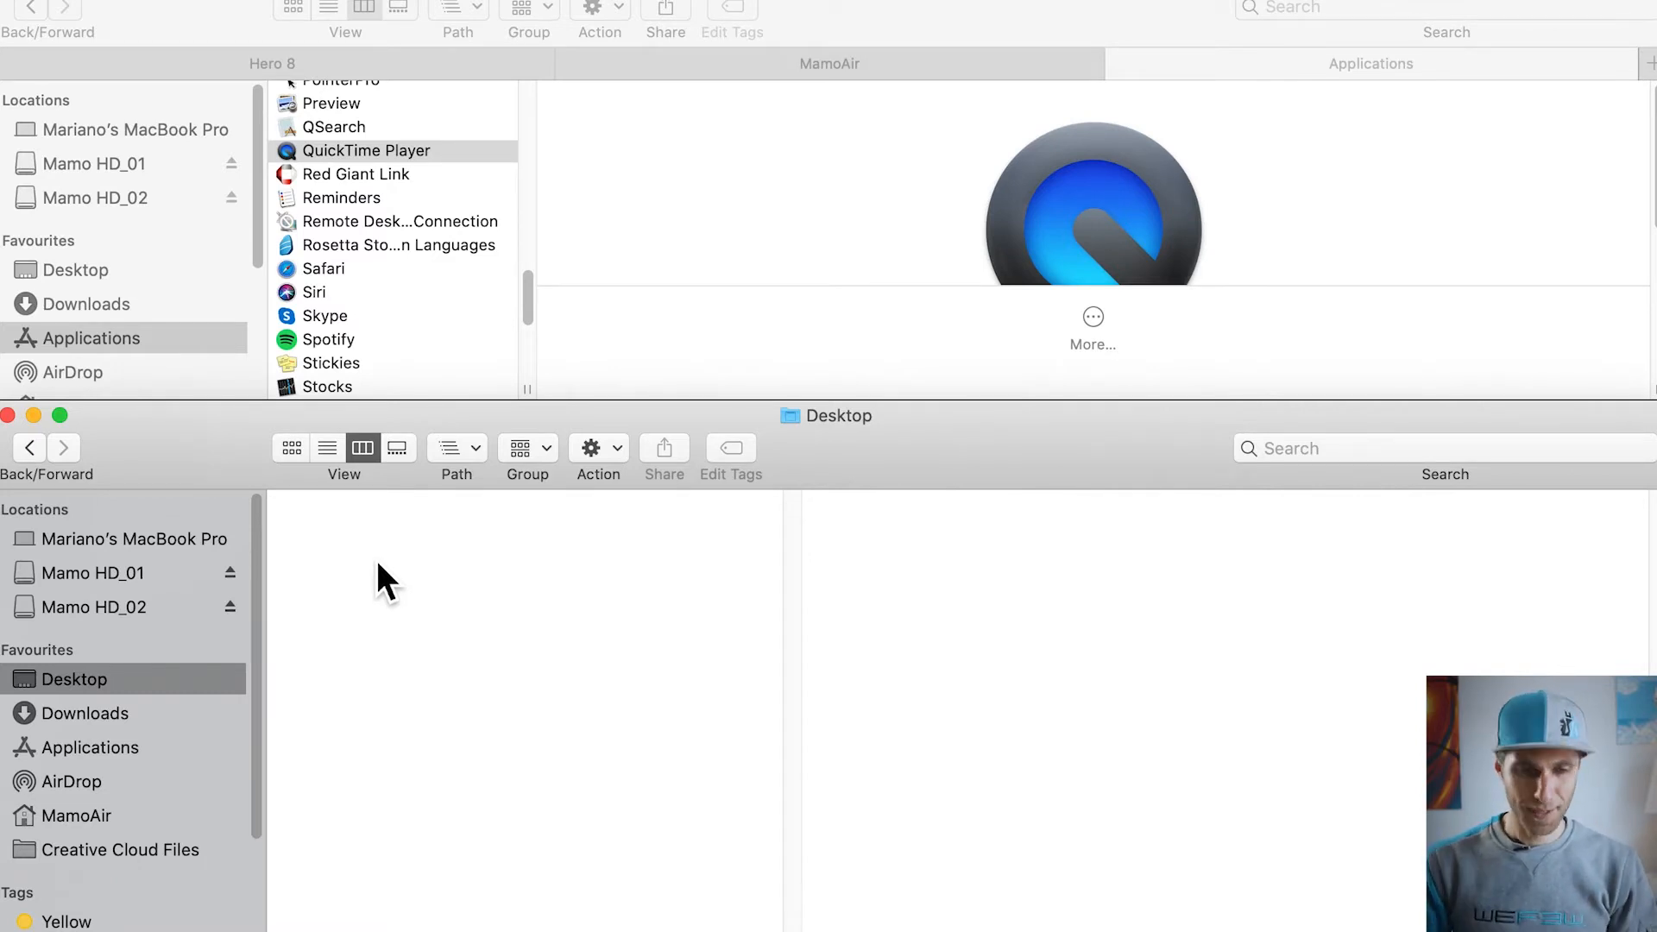
Step: Create a new folder on the Desktop and name it "210313_Editing Template 2021"
right_click(377, 564)
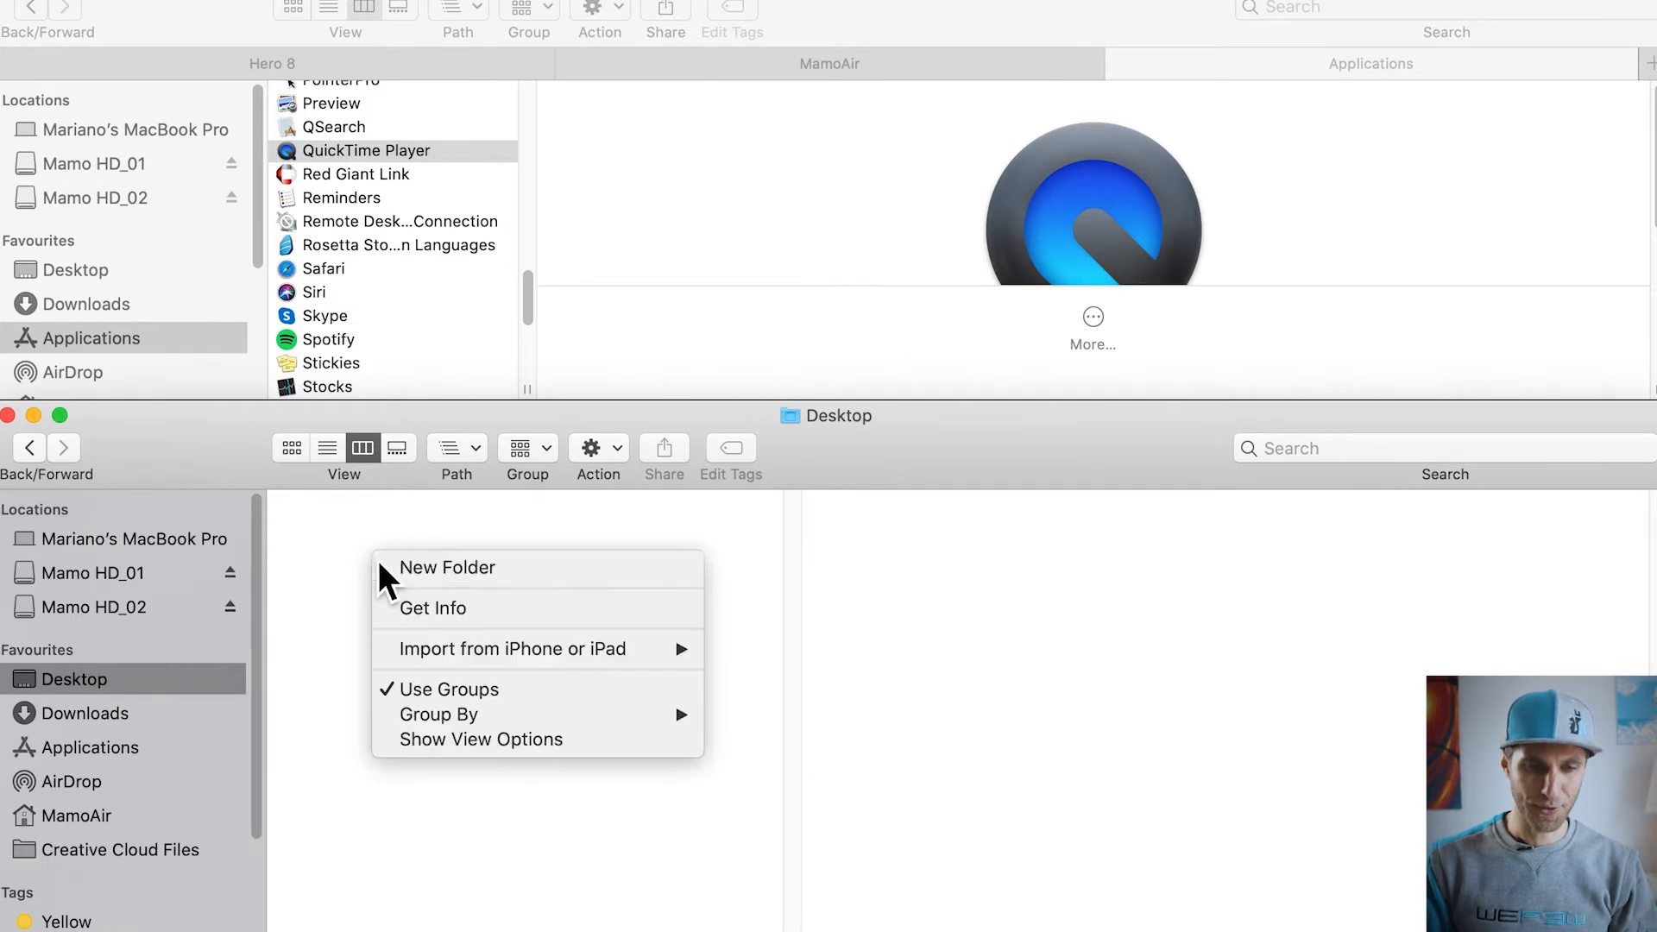
click(518, 570)
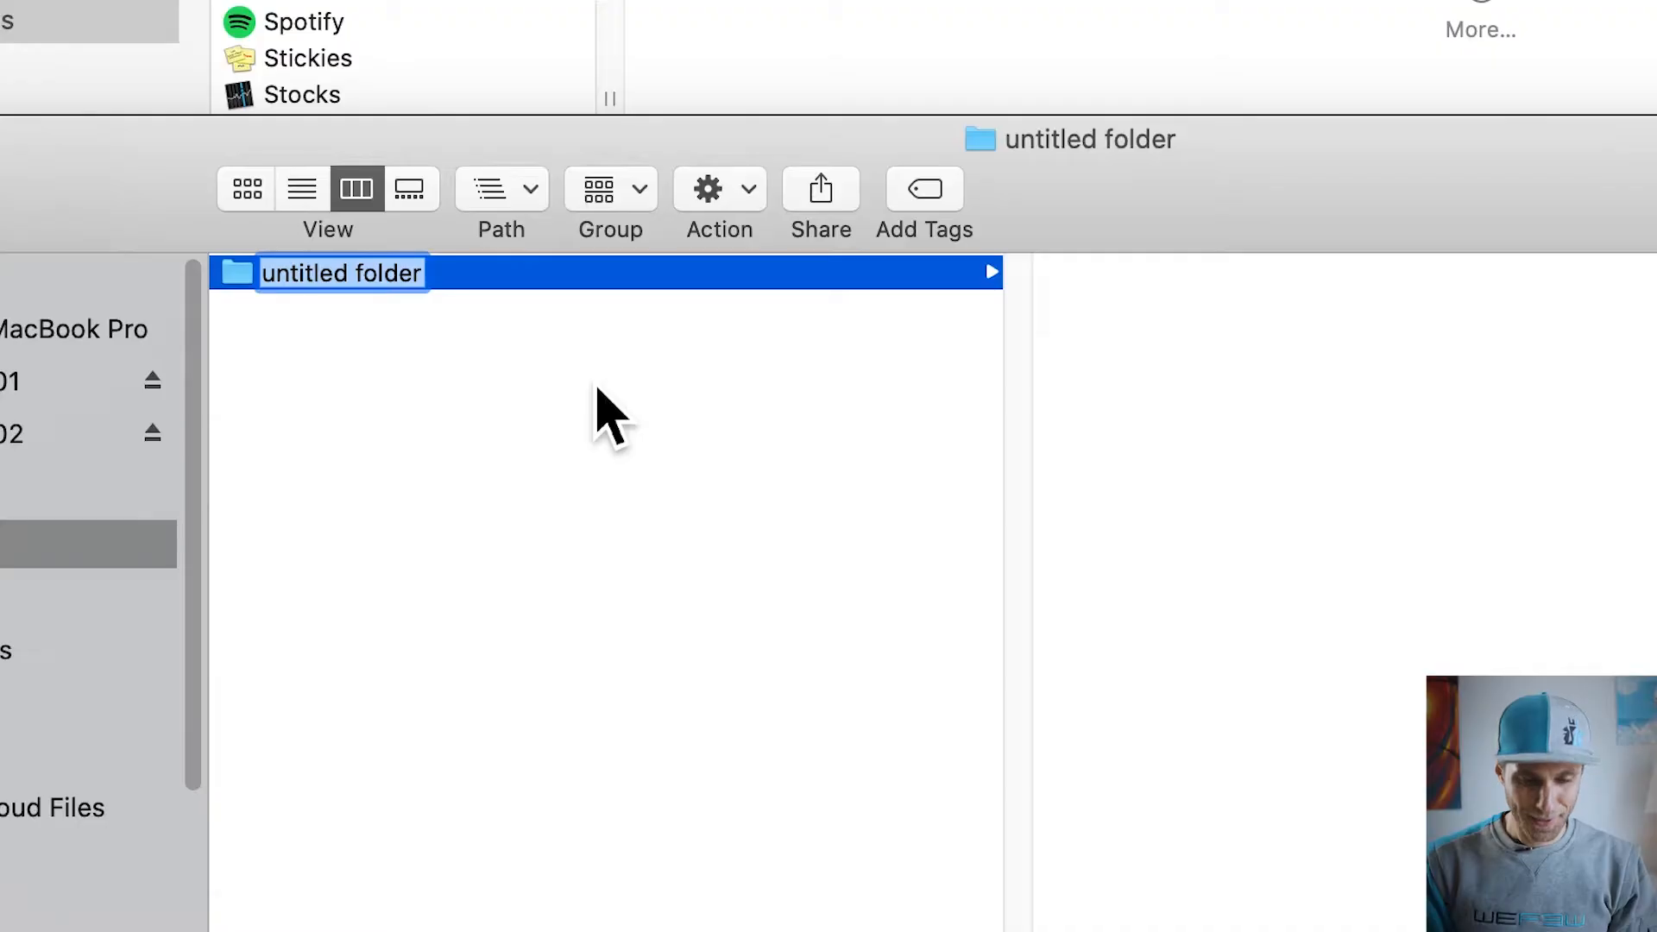
text(21)
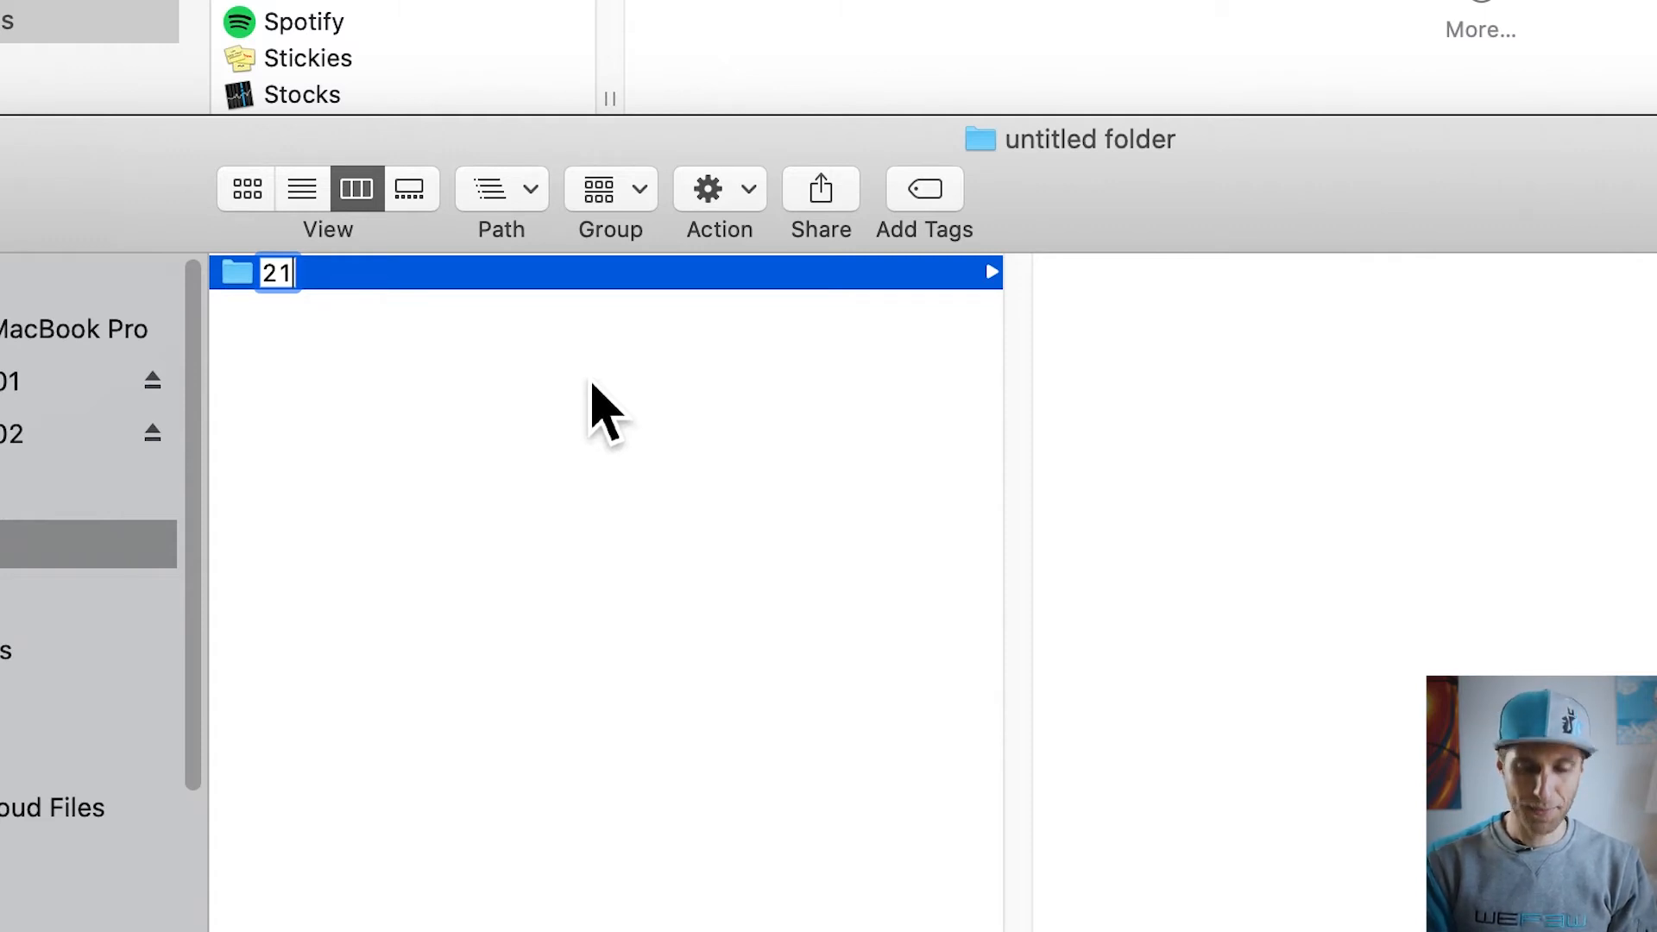
text(03)
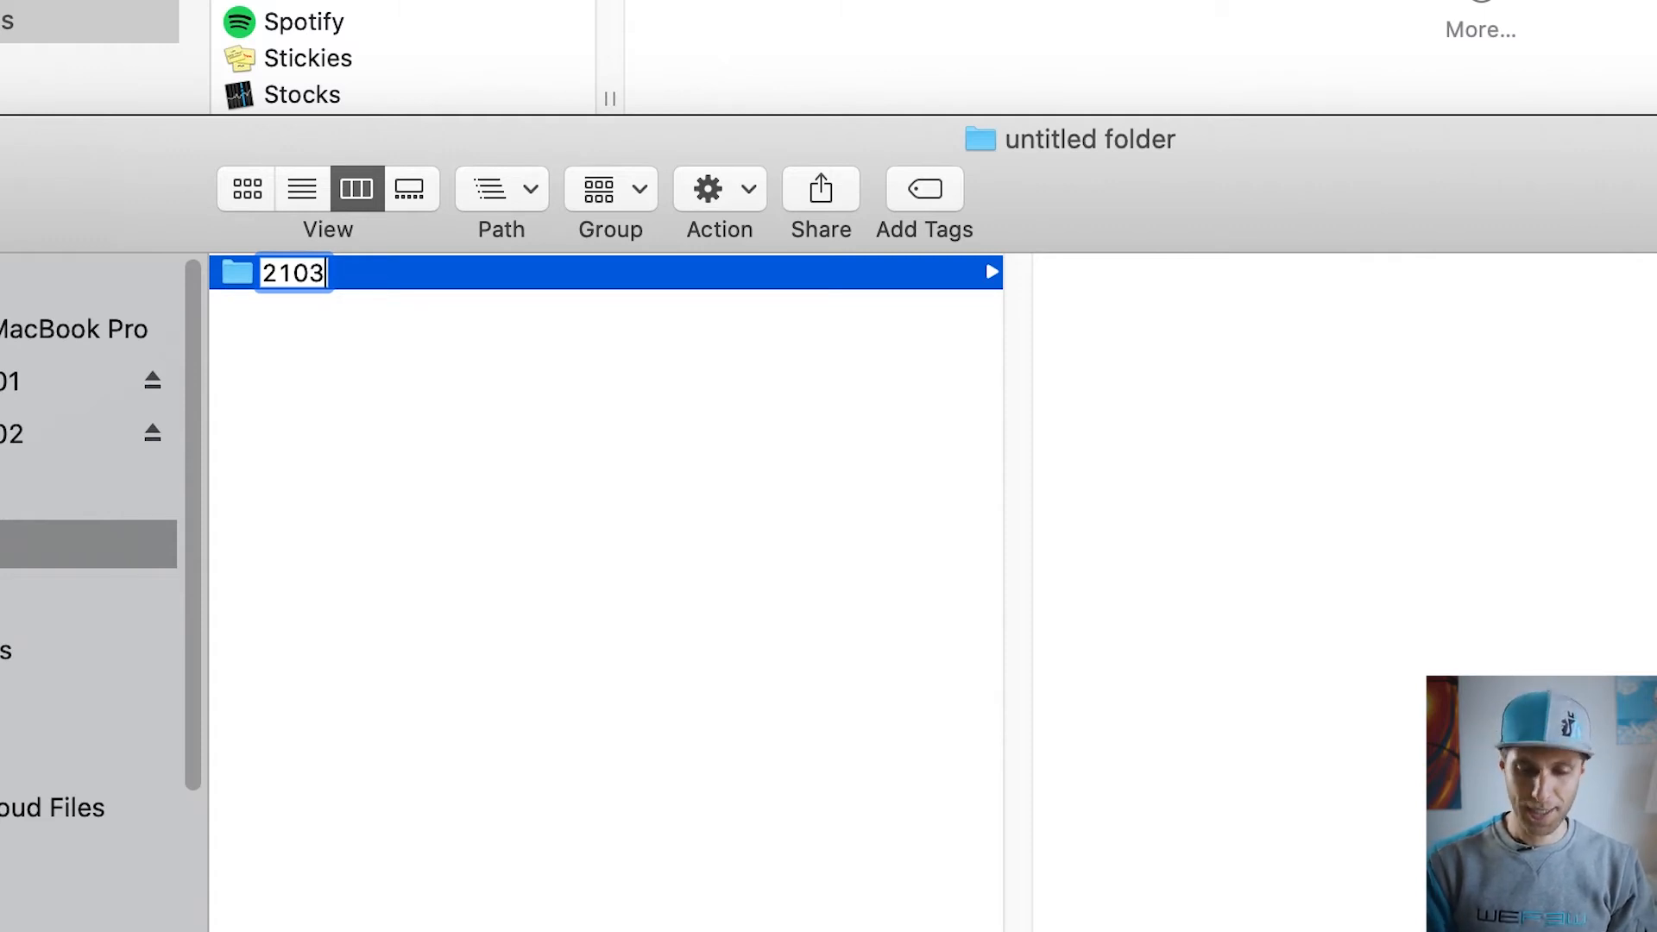
text(13)
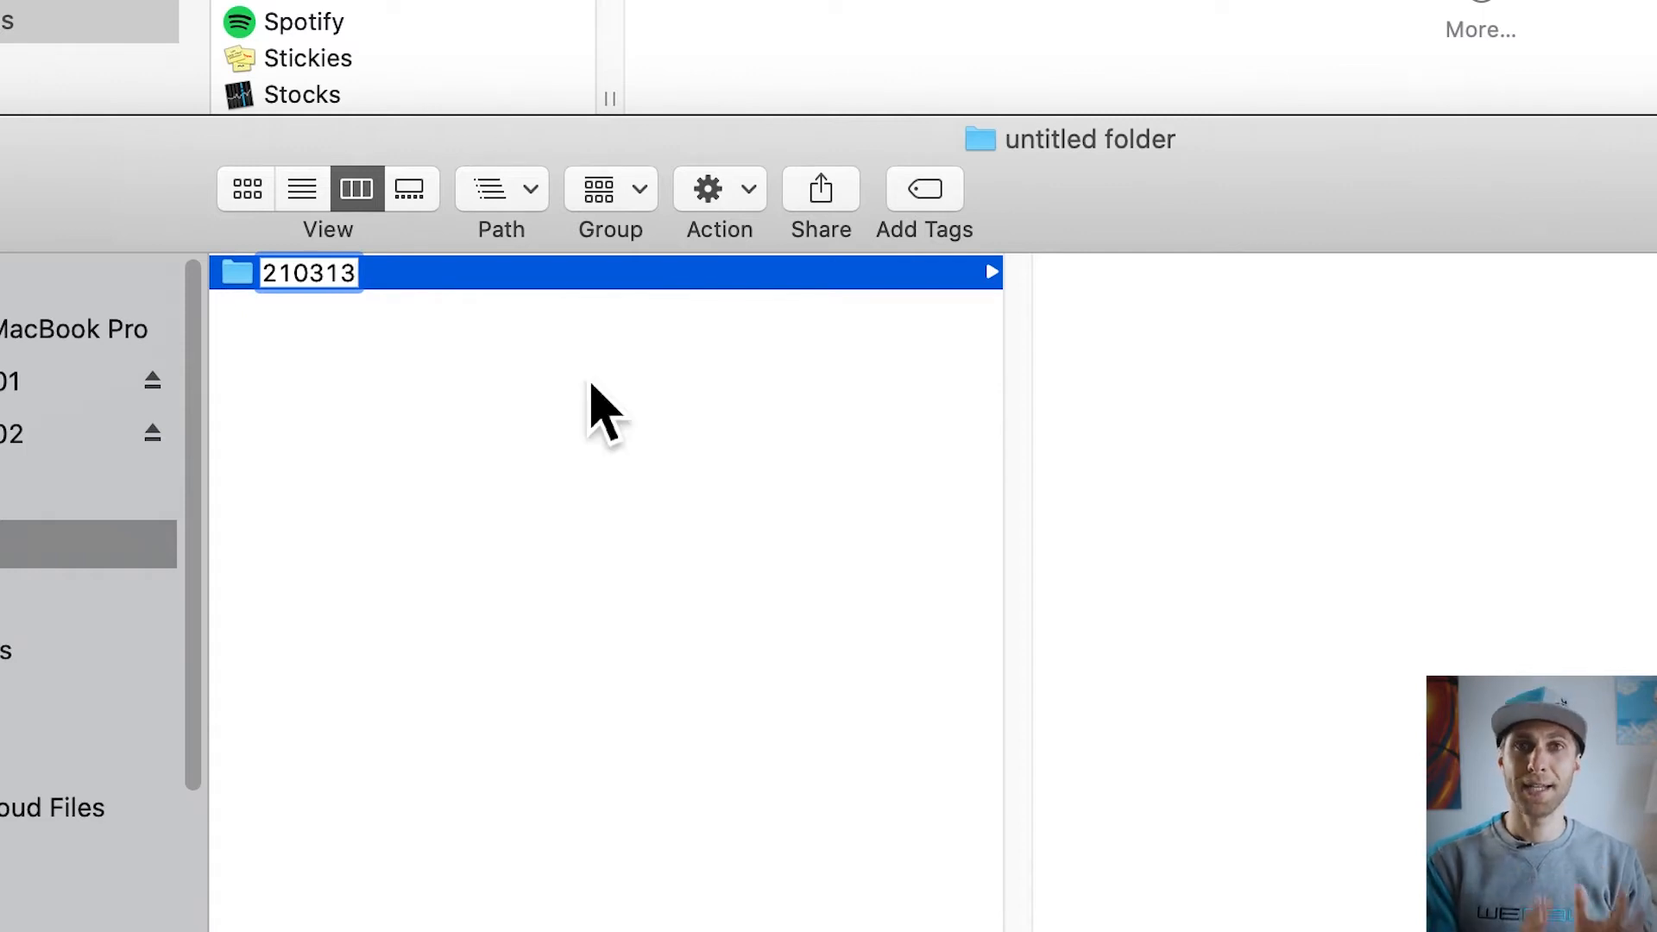
text(_)
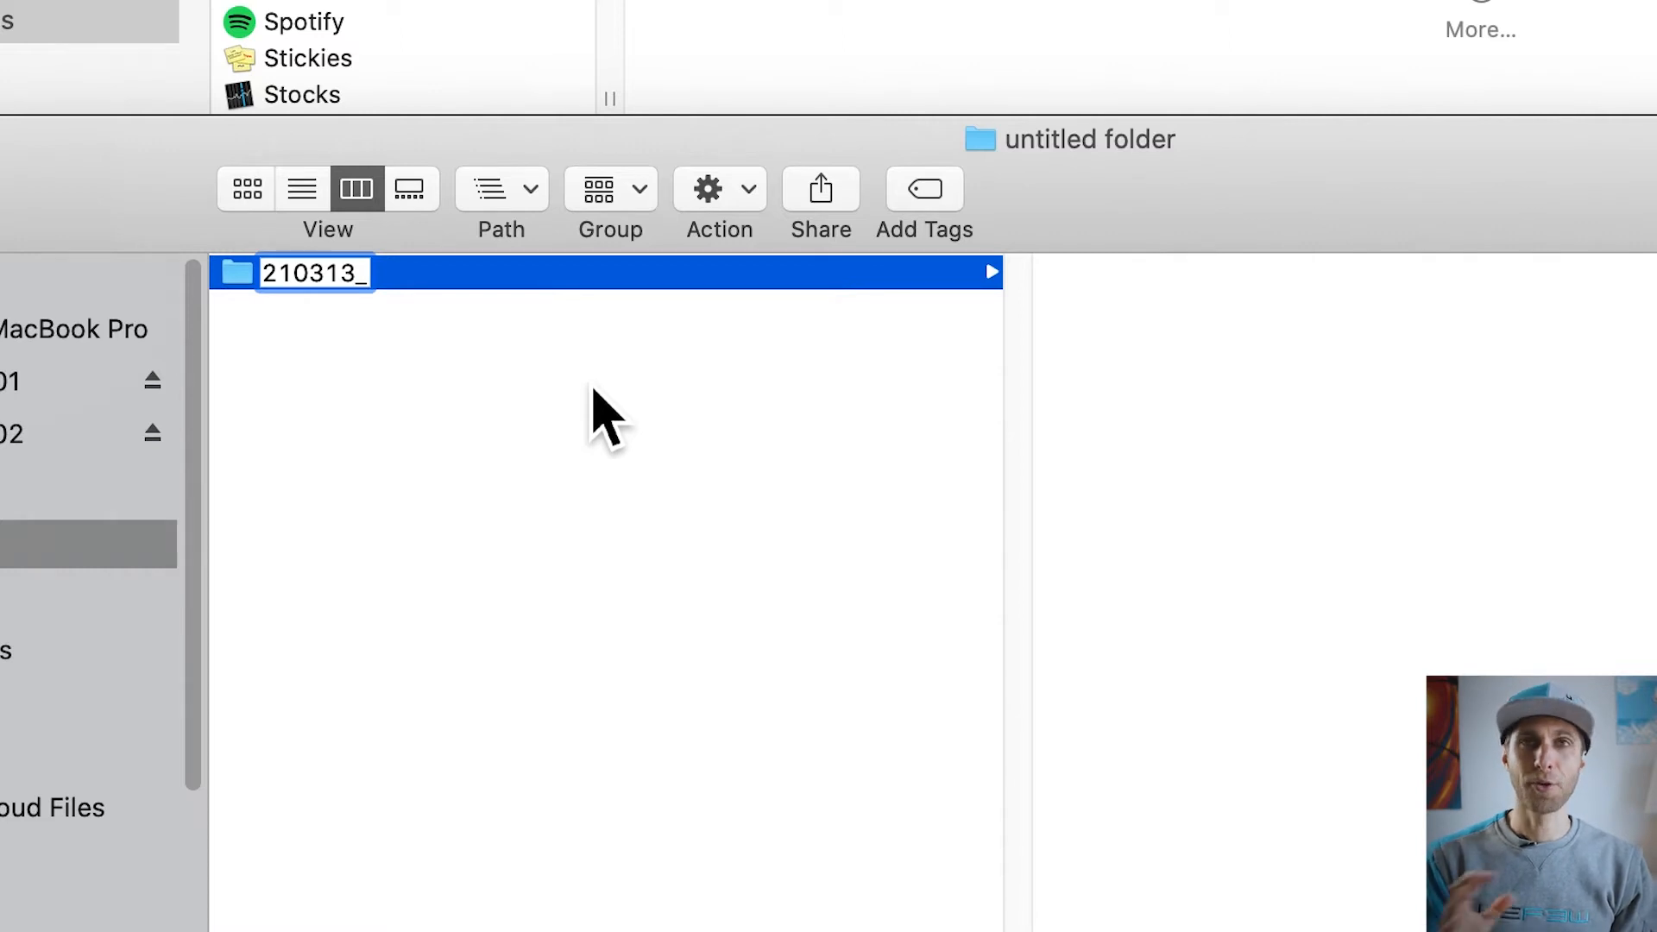
text(Editing)
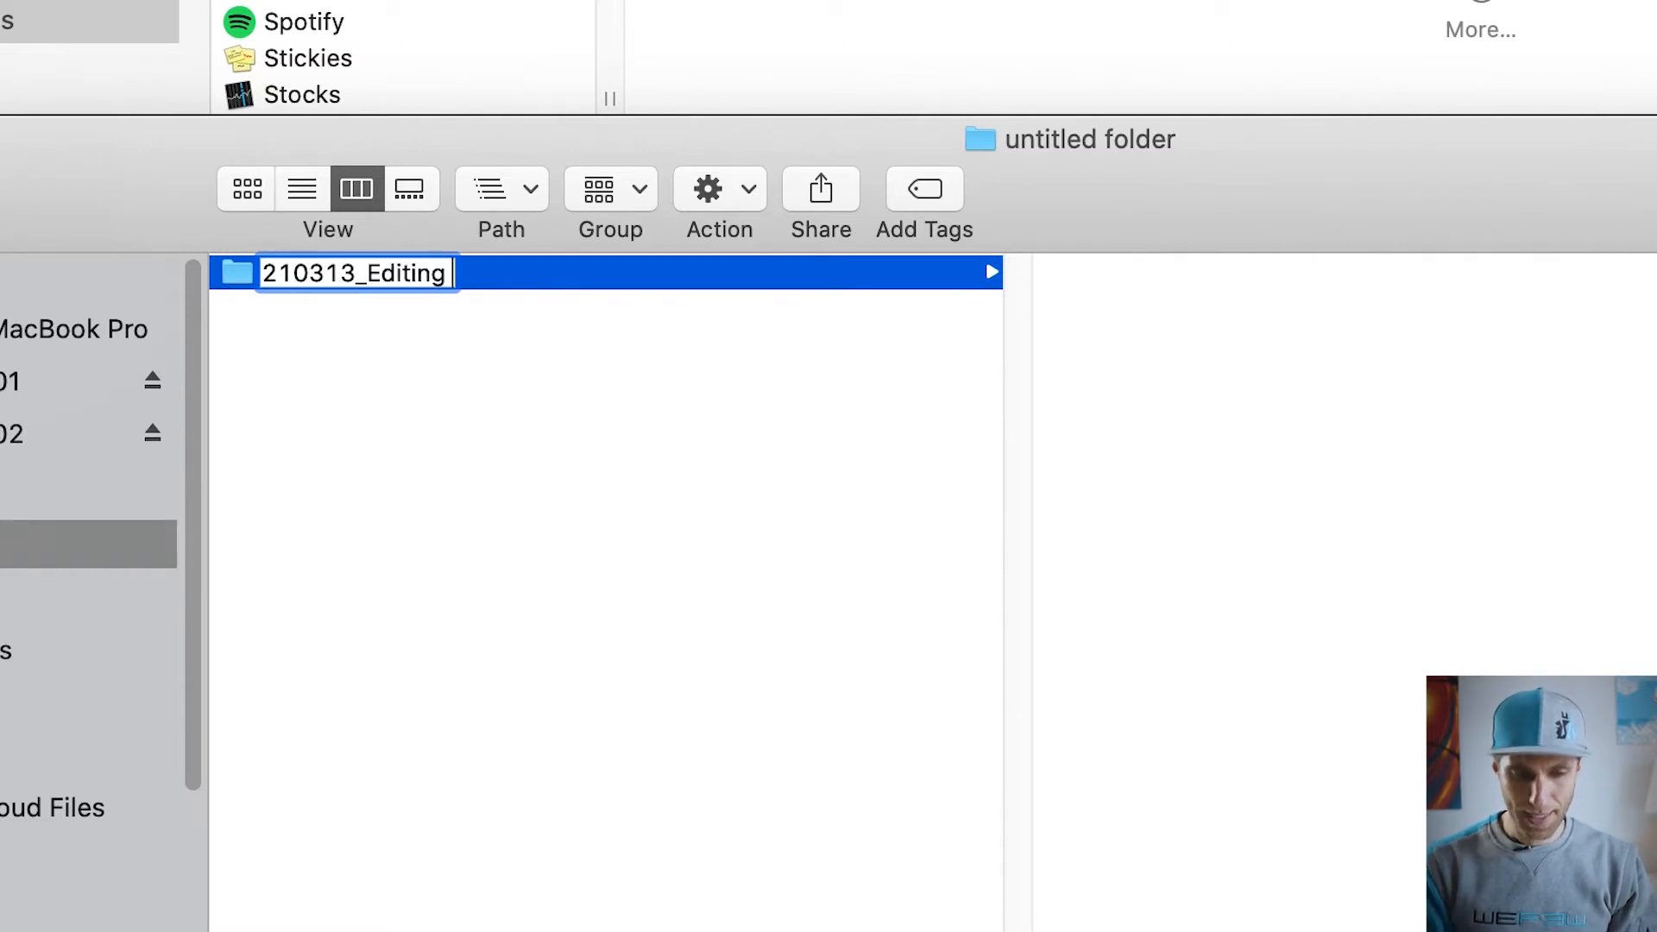
text( Re)
key(BackSpace)
key(BackSpace)
text(Tempal)
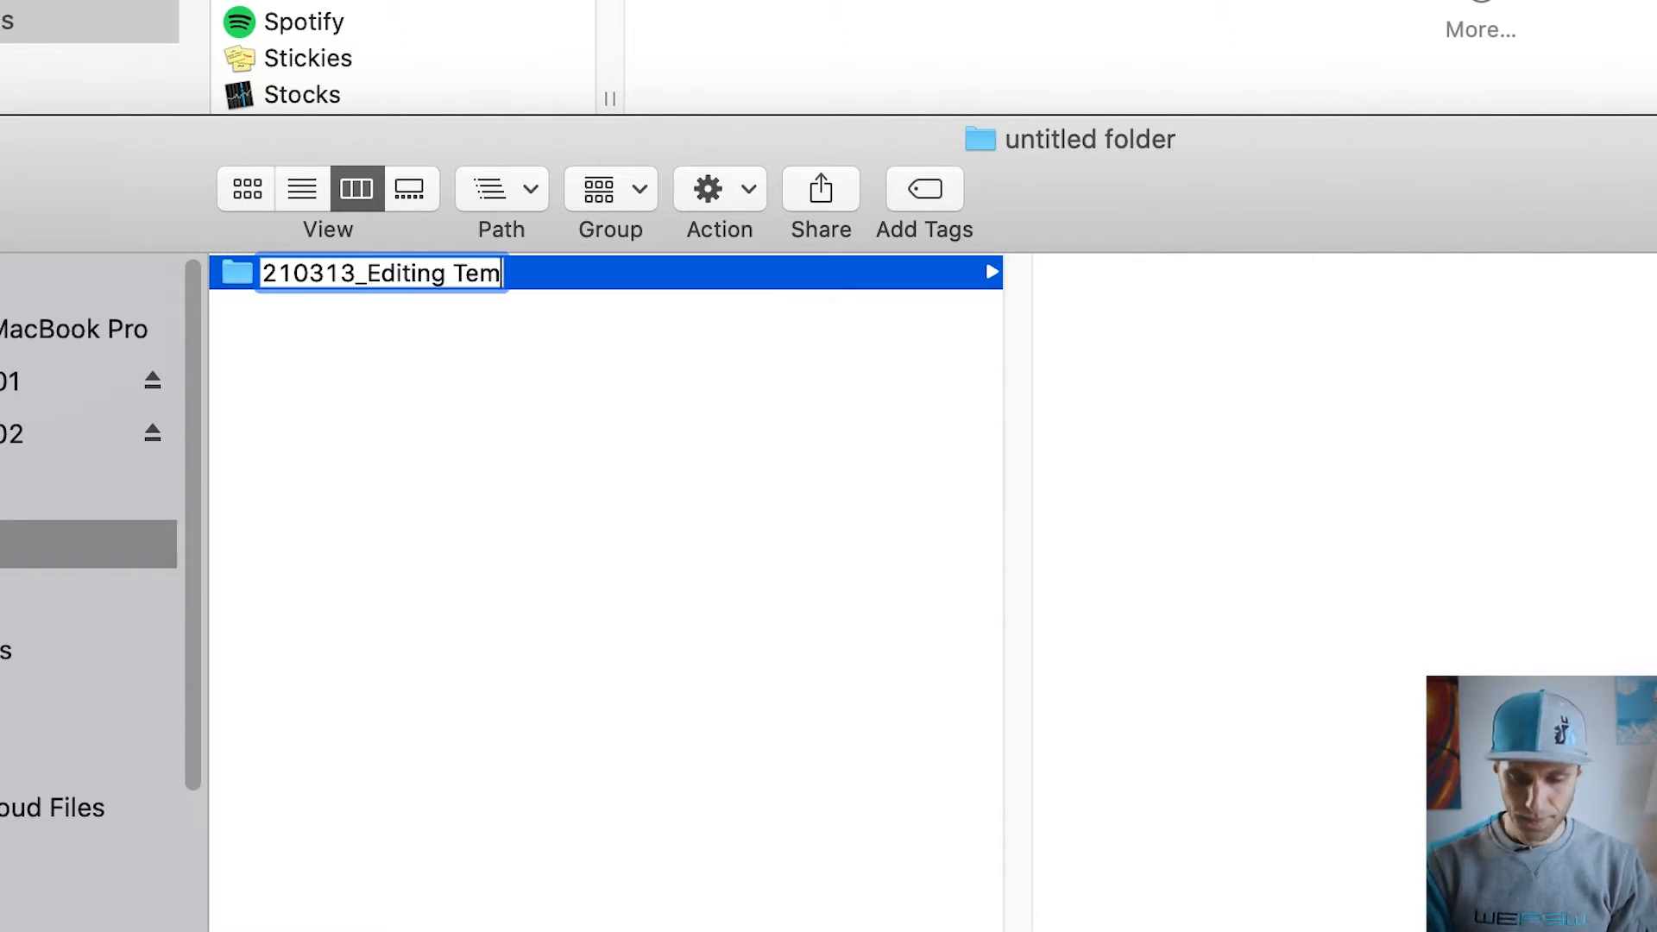
key(BackSpace)
key(BackSpace)
text(late)
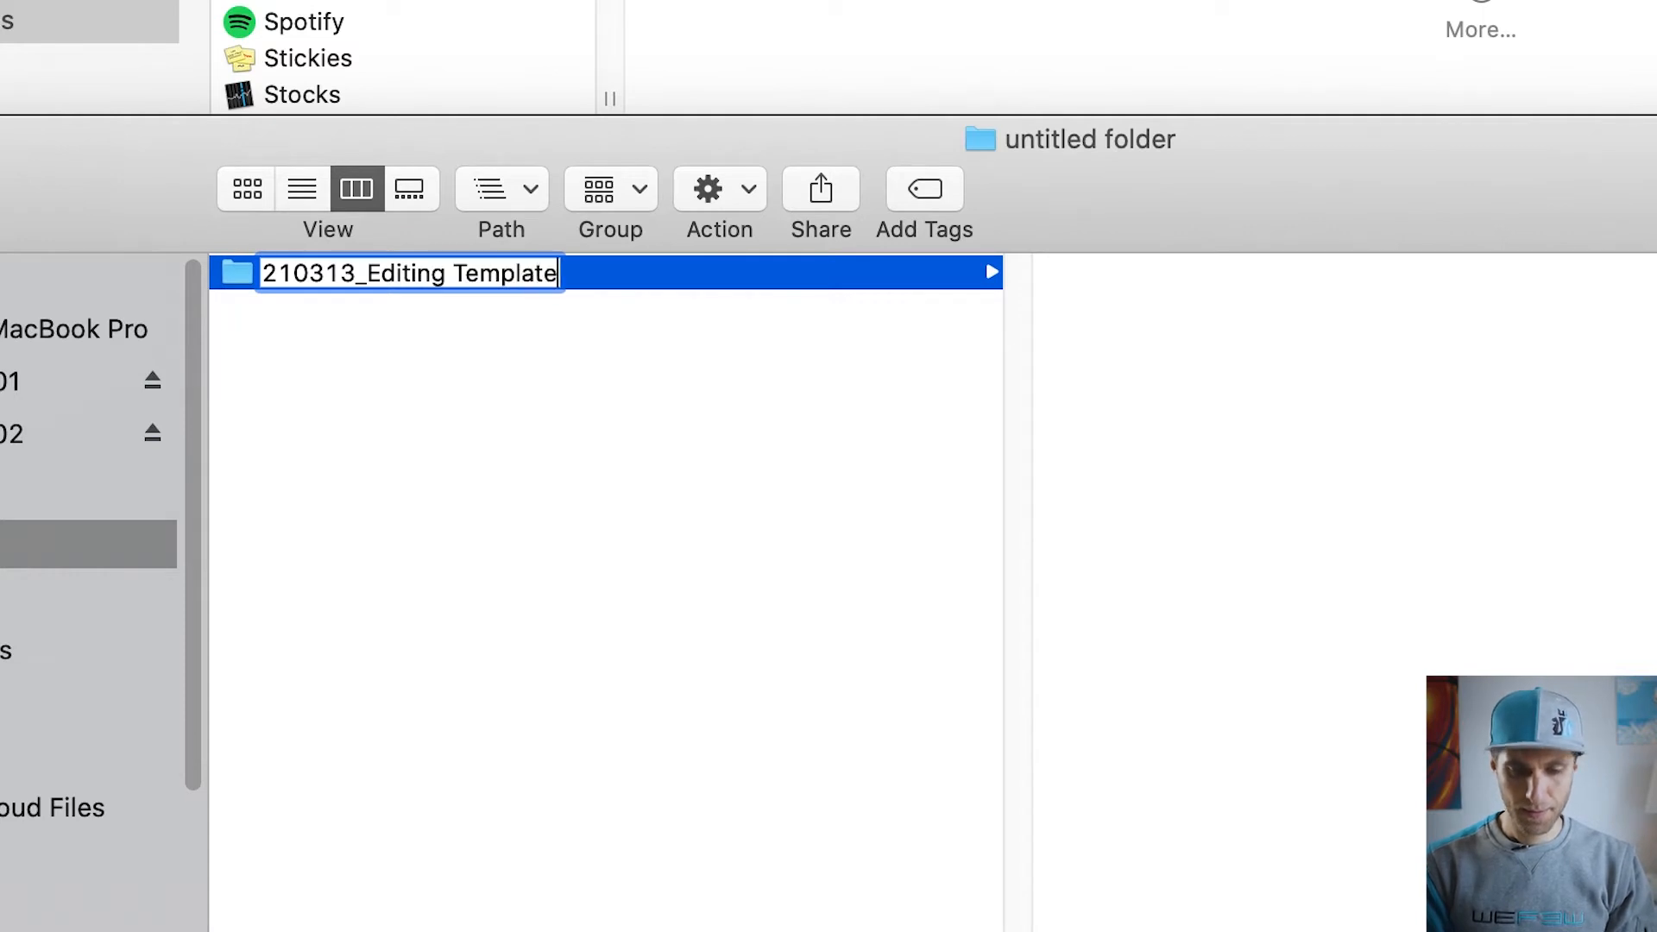
text( 2021_)
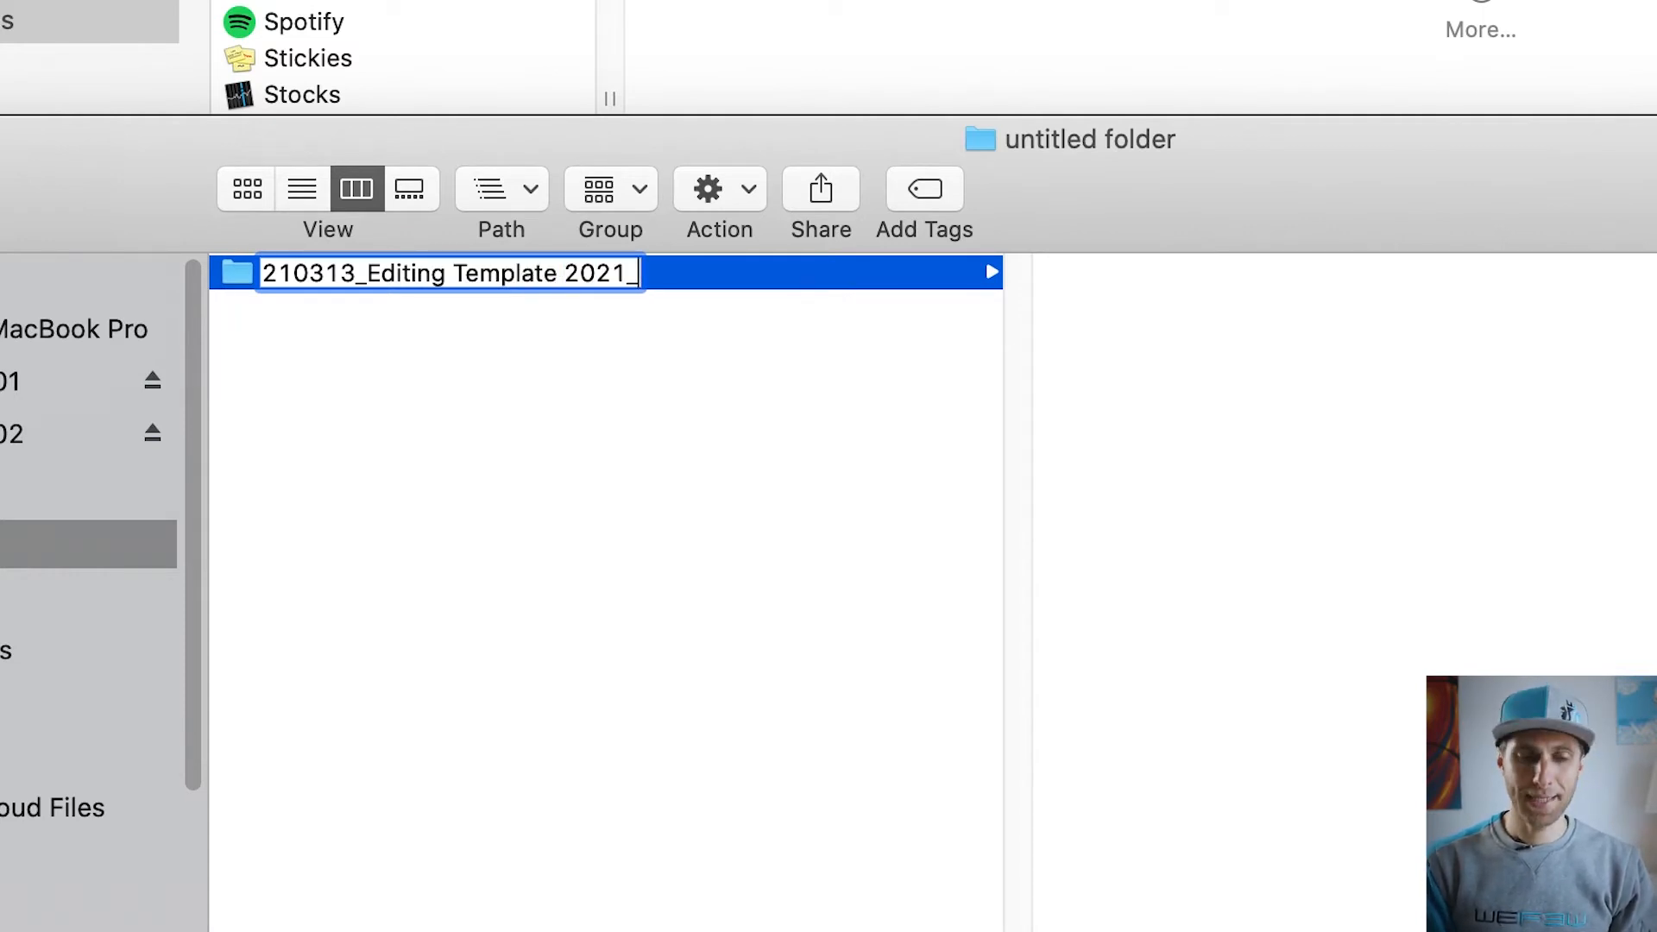
key(BackSpace)
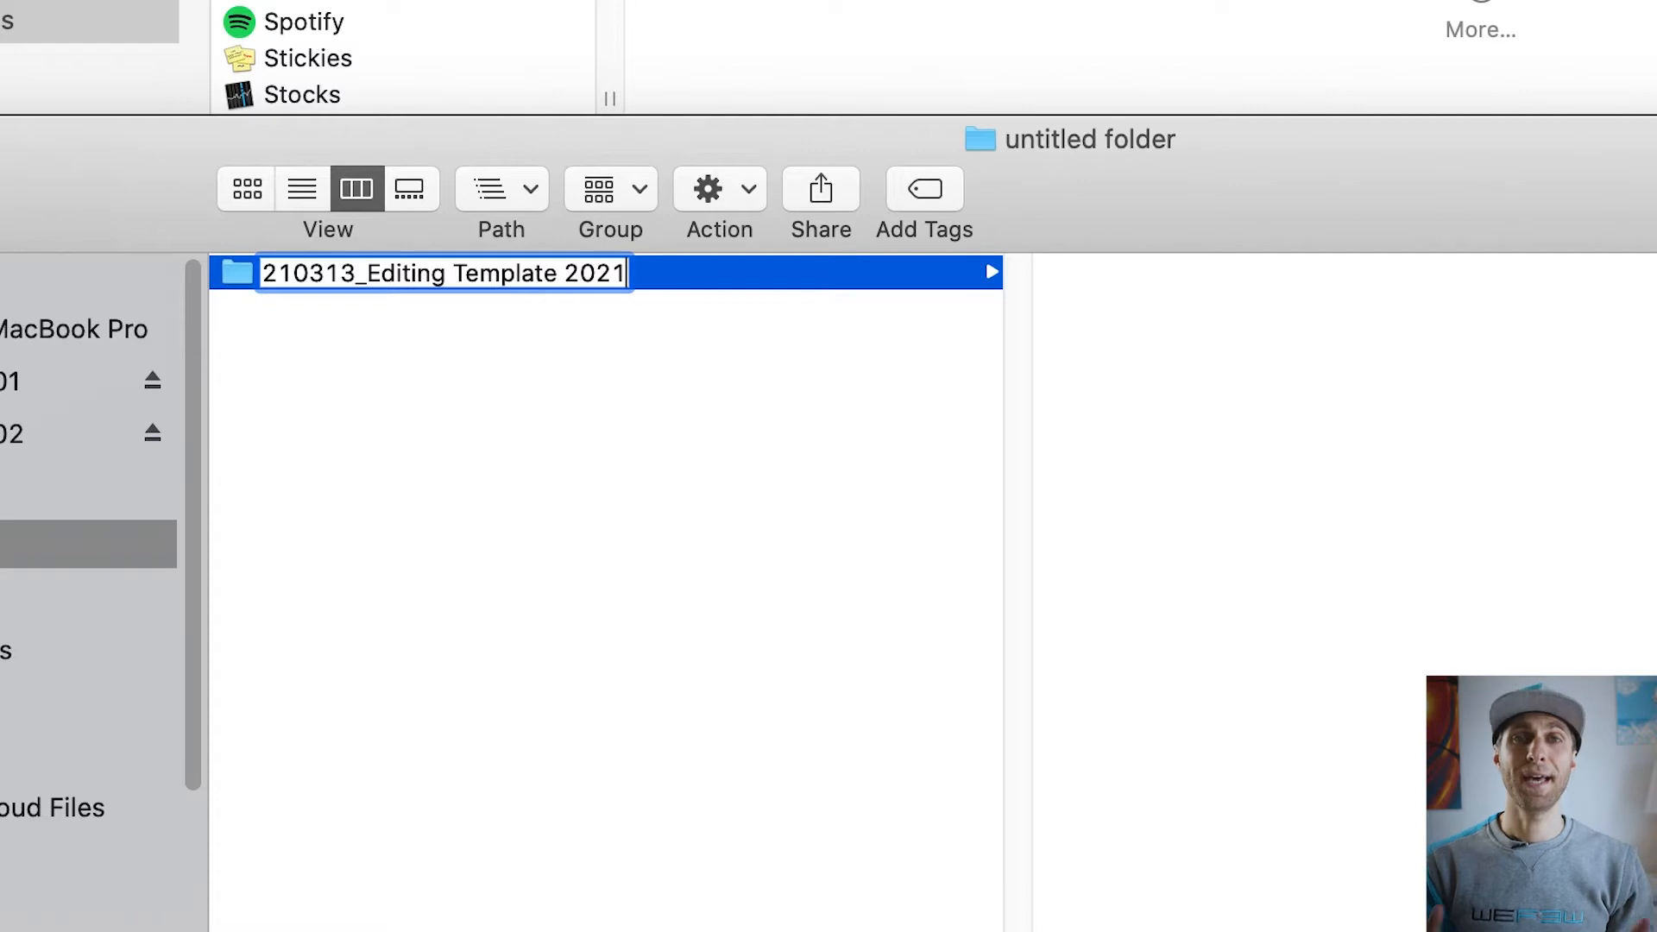
key(Return)
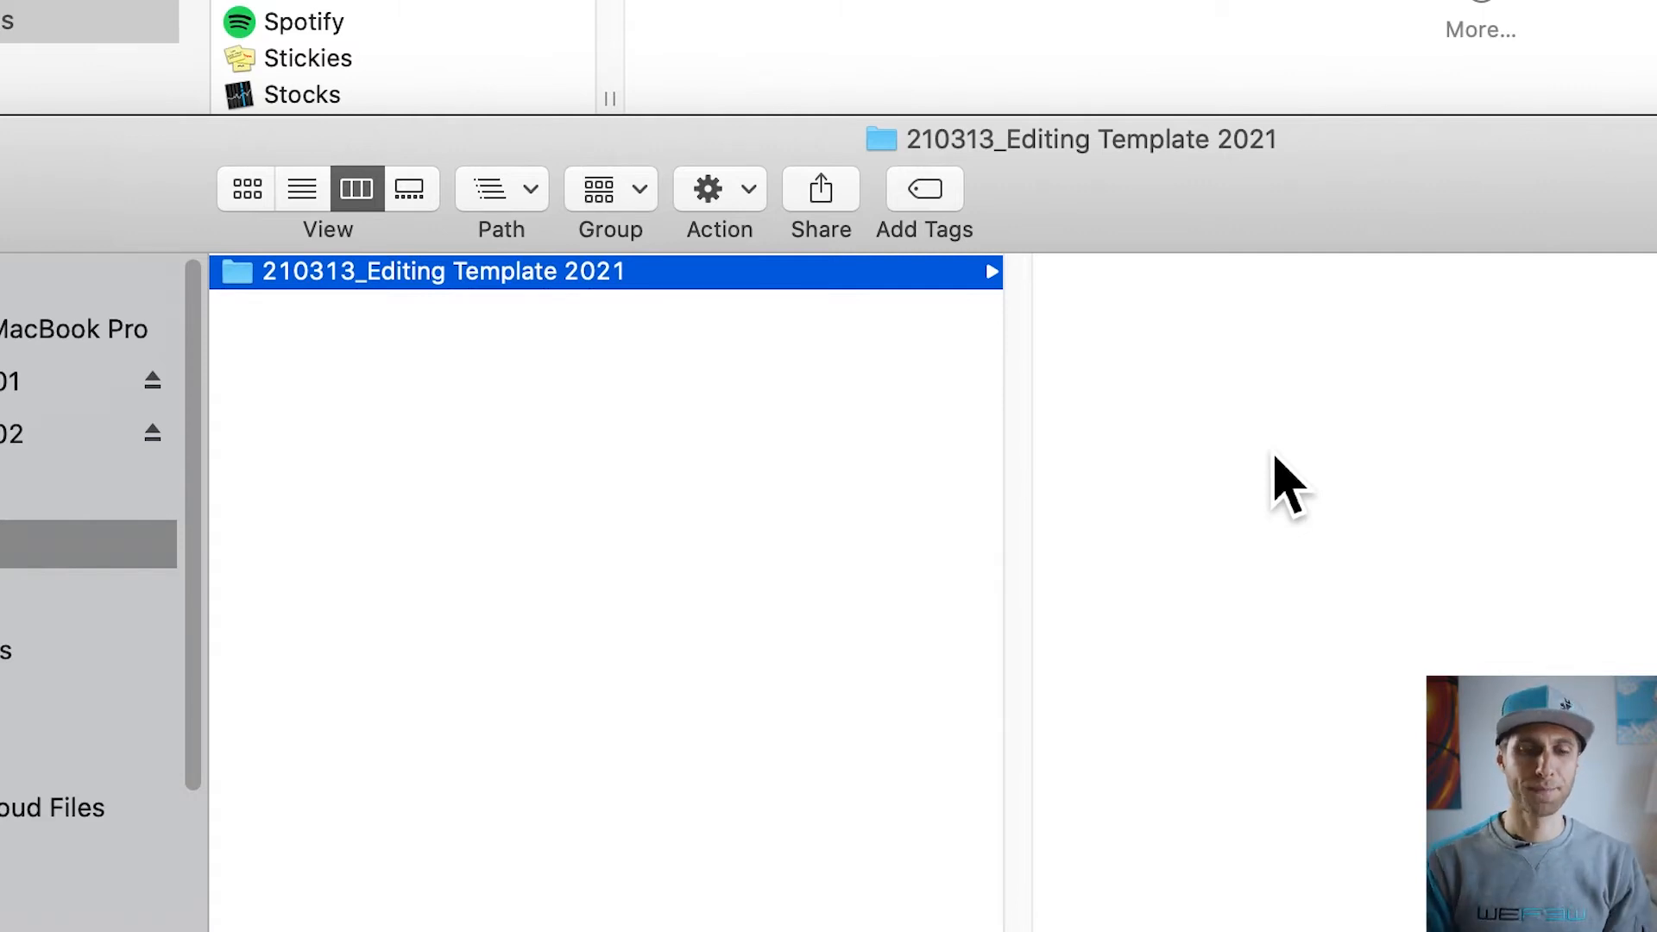
Step: Create a subfolder named "AP PROJECT" inside the 210313_Editing Template 2021 folder
right_click(1184, 319)
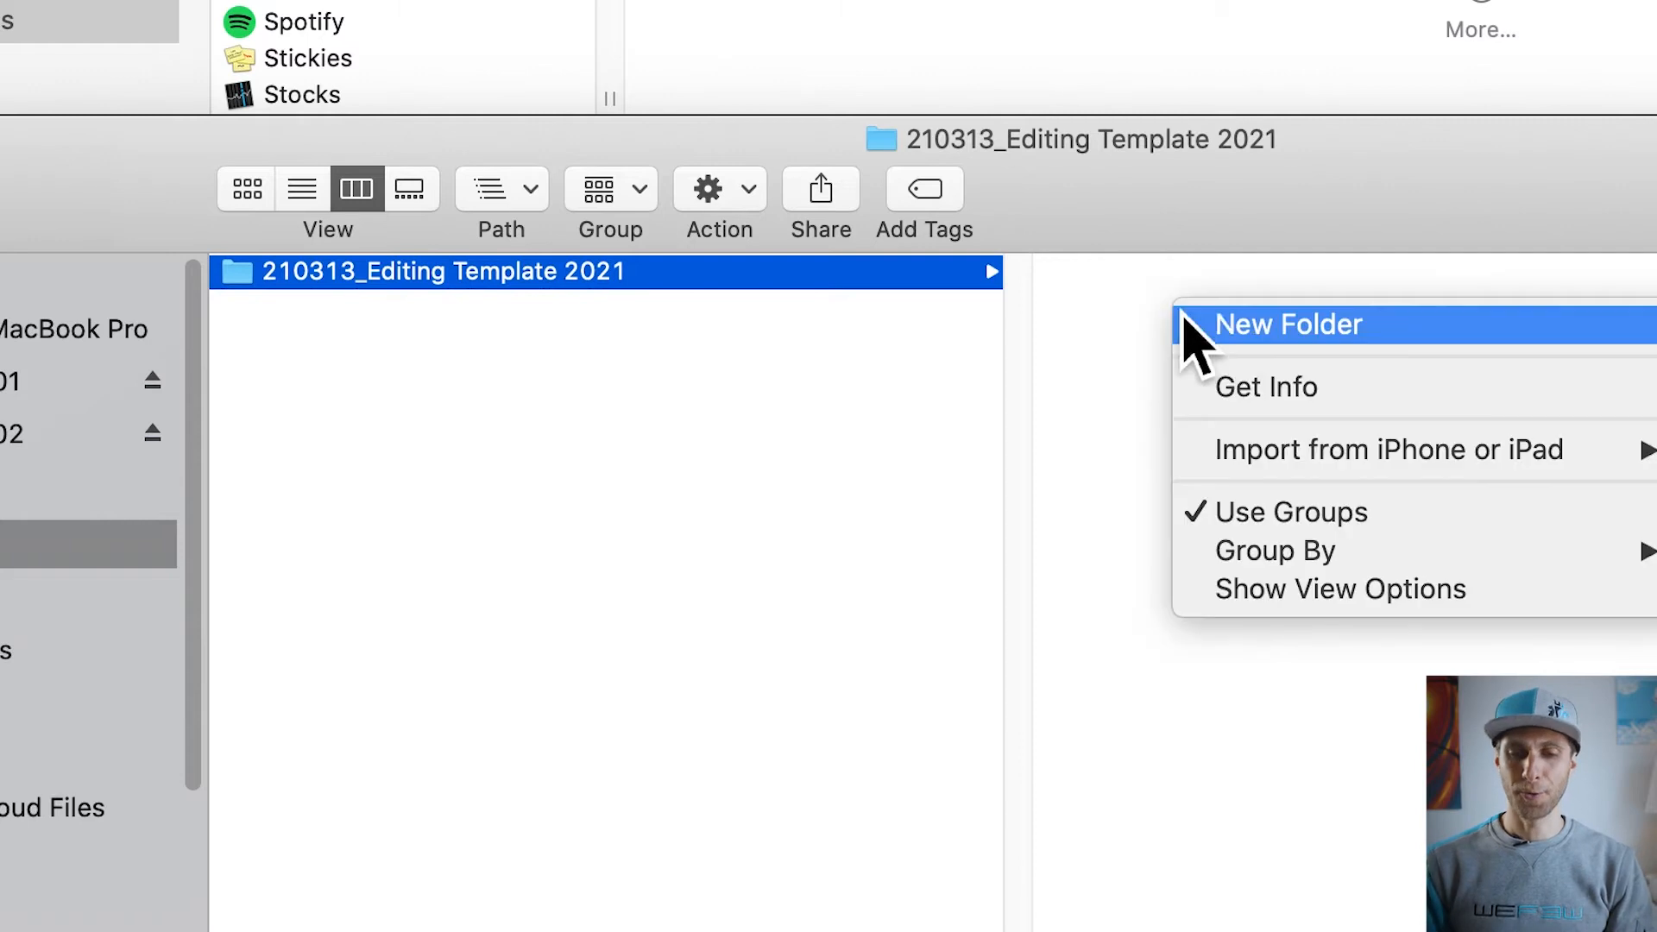
click(1305, 328)
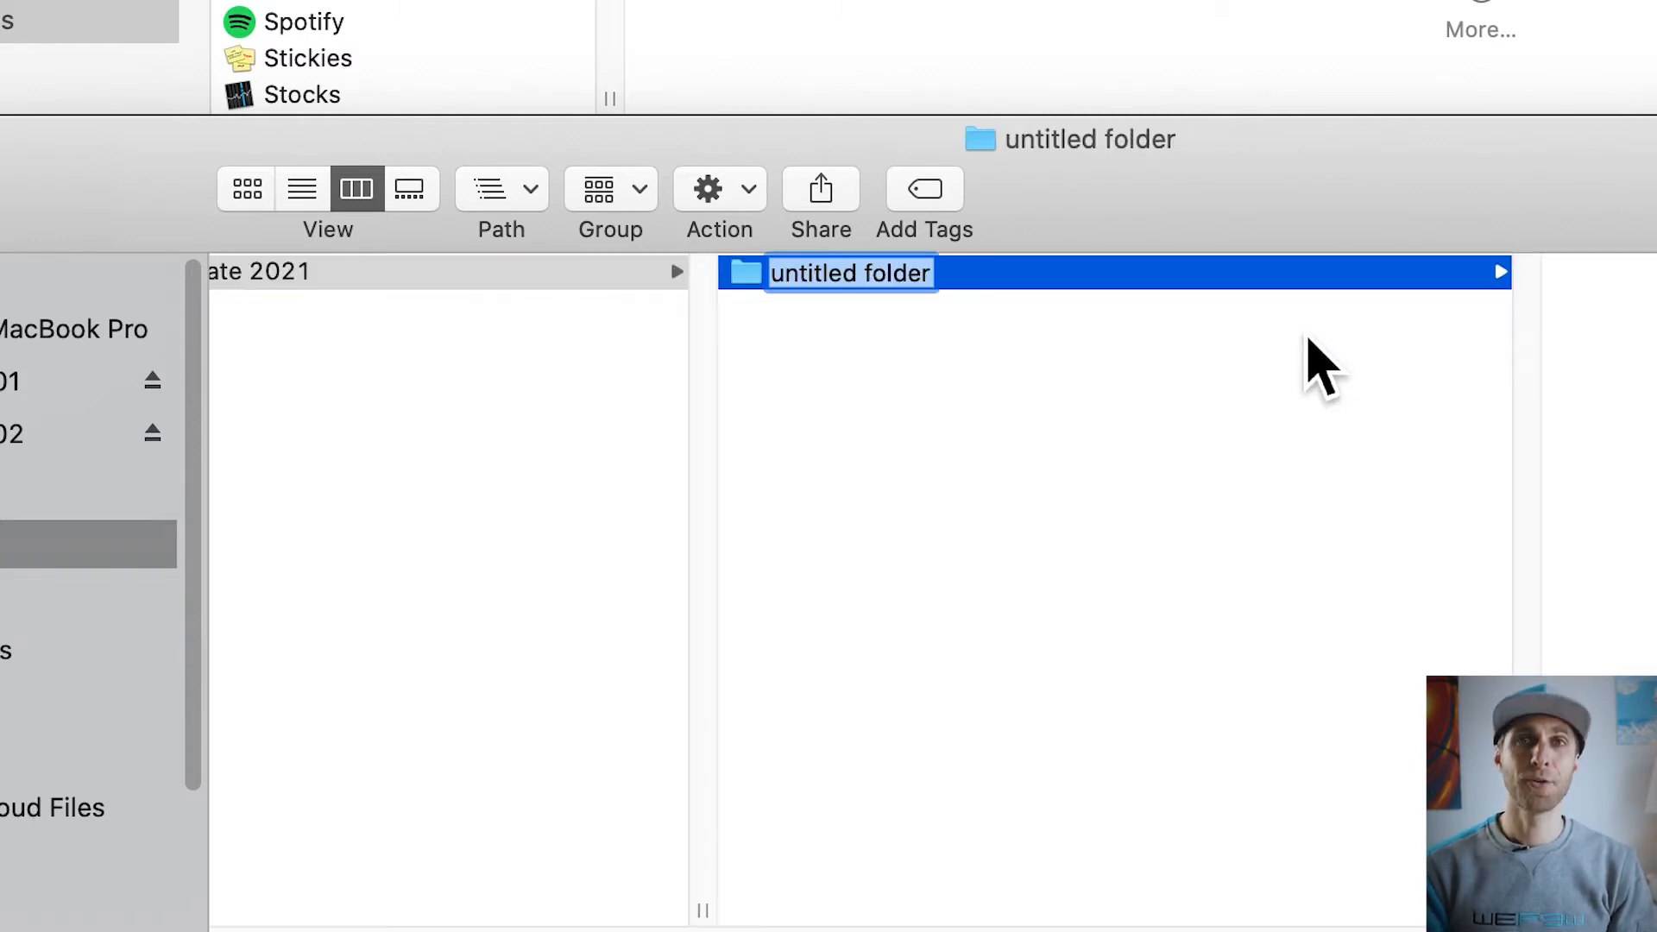
text(AP)
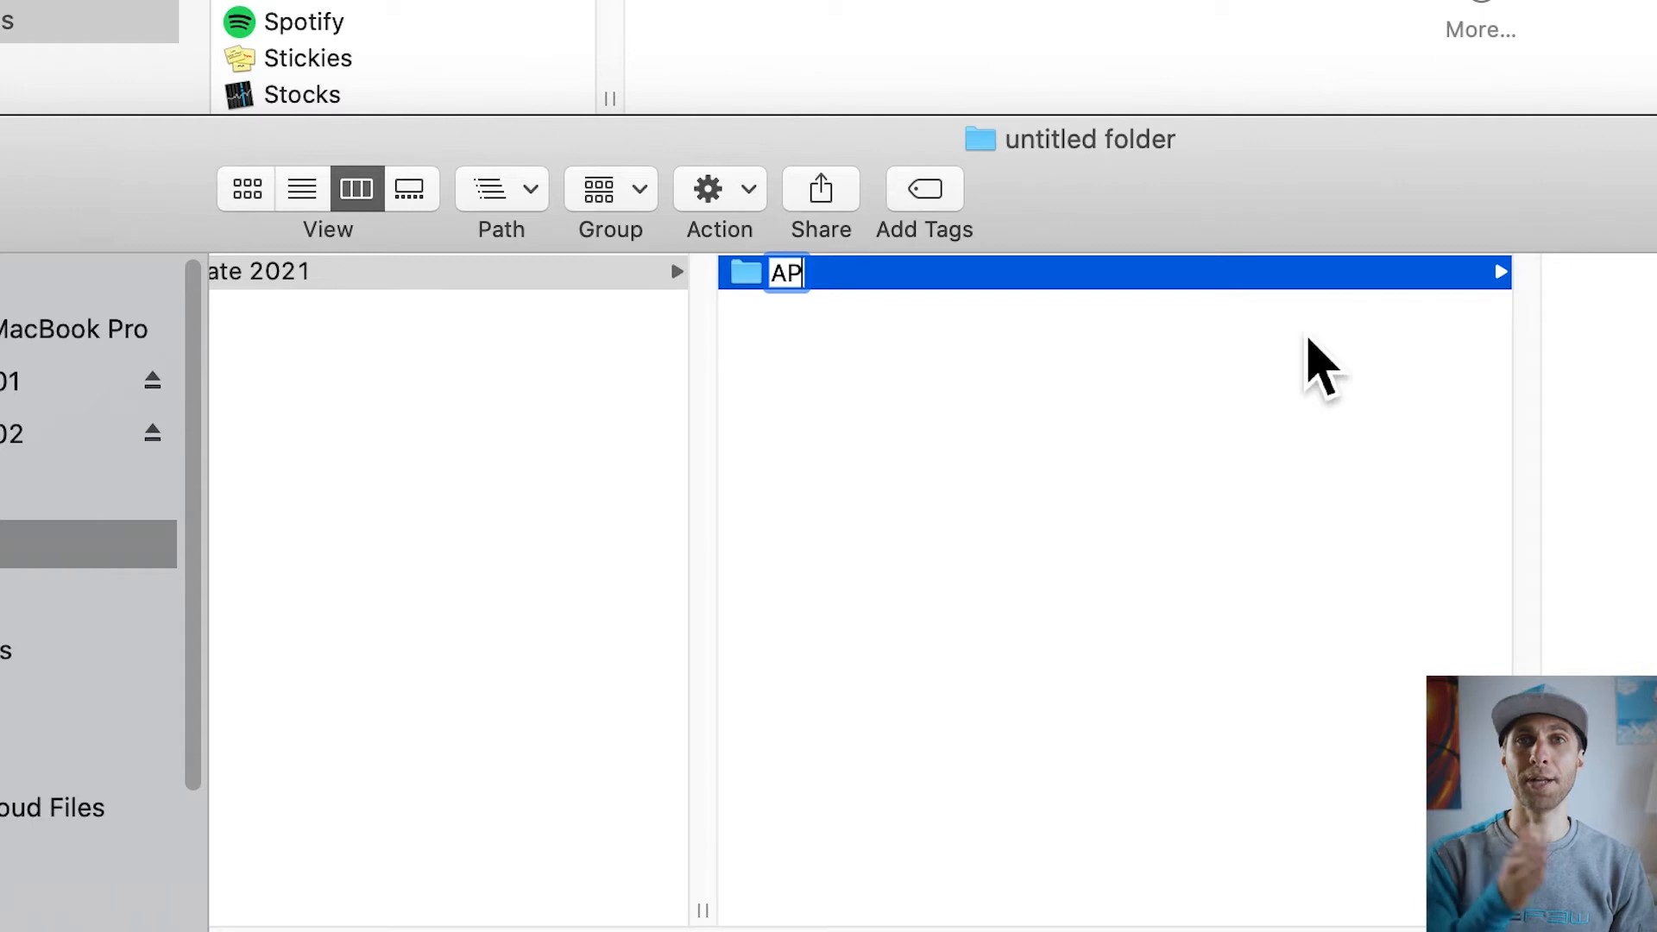
text( PROJECT)
key(Return)
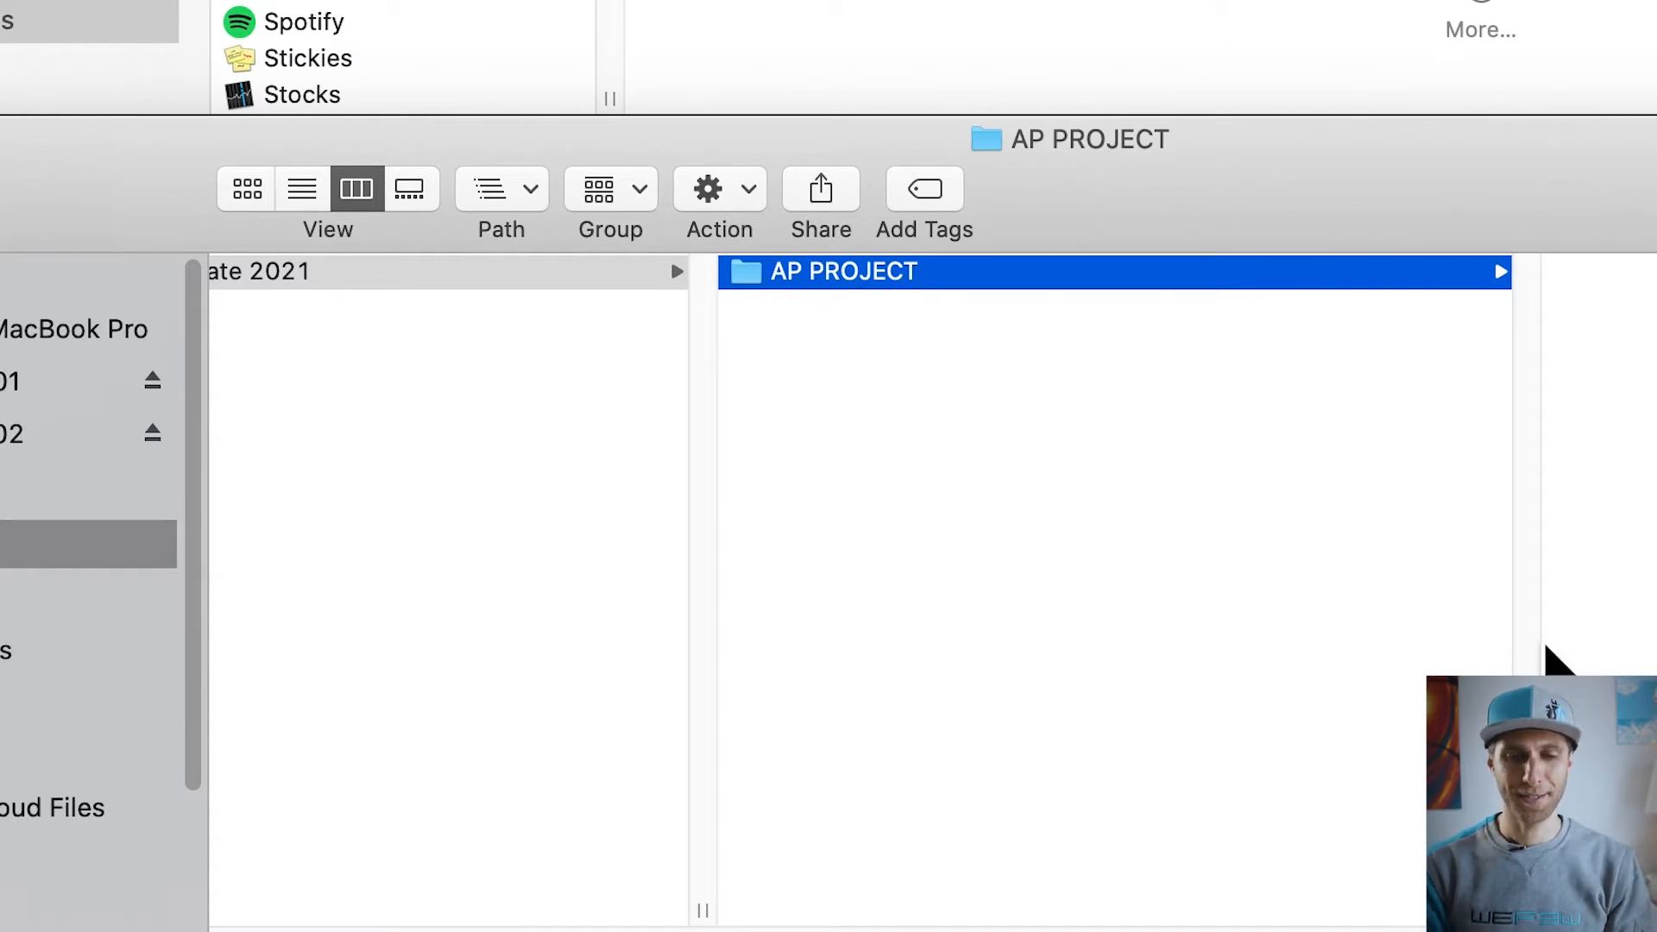
Step: Add a subfolder named "FOOTAGE" next to AP PROJECT in the 210313_Editing Template 2021 folder
click(1026, 410)
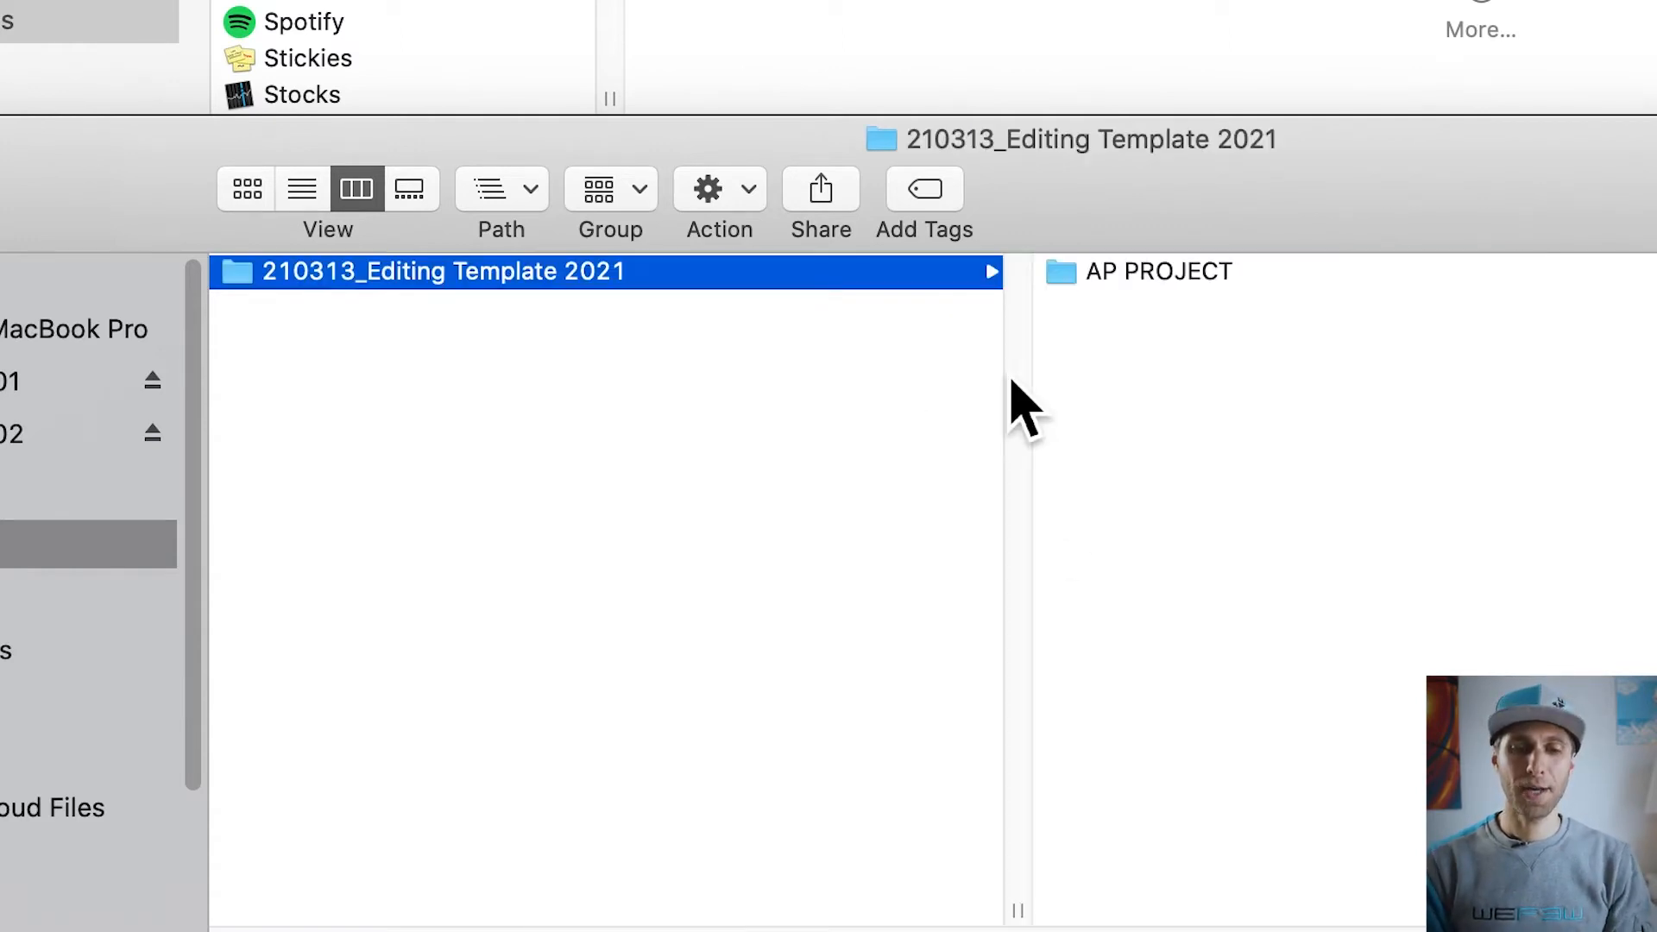
click(1232, 418)
right_click(1241, 406)
click(1333, 431)
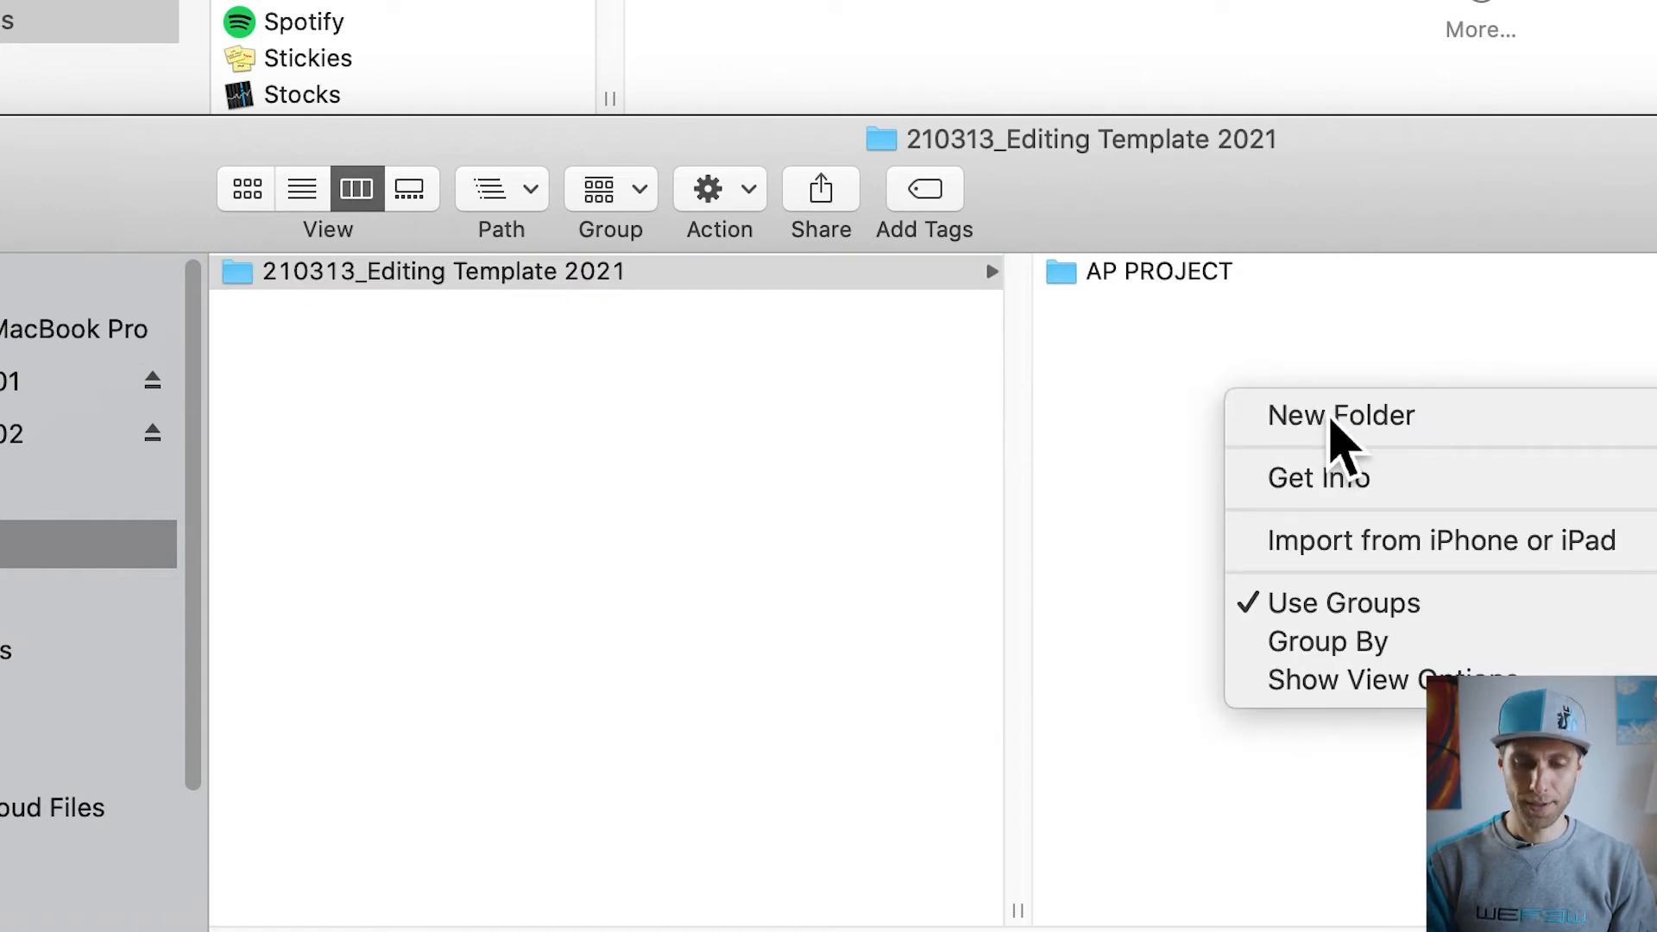
text(OOTAGE)
key(Return)
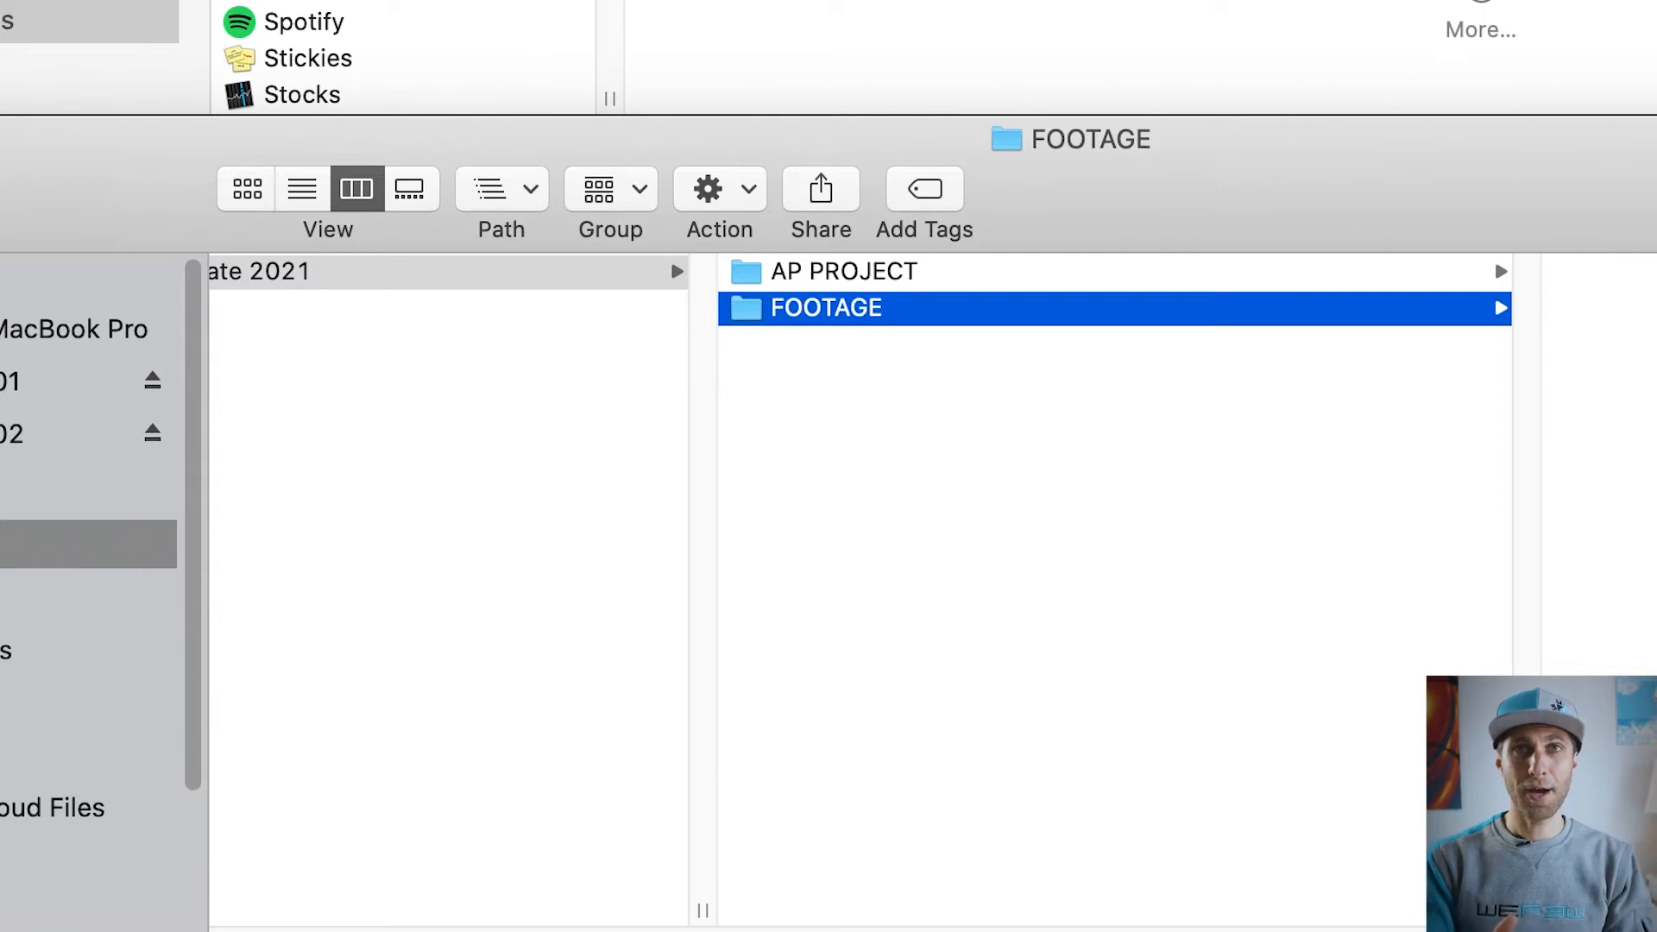
Step: Add a subfolder named "SCRIPTS" to the 210313_Editing Template 2021 folder
click(1176, 407)
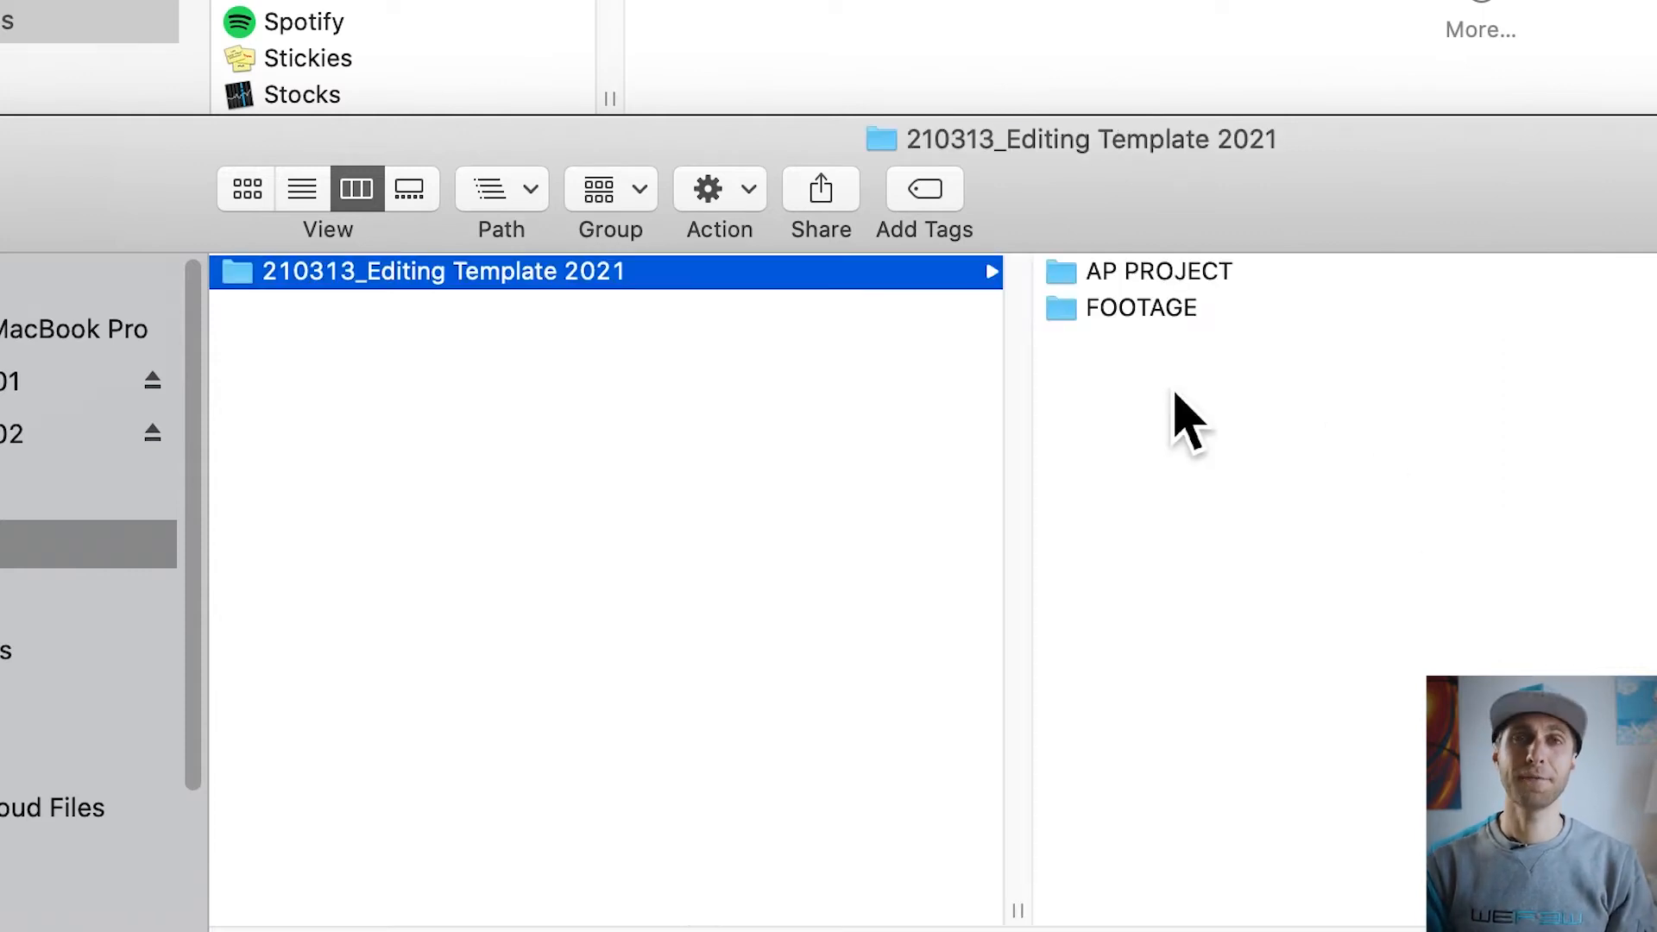
right_click(1176, 397)
click(1305, 406)
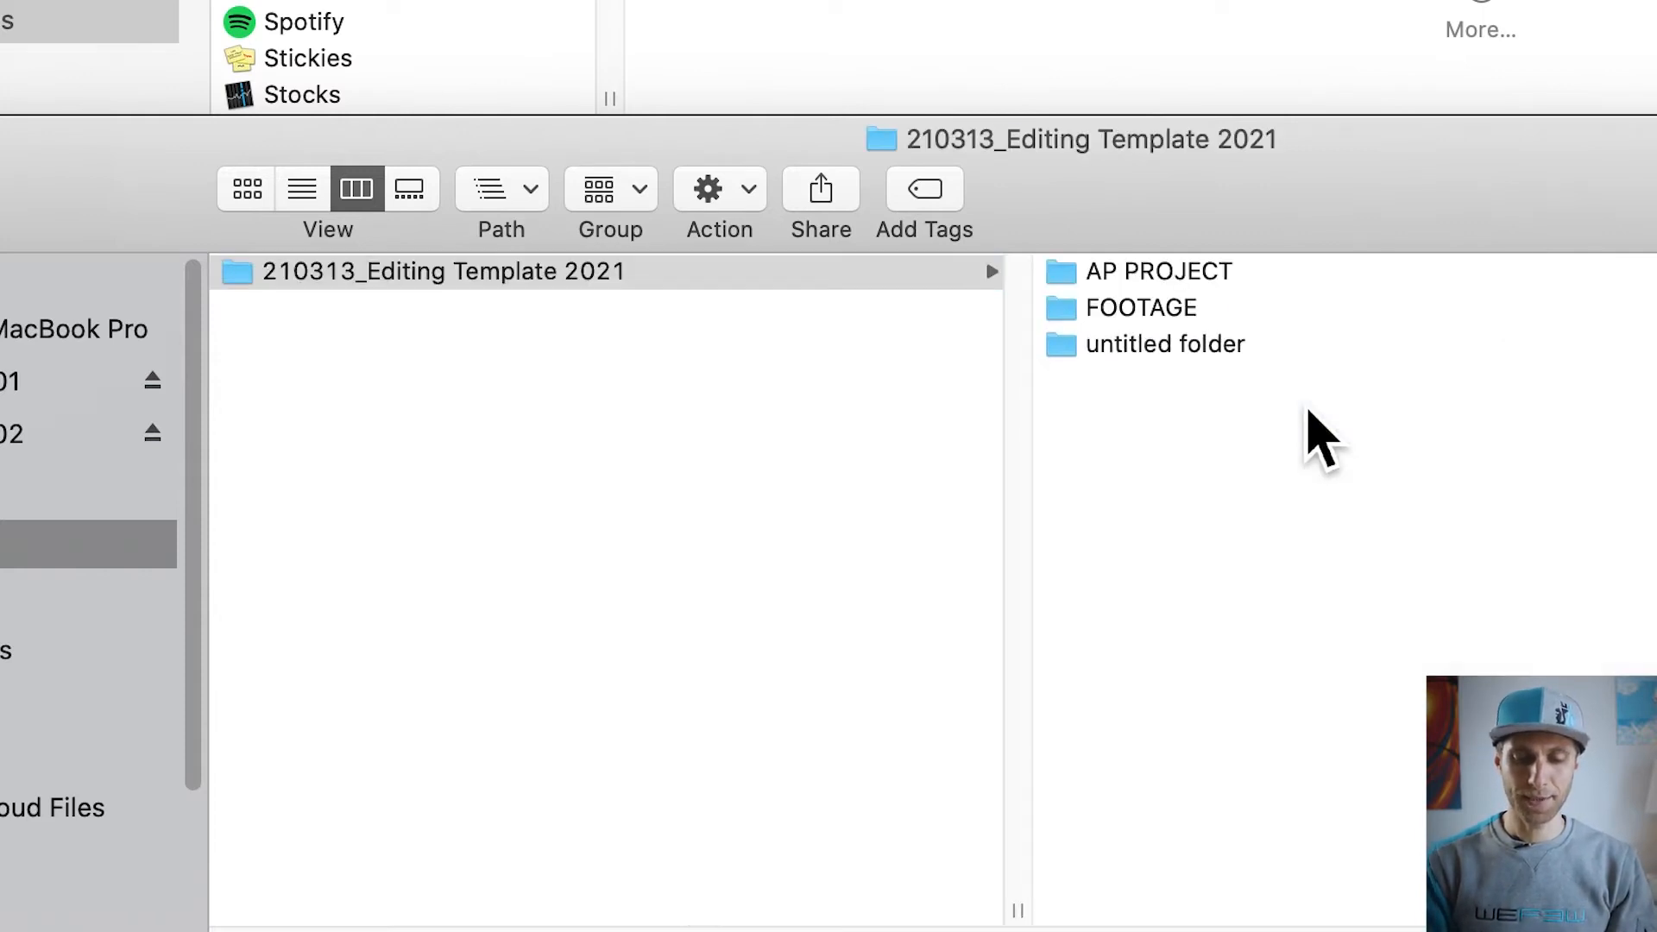
text(CRIPT)
key(Up)
text(S)
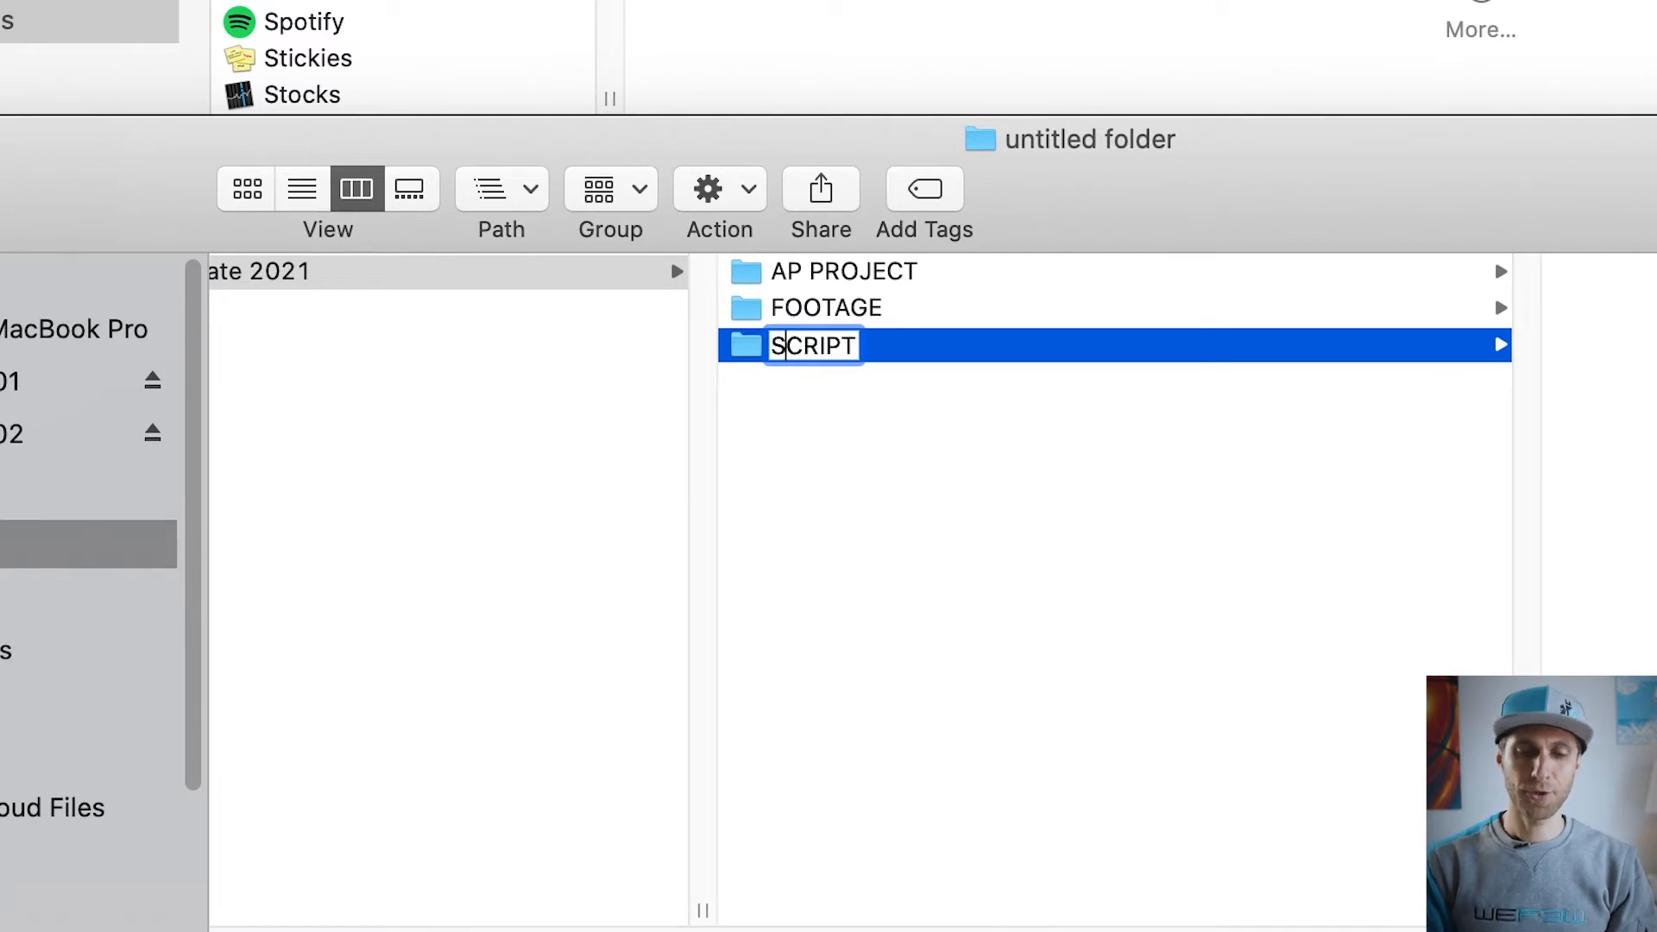
key(Return)
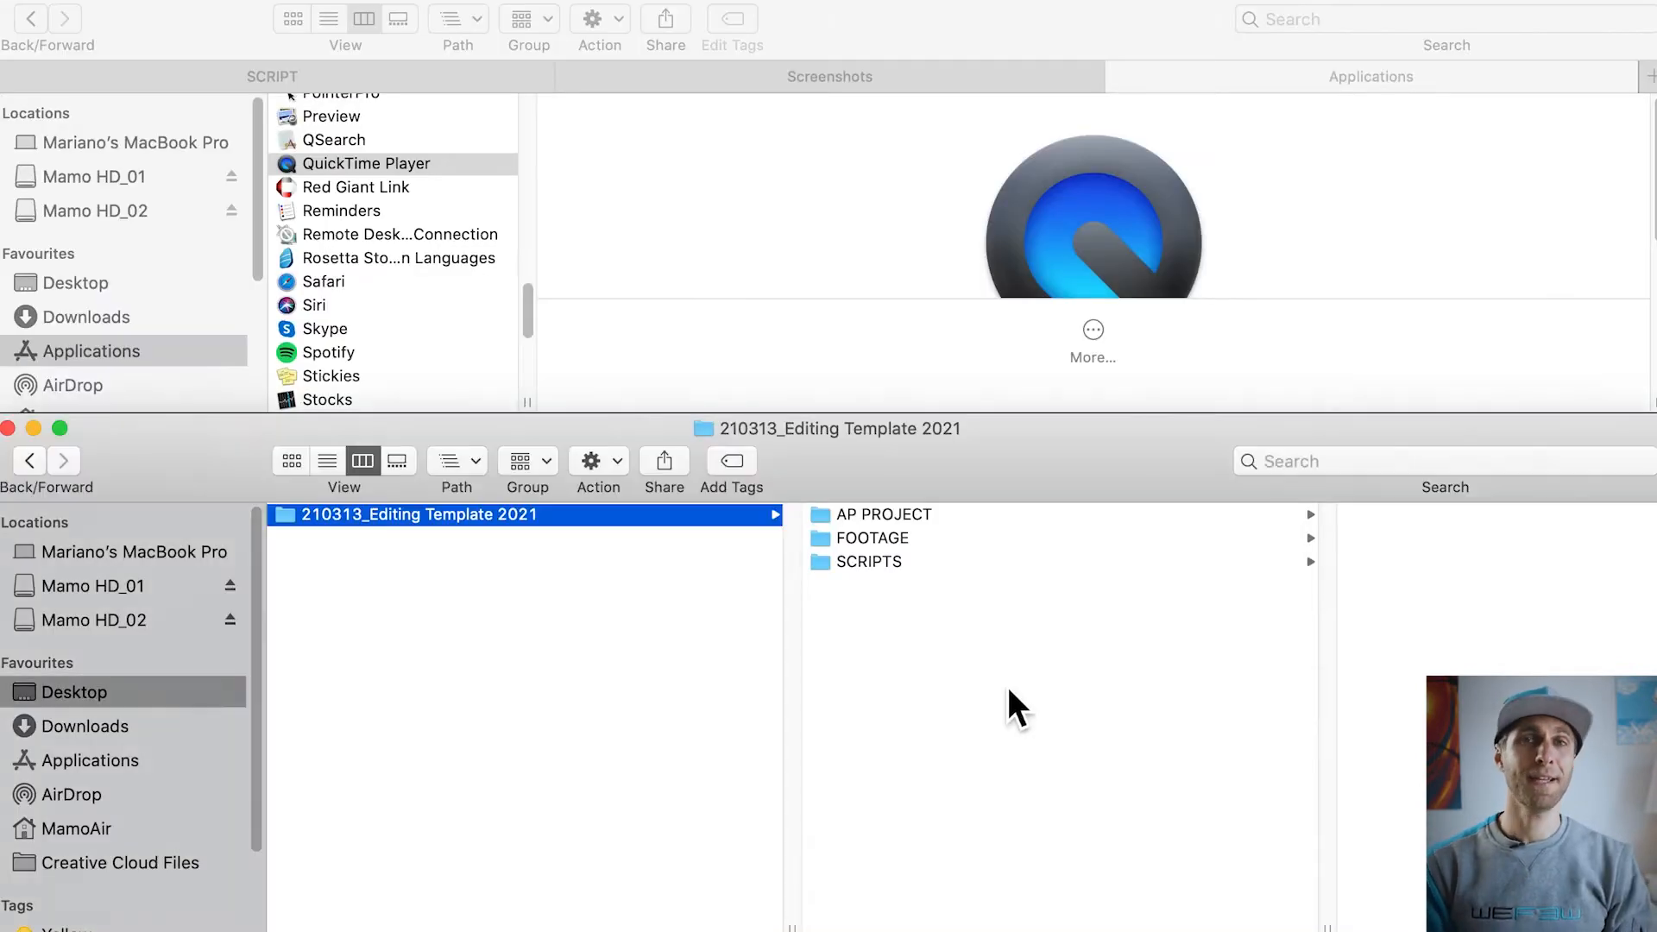
Step: Add a subfolder named "AUDIO" to the 210313_Editing Template 2021 folder
right_click(941, 682)
click(1056, 685)
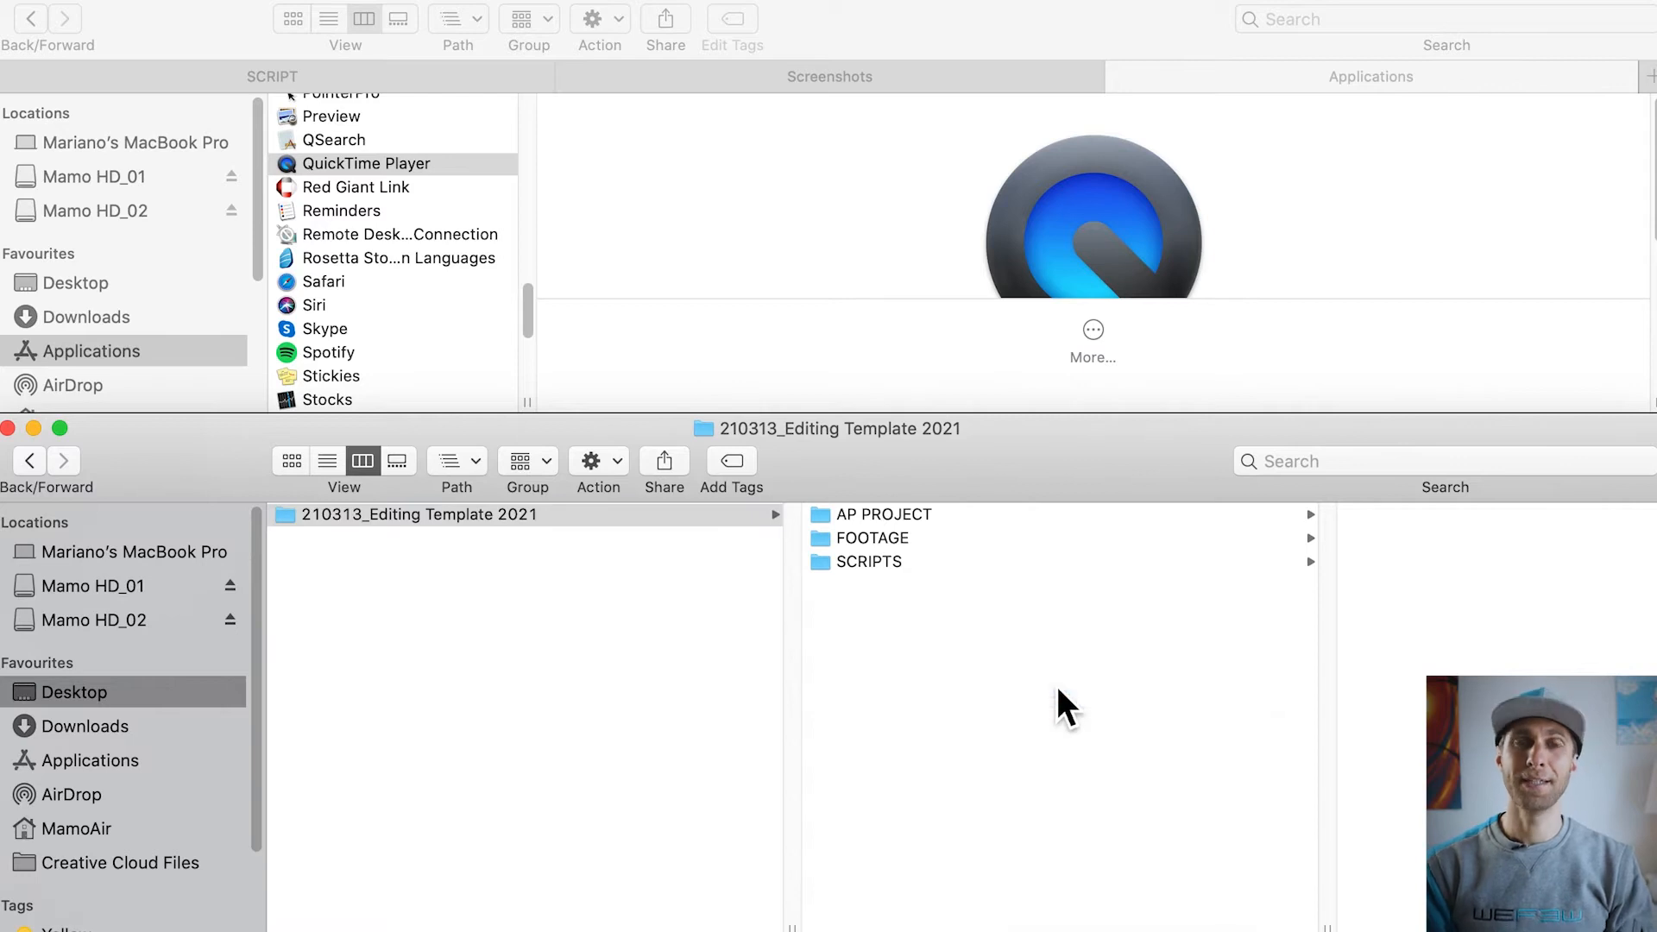
text(AUDIO)
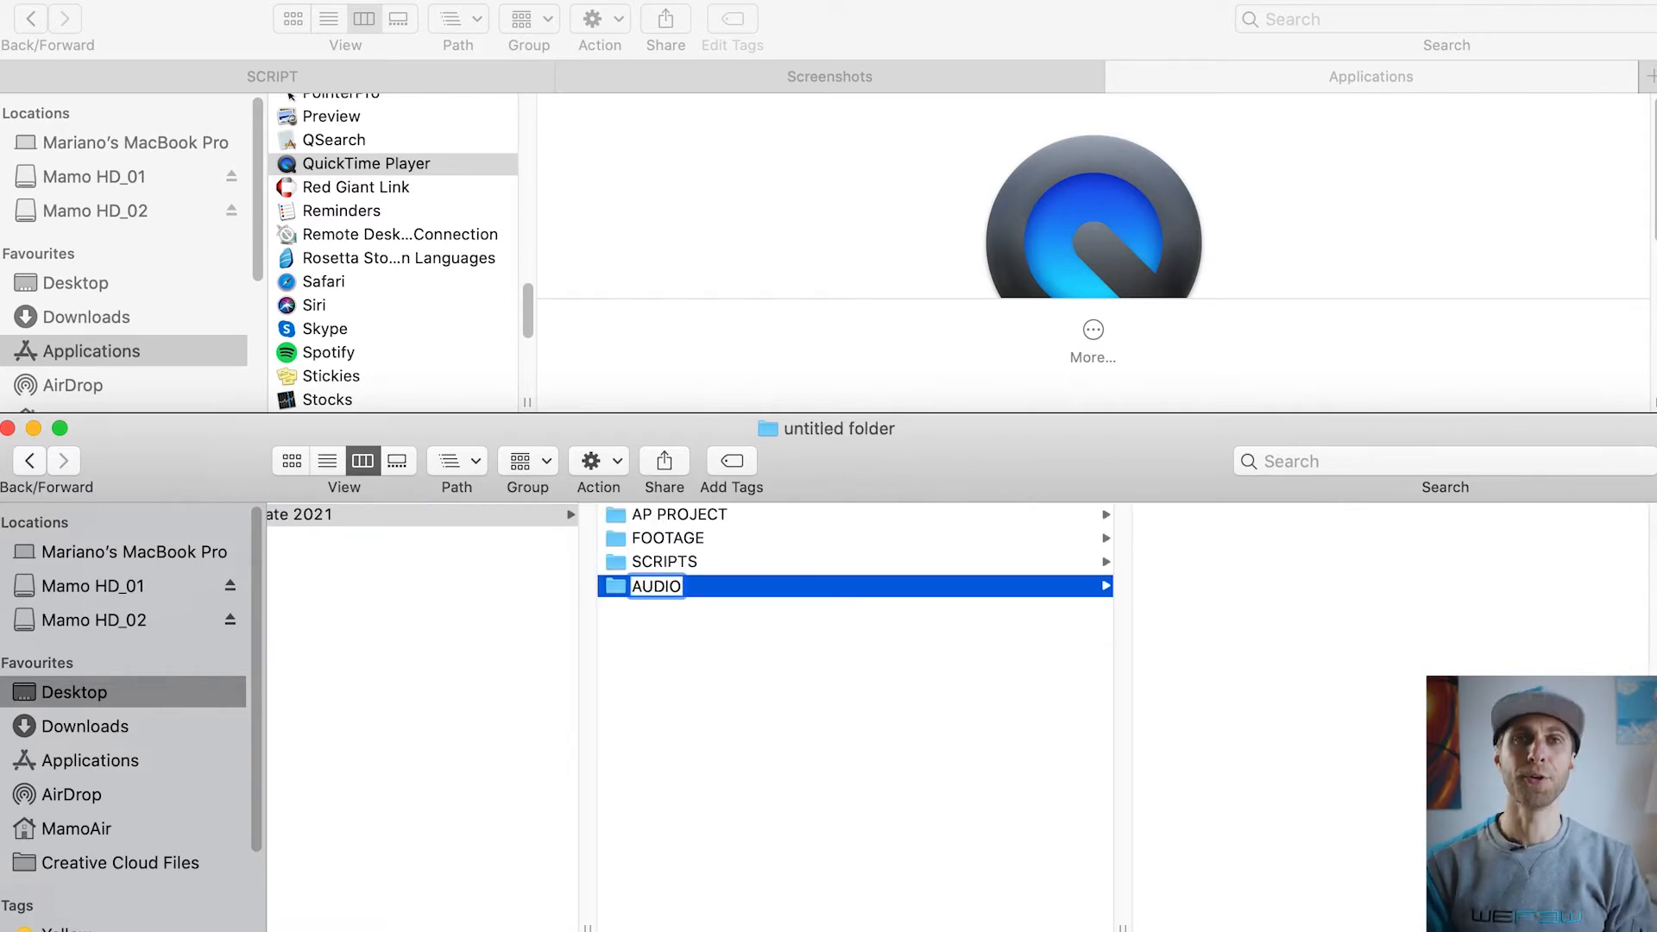
key(Return)
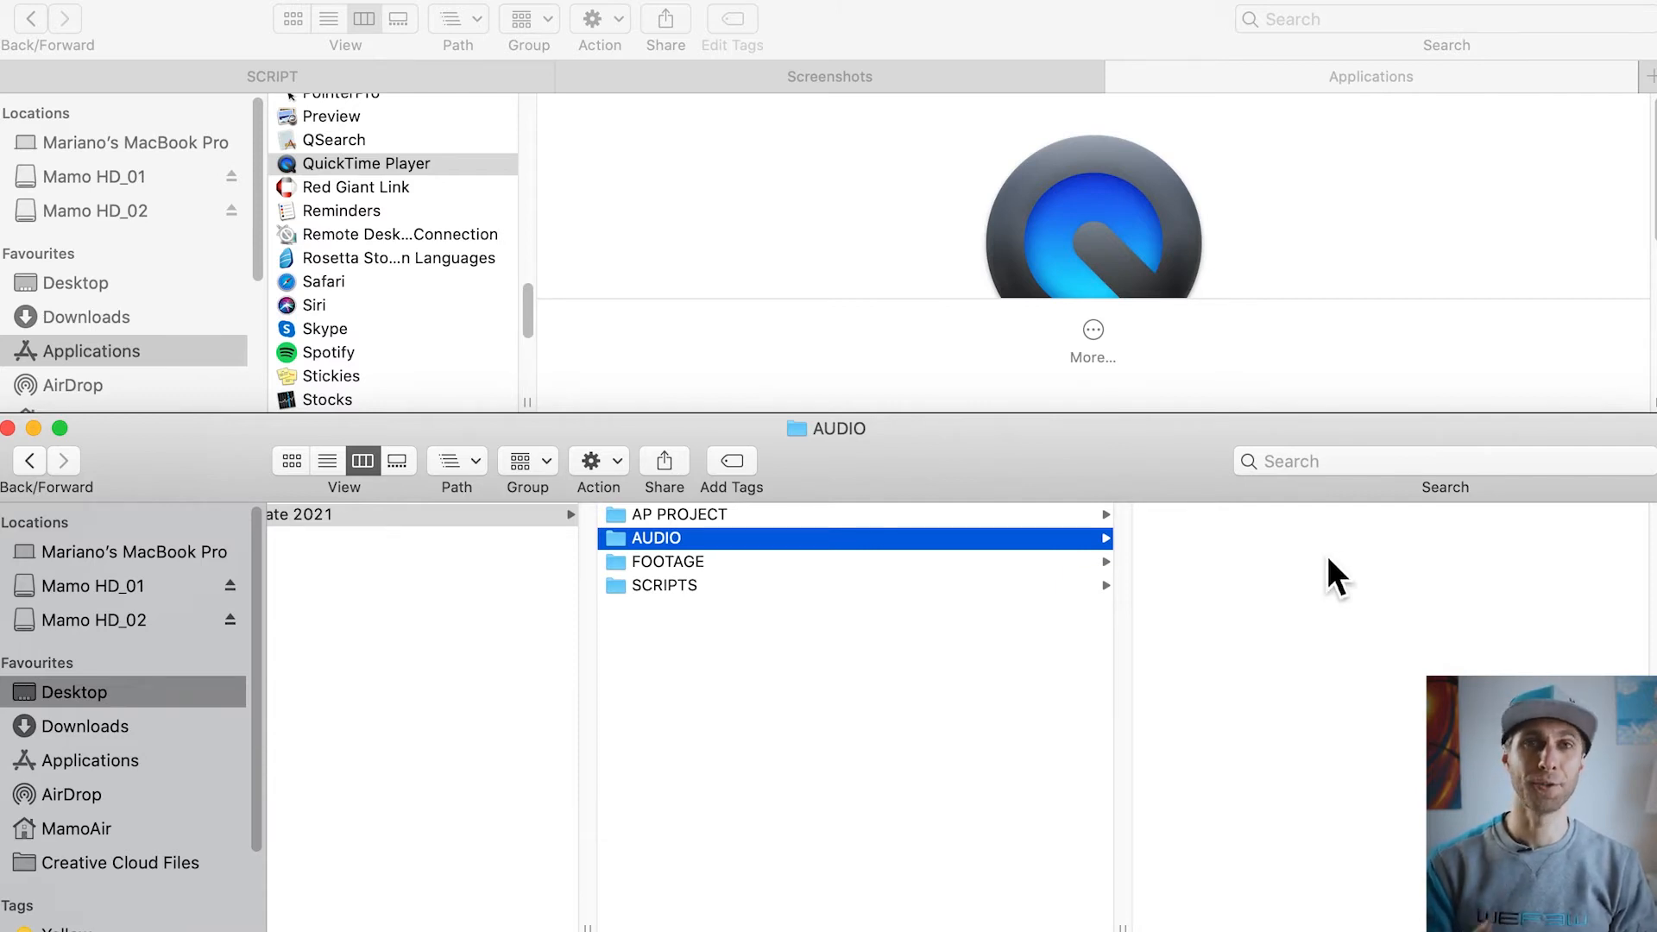
Step: Create a folder named "VO" inside the AUDIO folder
right_click(1280, 552)
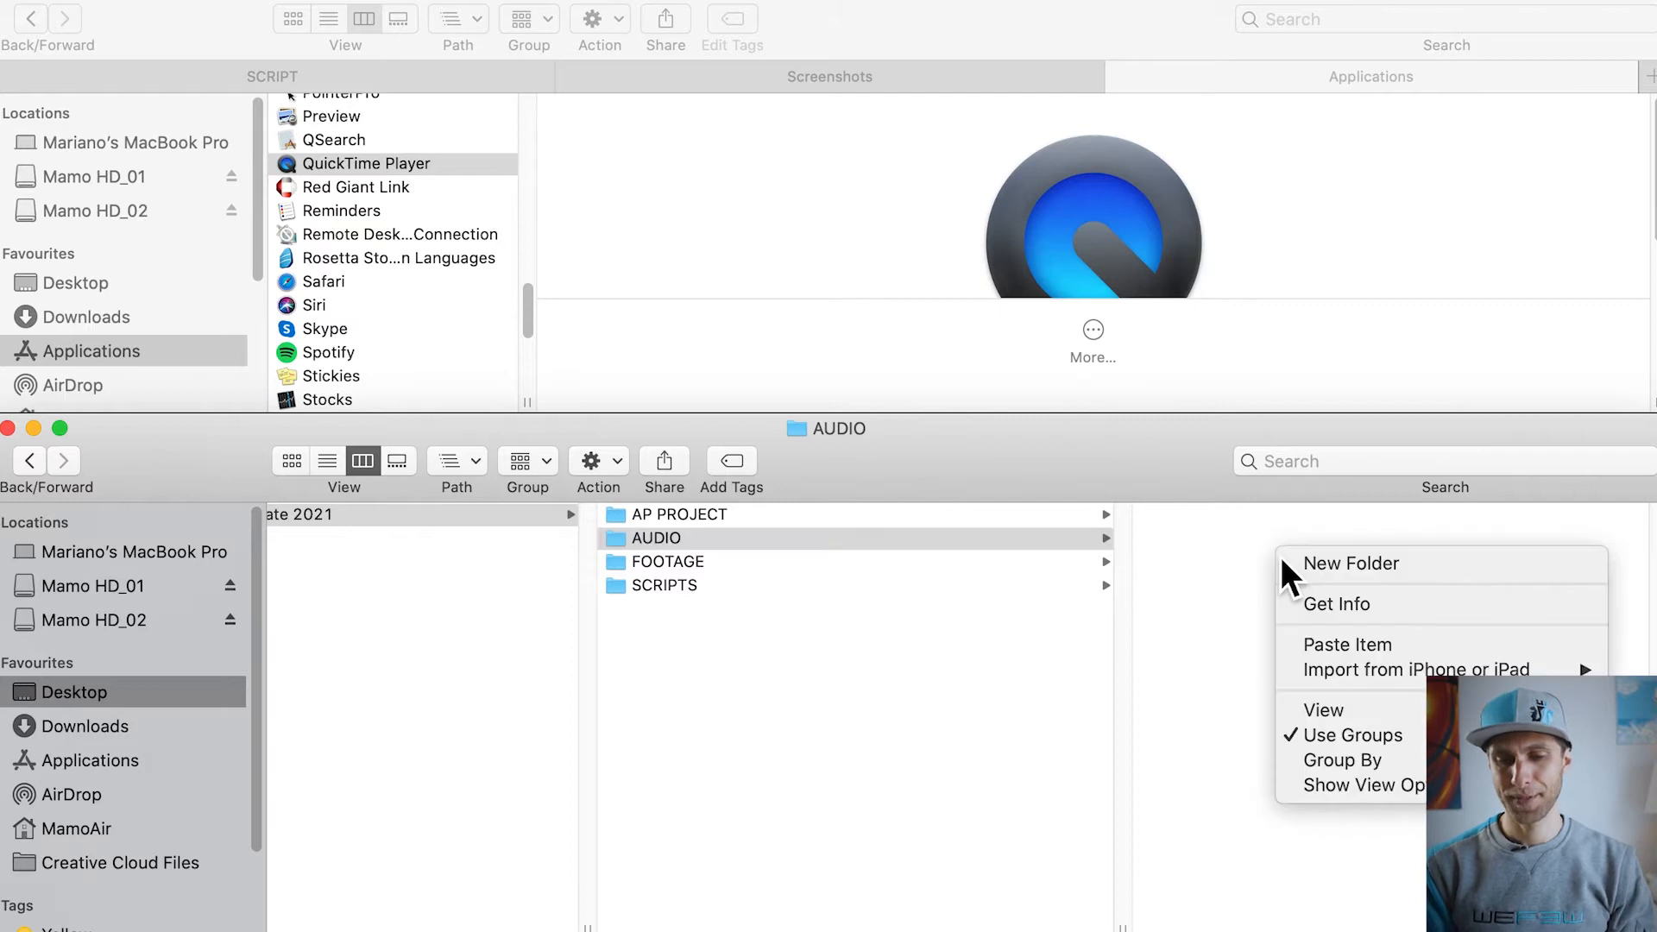
click(1337, 562)
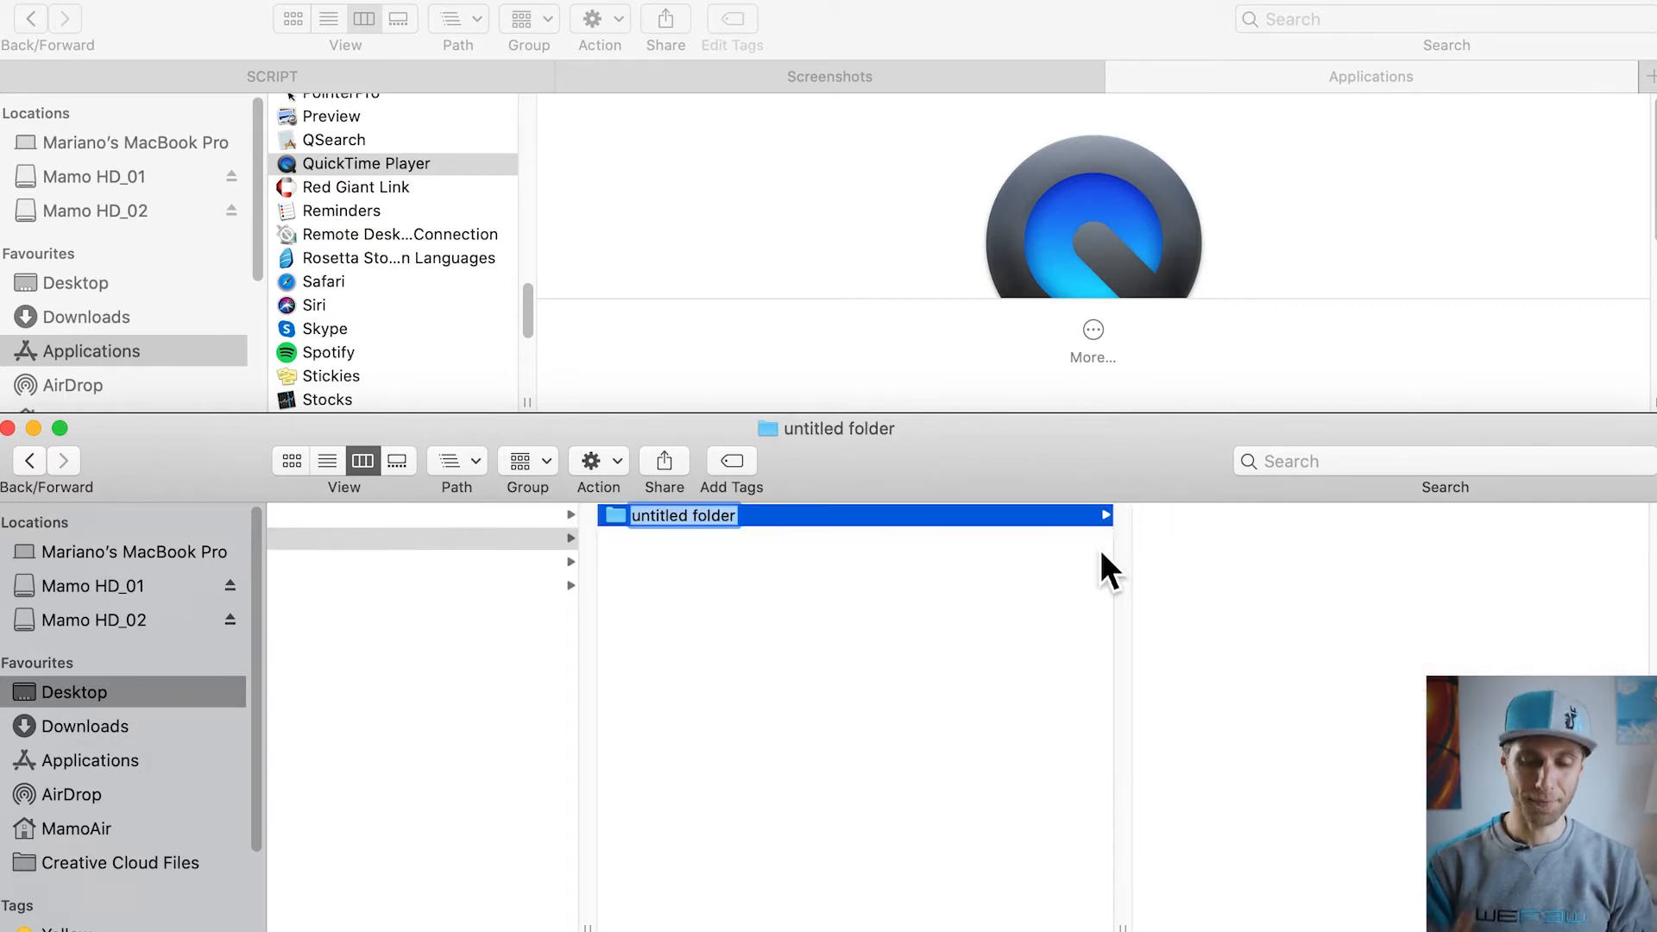
scroll(593, 790, left, 4)
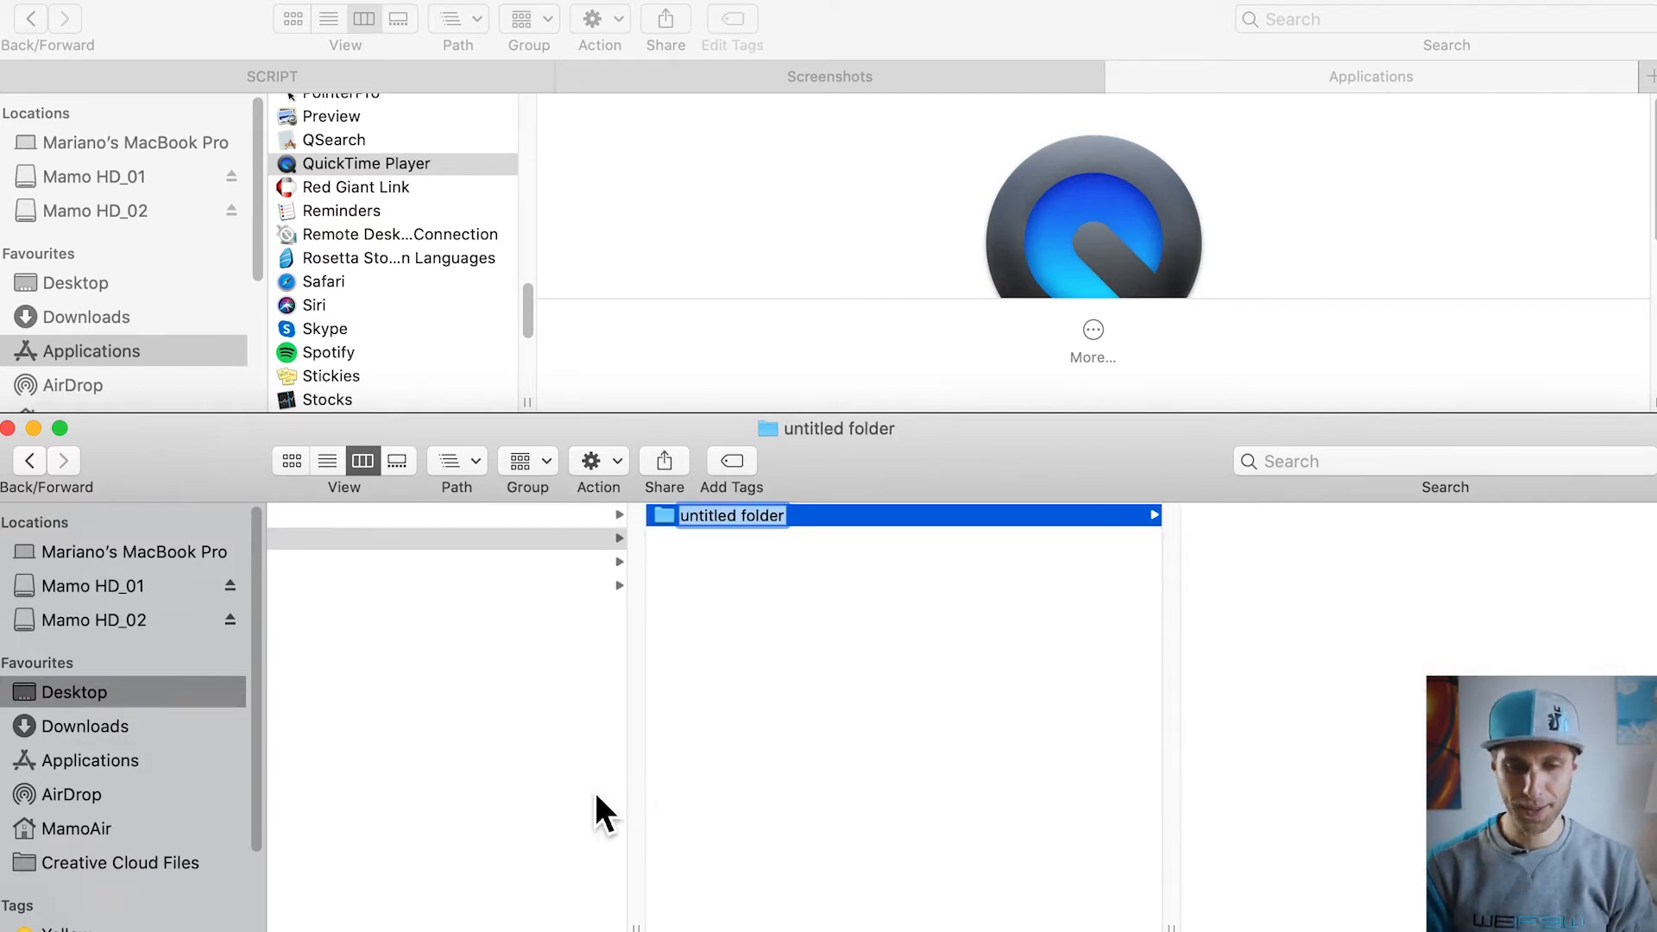
text(VO)
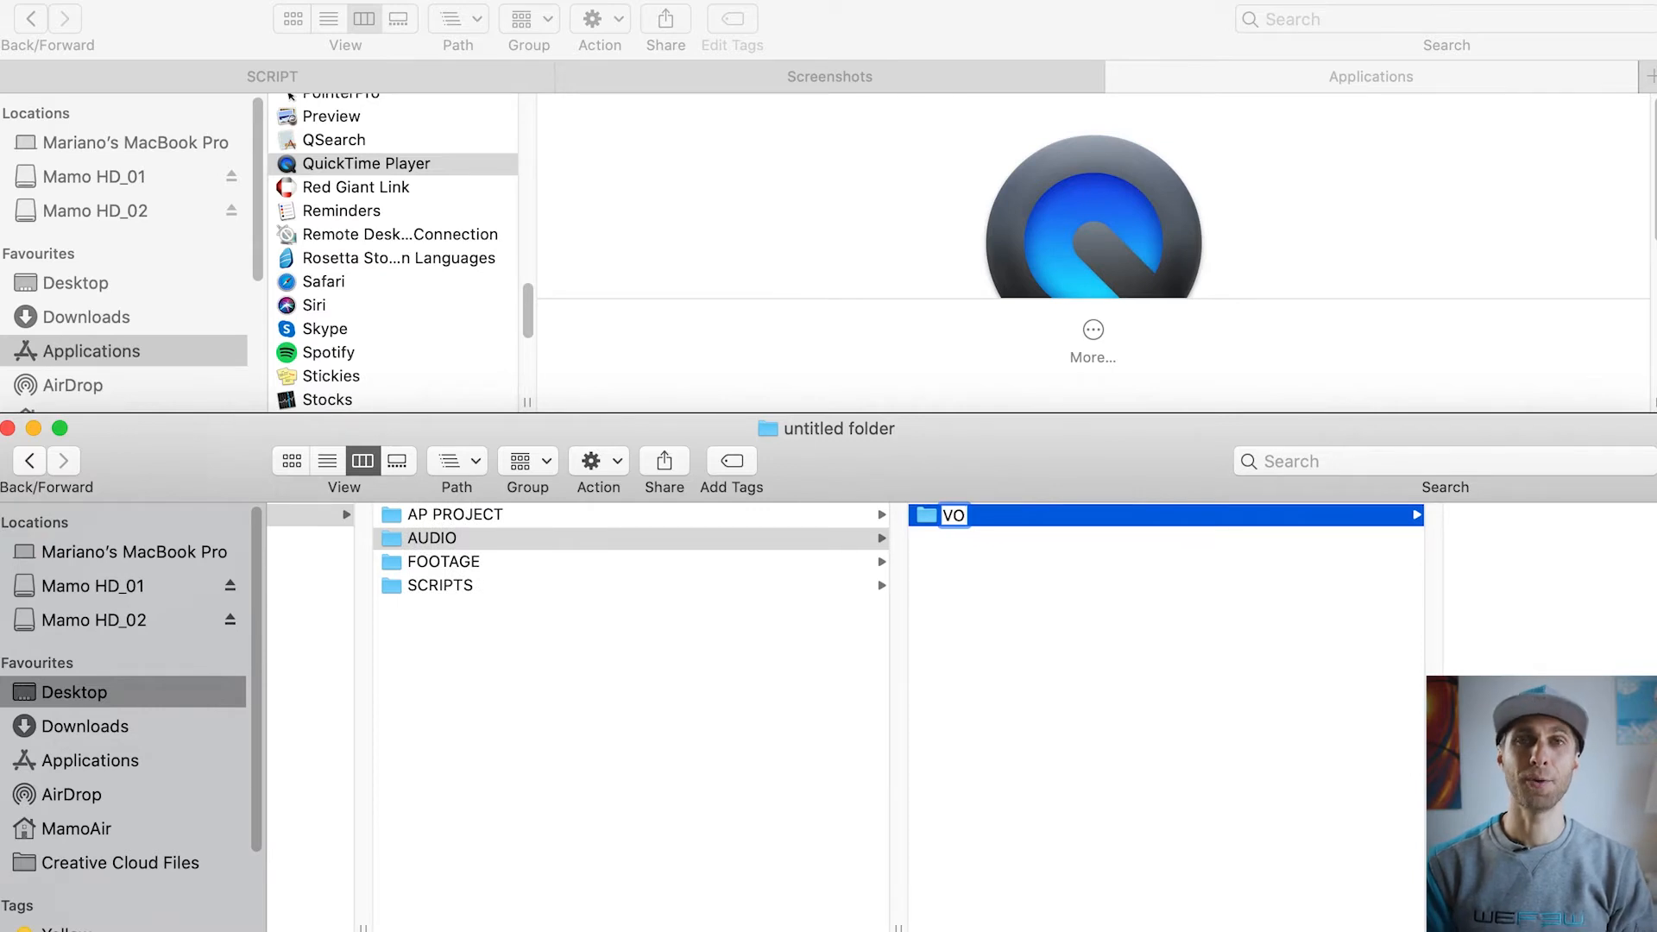
key(Return)
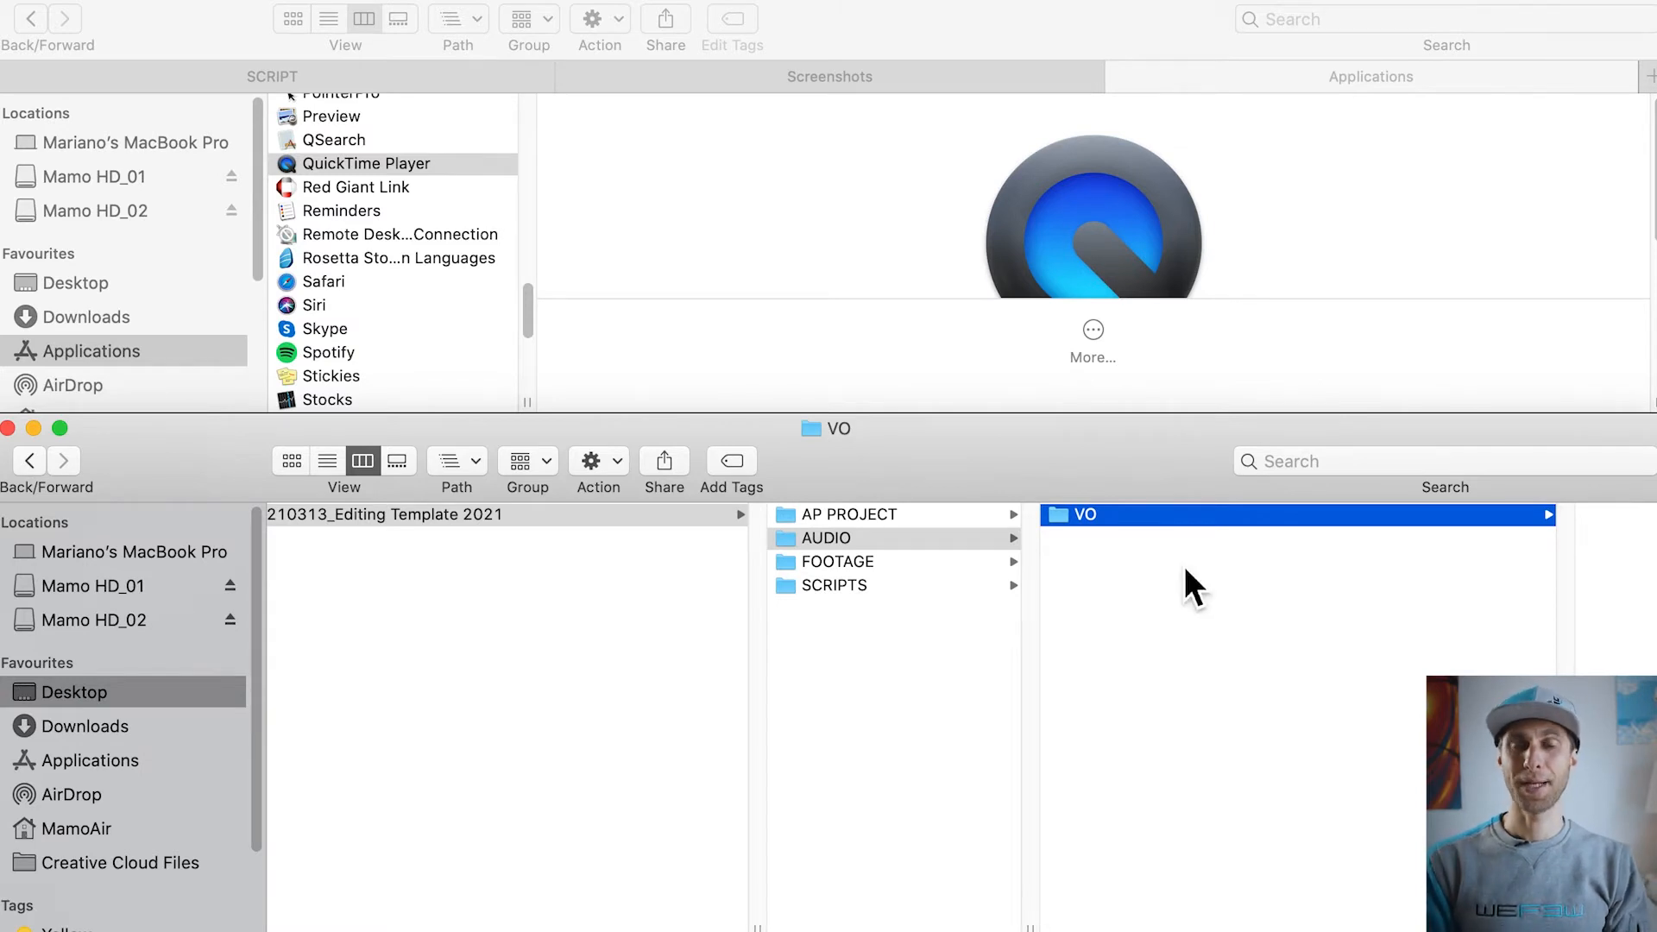
Step: Switch to Premiere Pro and bring its workspace into focus
key(super+Tab)
key(Tab)
click(1136, 528)
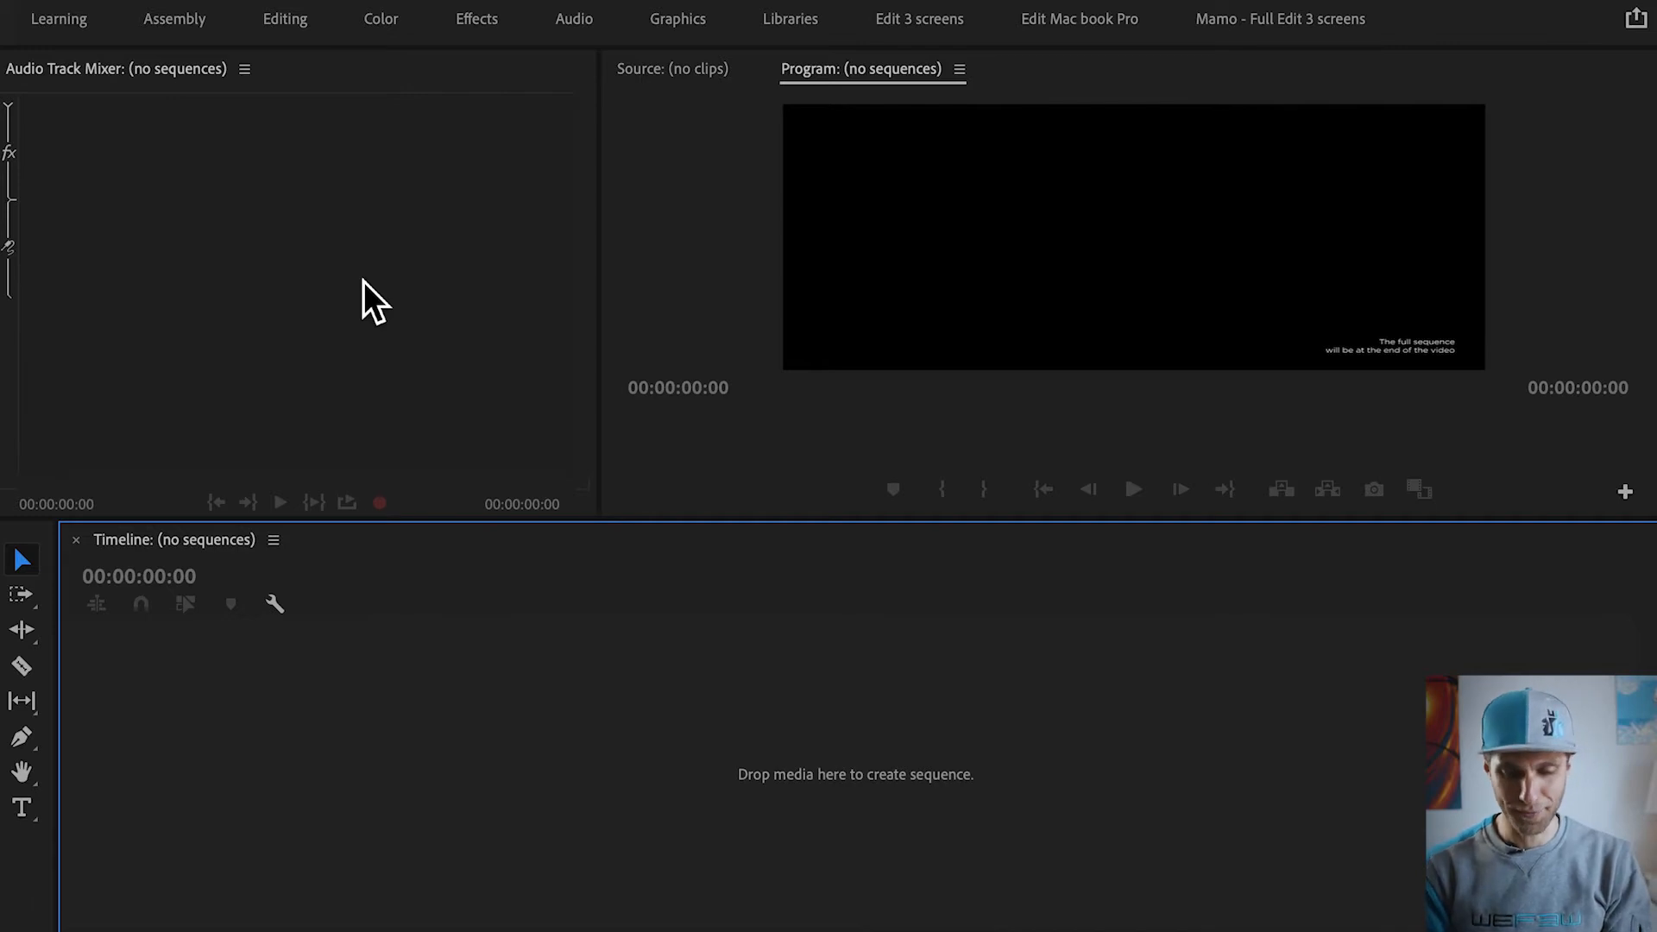
click(363, 281)
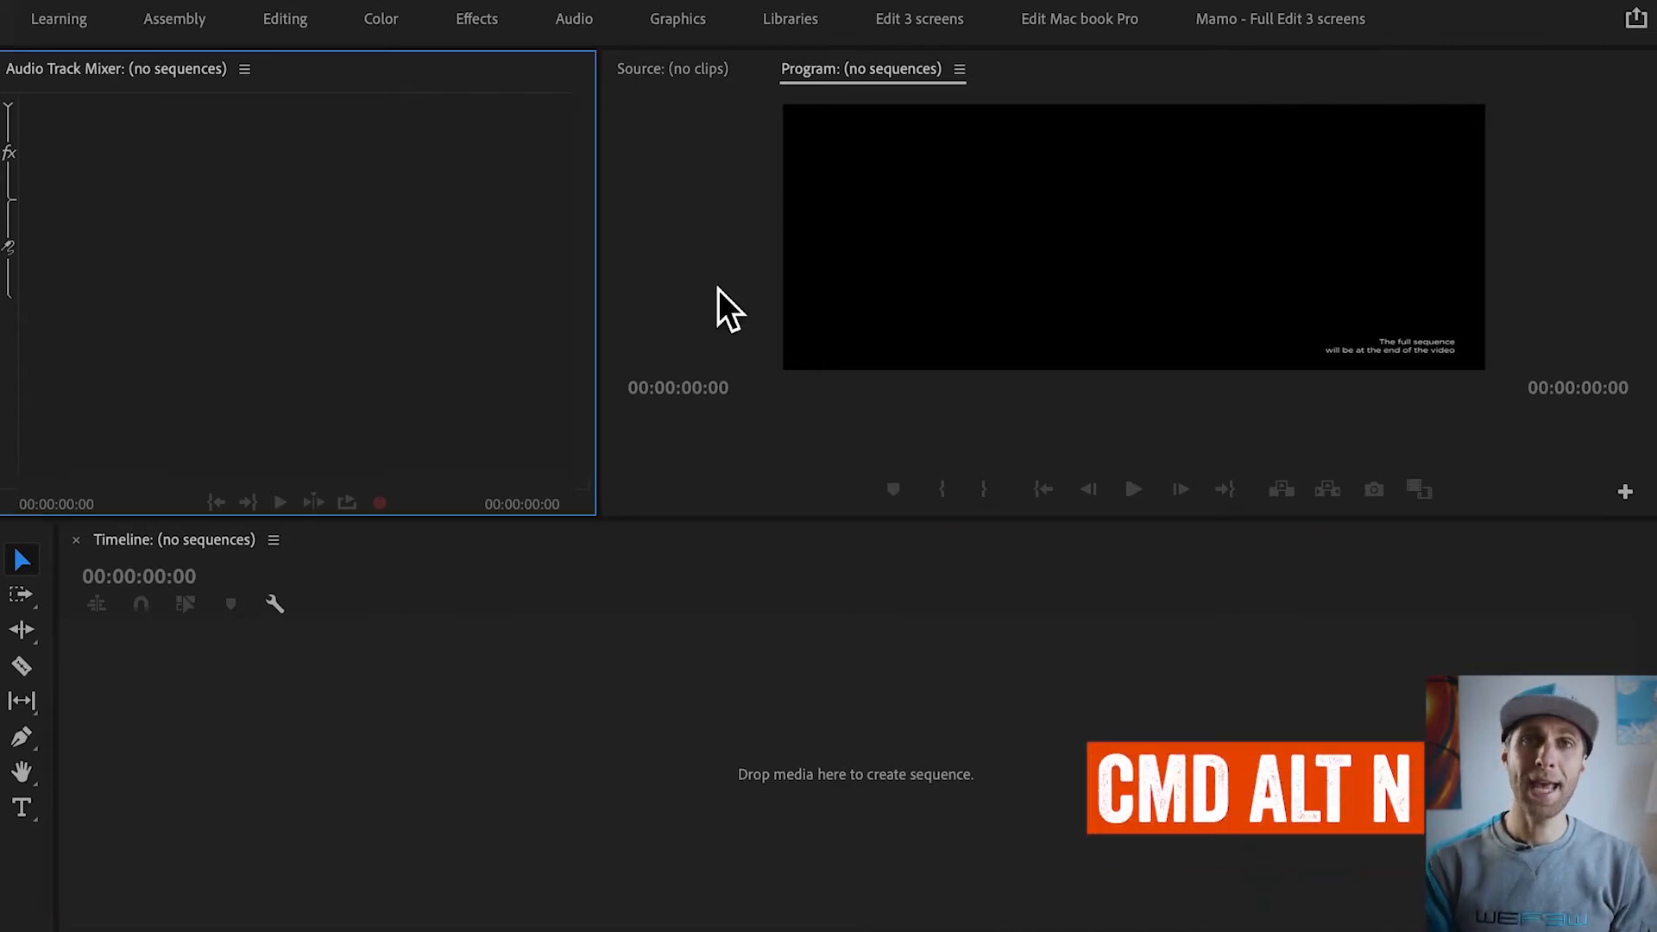
Step: Start a new project and name it "210313_Editing Template 2021"
key(super+alt+n)
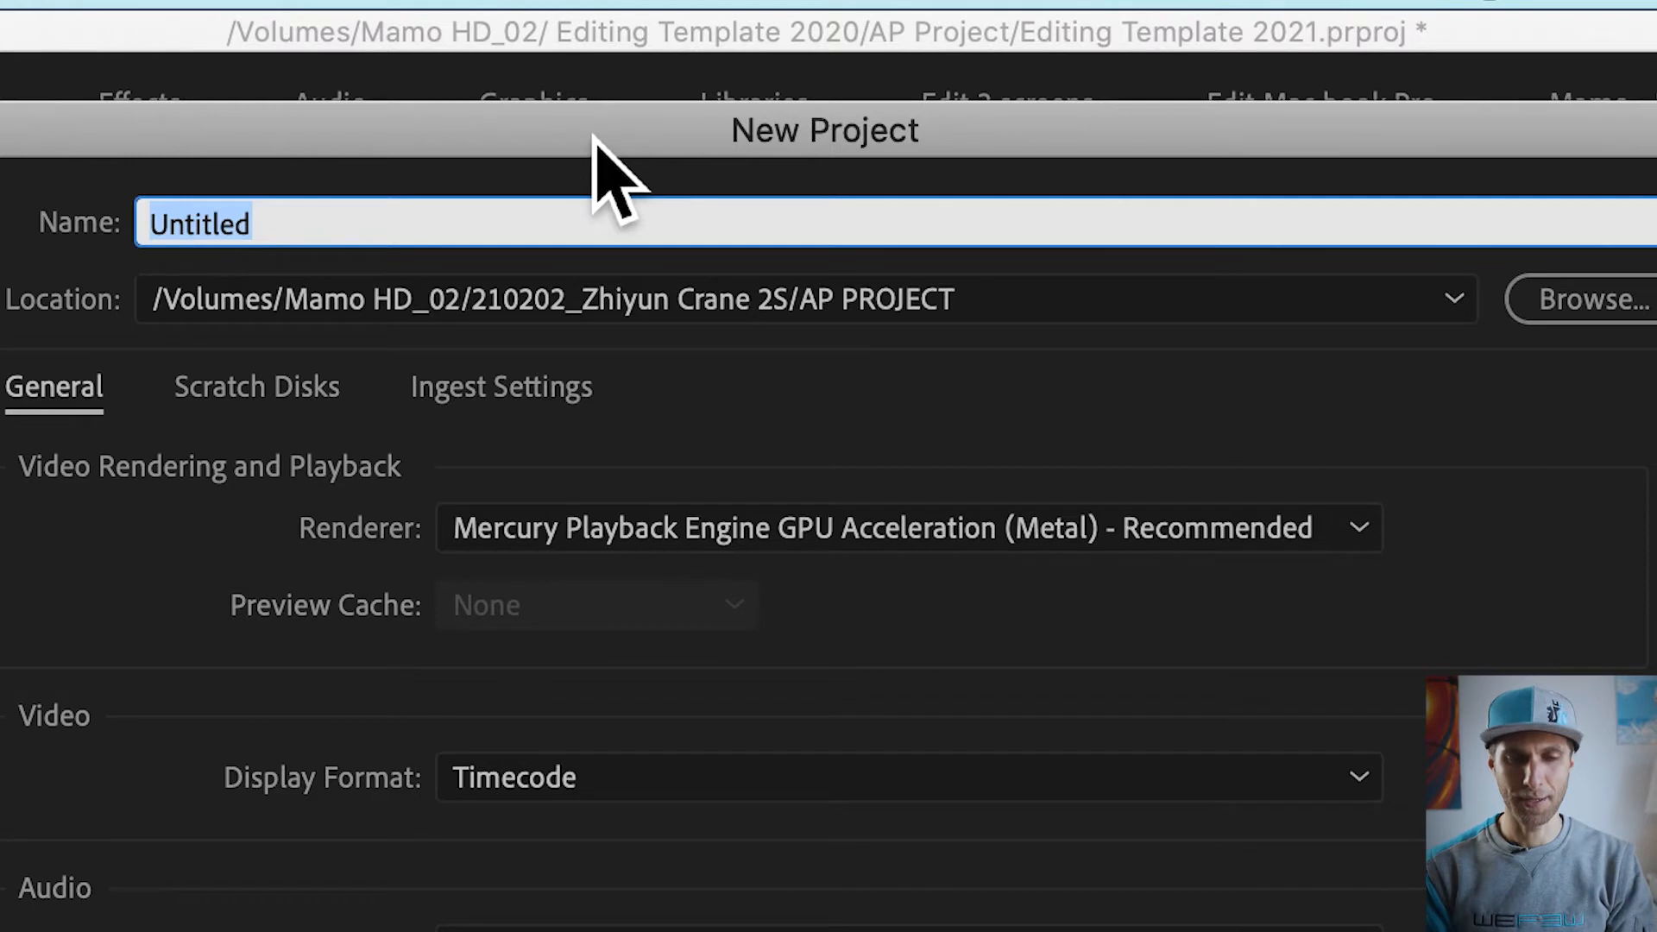
text(21)
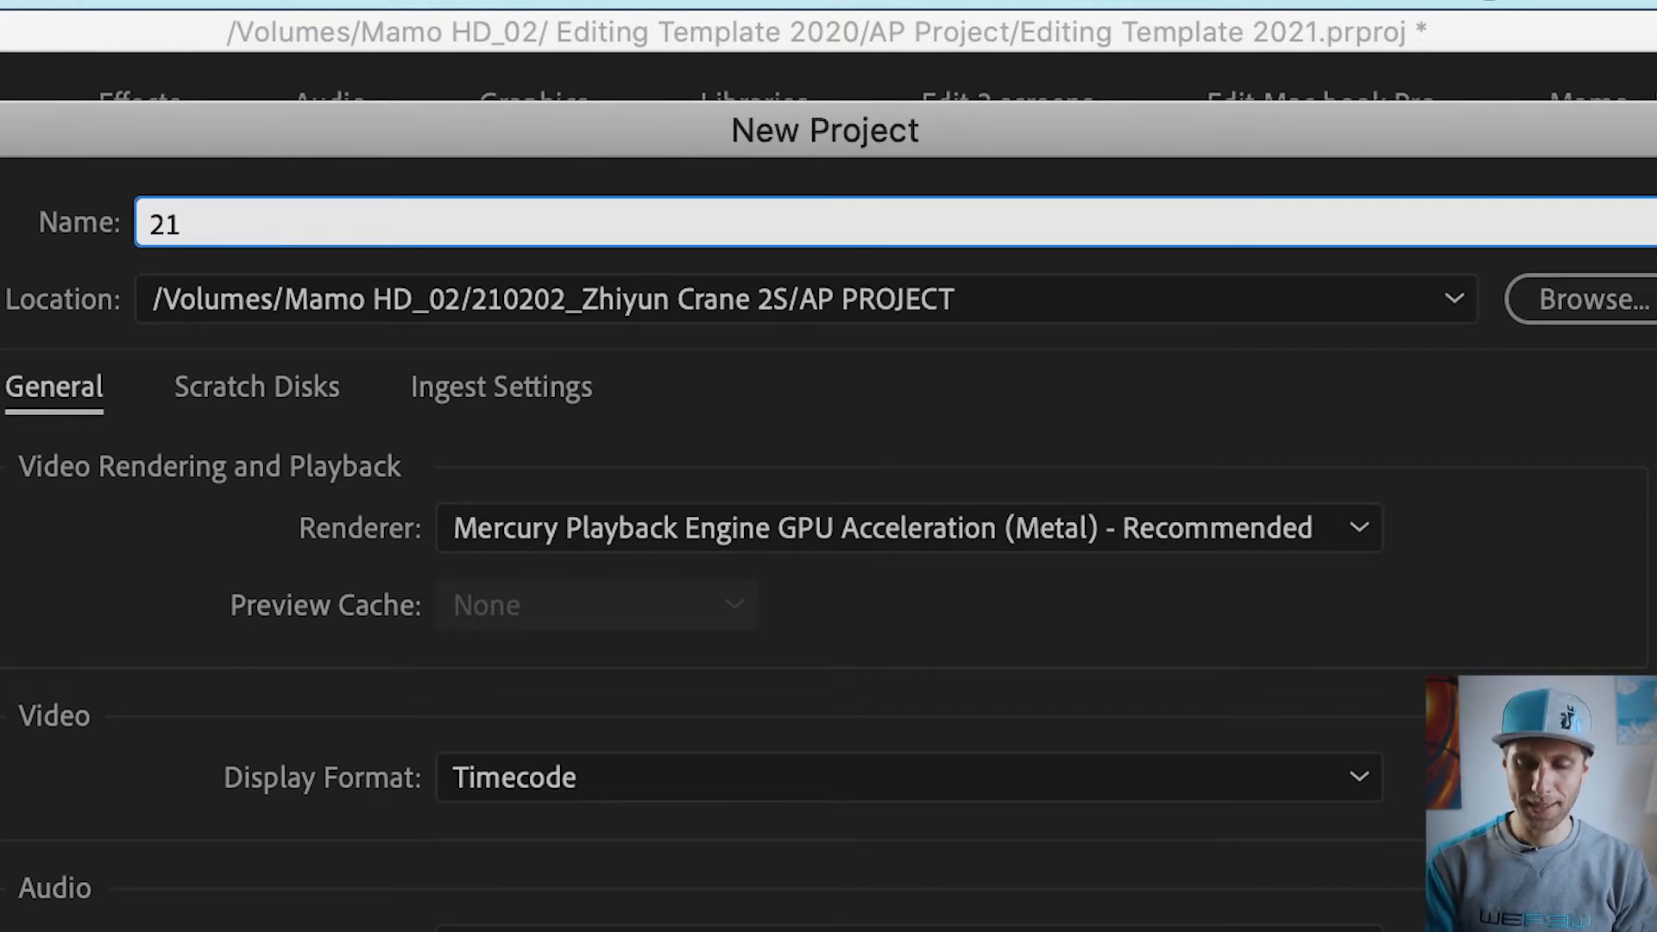
text(0313)
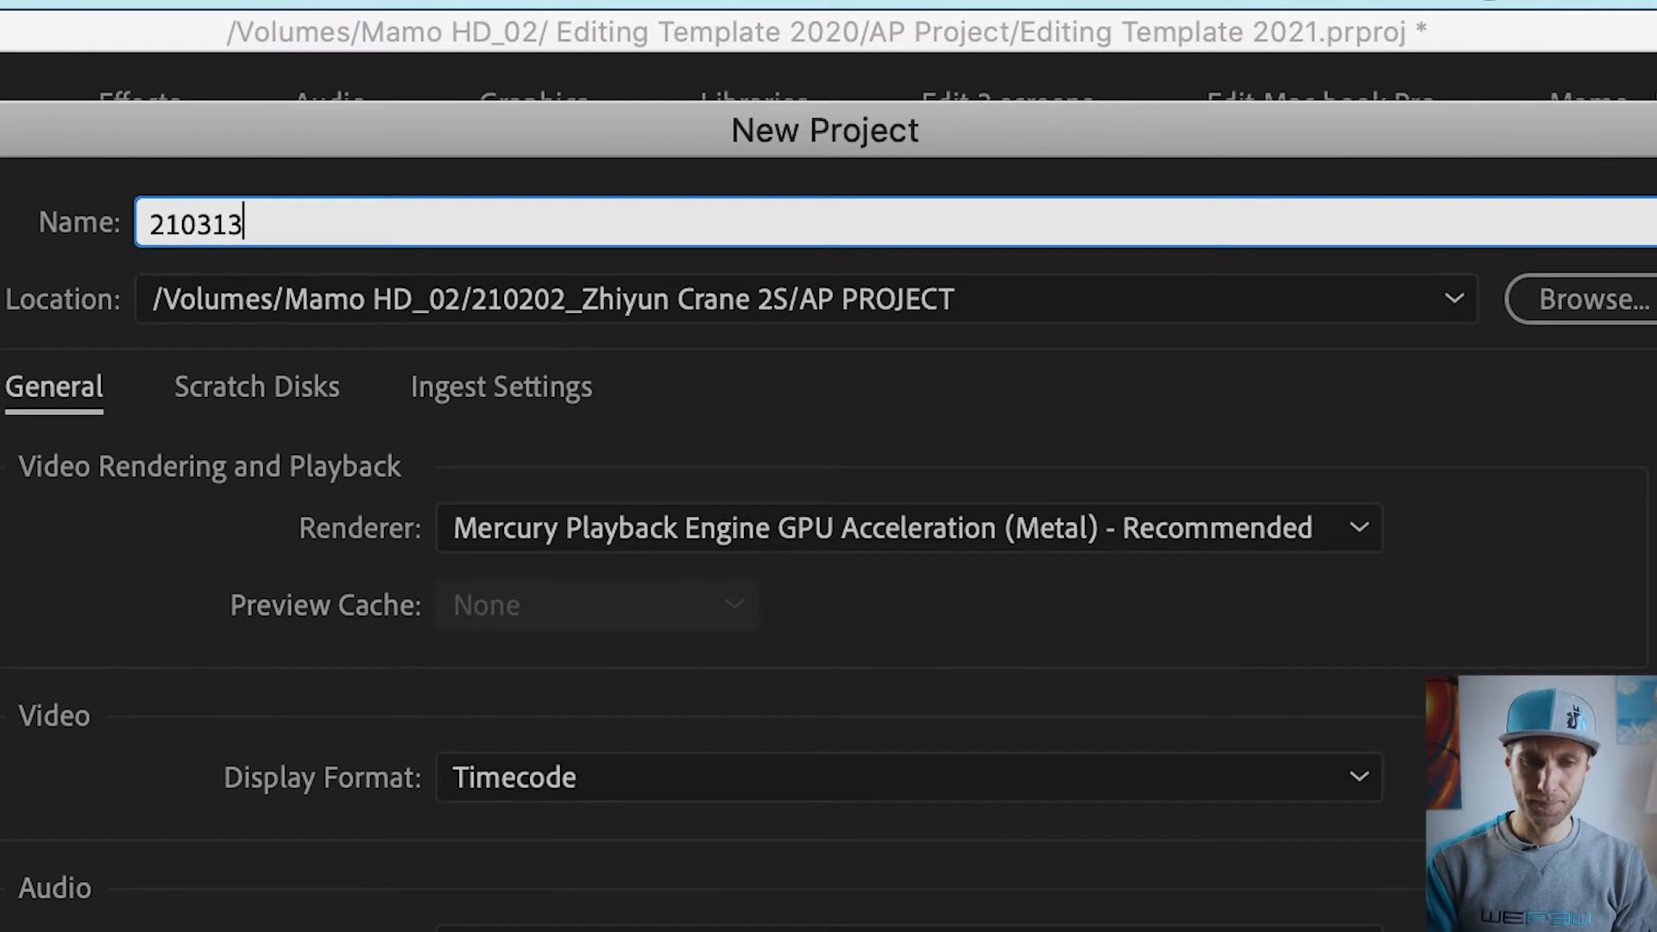
text(_Templ)
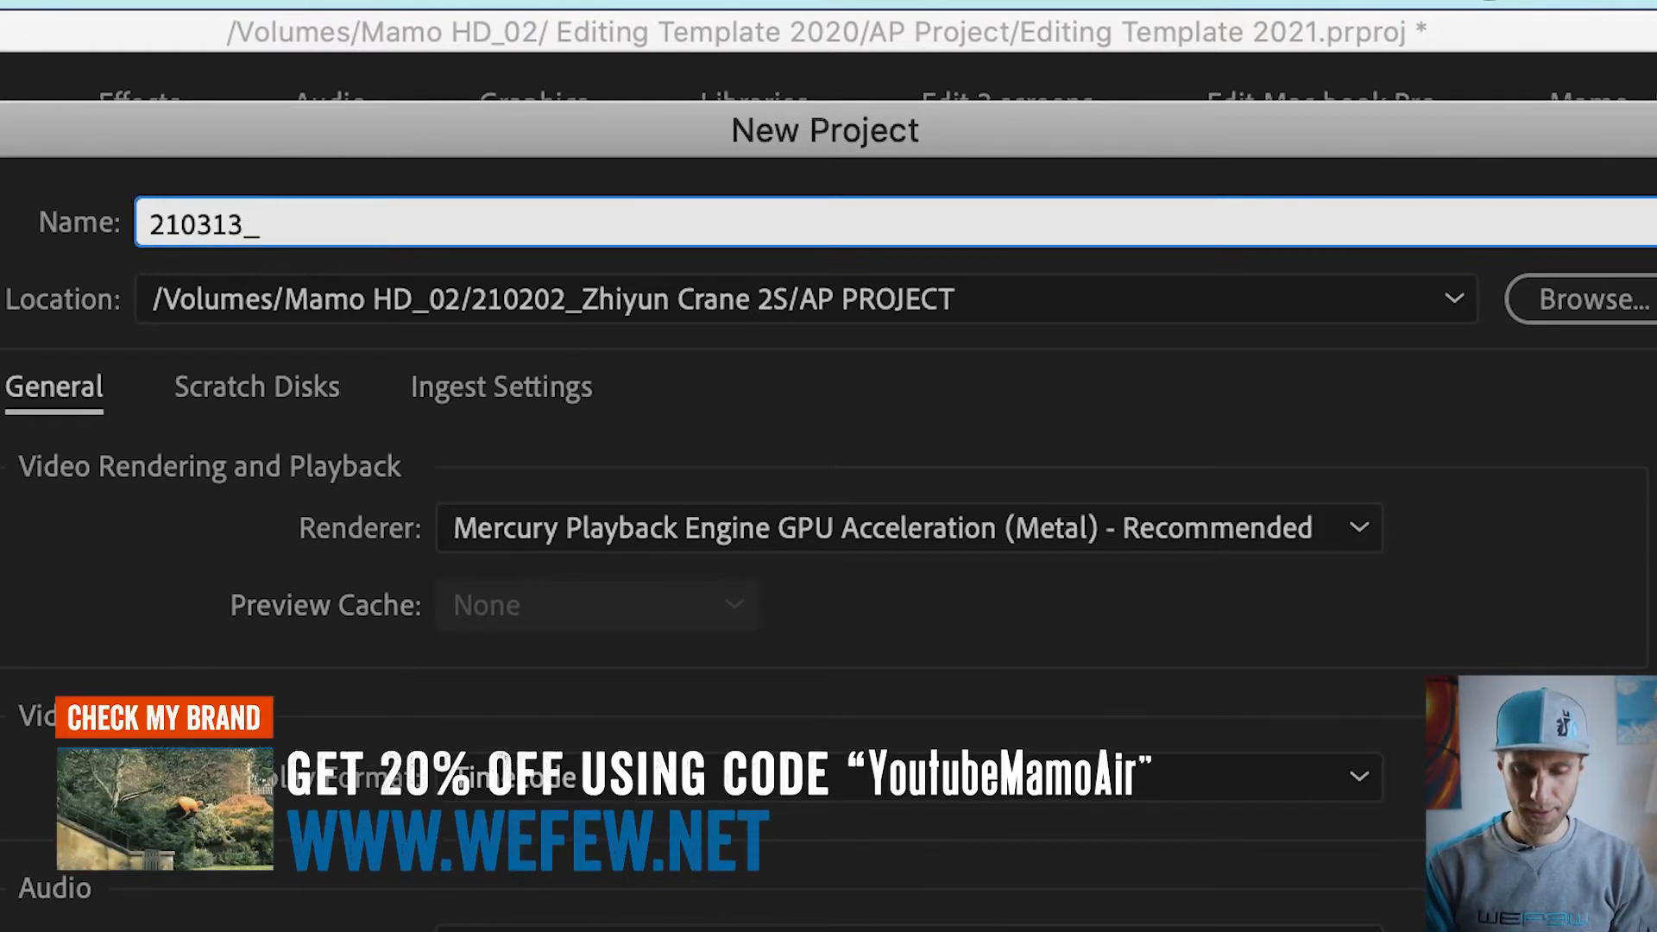
key(BackSpace)
key(BackSpace)
key(BackSpace)
key(BackSpace)
key(BackSpace)
text(Editing)
text( R)
key(BackSpace)
text(Template 202)
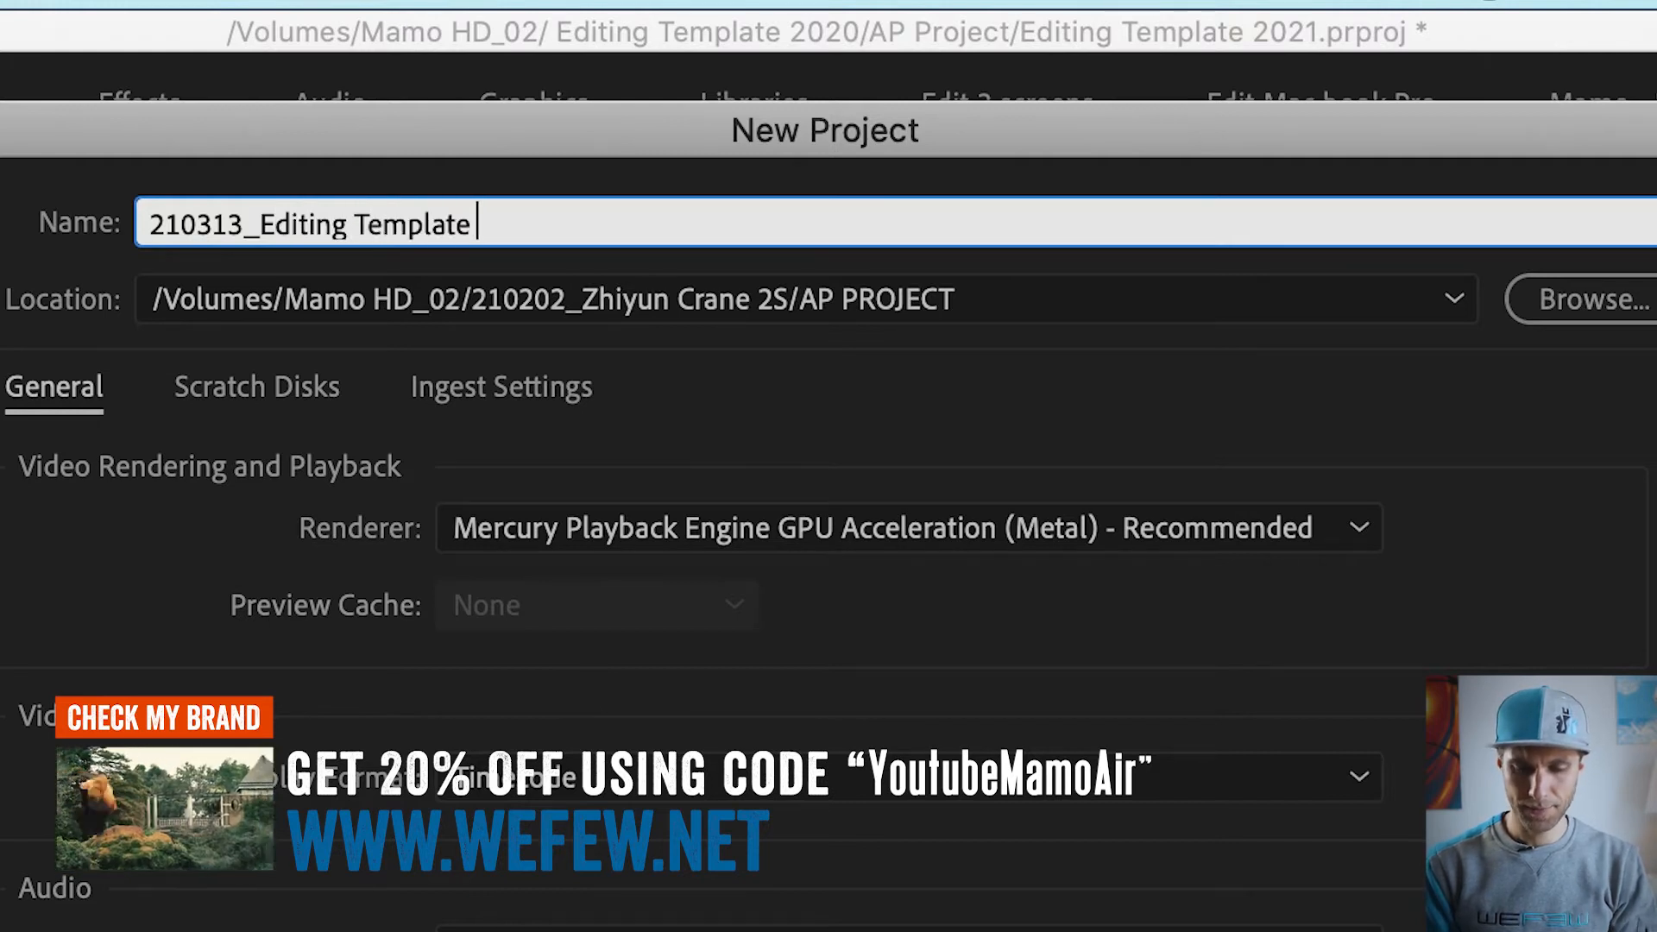
text(1)
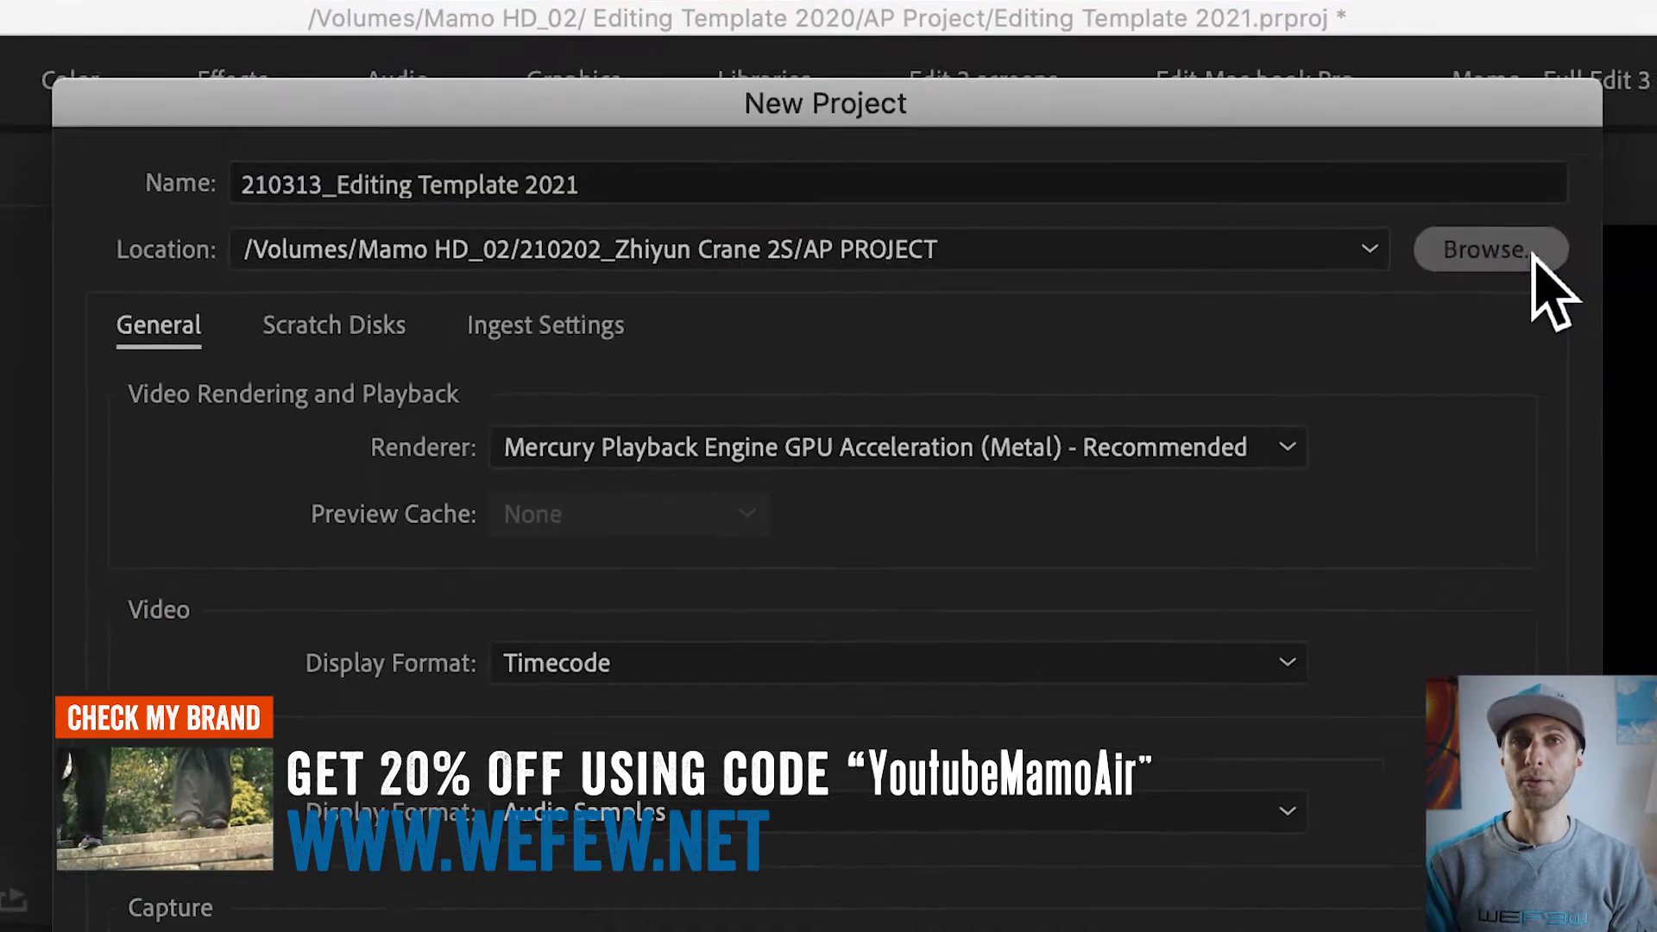
Step: Set the project location to the AP PROJECT folder inside 210313_Editing Template 2021 on the Desktop
click(1605, 300)
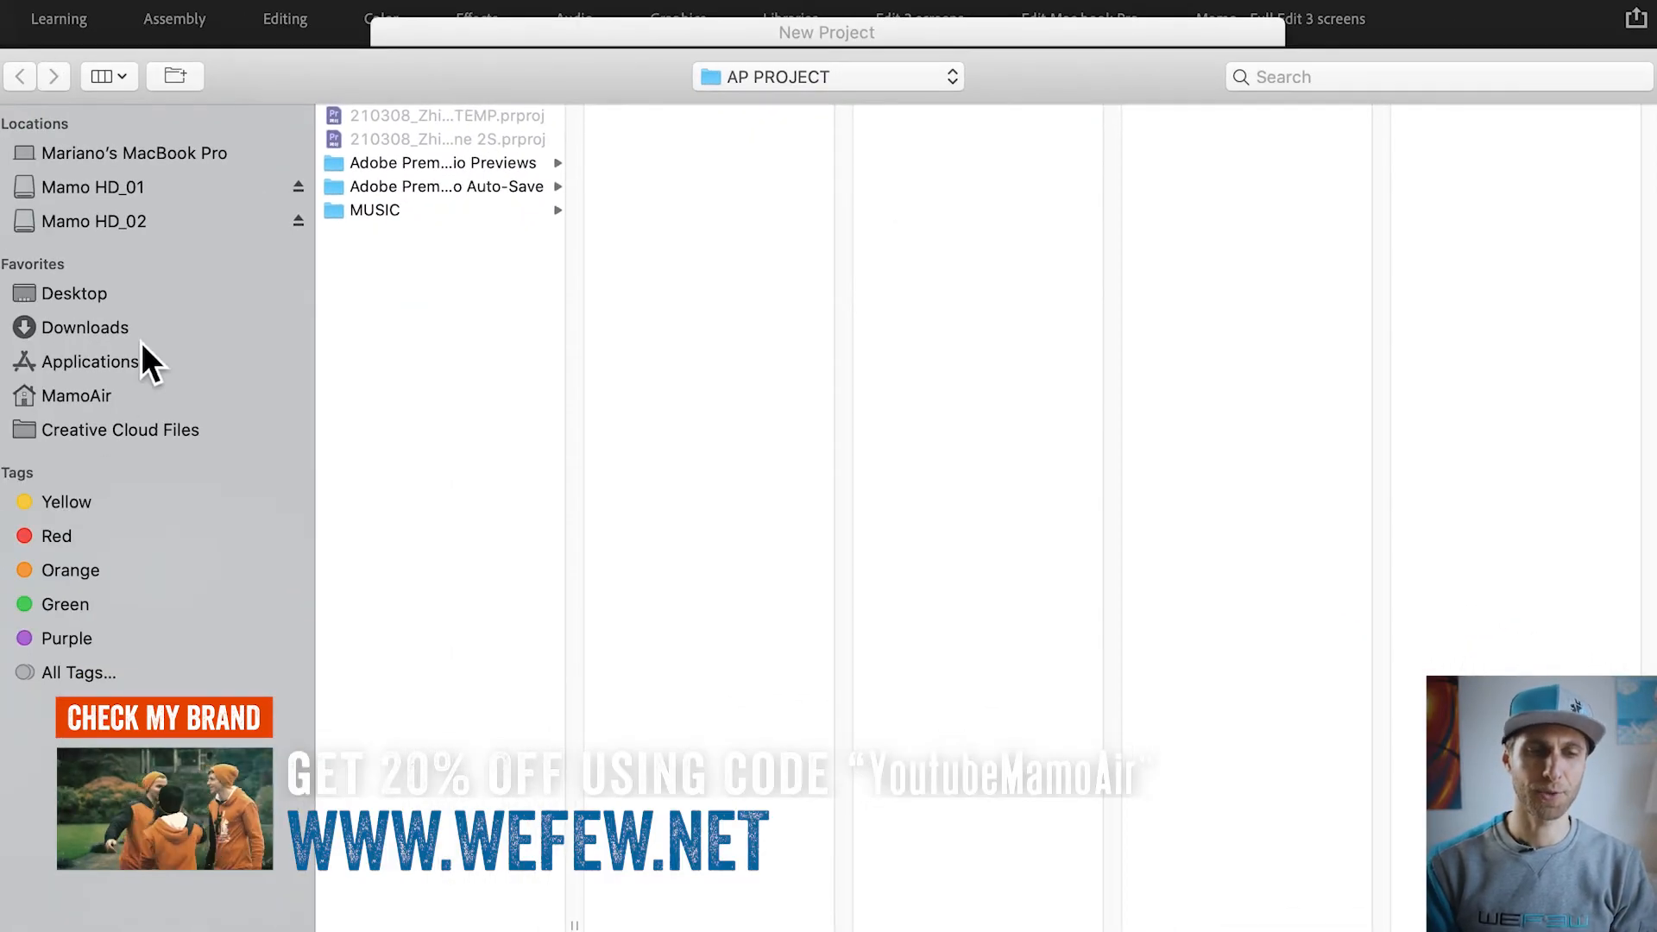
click(157, 299)
click(457, 117)
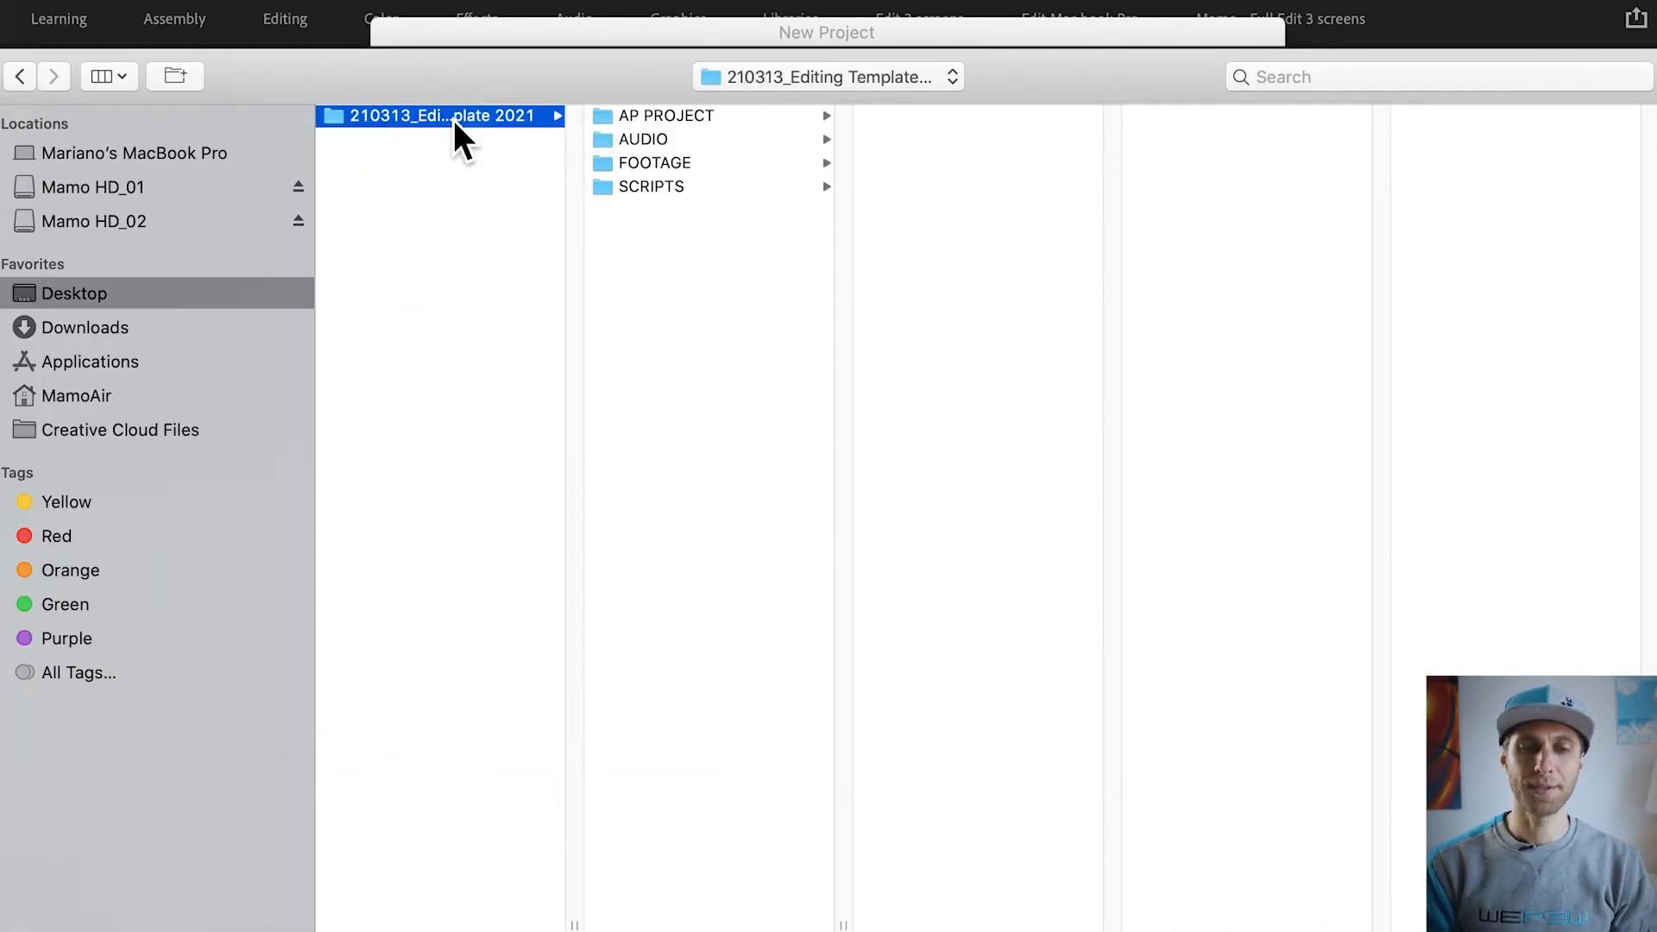
drag(575, 924, 700, 924)
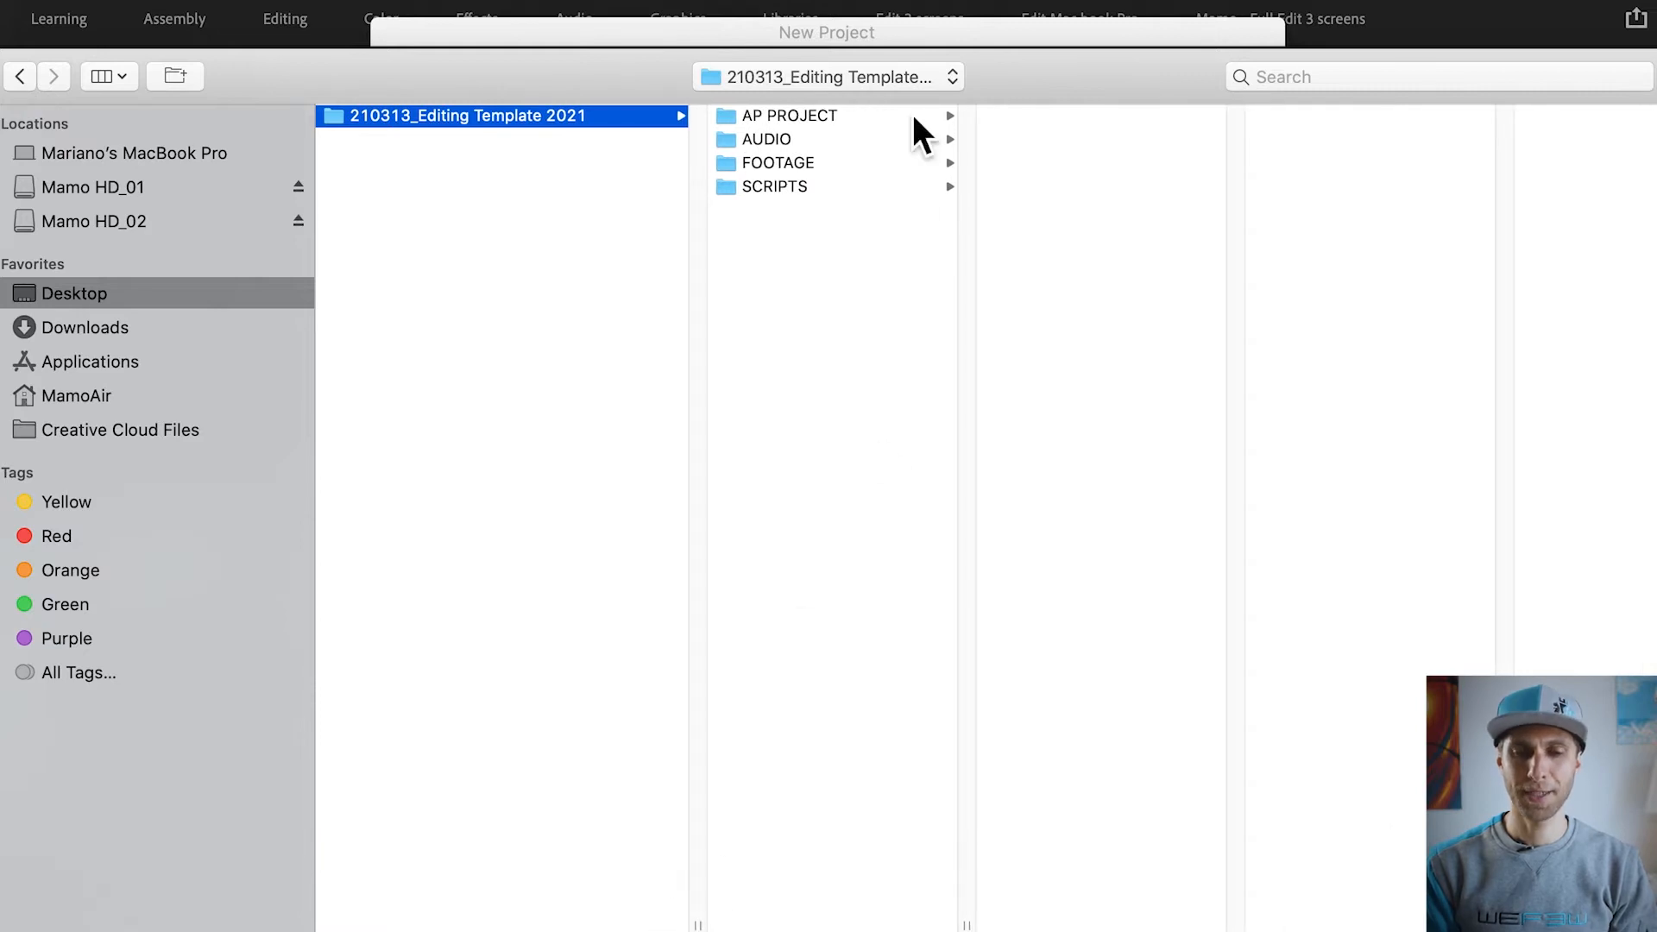
click(862, 134)
click(855, 126)
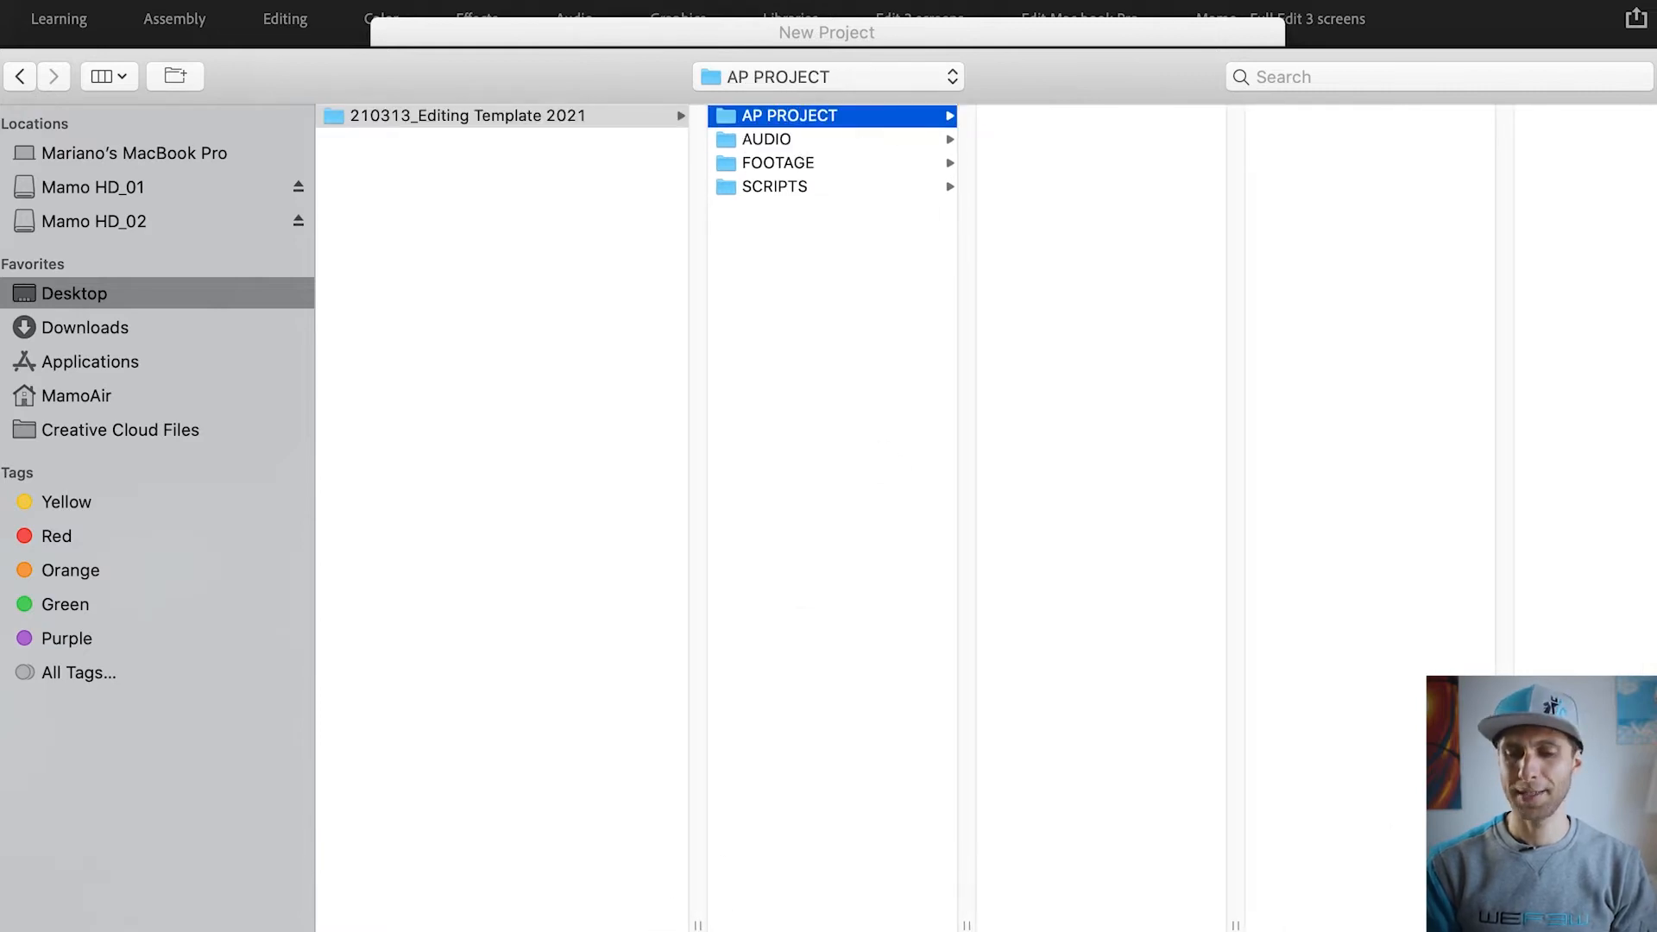
key(Return)
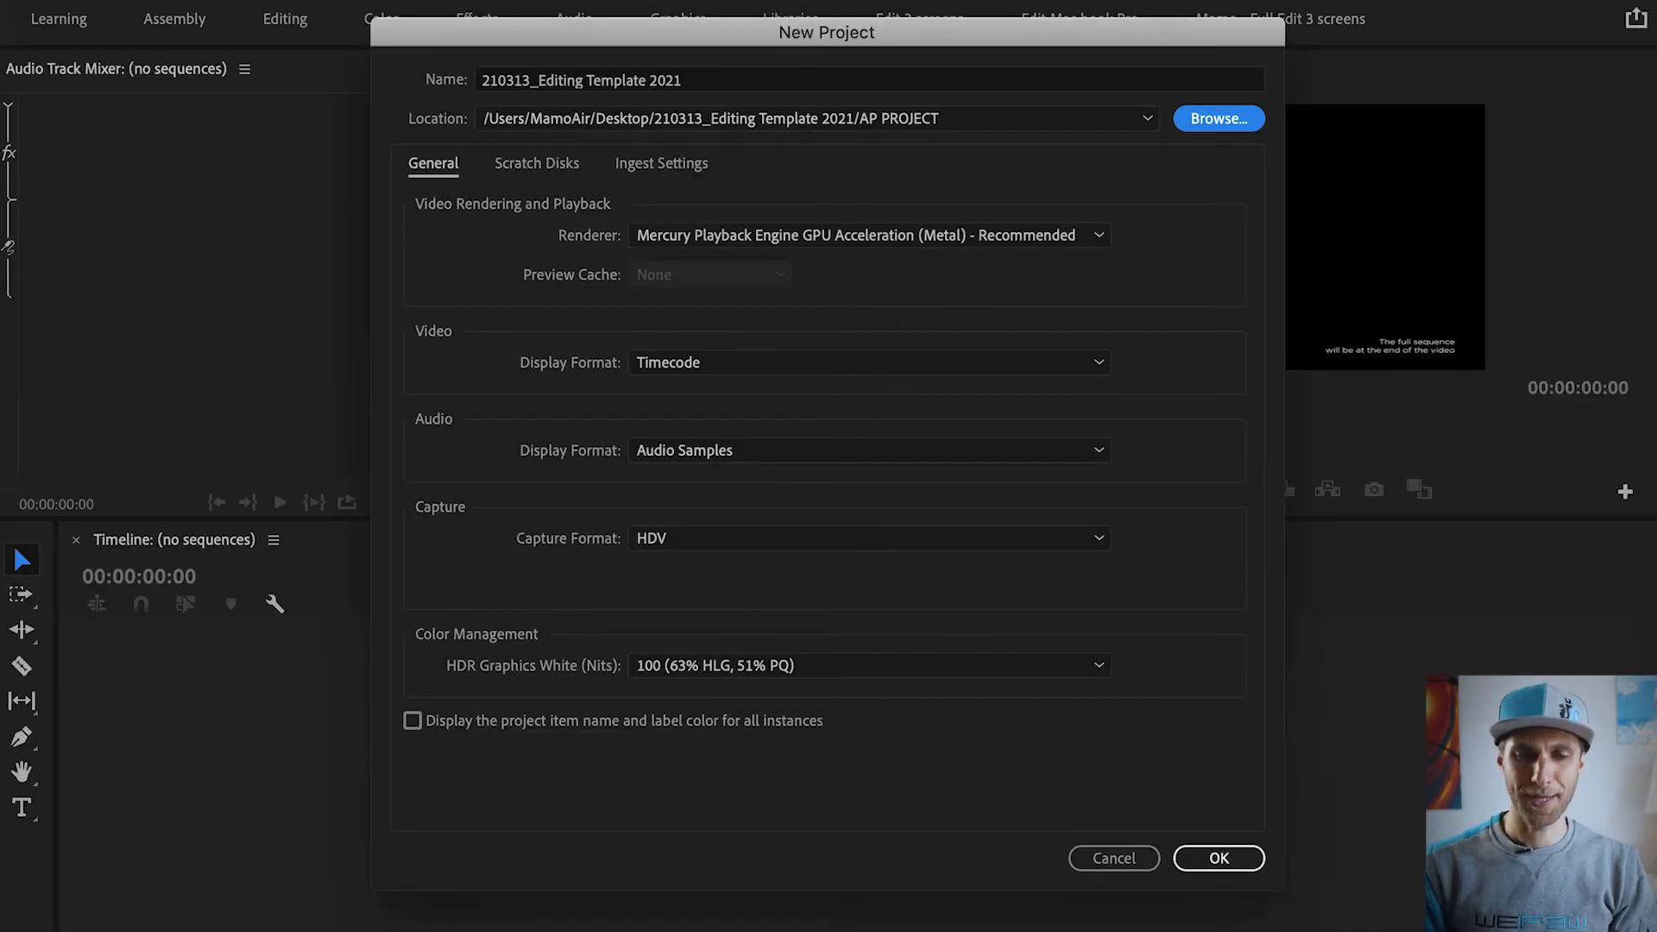
Step: Review the new project's scratch disk locations and create the project
click(541, 164)
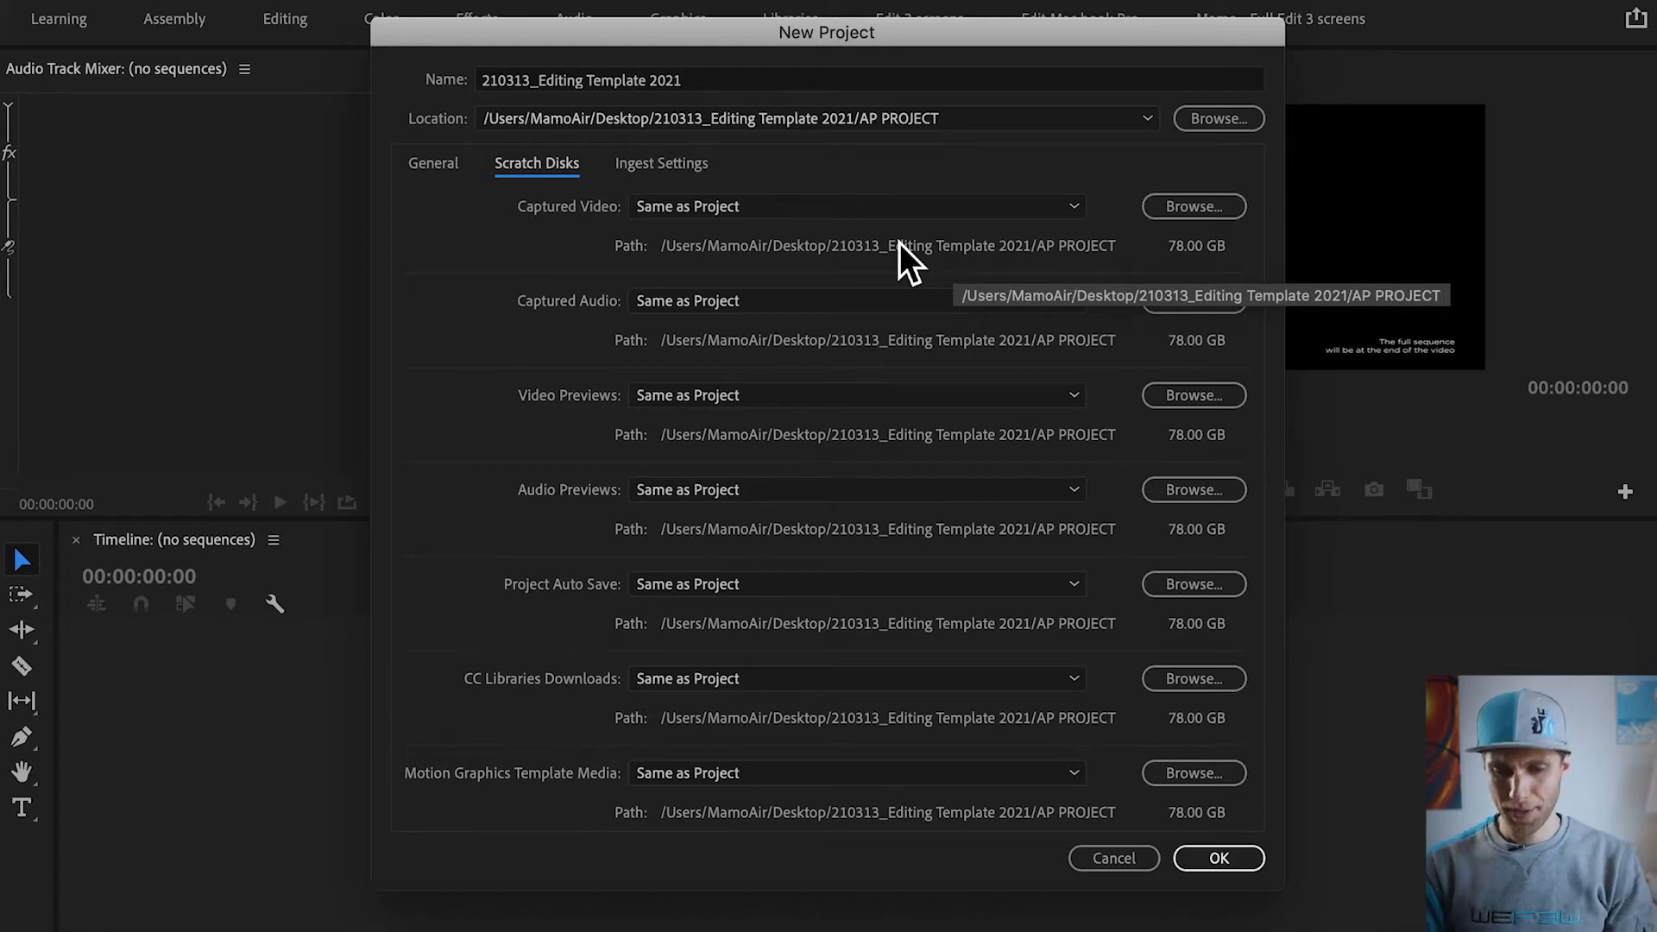
click(1249, 861)
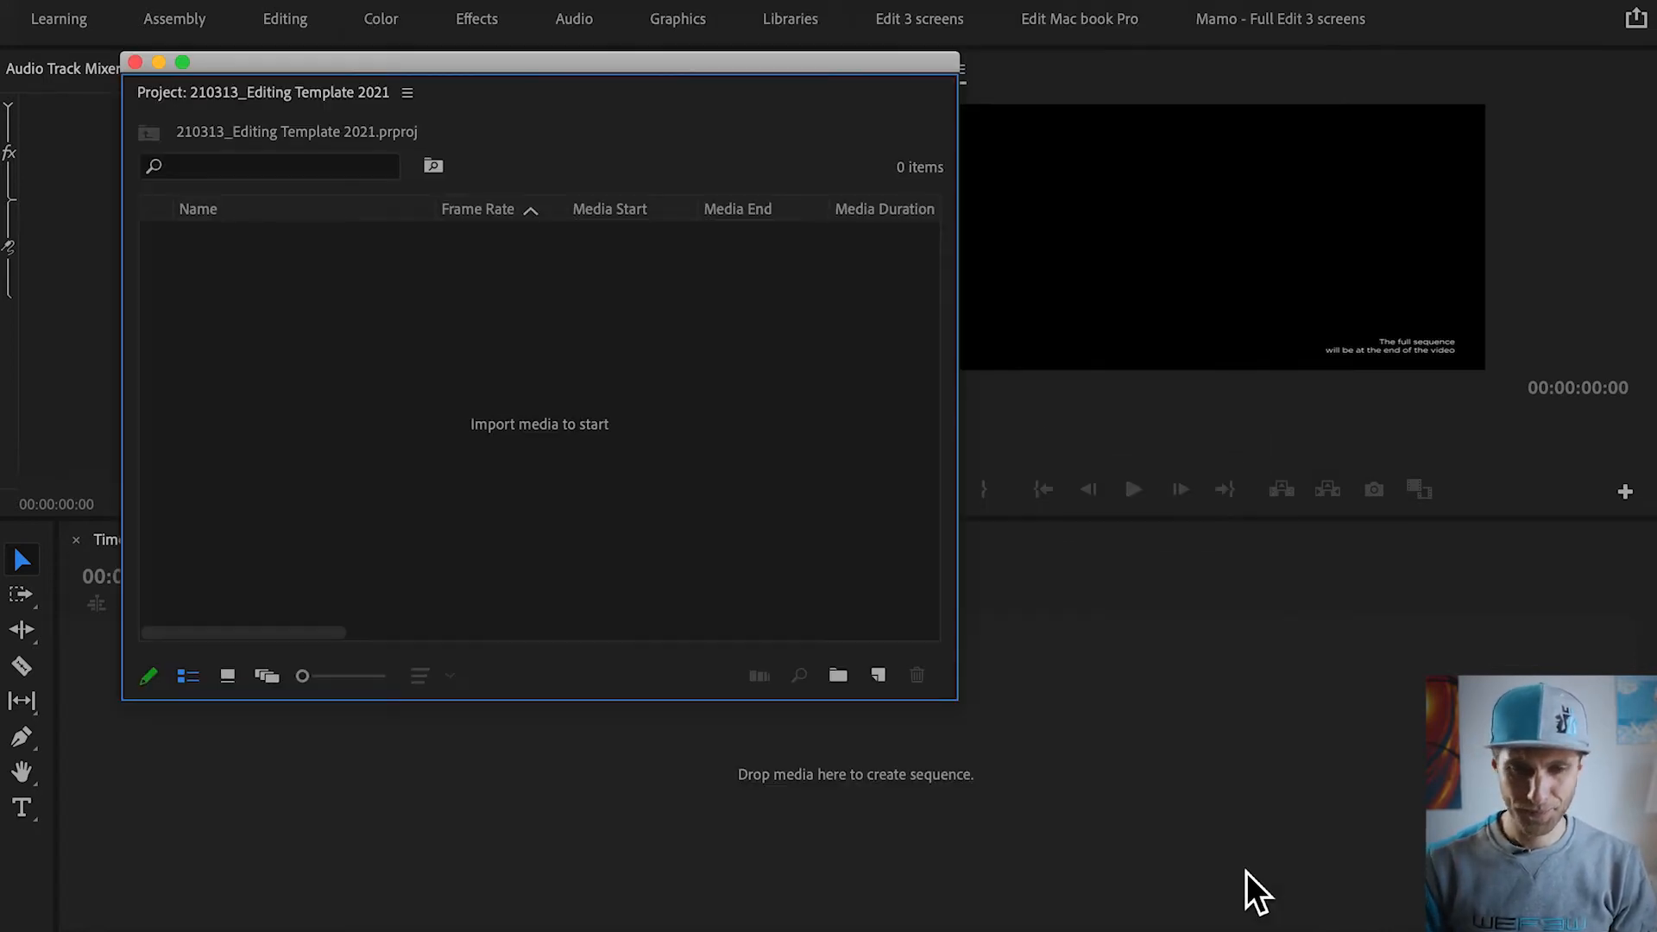
click(895, 267)
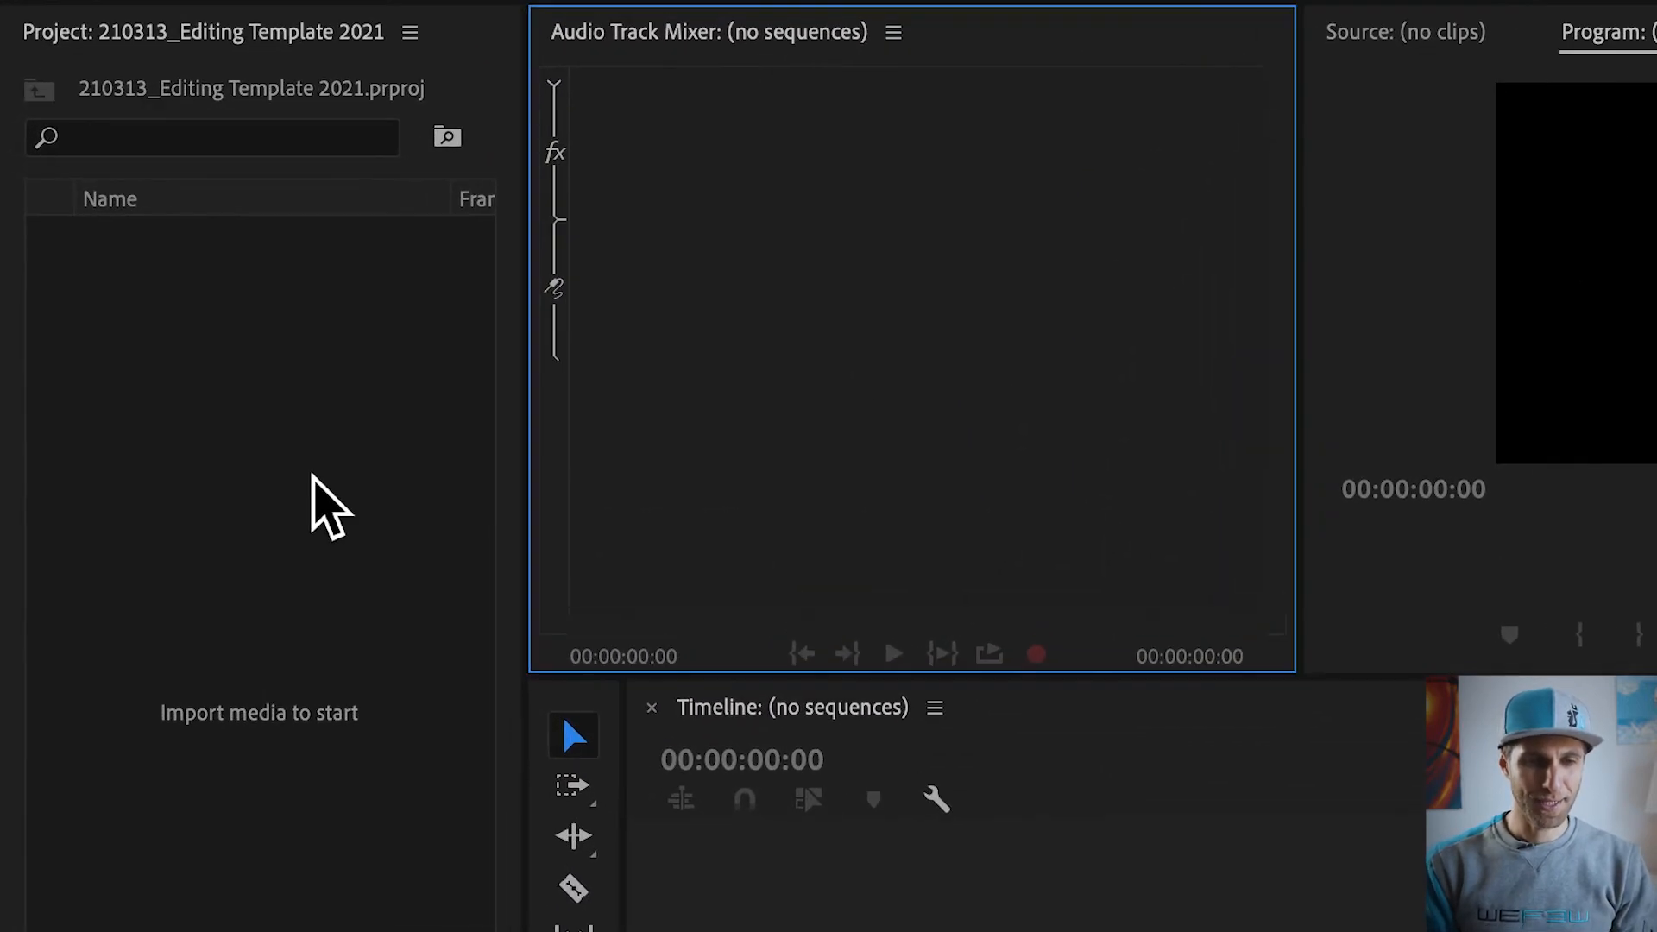
Step: Create a bin named "AUDIO" in the empty project
click(302, 484)
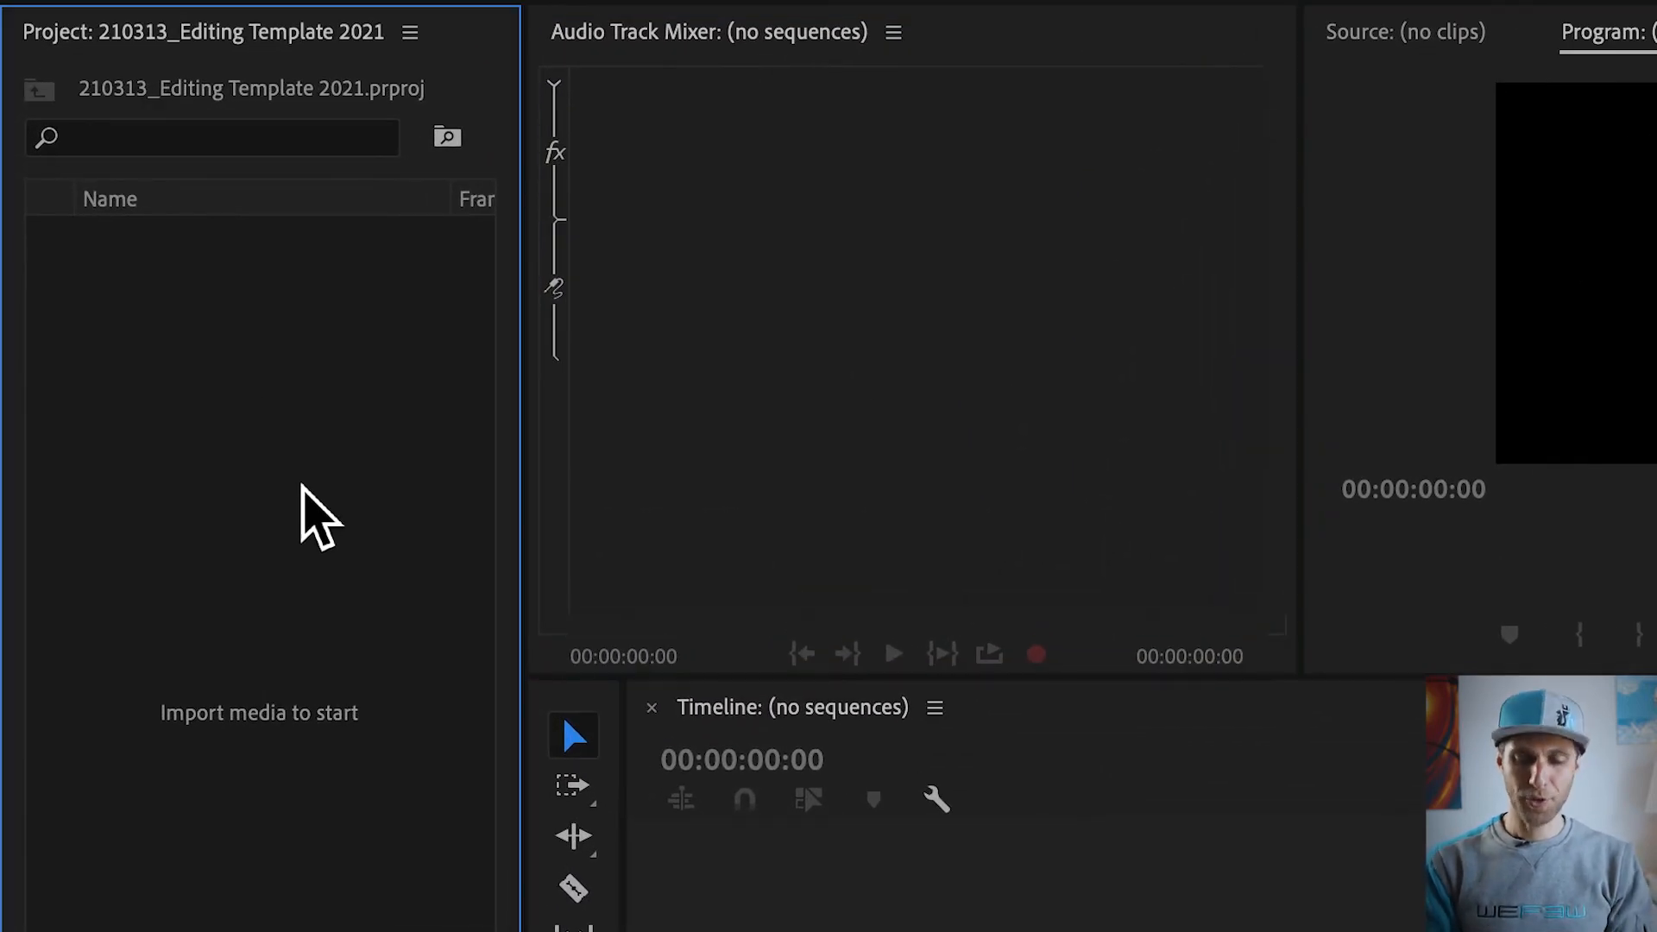
key(super+b)
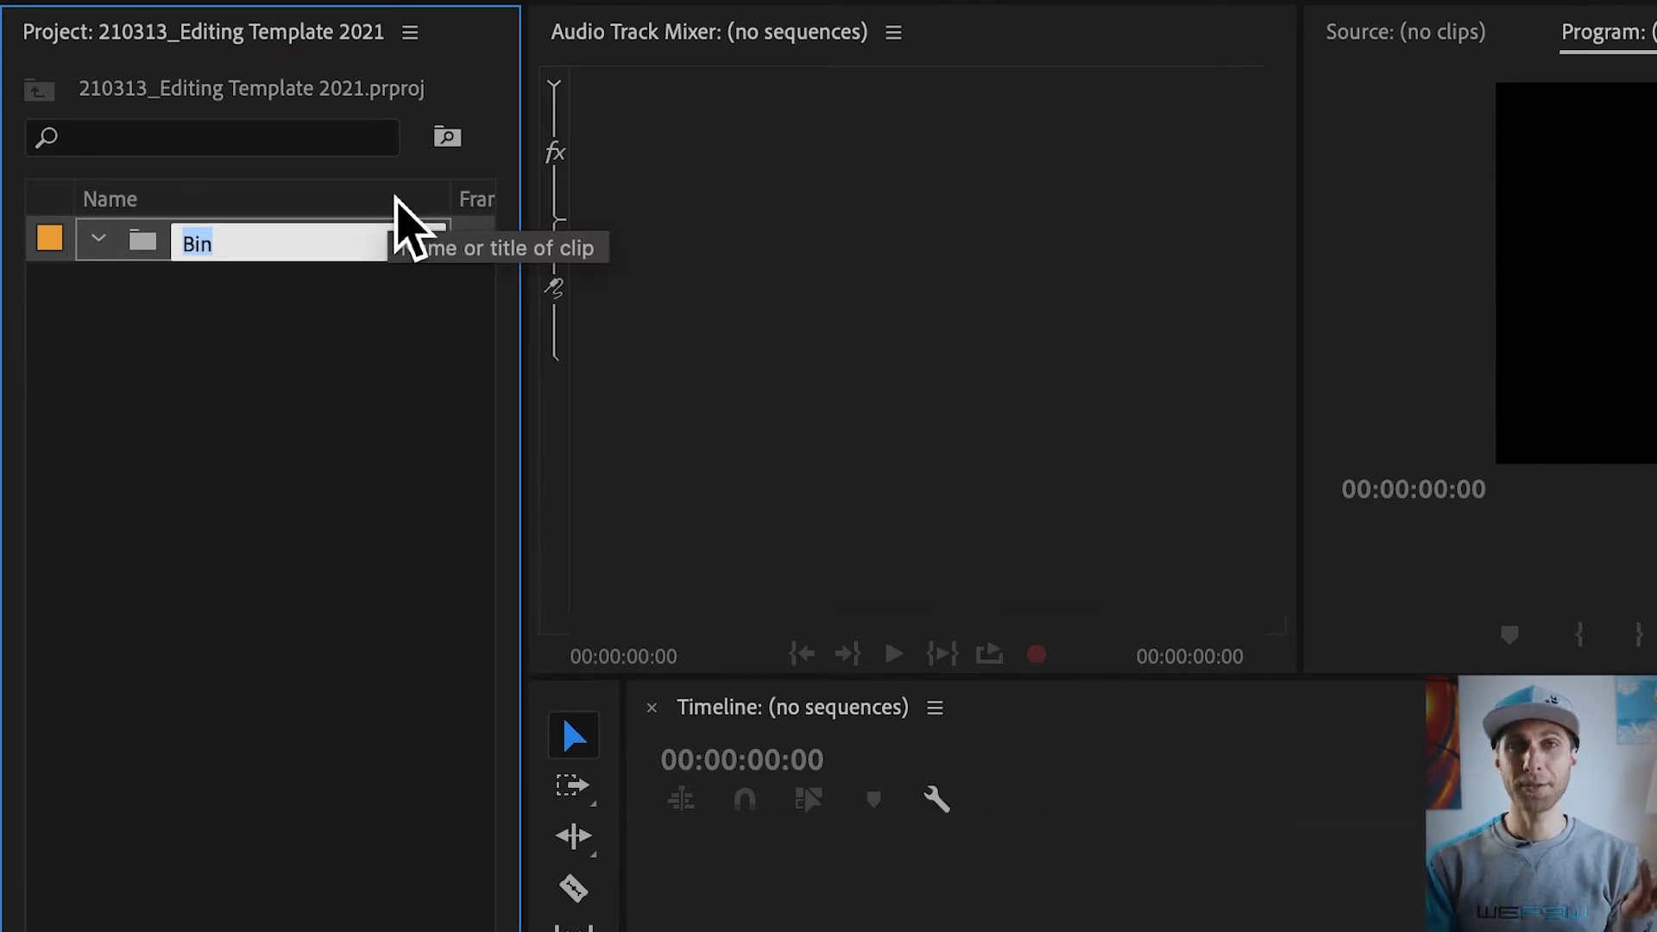
text(AUDIO)
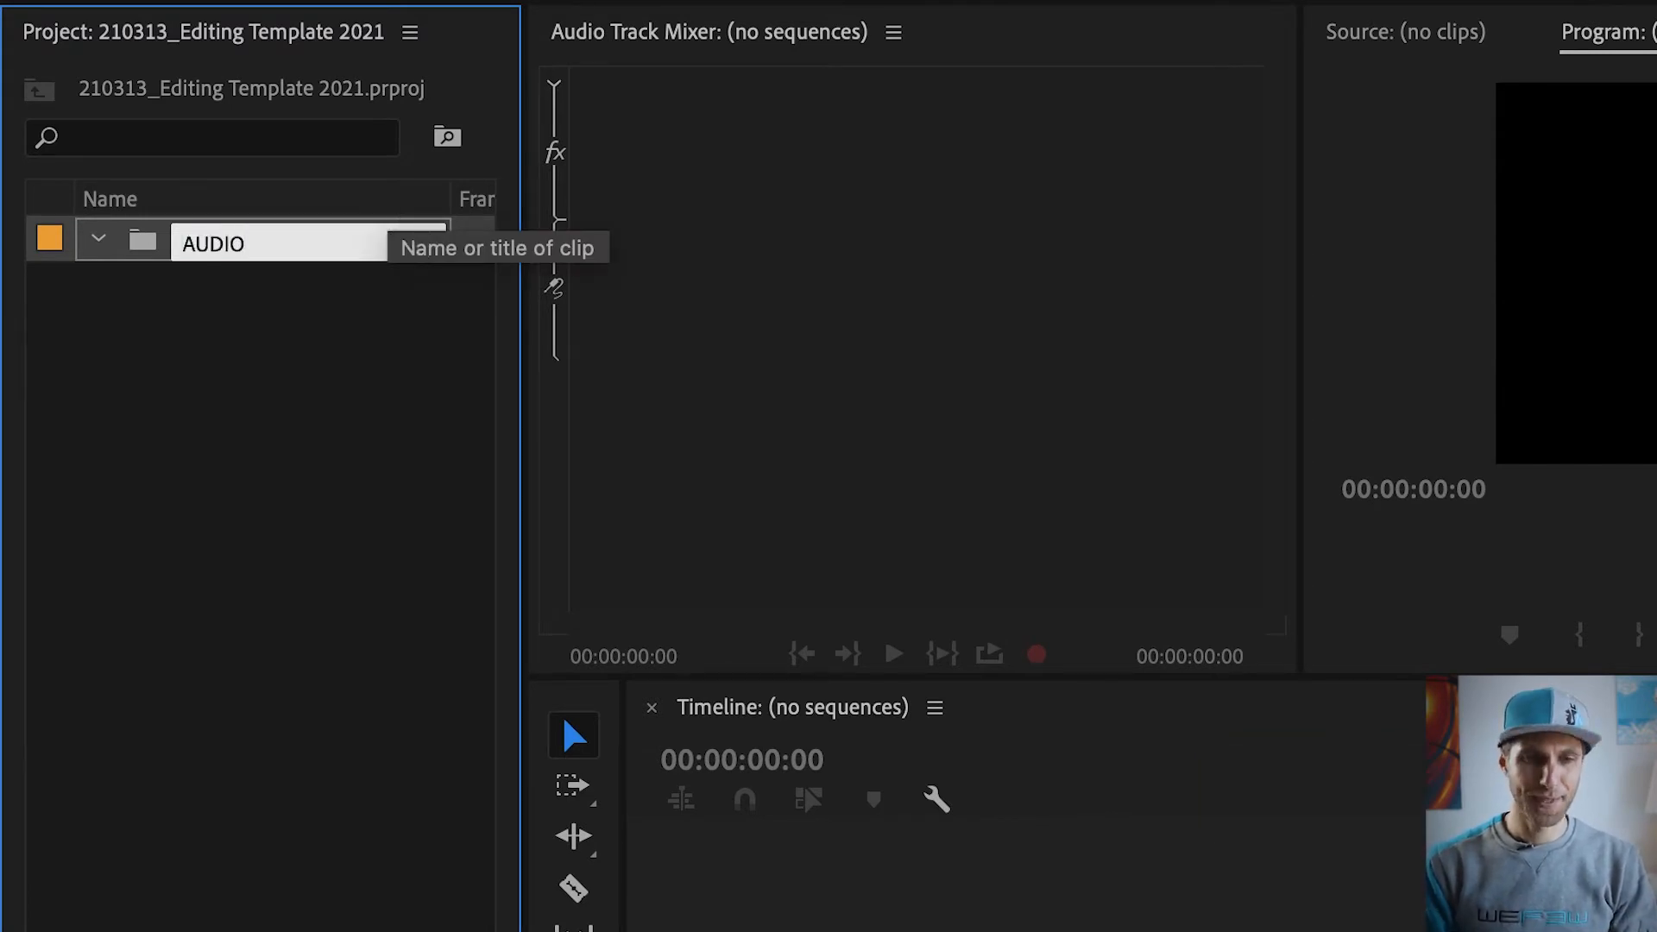
key(Return)
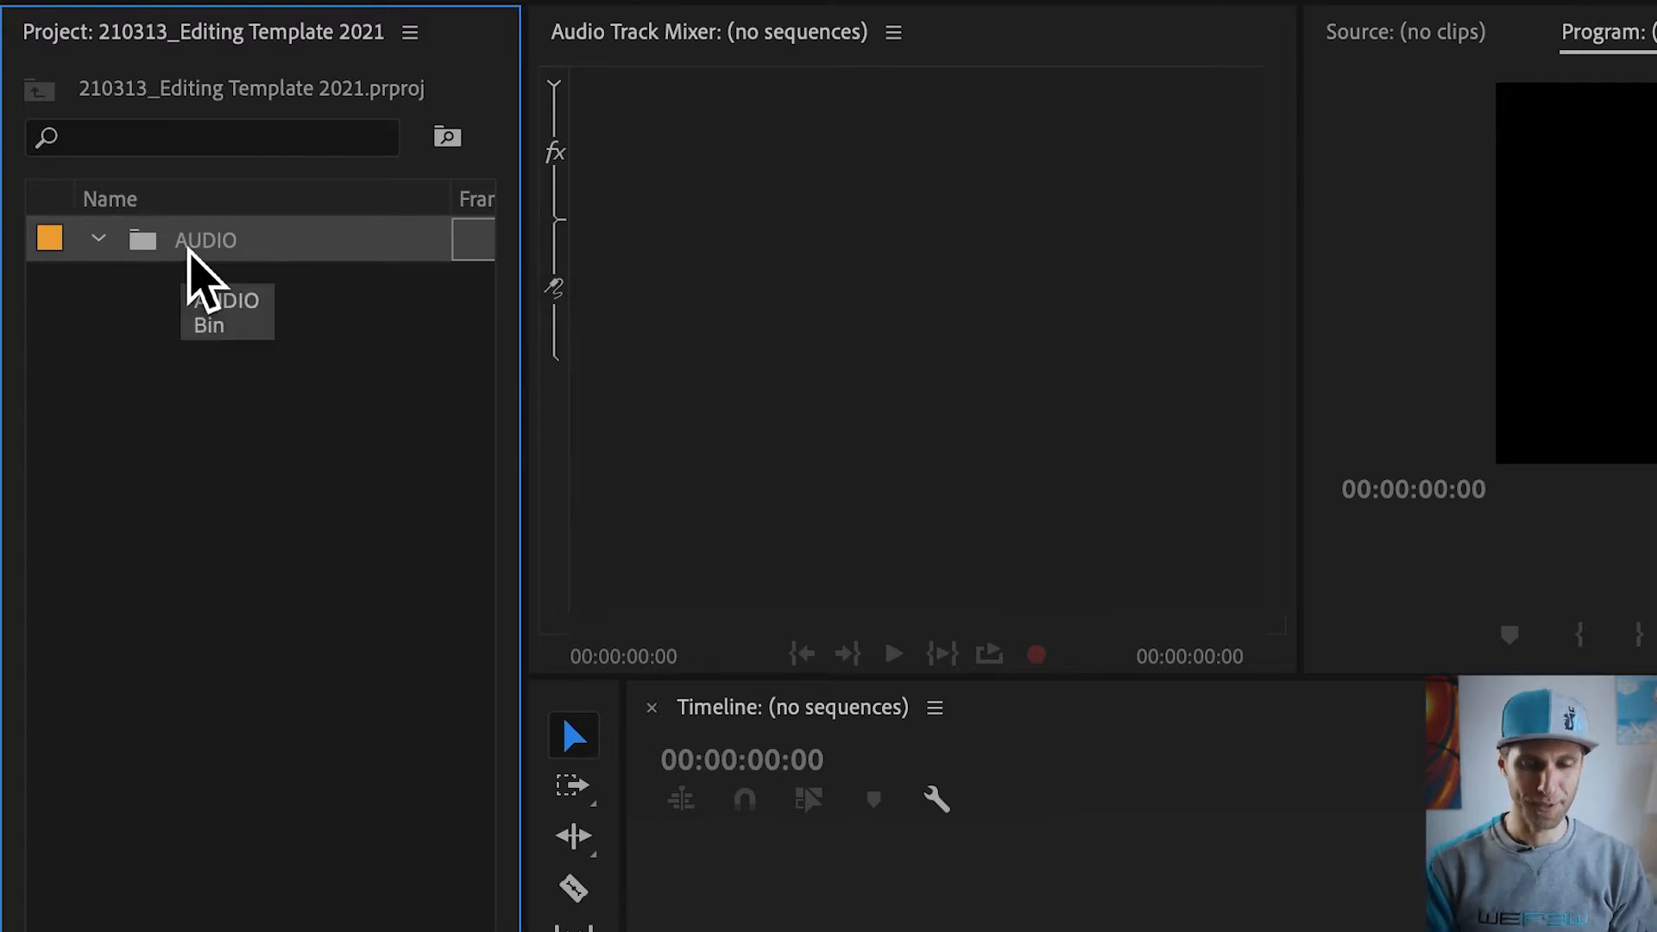
Step: Add a bin named "MUSIC" inside the AUDIO bin
right_click(191, 248)
click(130, 696)
click(153, 246)
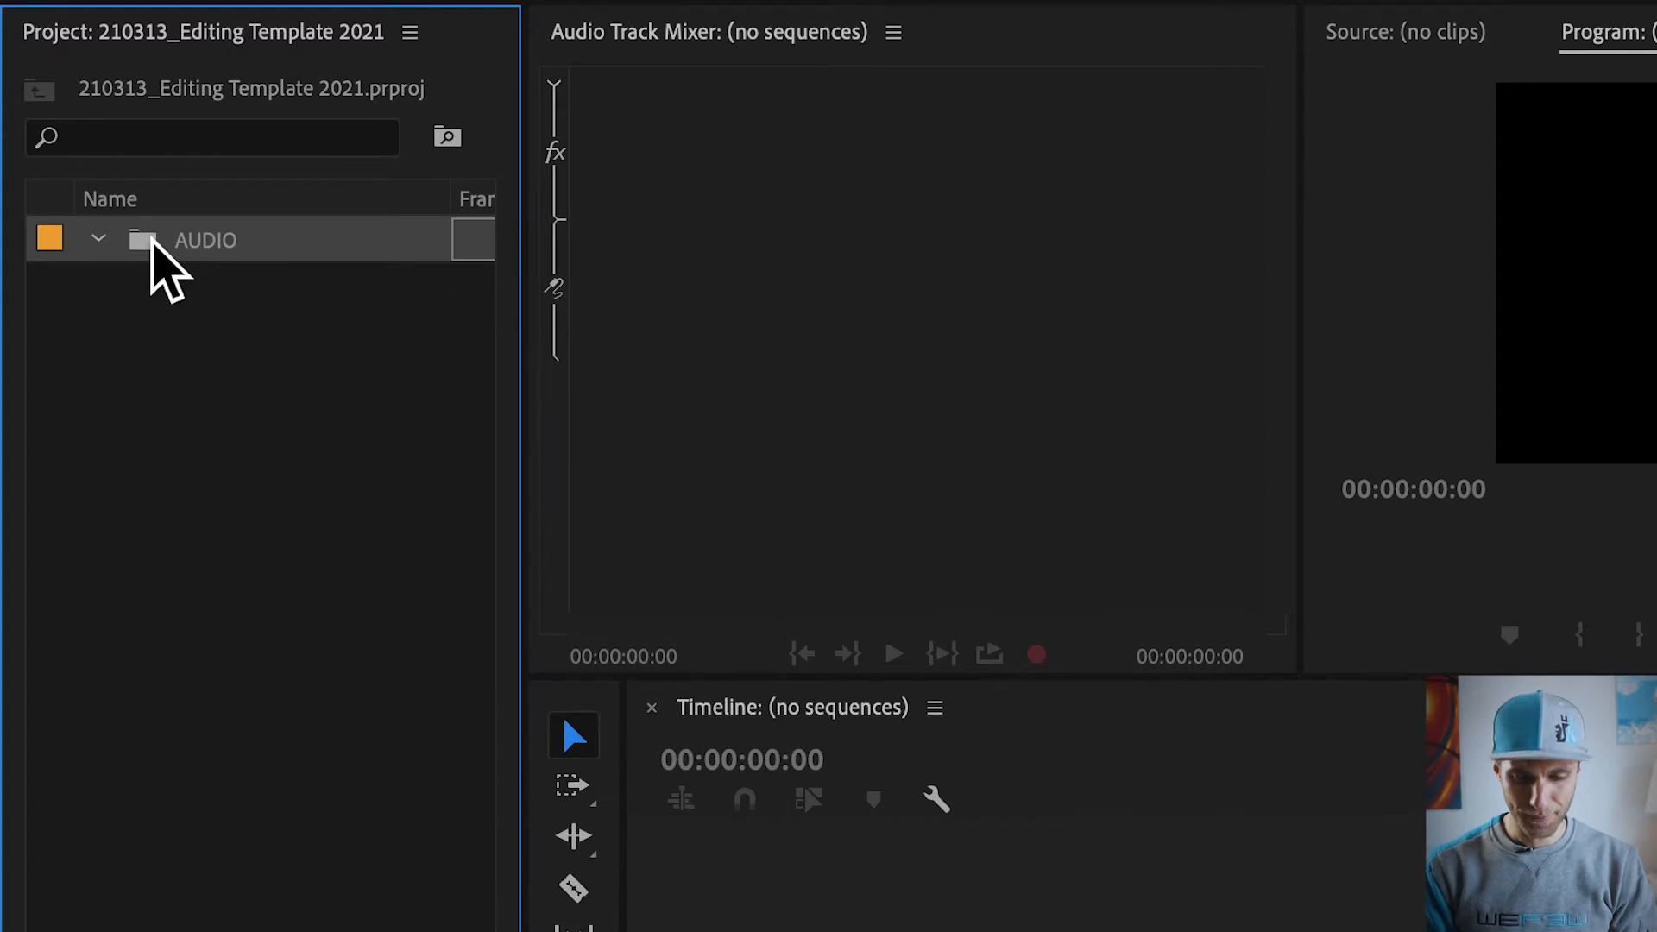
key(ctrl+slash)
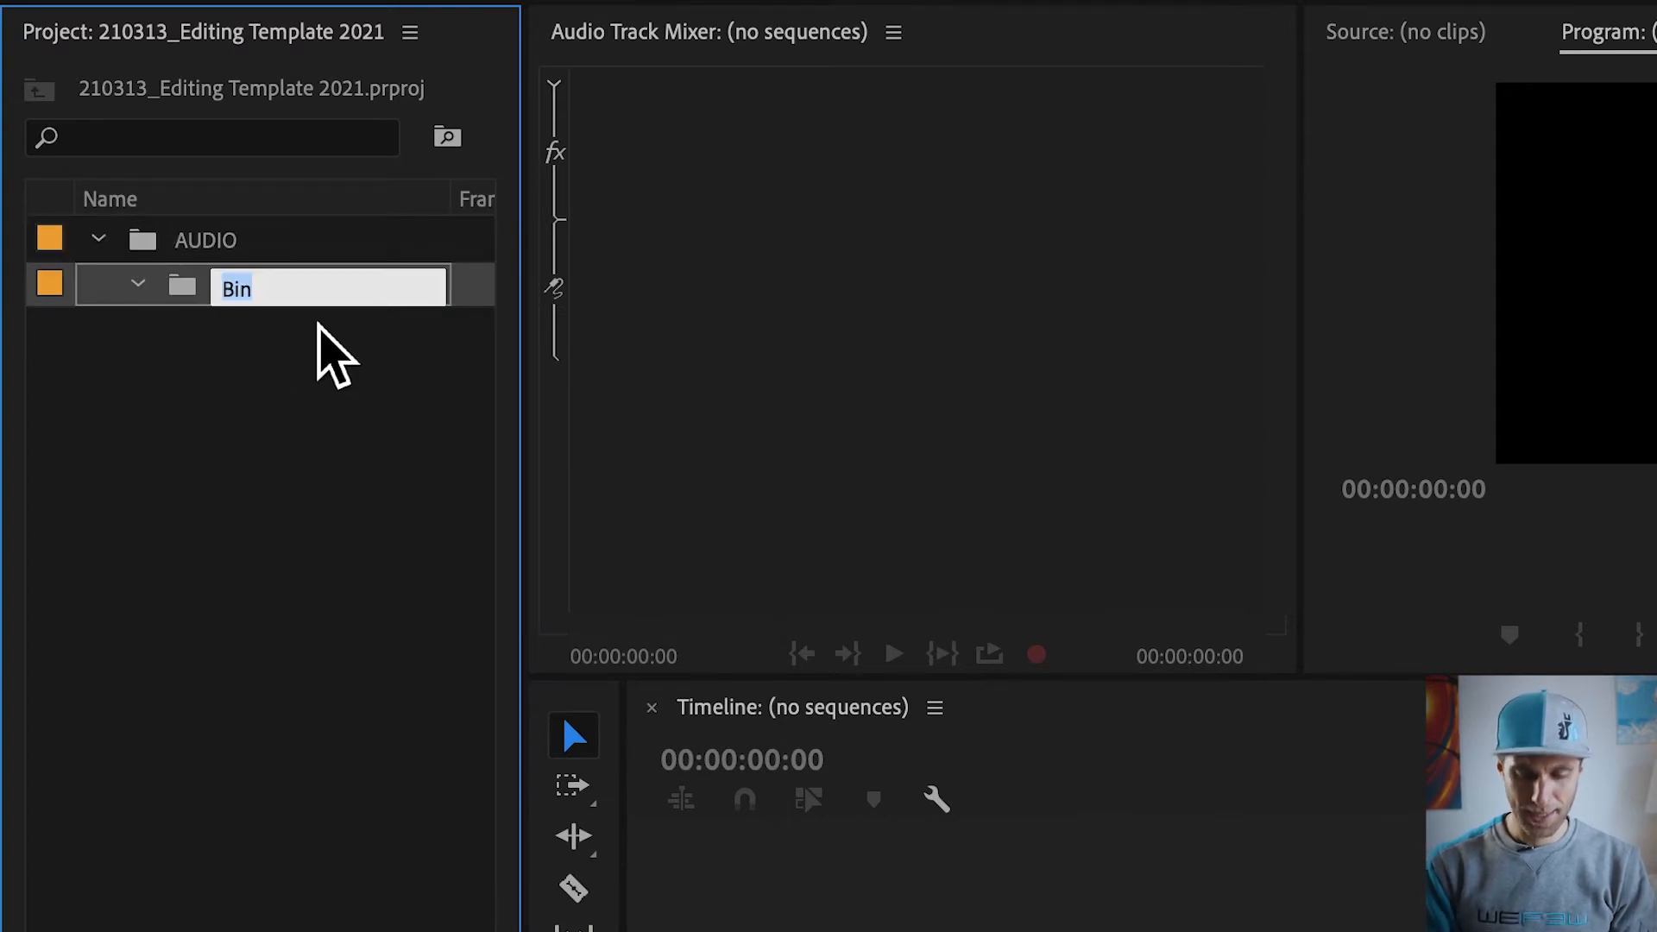
text(MUSIC)
key(Return)
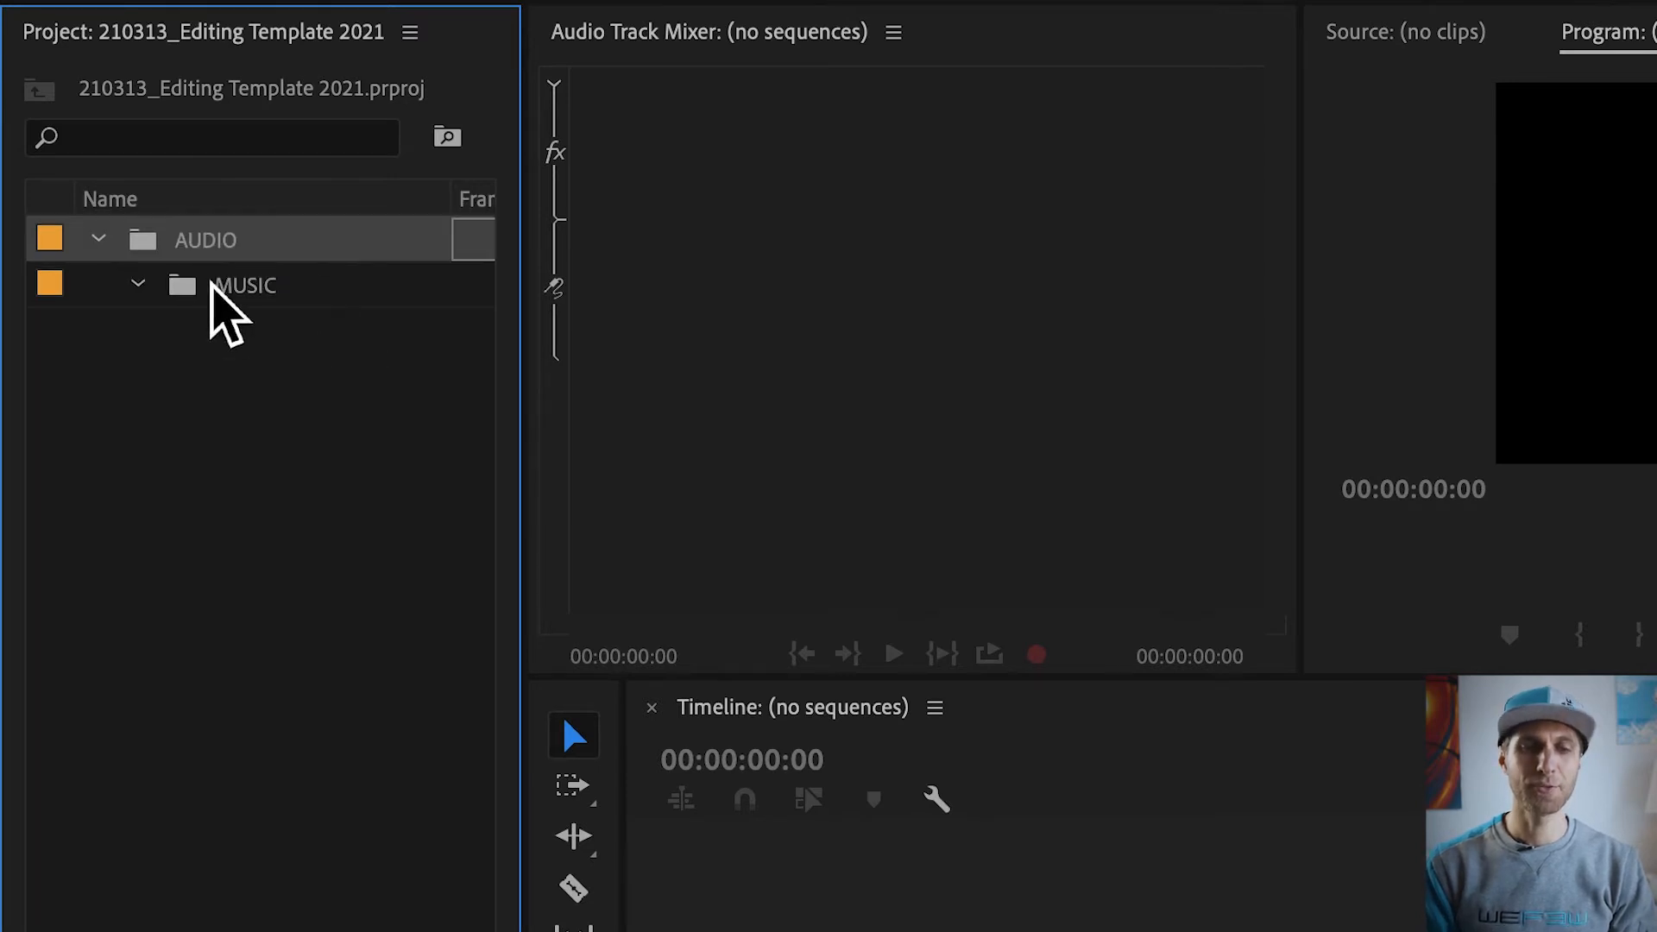
Step: Add a bin named "SFX" inside the AUDIO bin, alongside MUSIC
right_click(270, 245)
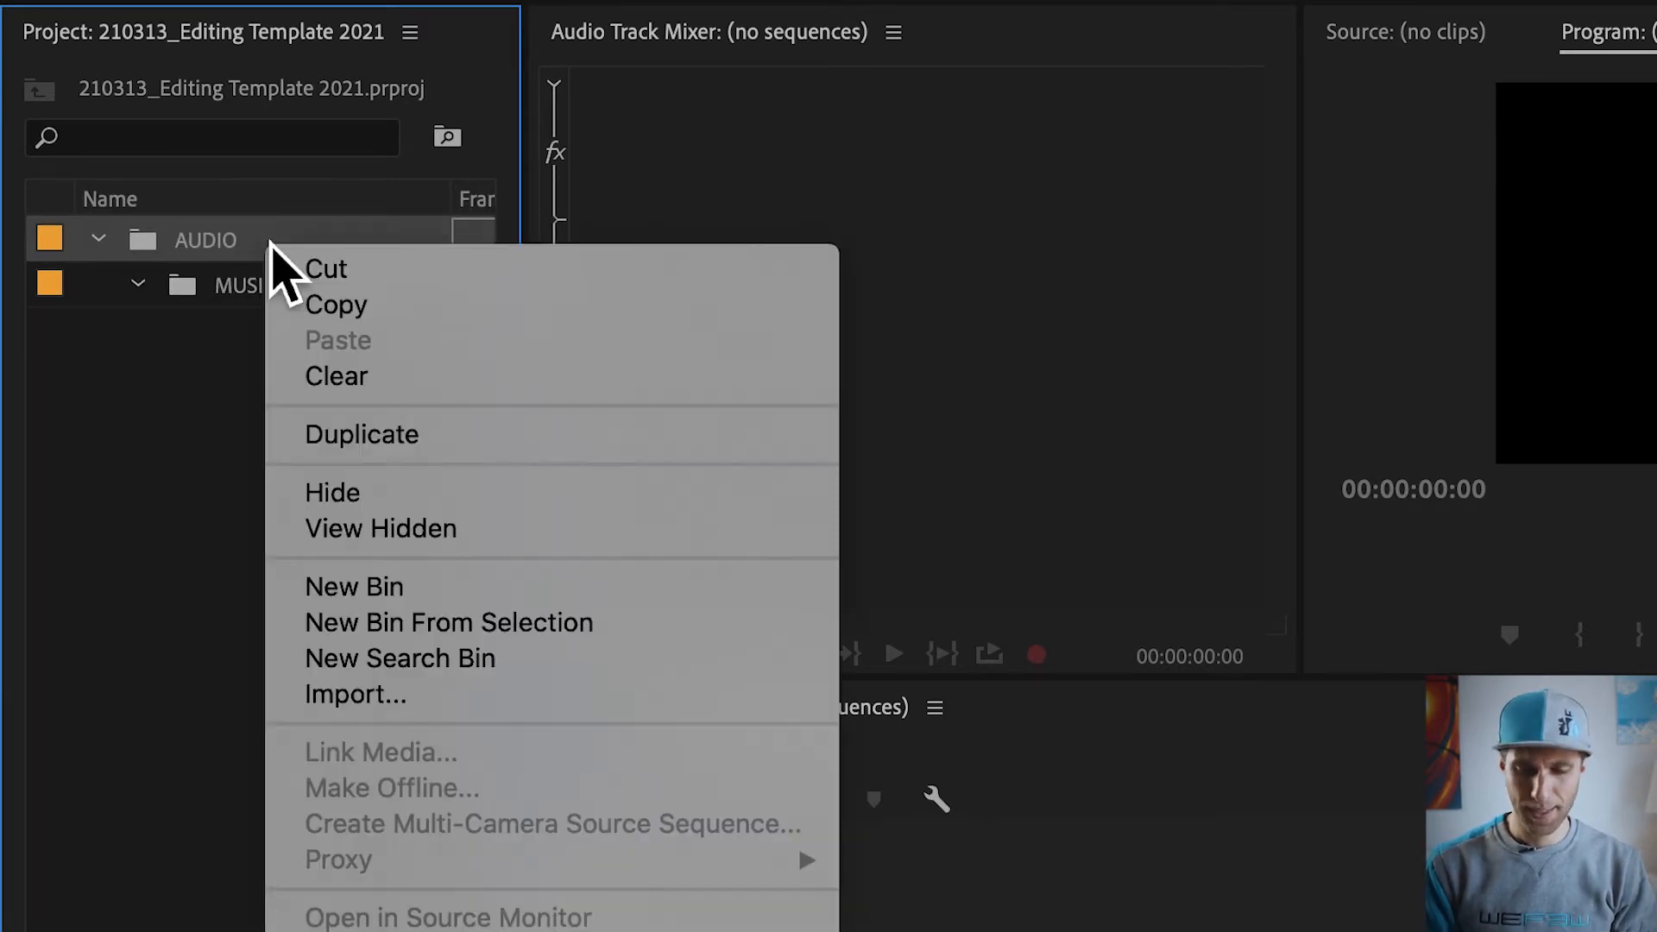
key(Escape)
key(ctrl+slash)
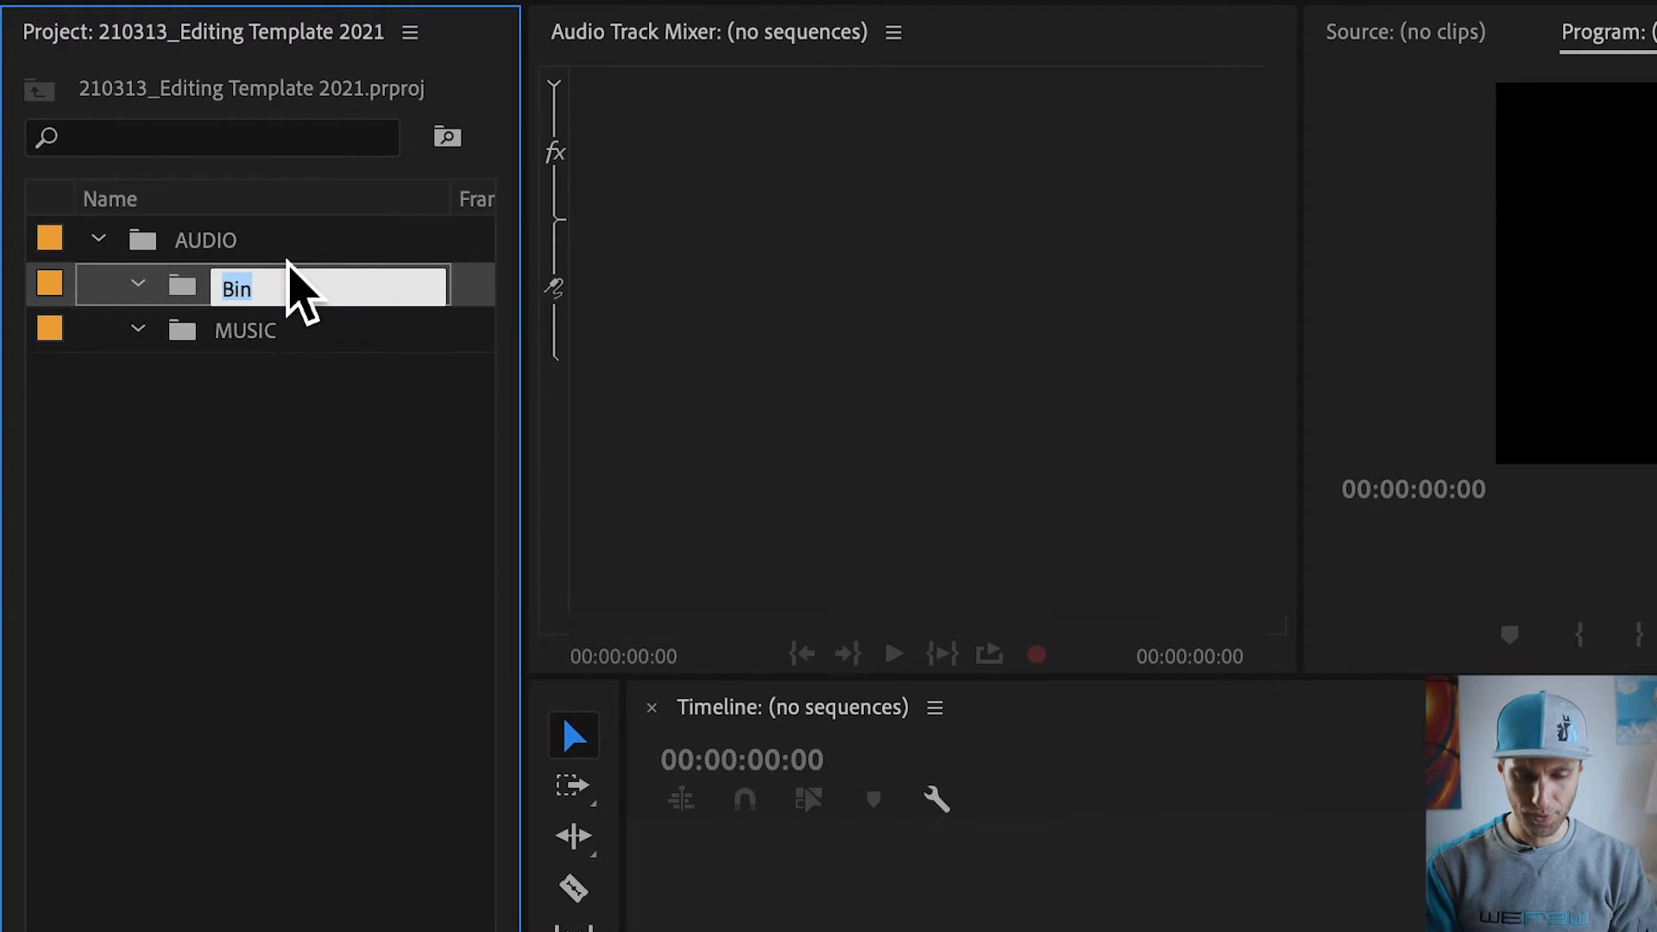
text(SFX)
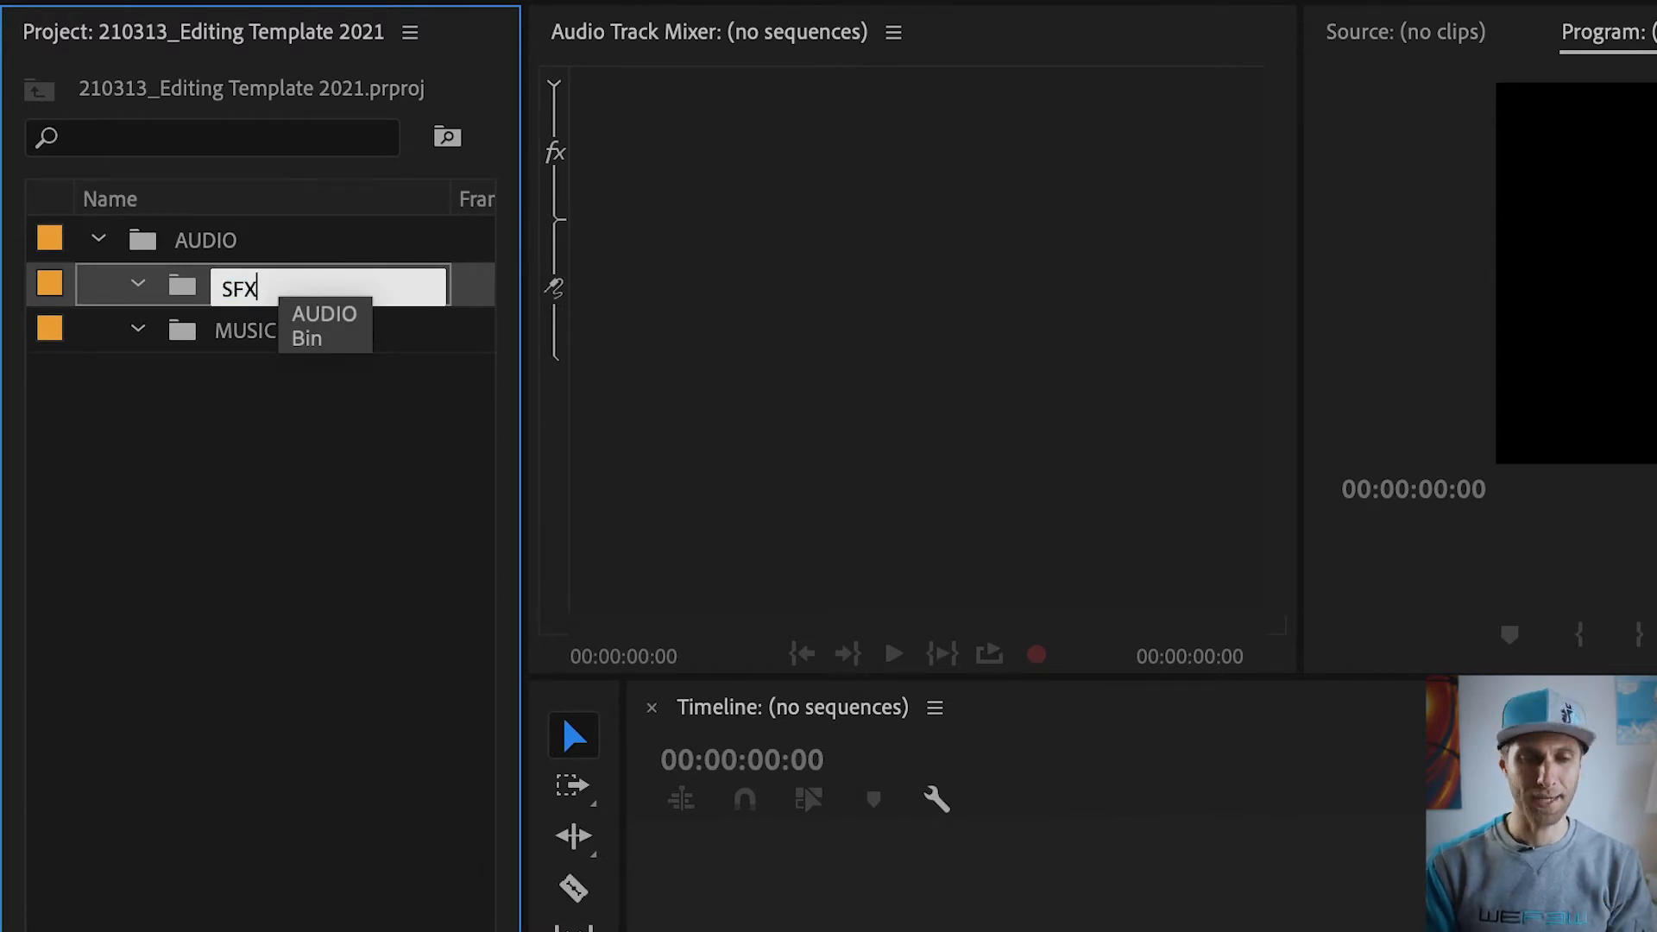
key(Tab)
Step: Add a bin named "VO" inside the AUDIO bin, alongside MUSIC and SFX
click(234, 243)
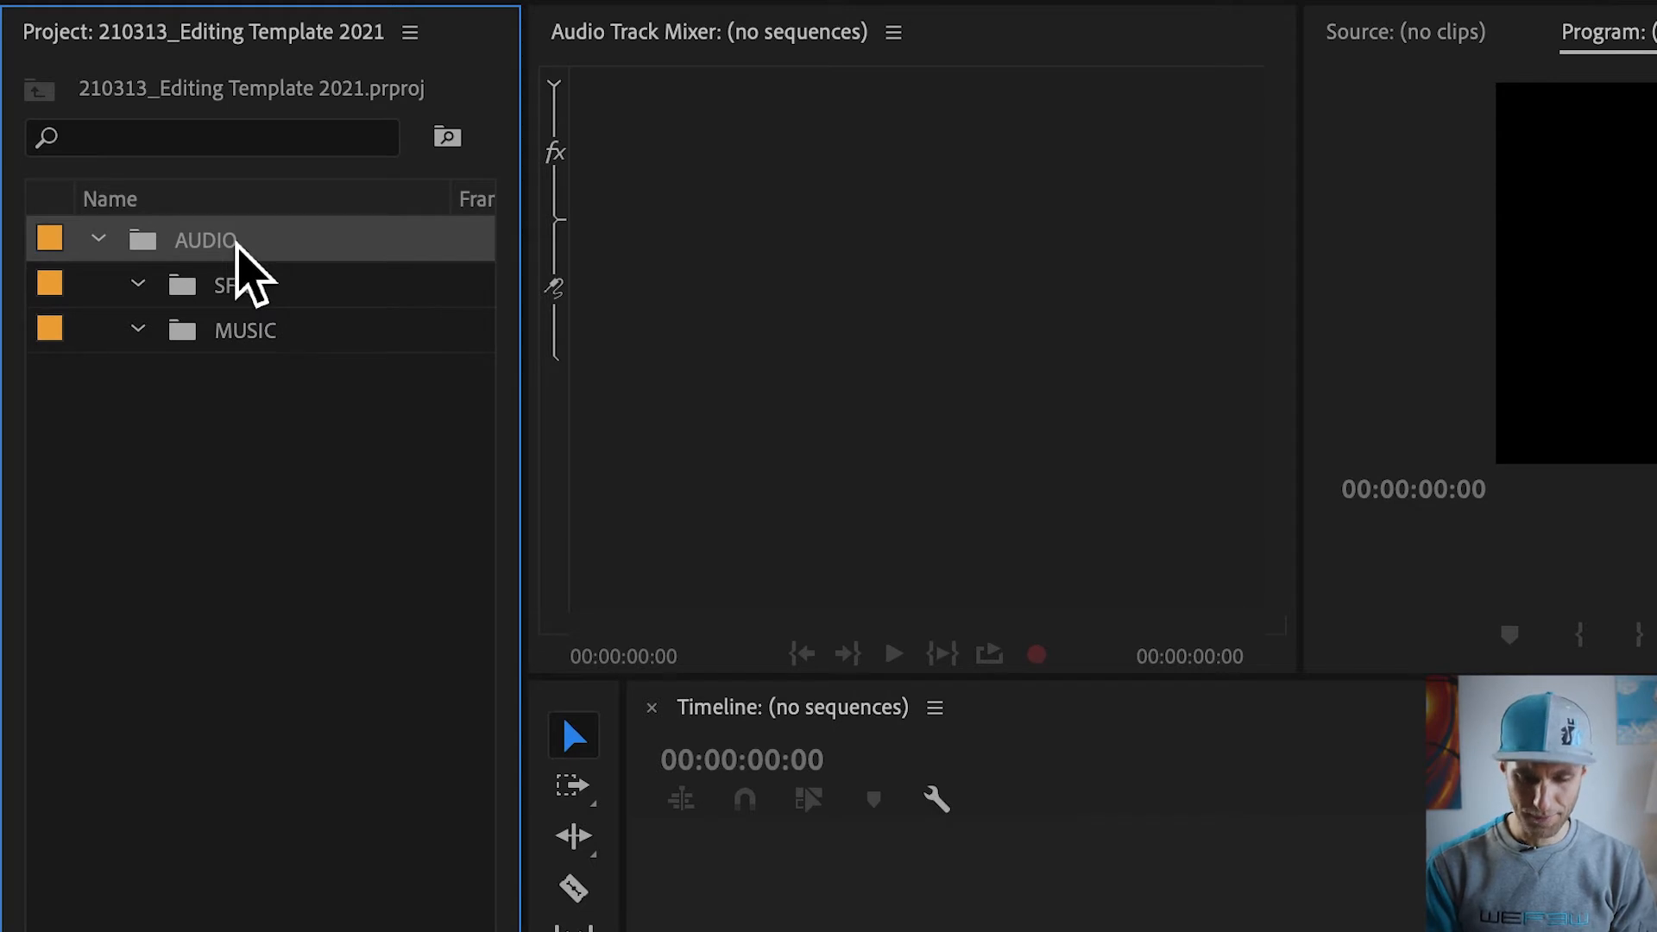
key(ctrl+slash)
text(VO)
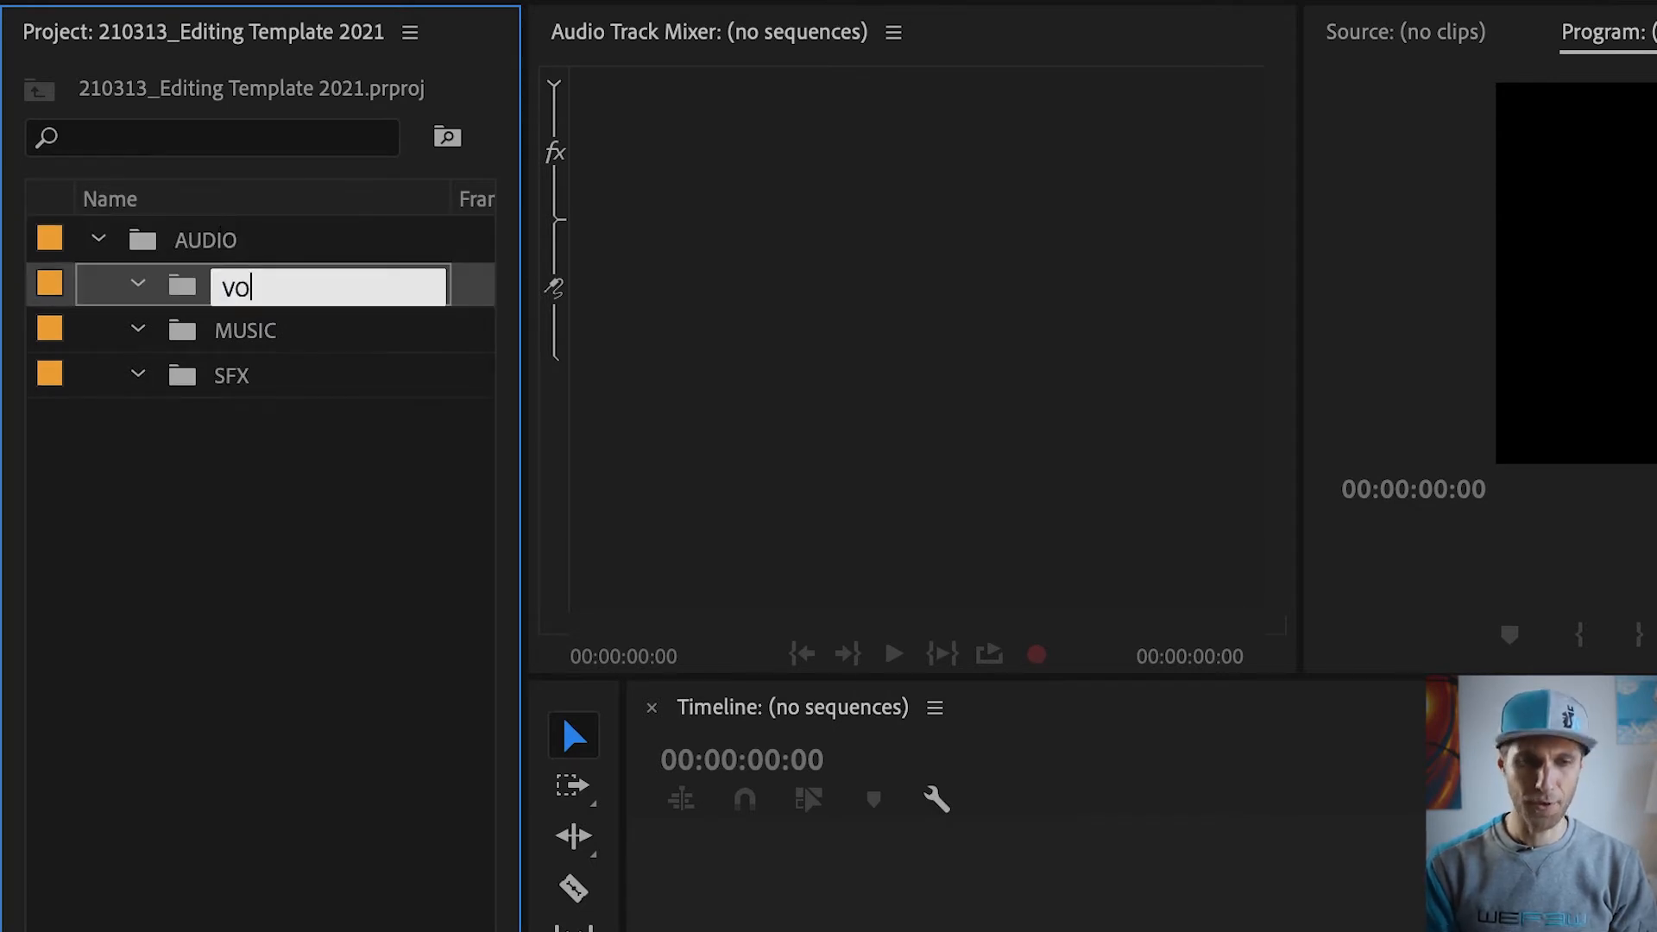
key(Tab)
Step: Create a bin named "CAPTIONS" at the project's top level, outside the AUDIO bin
click(276, 462)
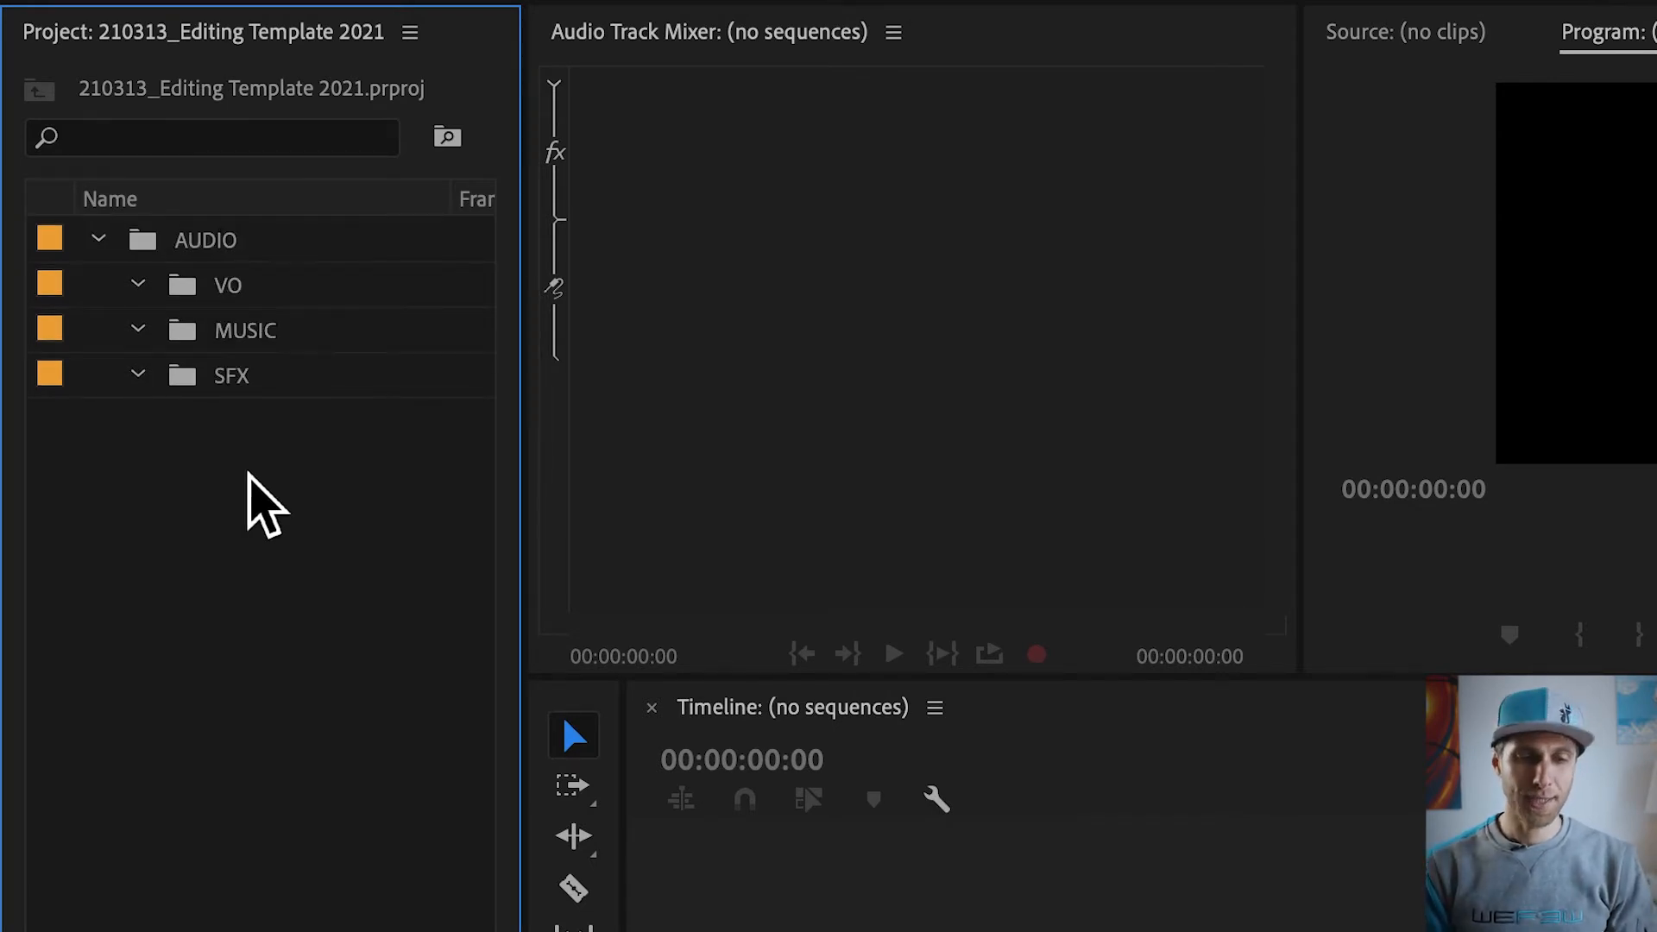
right_click(242, 479)
click(228, 477)
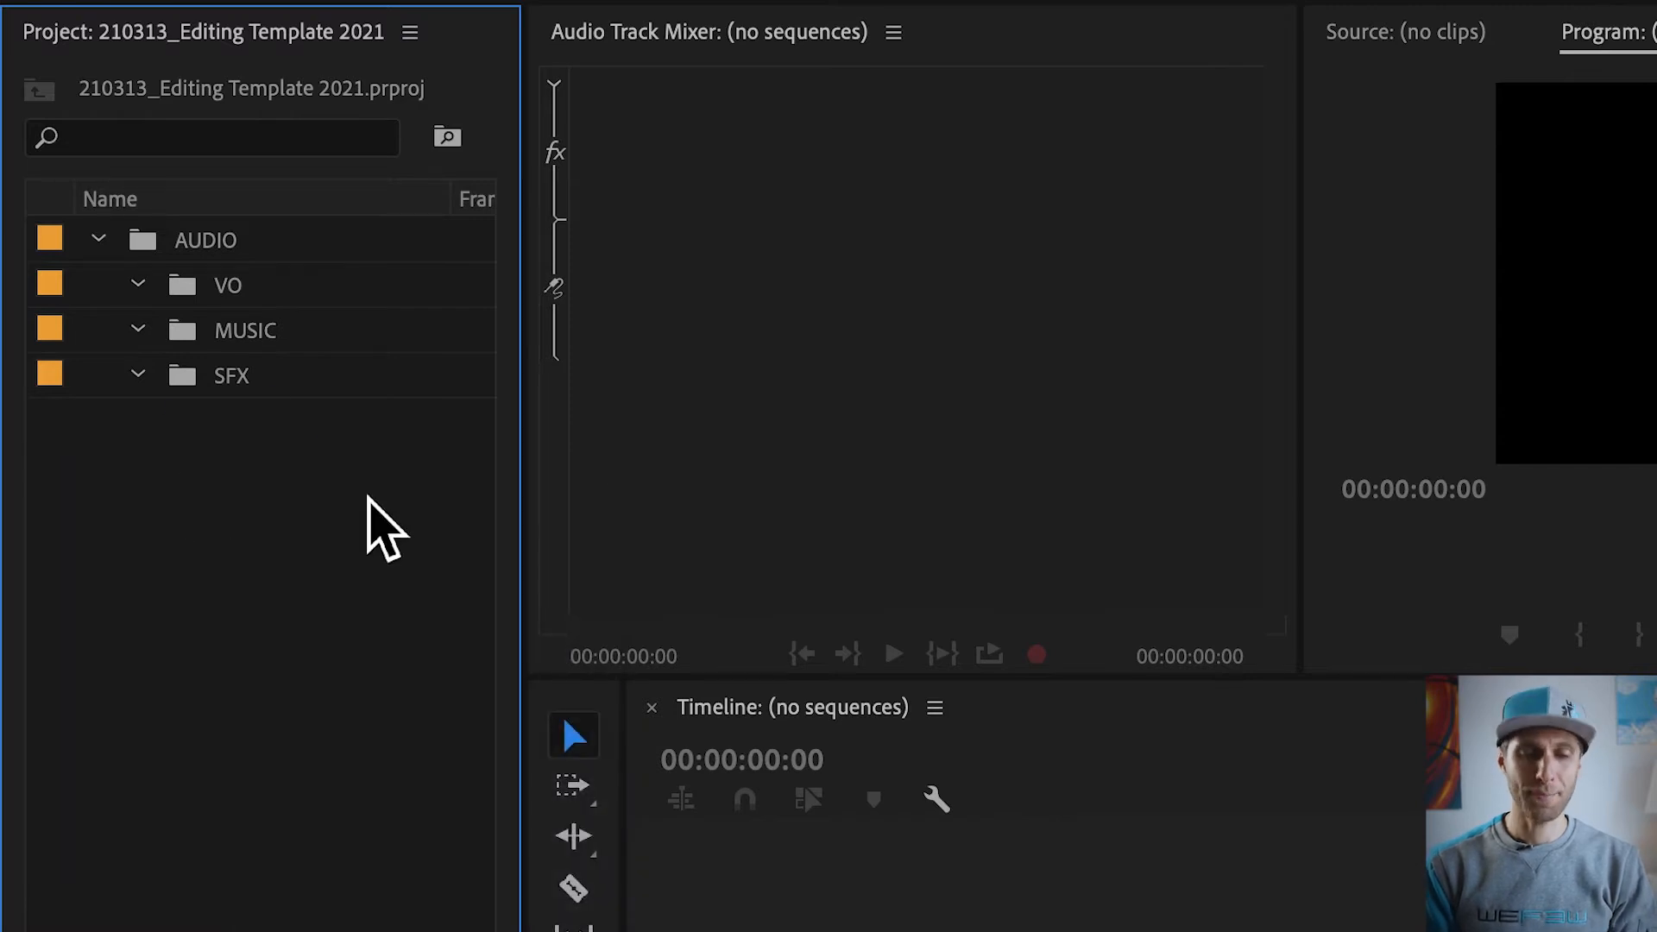
key(ctrl+slash)
text(CAPTIONS)
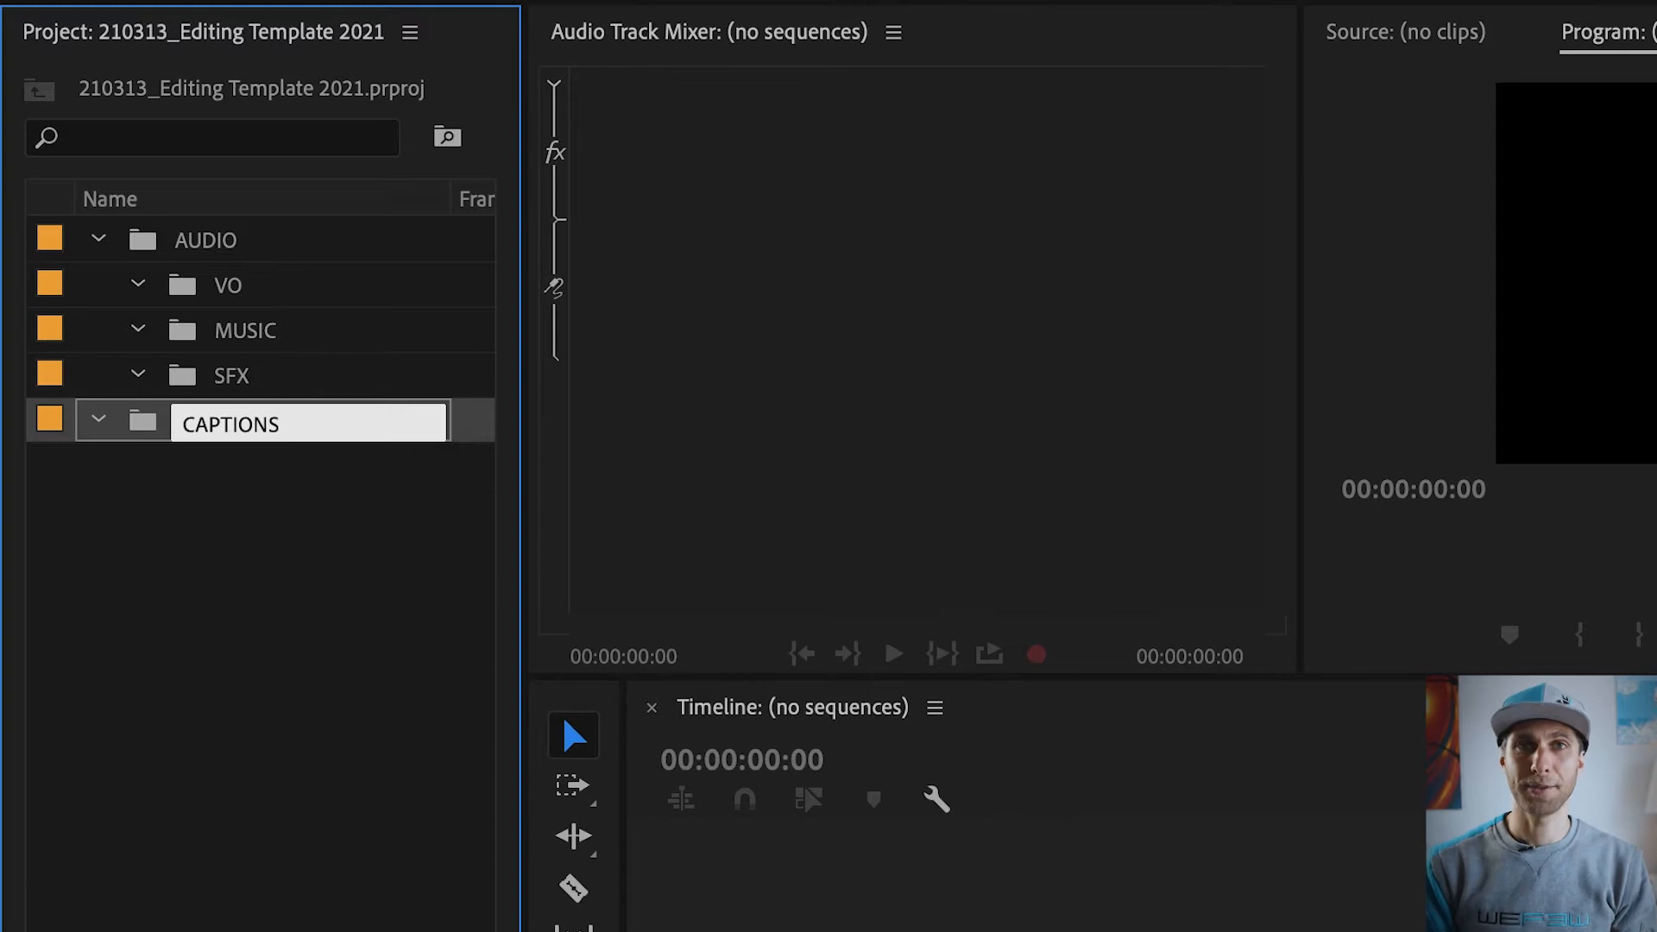
key(Return)
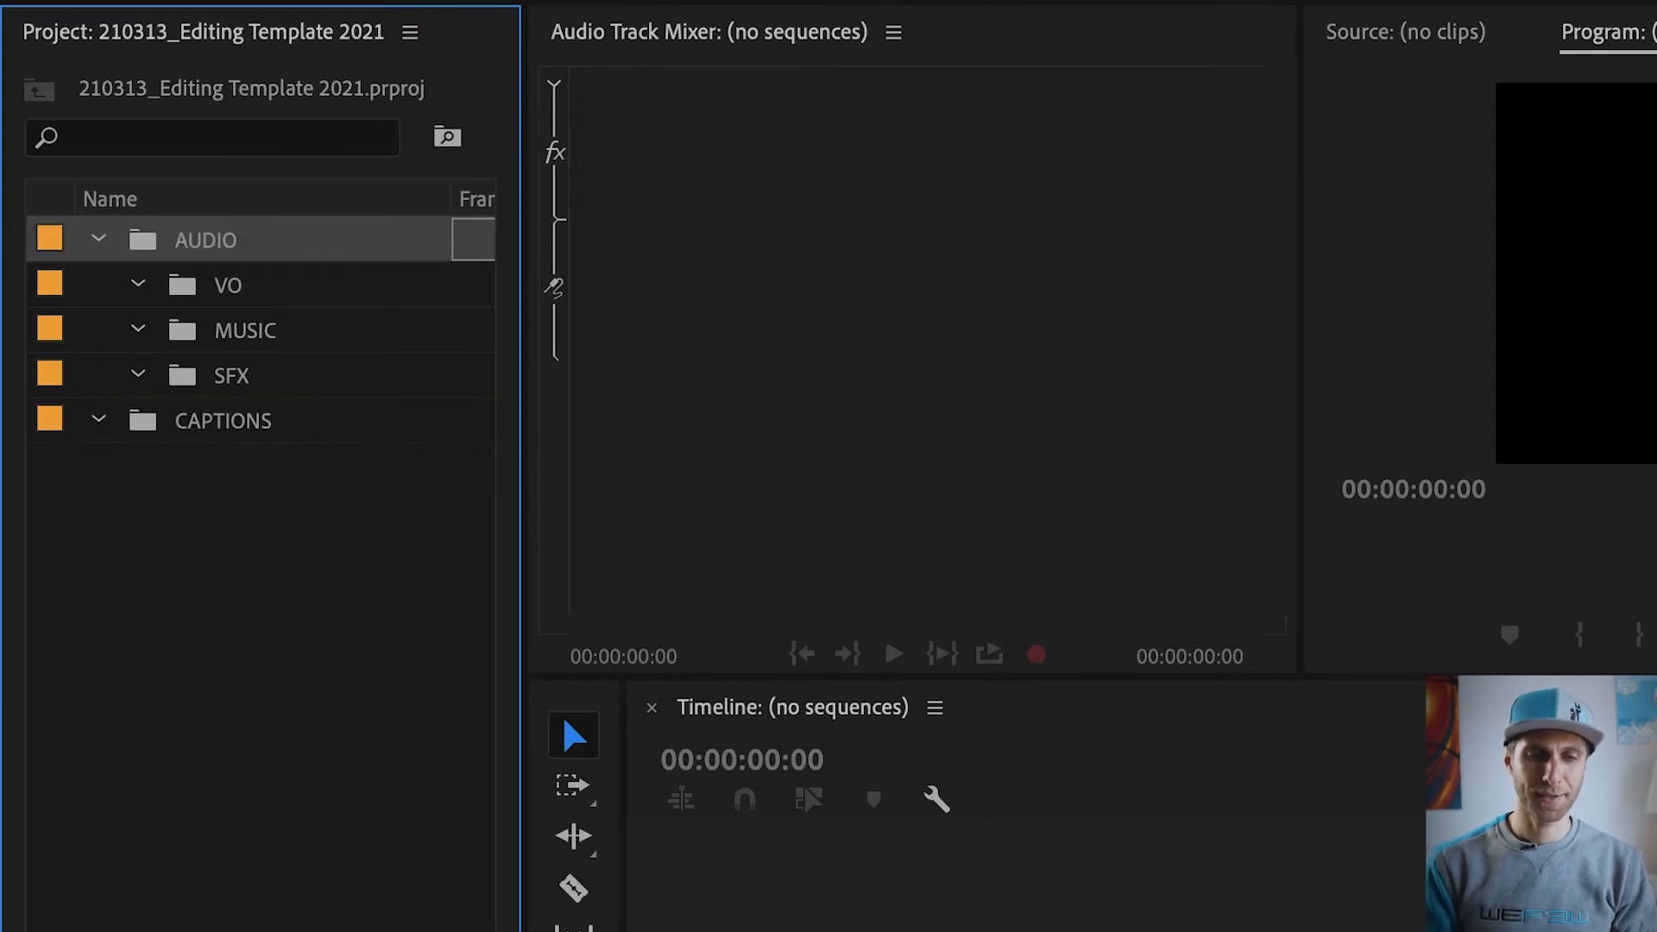
Step: Create an Open Captions item inside the CAPTIONS bin, using the Open Captions standard at 24.00 fps with square pixels
click(242, 431)
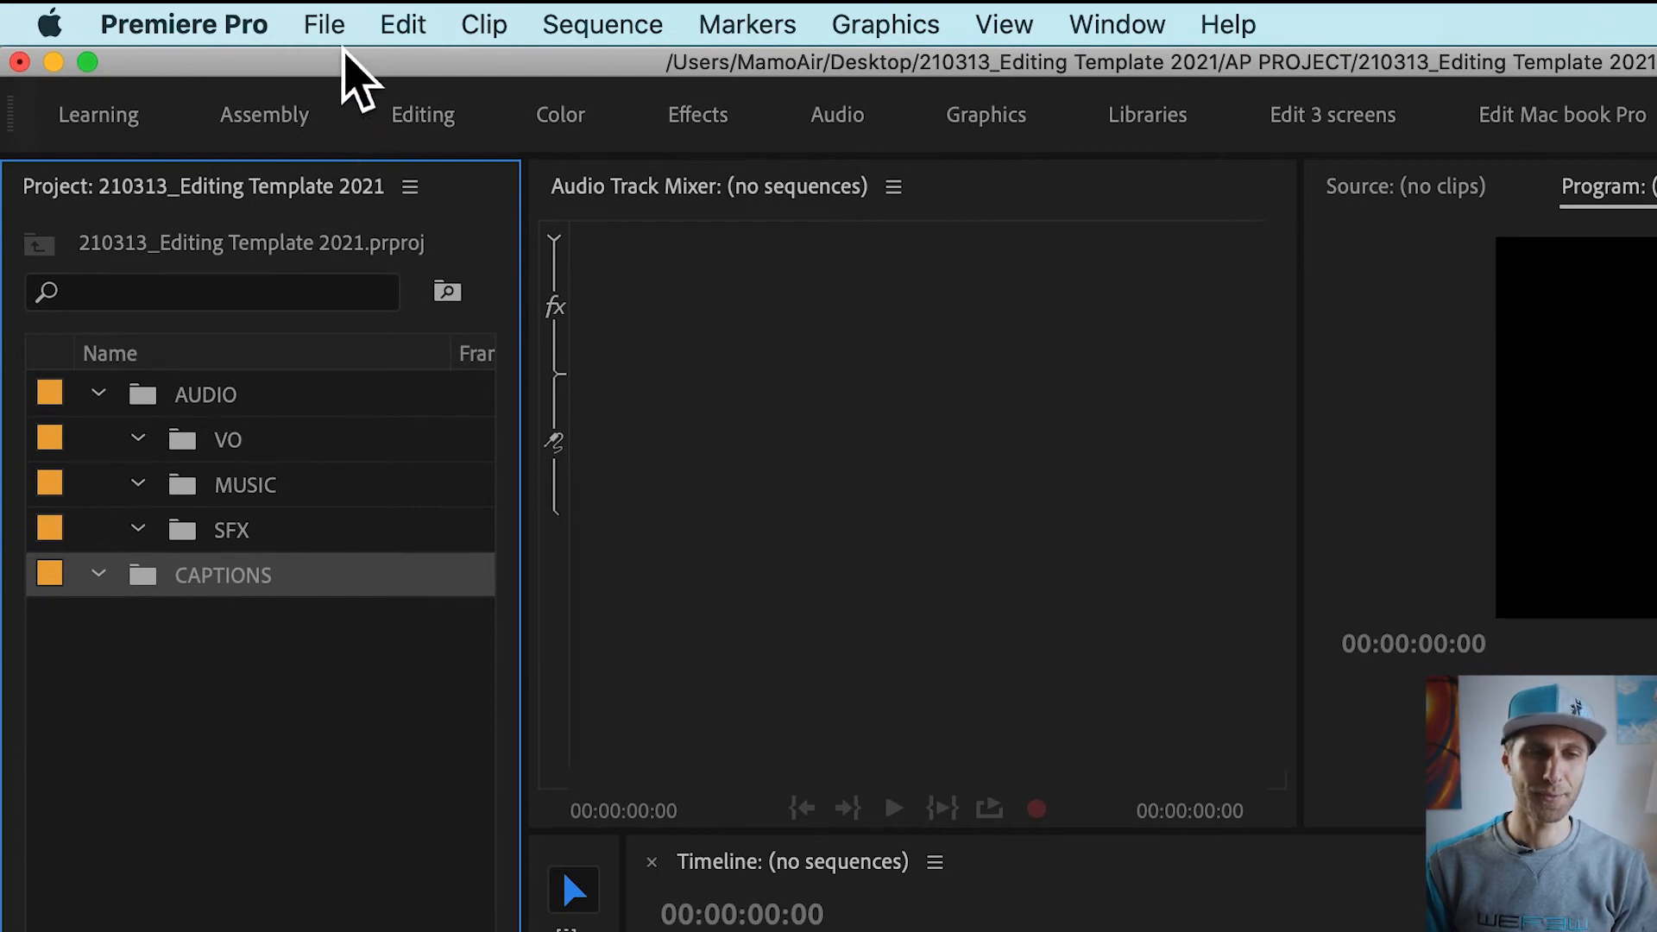
click(342, 26)
mouse_move(420, 67)
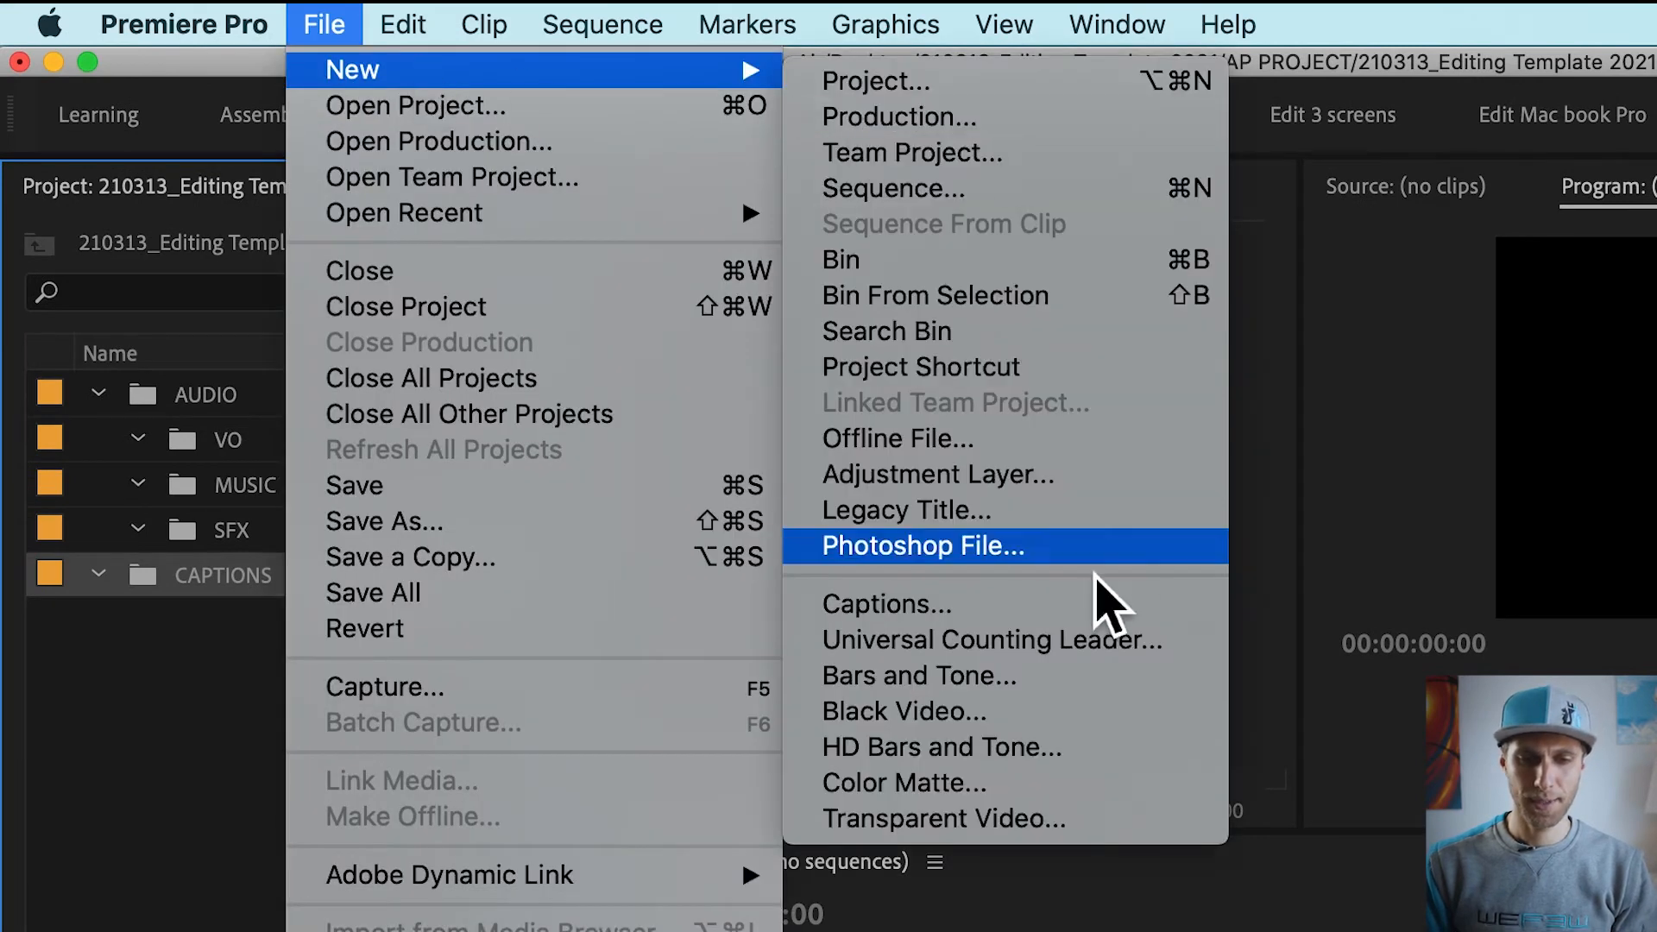
click(1055, 614)
click(1208, 525)
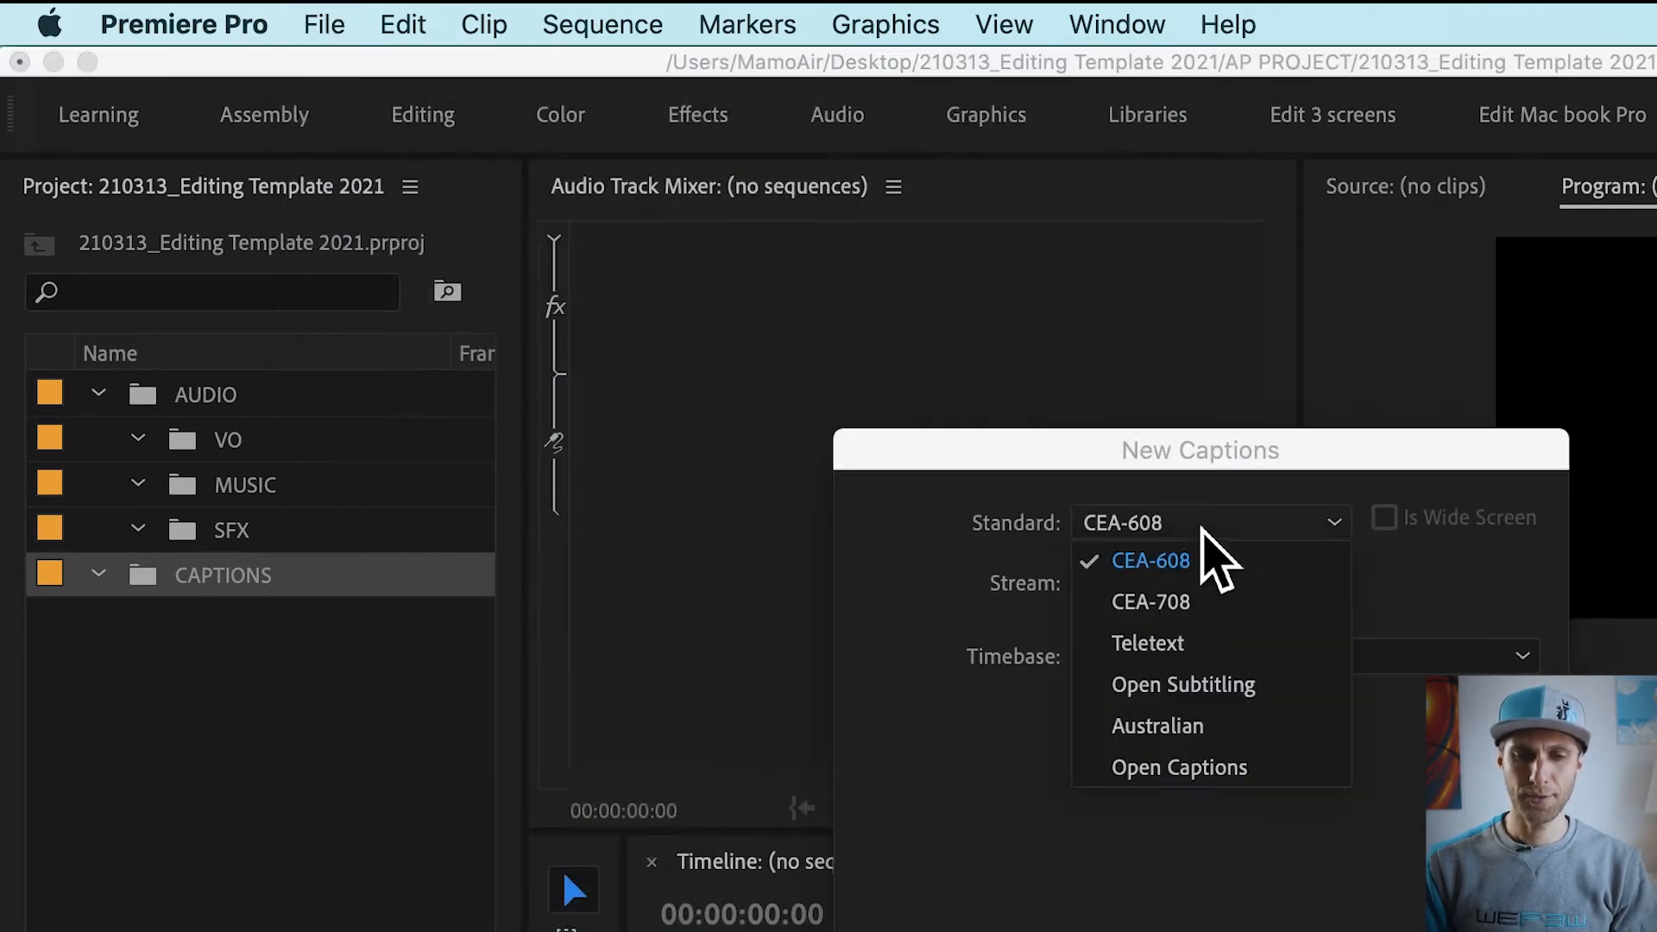
click(1232, 779)
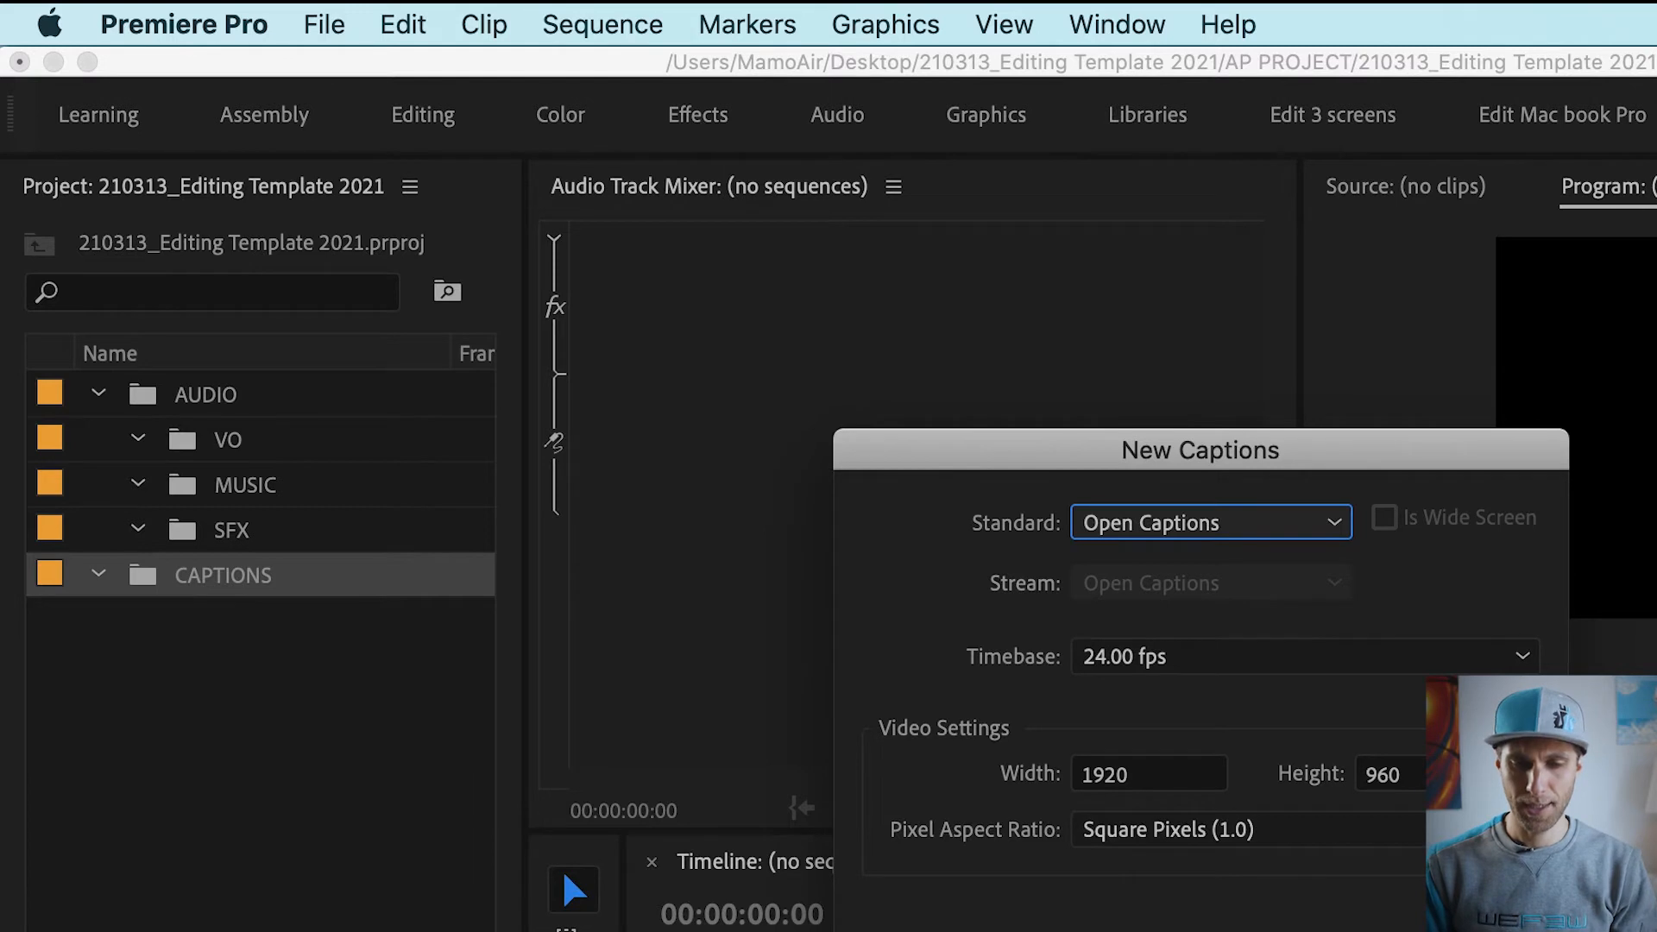
click(1486, 921)
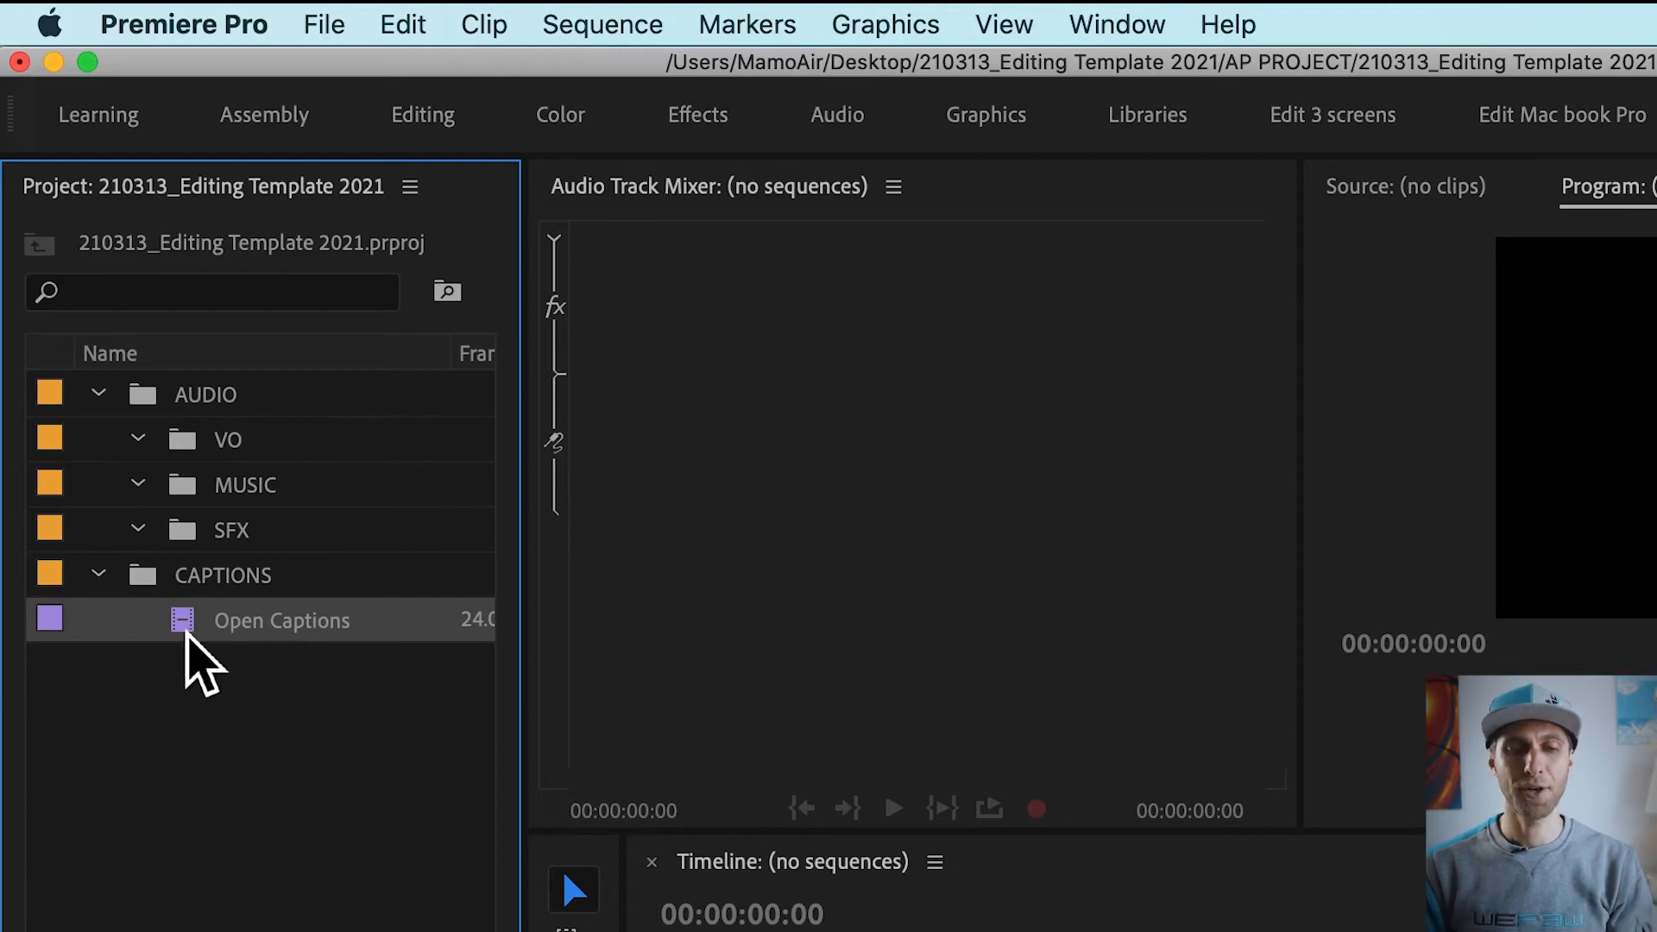
drag(191, 623, 261, 576)
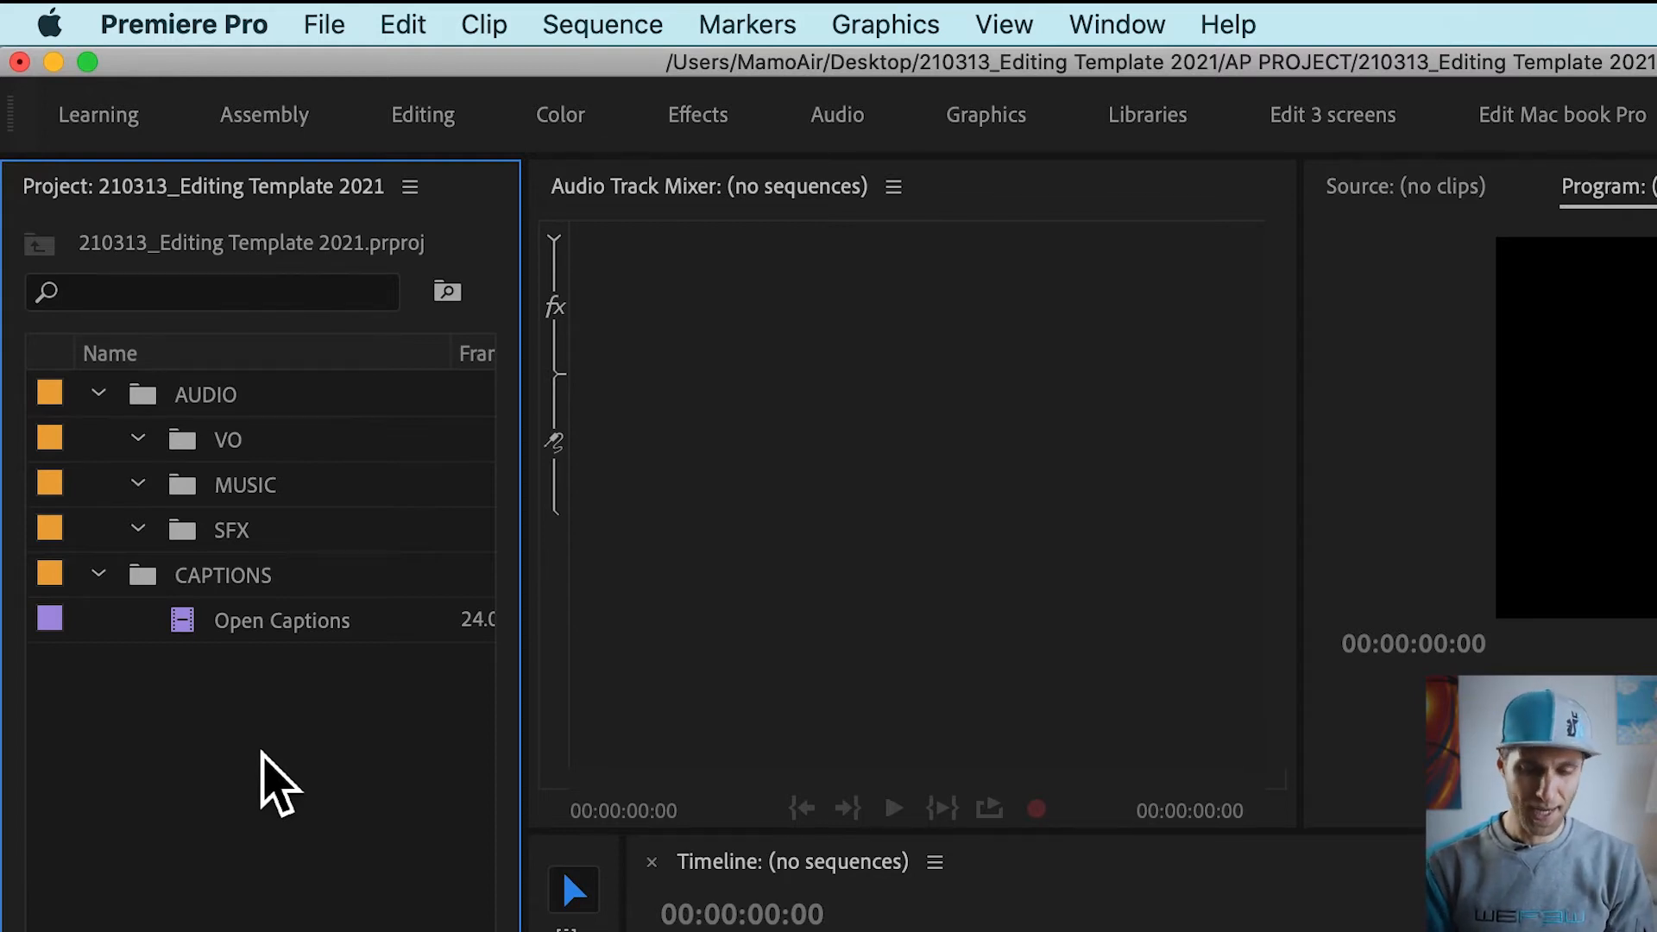
Step: Create a bin named "EDITS" at the top level of the project
key(super+slash)
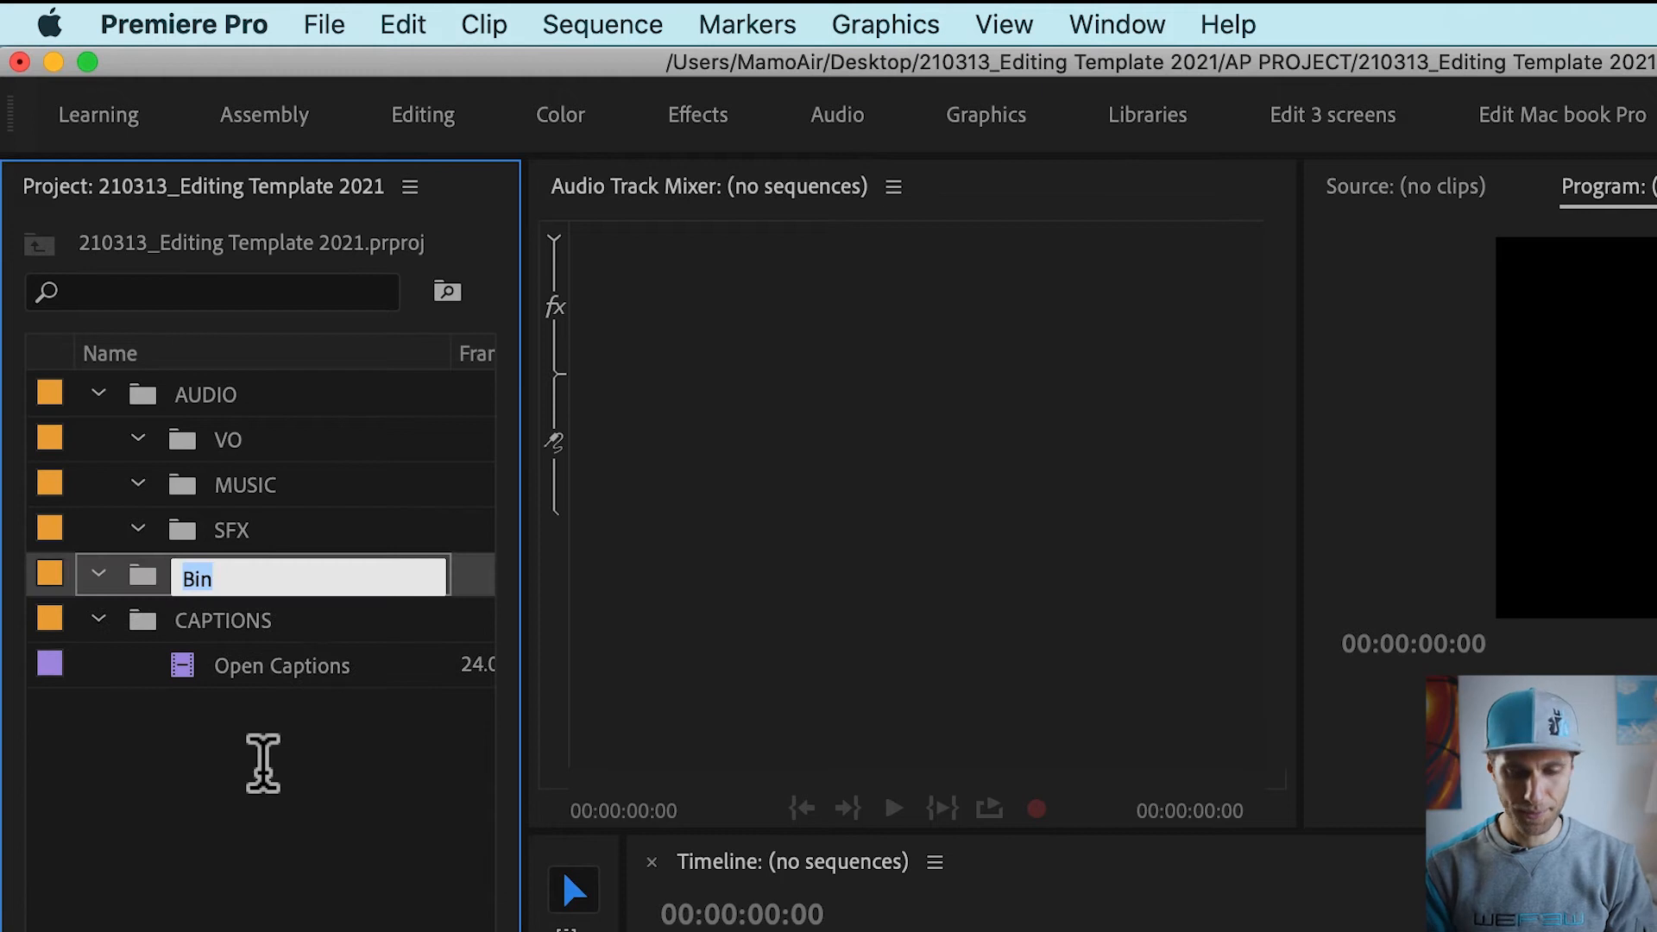
text(EDITS)
key(Tab)
Step: Add a bin named "Main edits" inside the EDITS bin
click(233, 577)
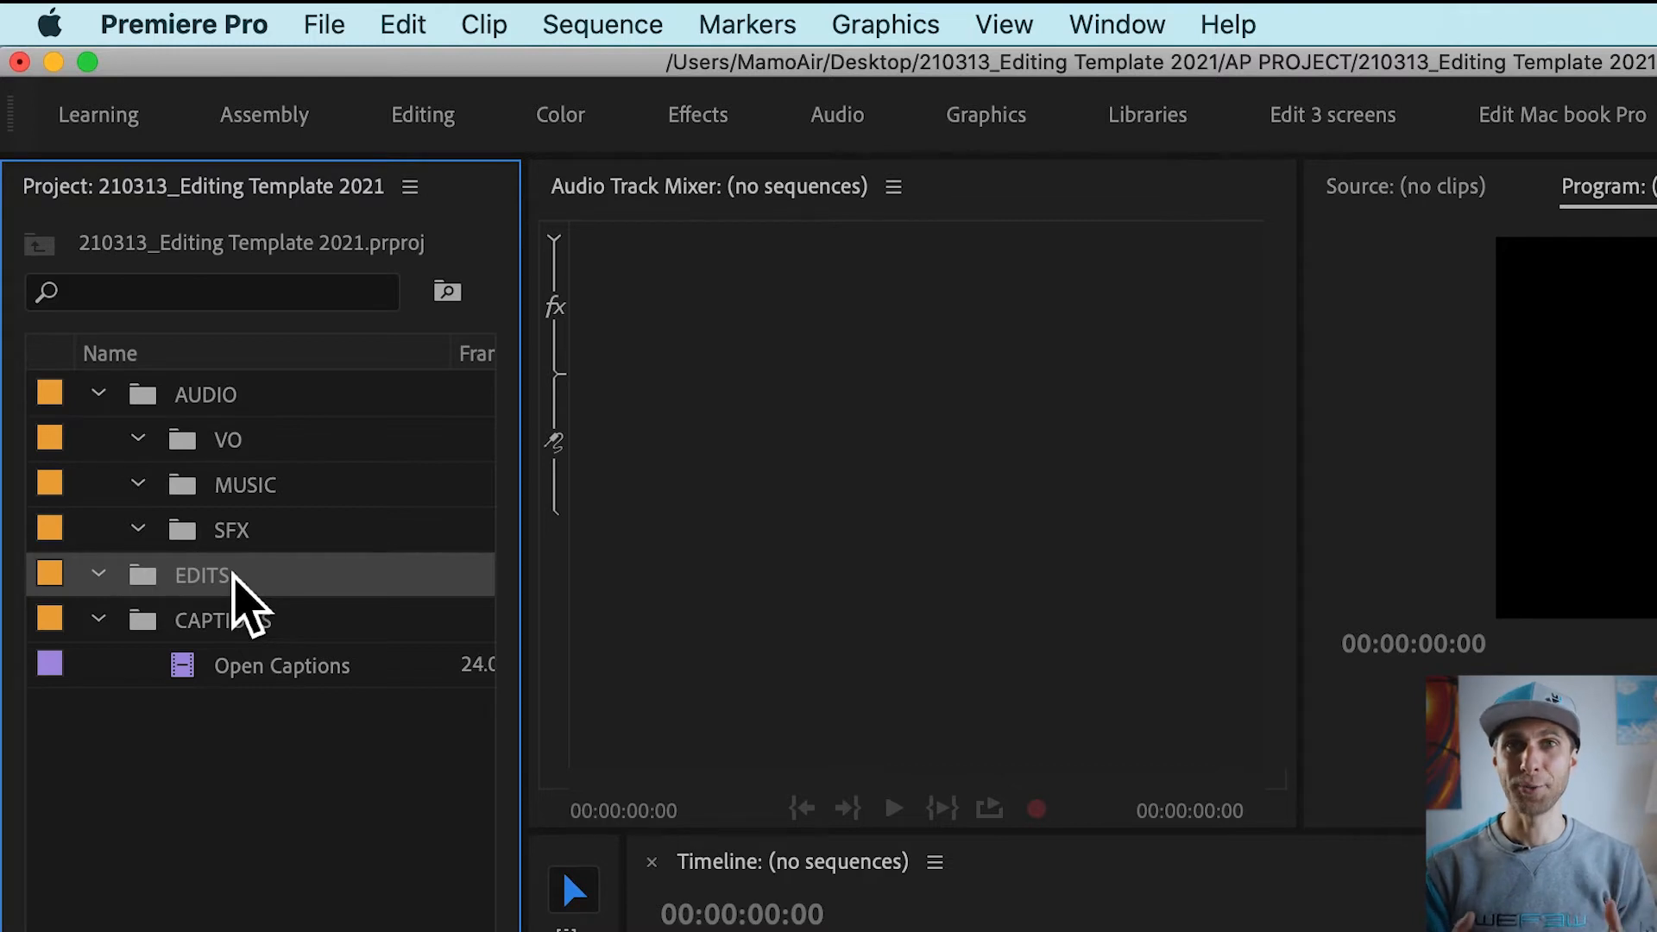
key(super+slash)
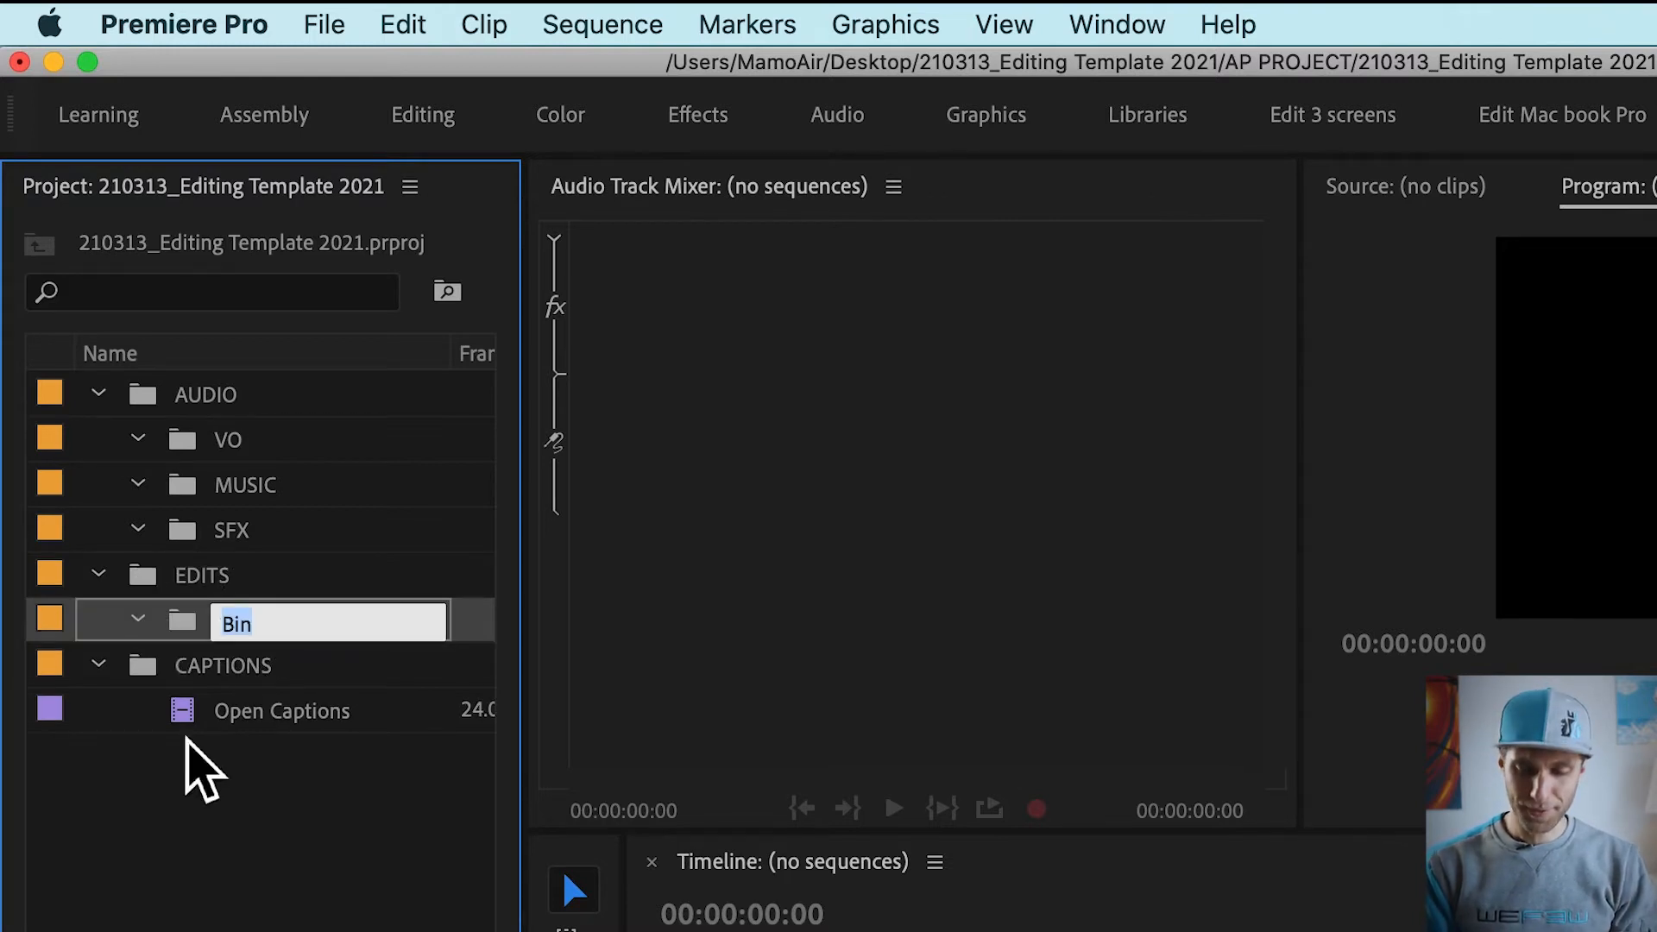
text(Main edits)
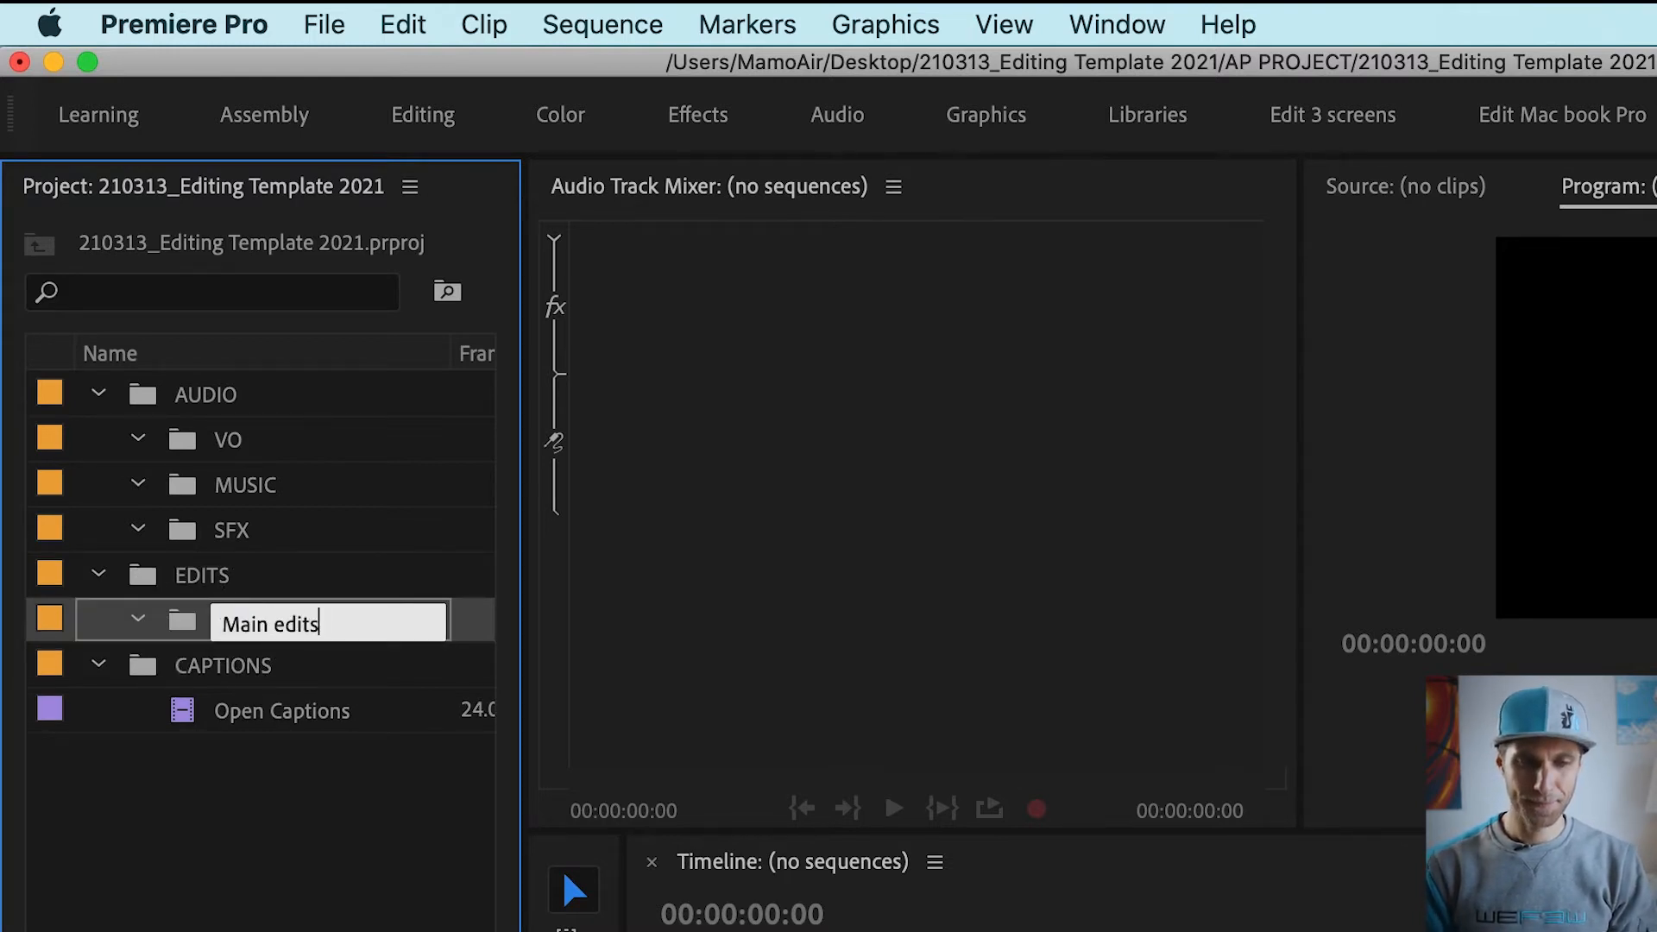
Step: Add a bin named "Progressions" inside the EDITS bin, alongside Main edits
click(211, 581)
key(super+slash)
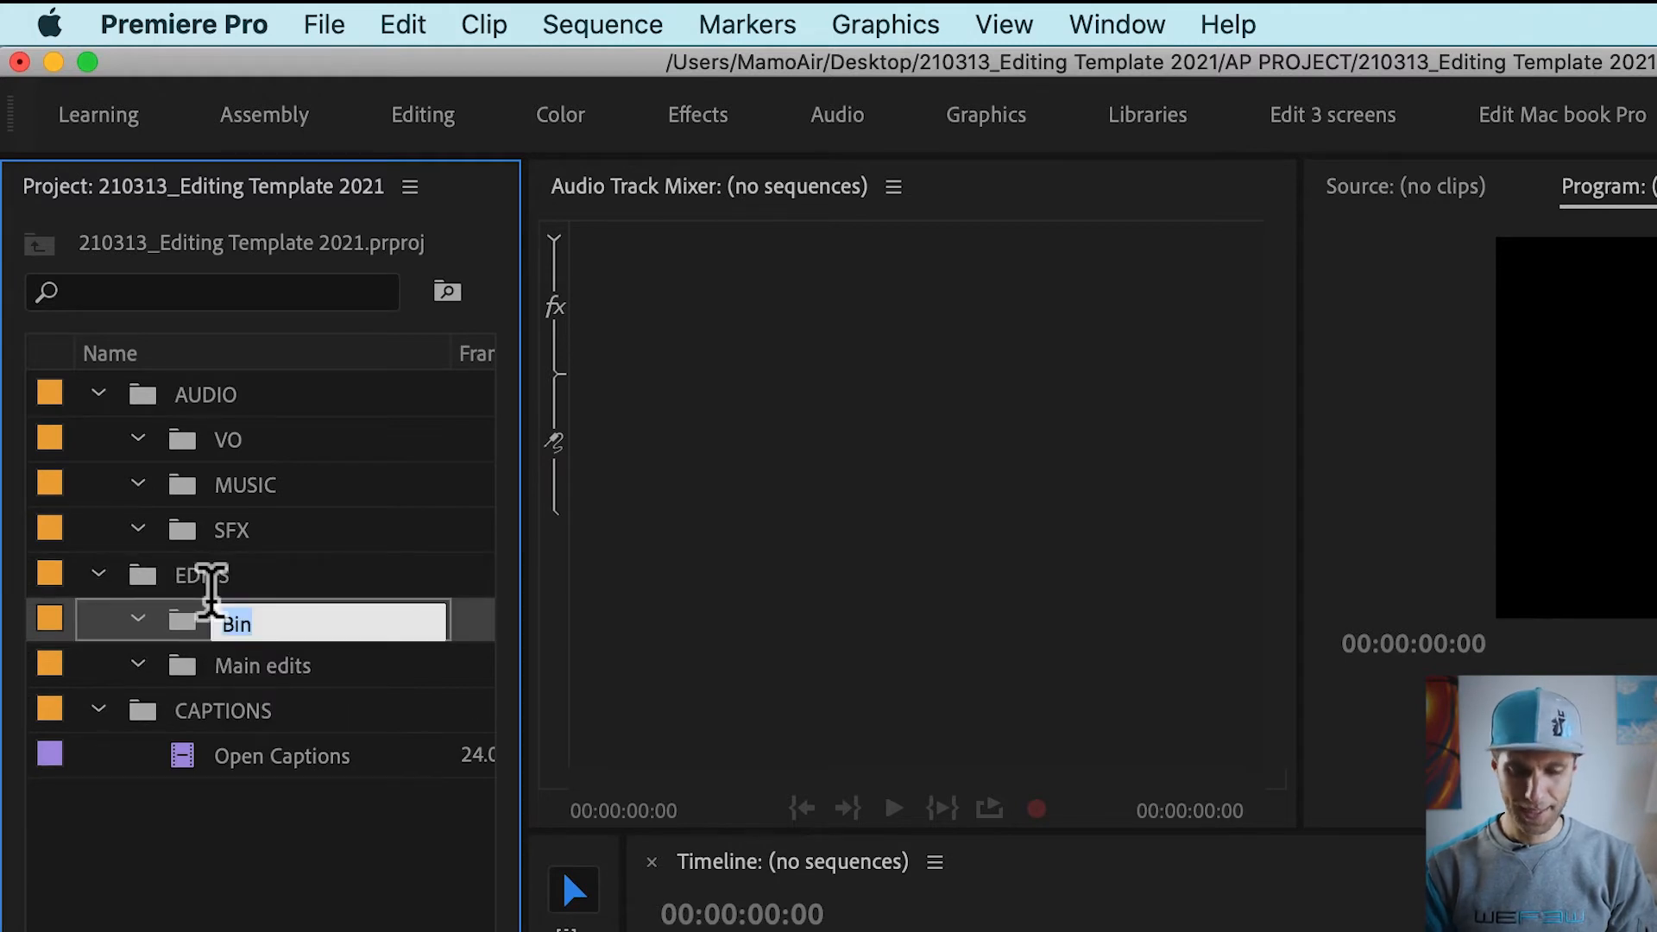
text(Progressions)
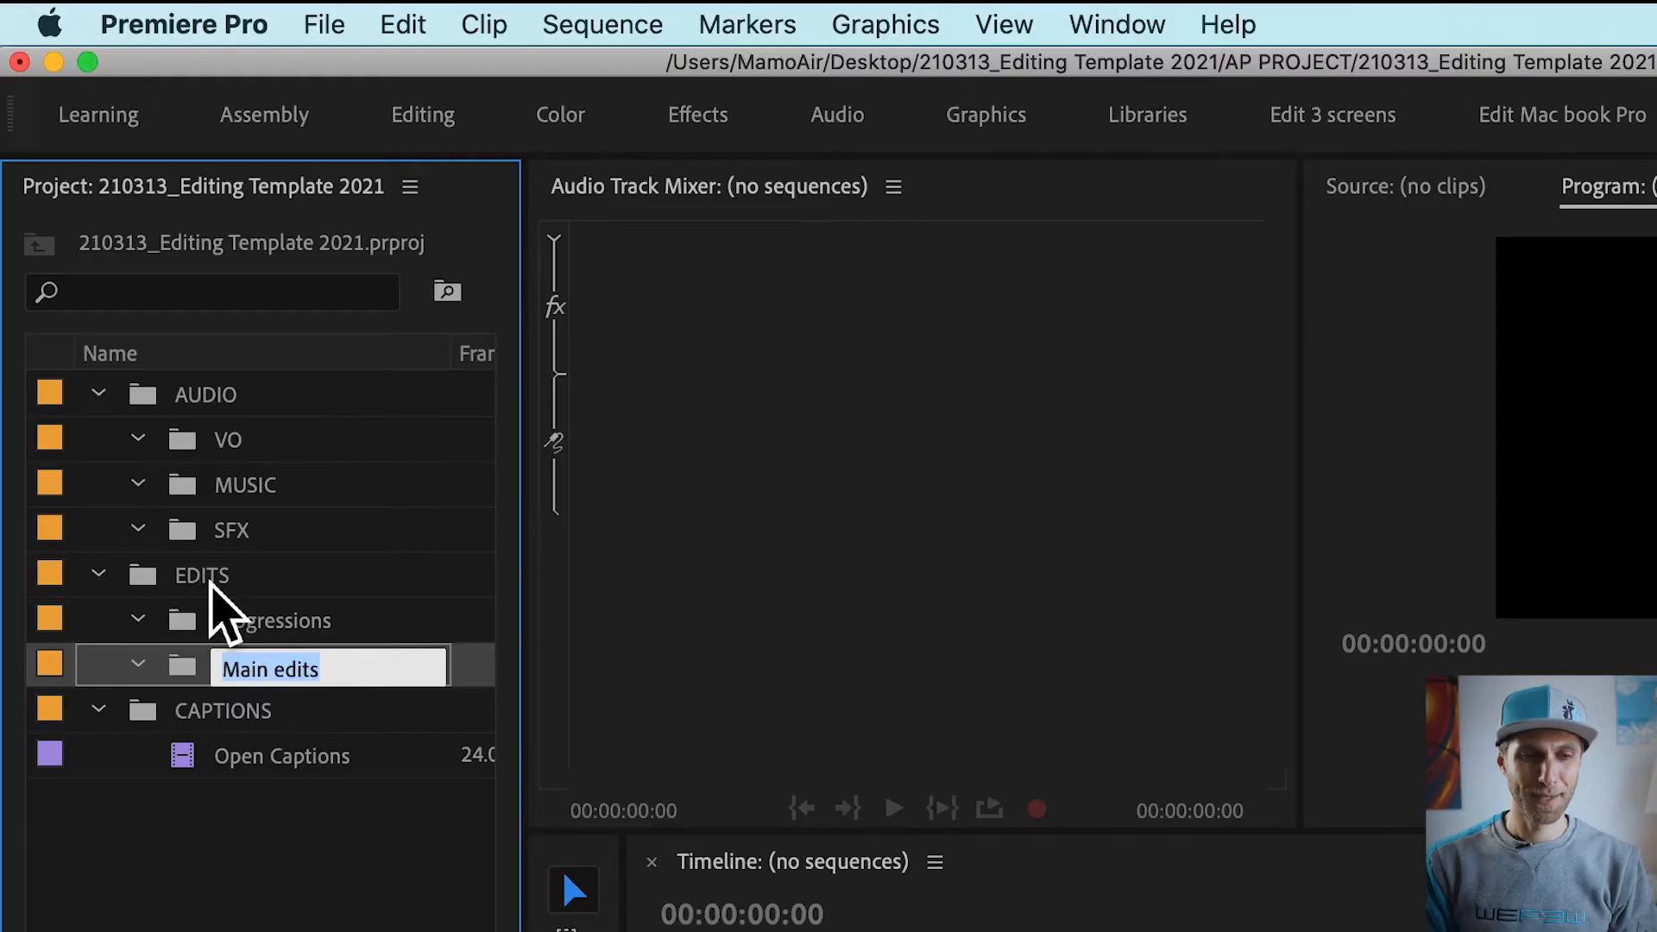
Step: Add a bin named "Nests" inside the EDITS bin, alongside Main edits and Progressions
click(209, 580)
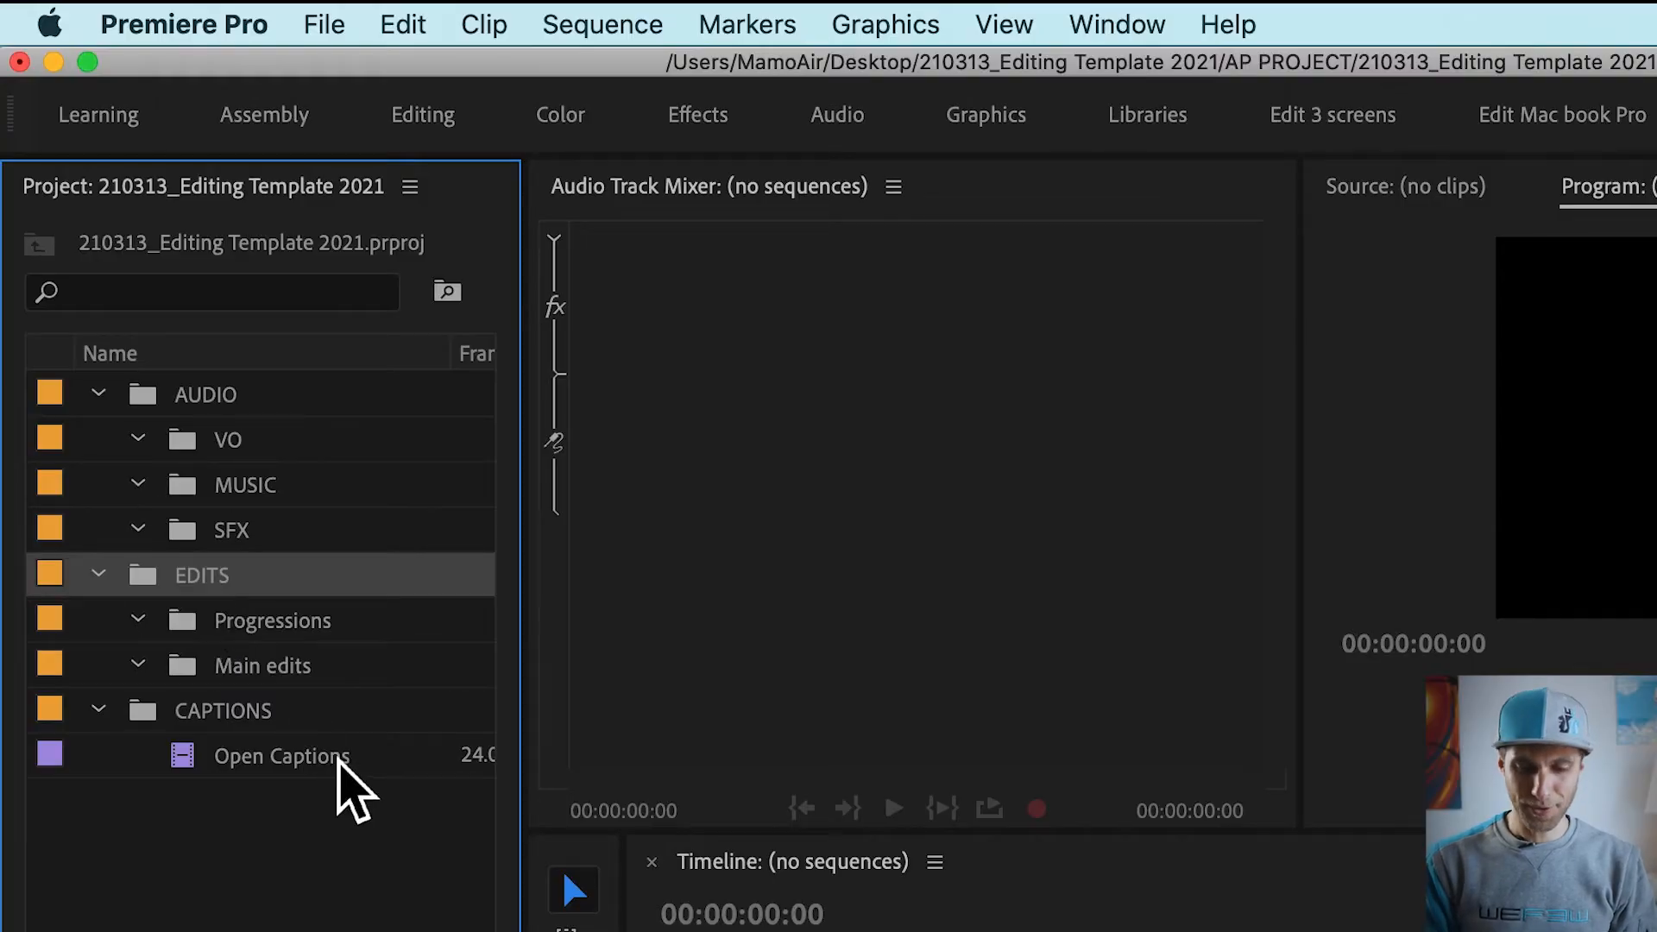
key(super+slash)
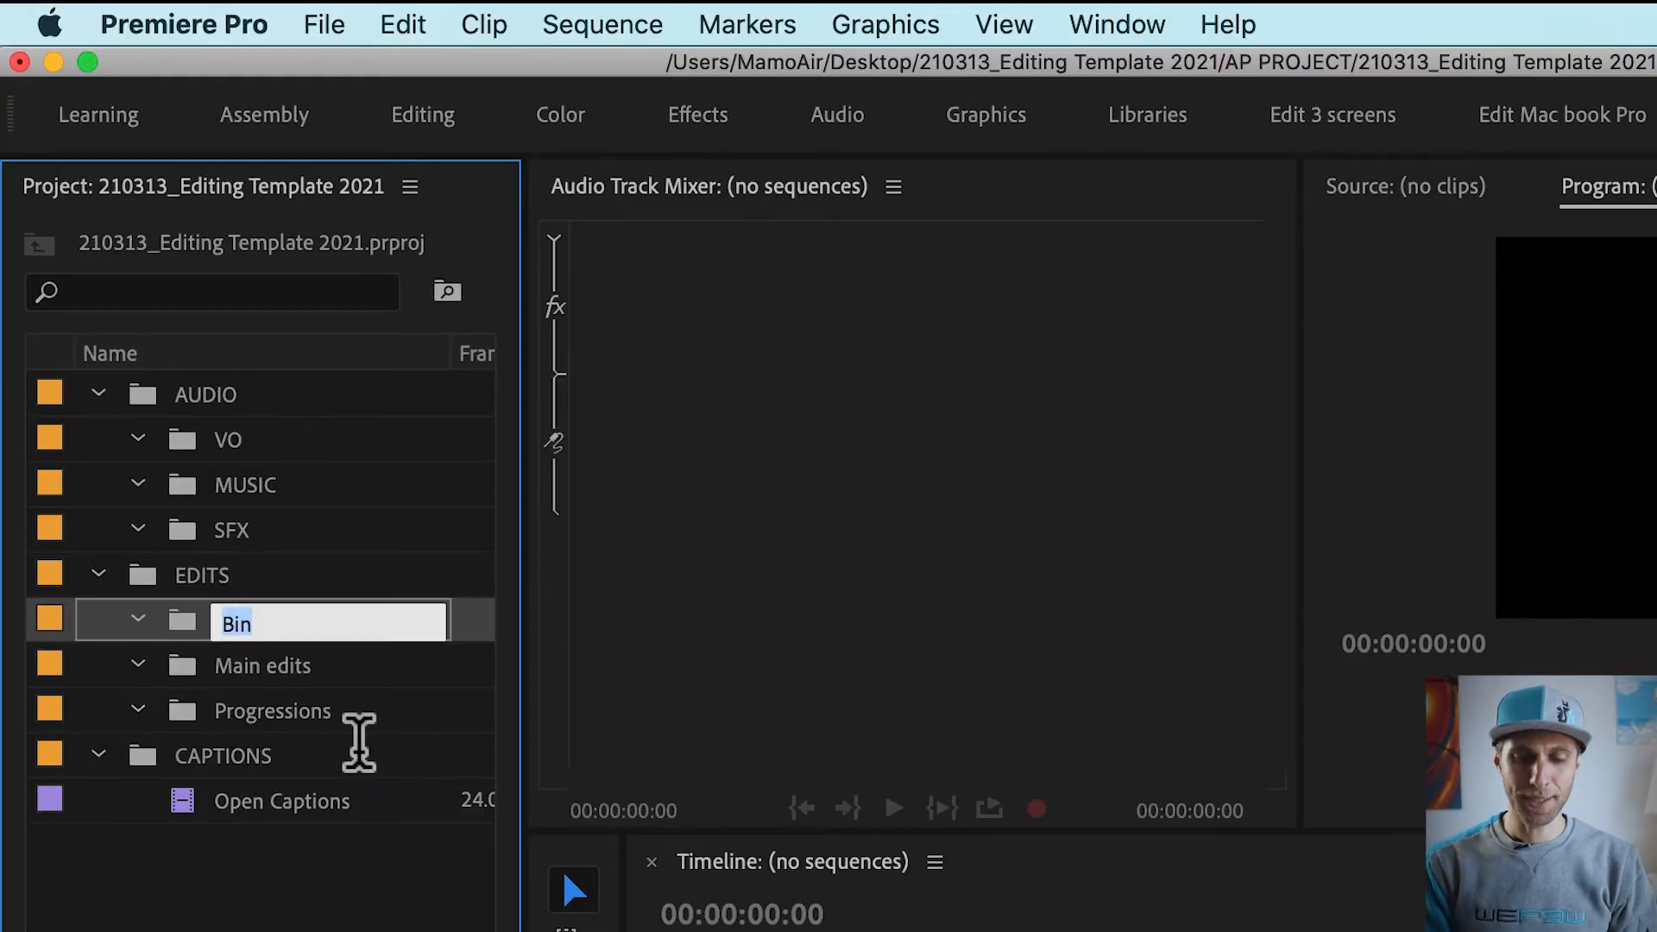
text(Nests)
key(Tab)
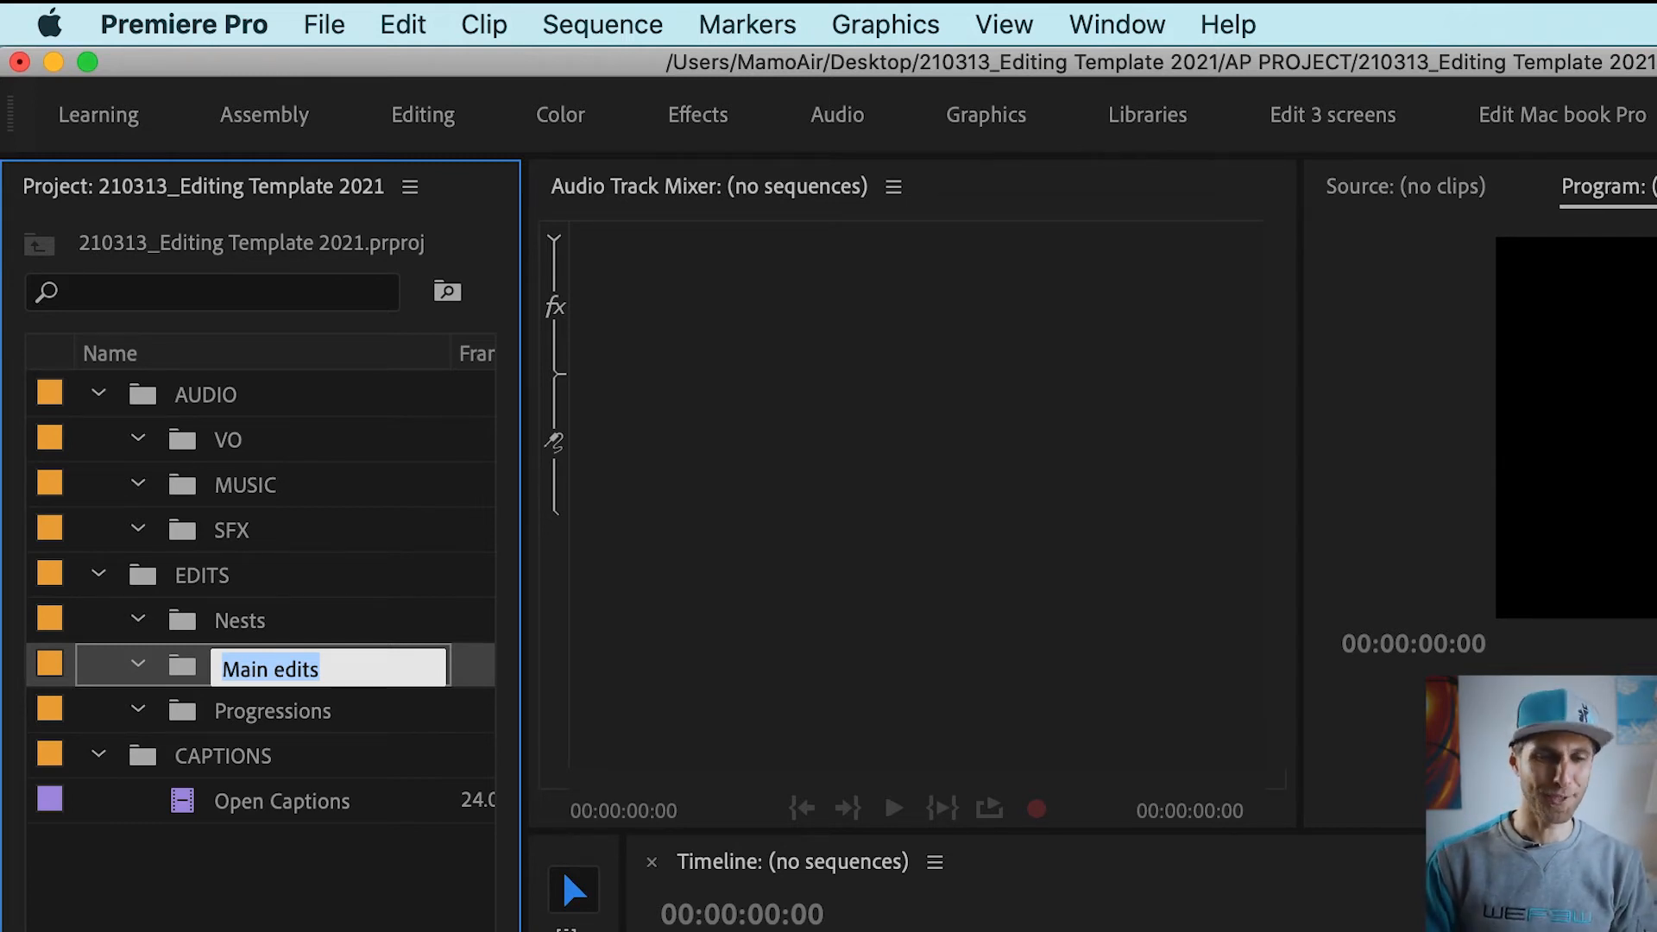
key(Return)
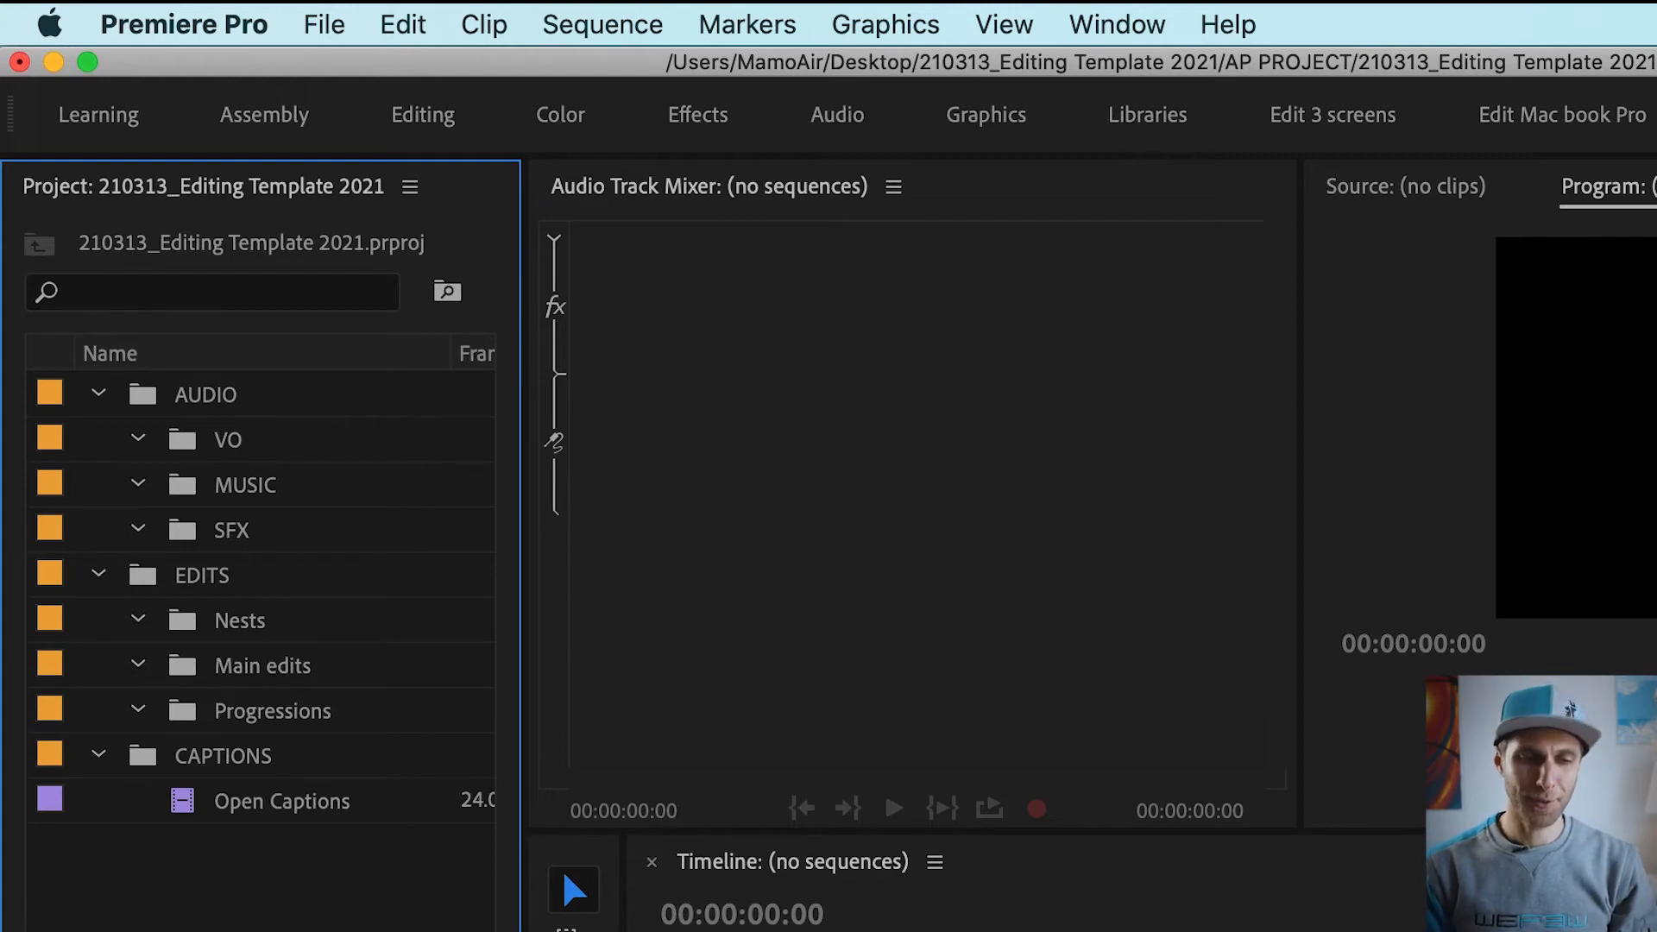
Step: Create a bin named "GFX" at the top level of the project
right_click(289, 850)
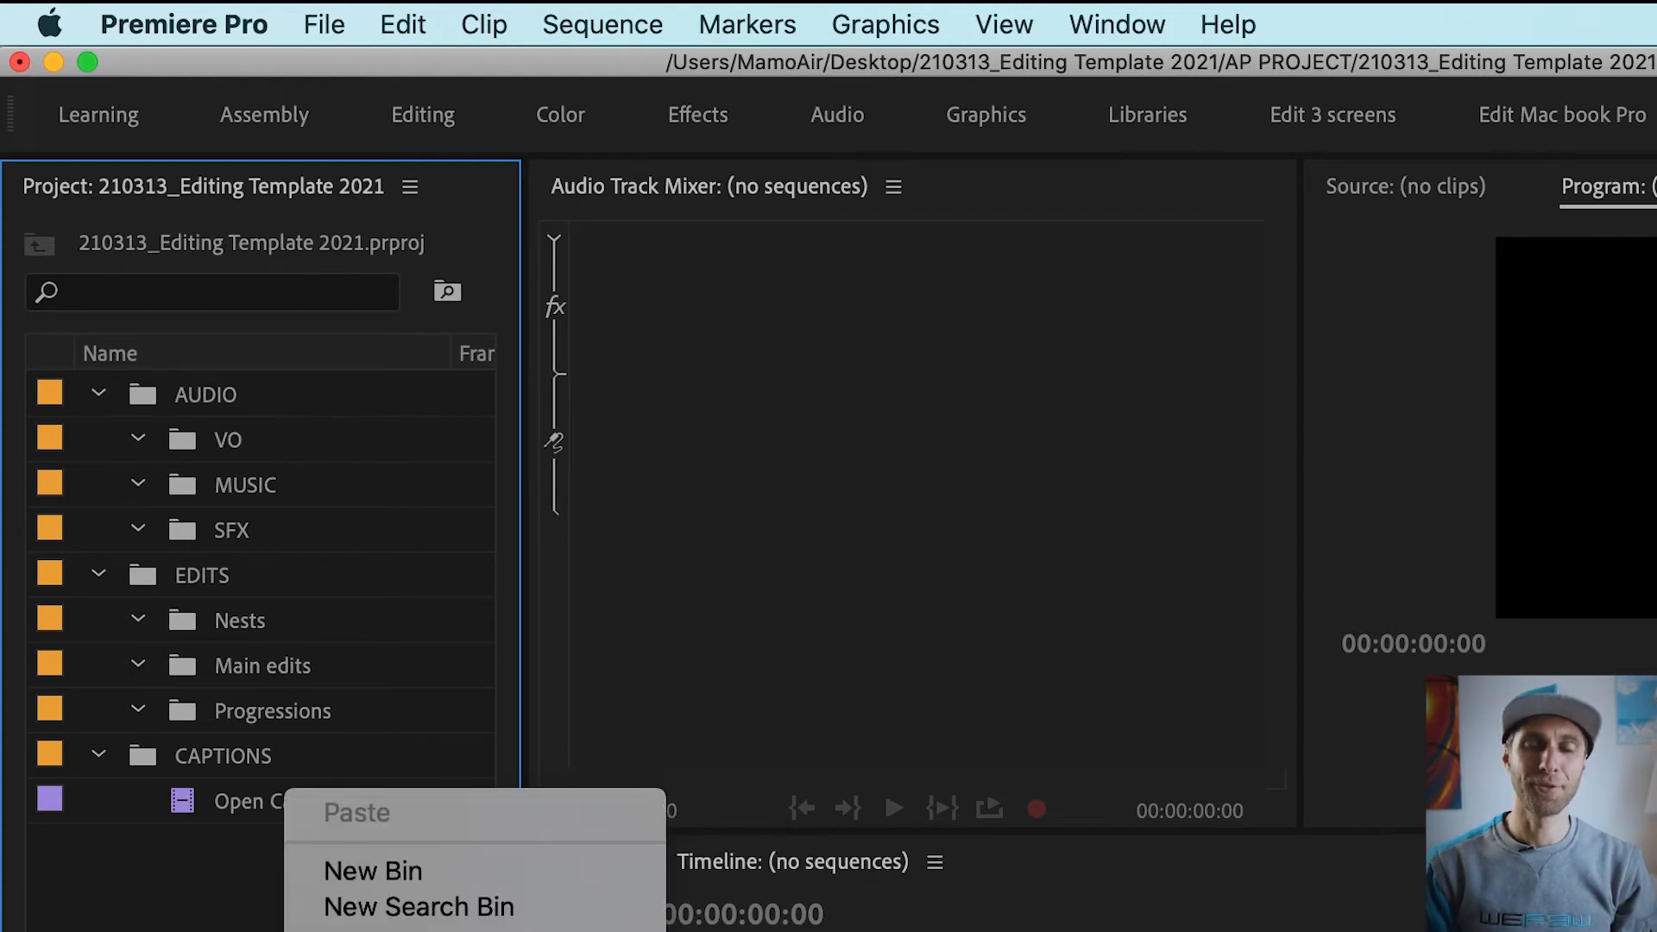
click(458, 888)
text(GFX)
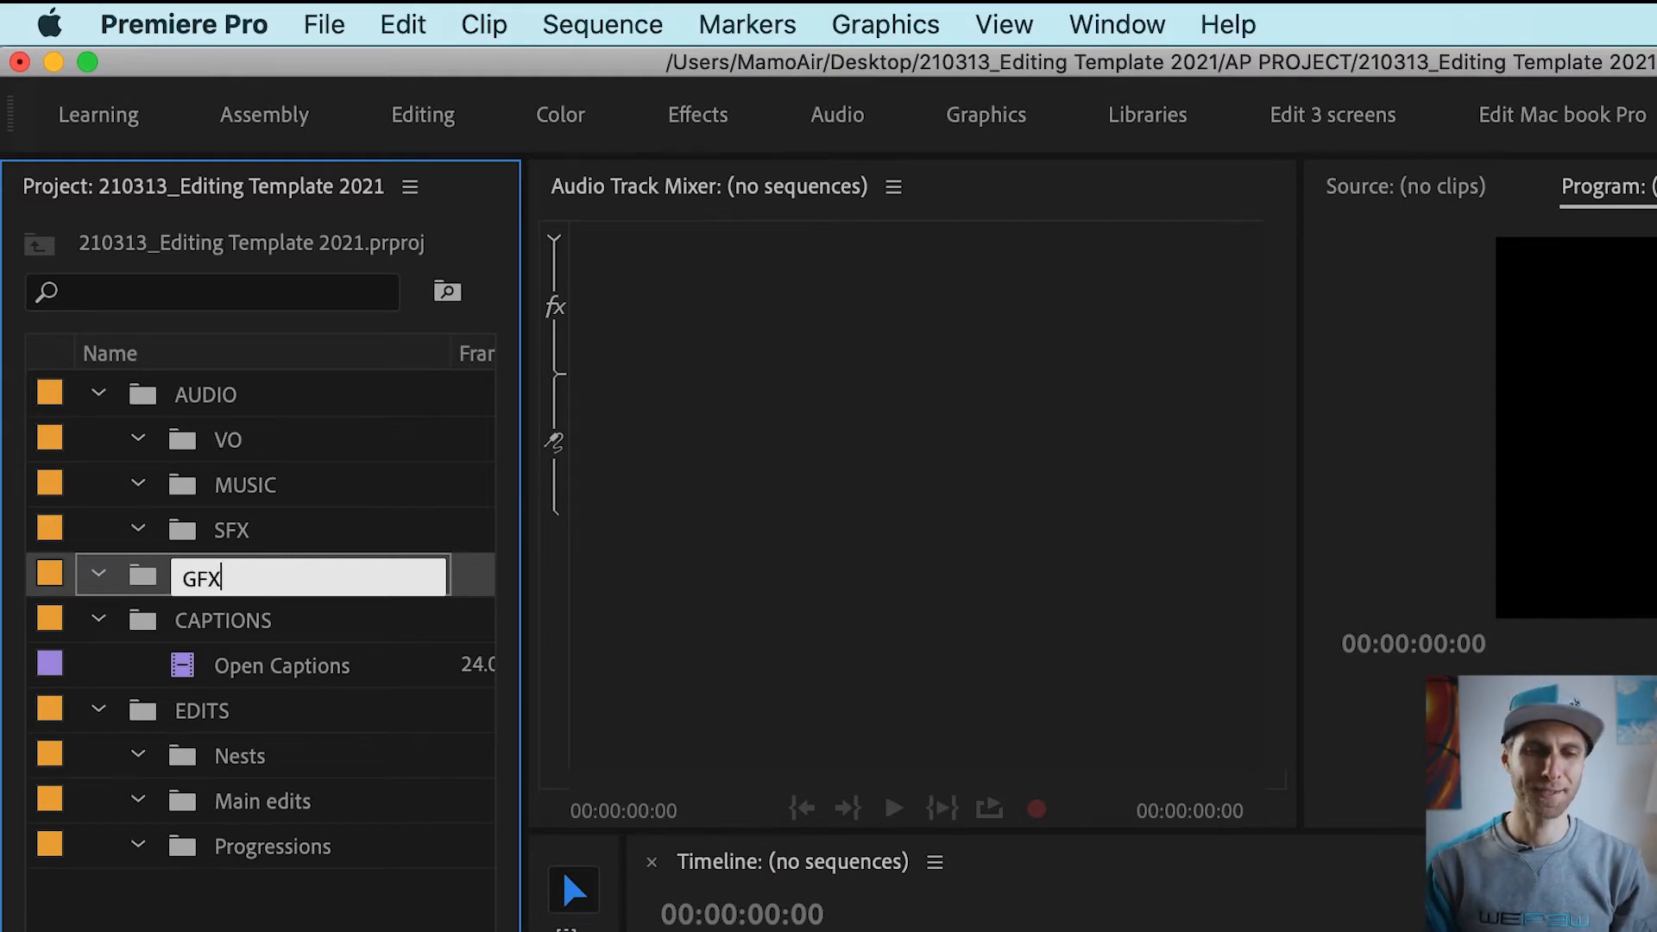
key(Tab)
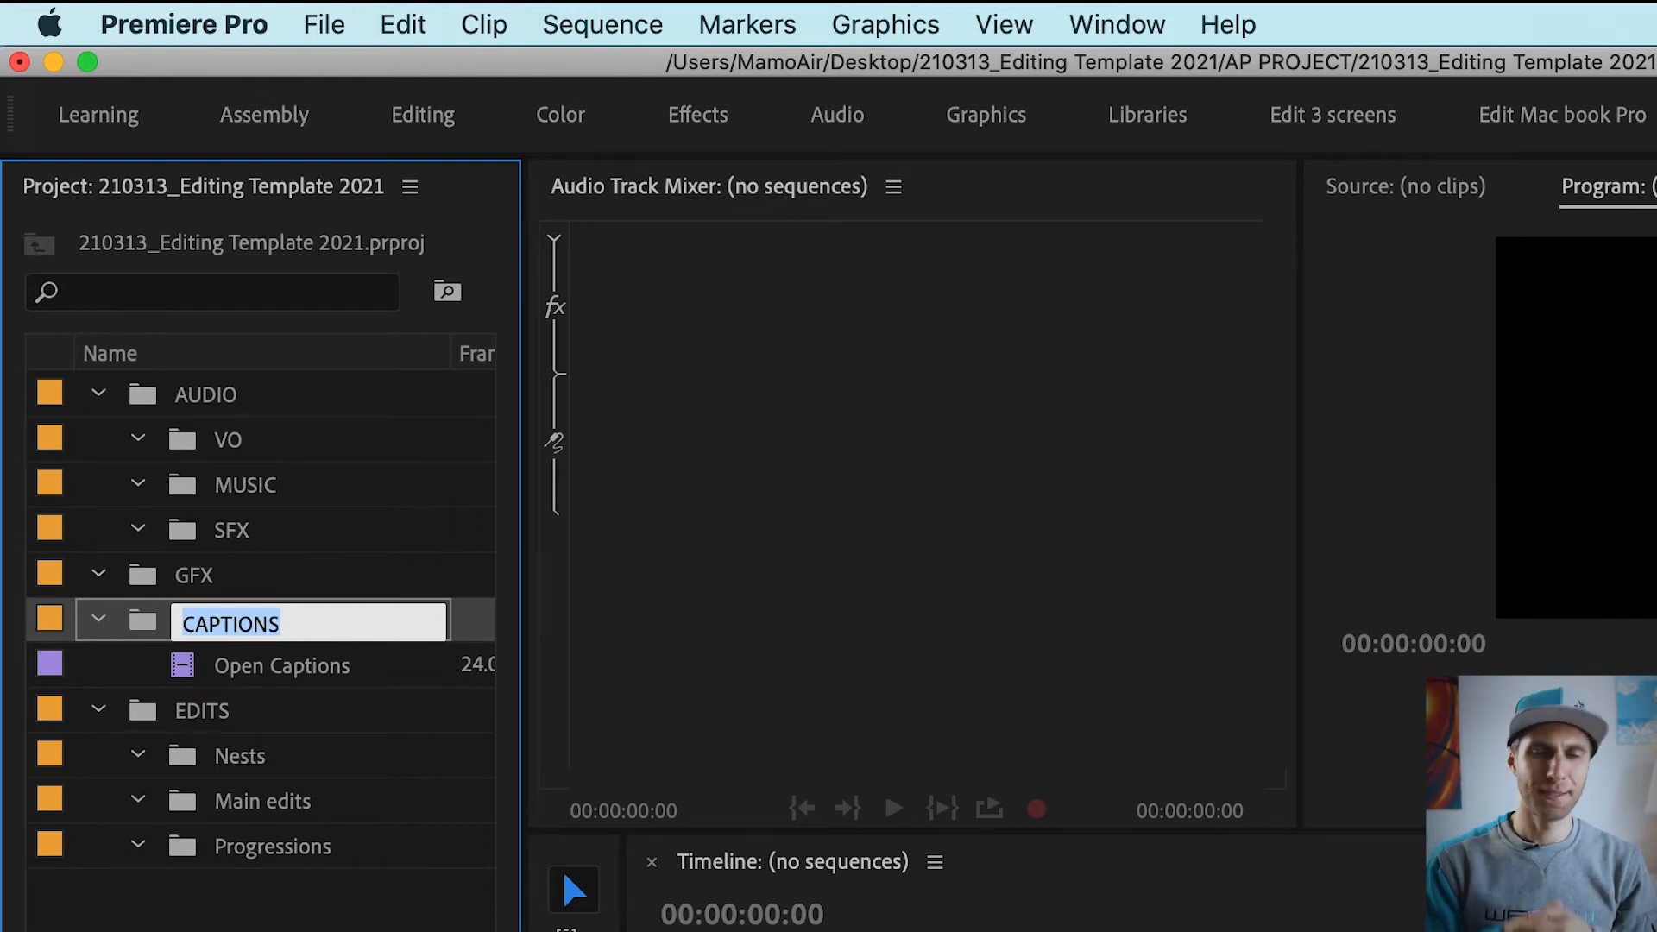
Step: Import the 2020 exports folder from the 2019_GFX Broadcast pack in MEDIA RESOURCES into the GFX bin, and save the project
click(146, 583)
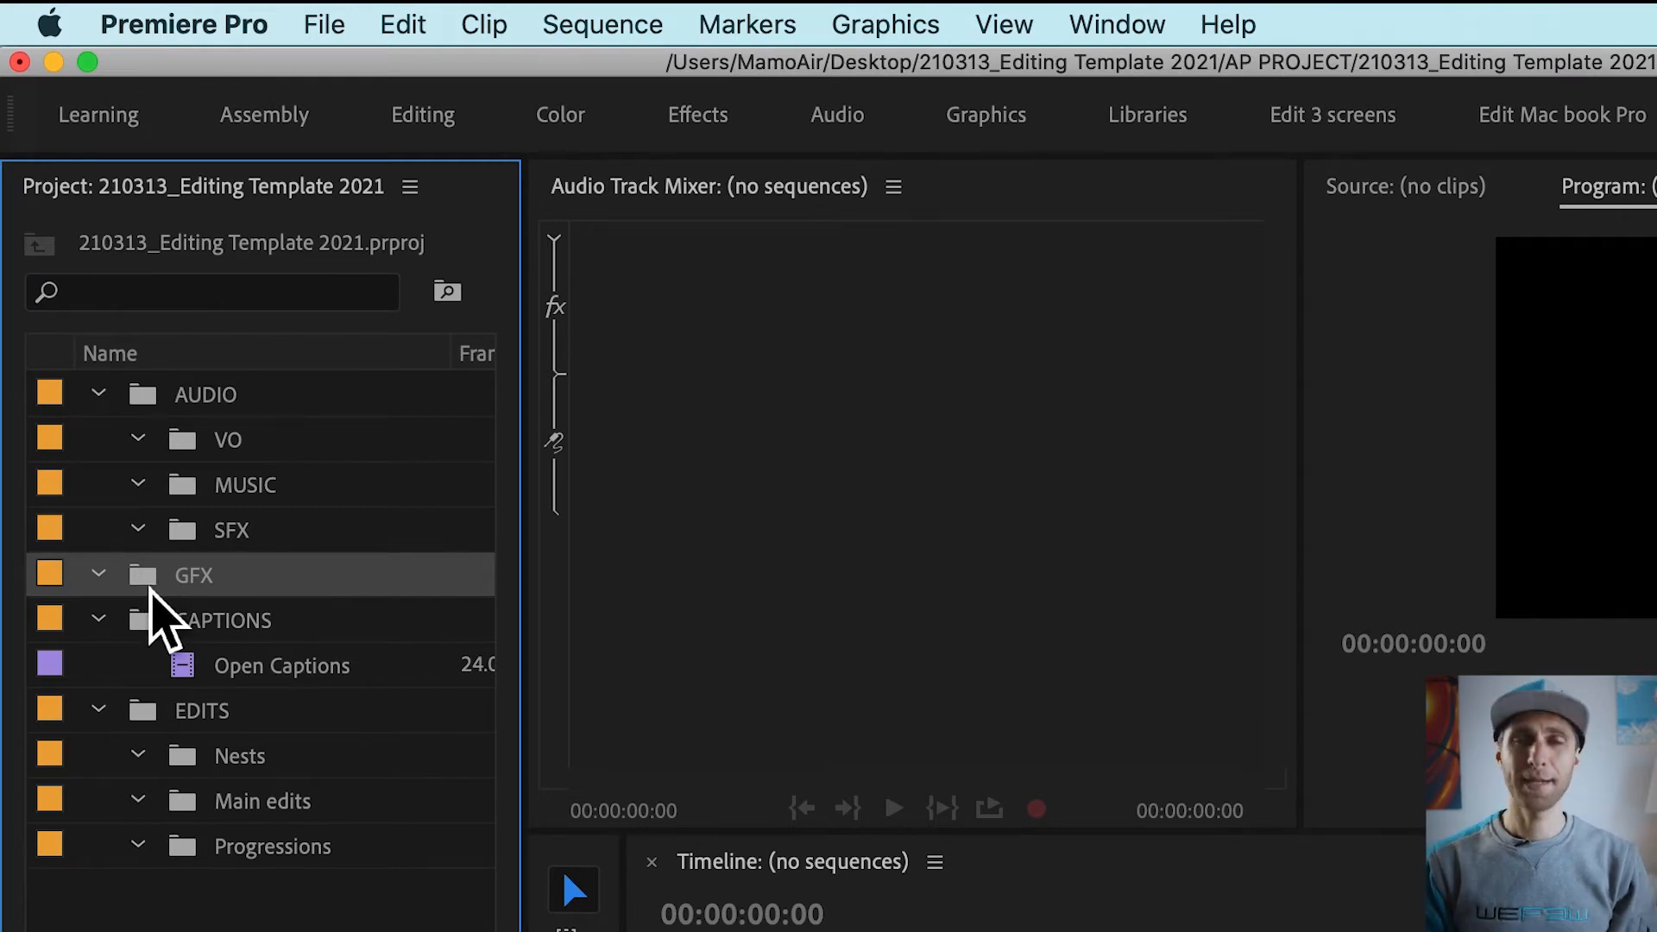
key(super+i)
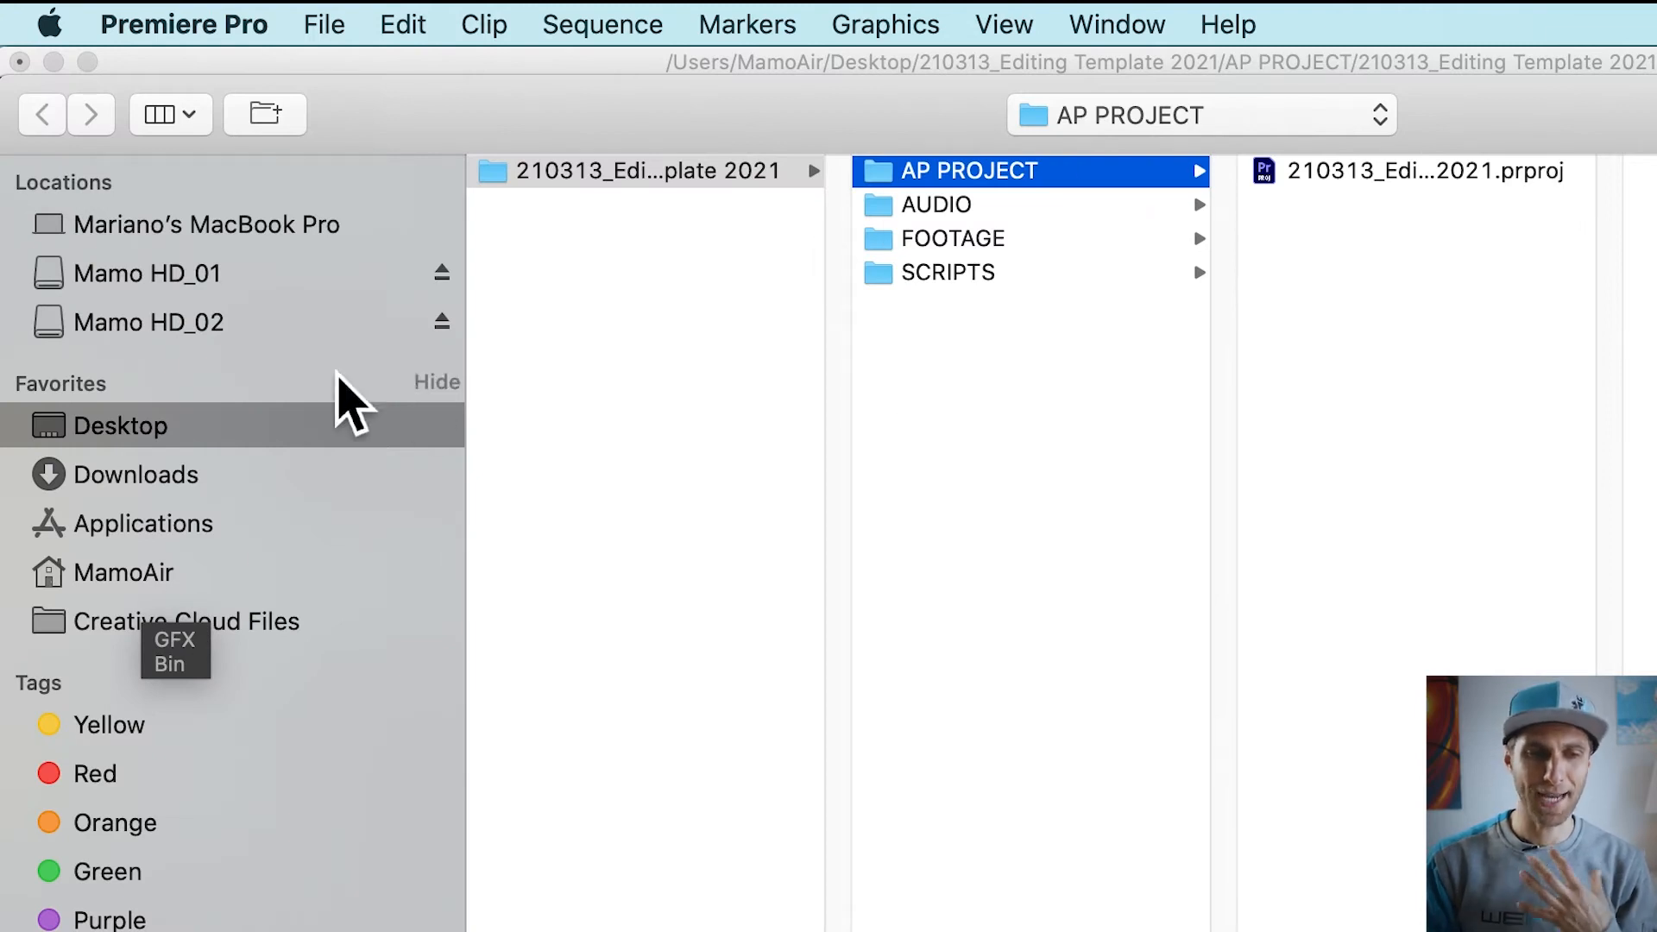
click(308, 282)
click(677, 274)
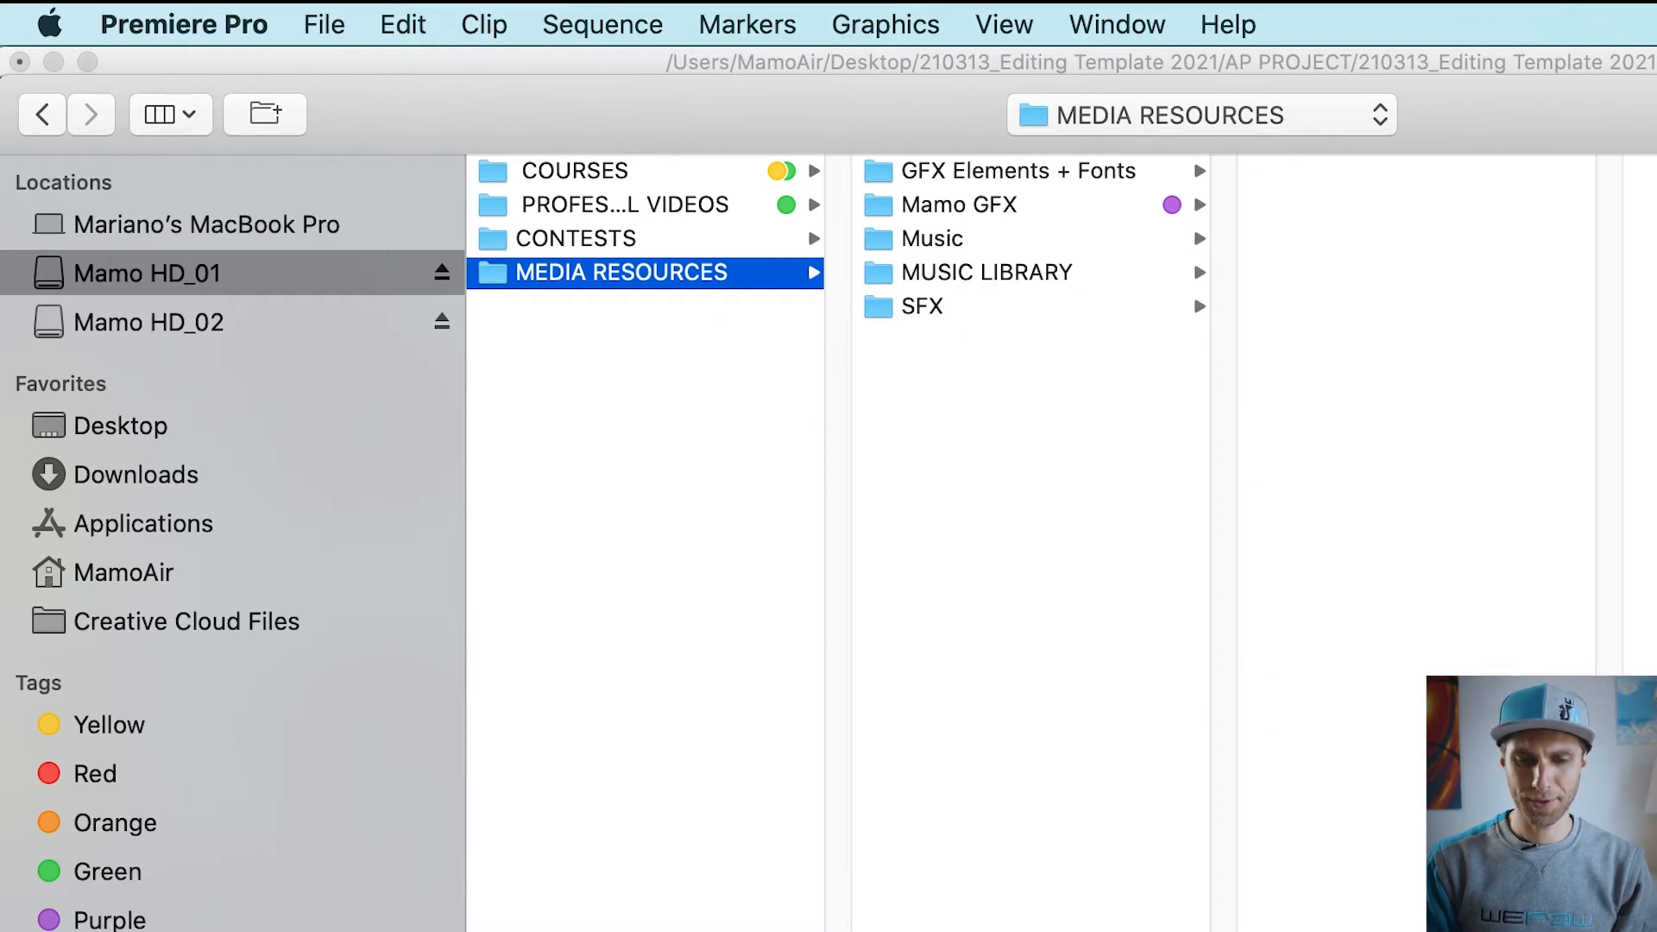
click(1105, 207)
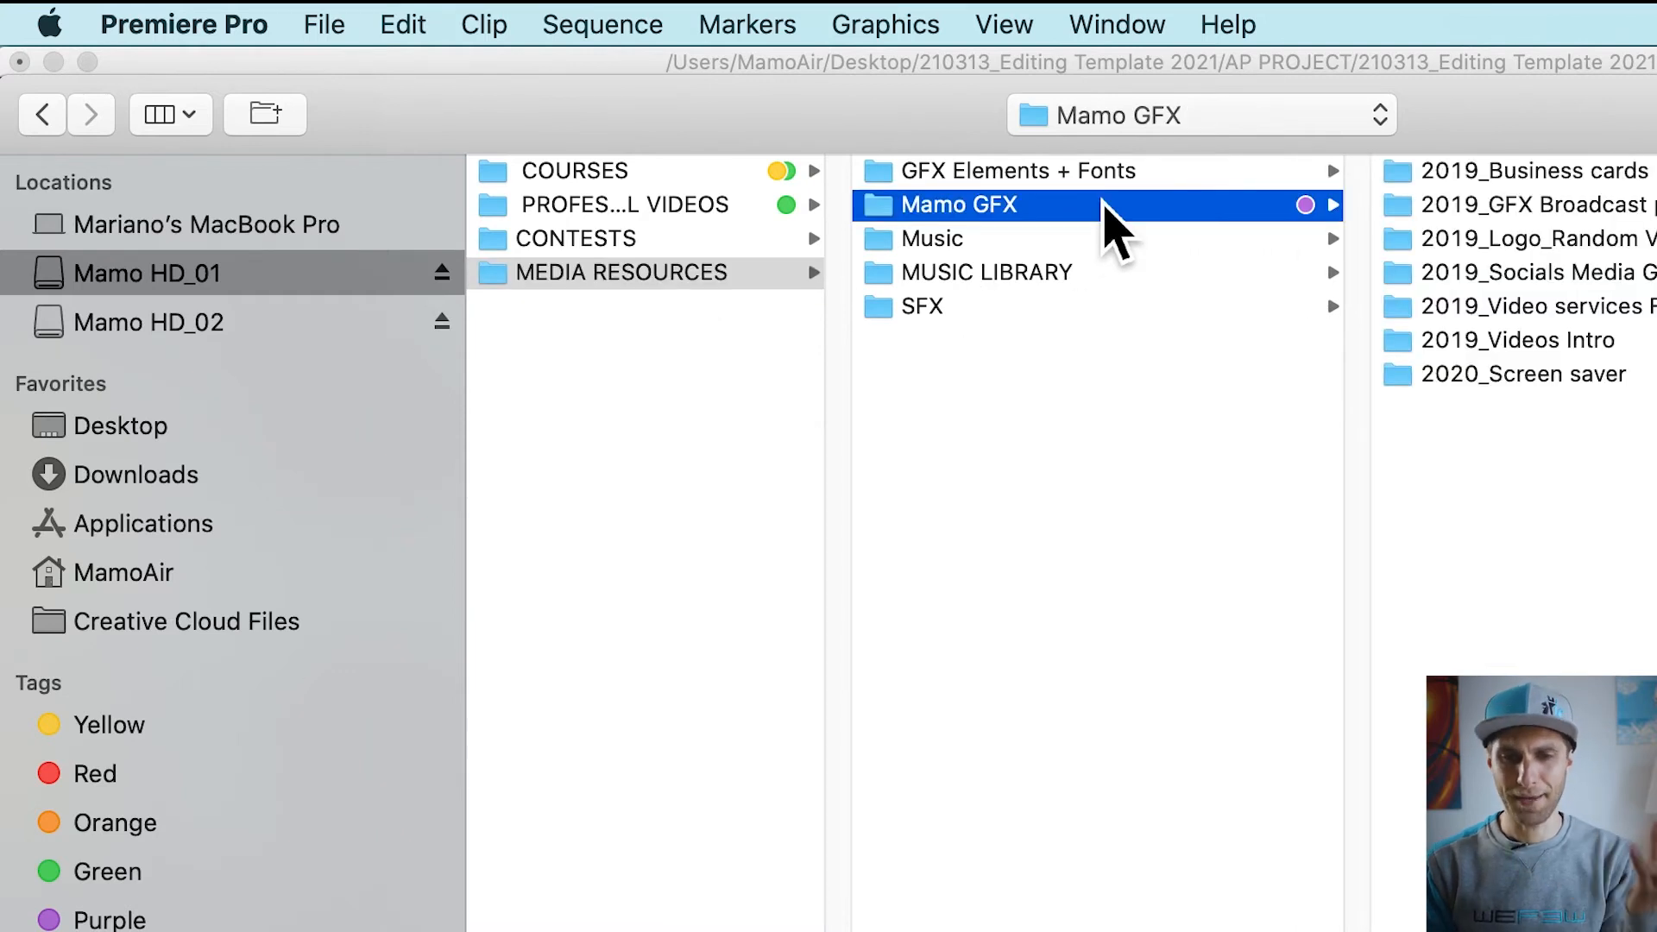
click(1622, 204)
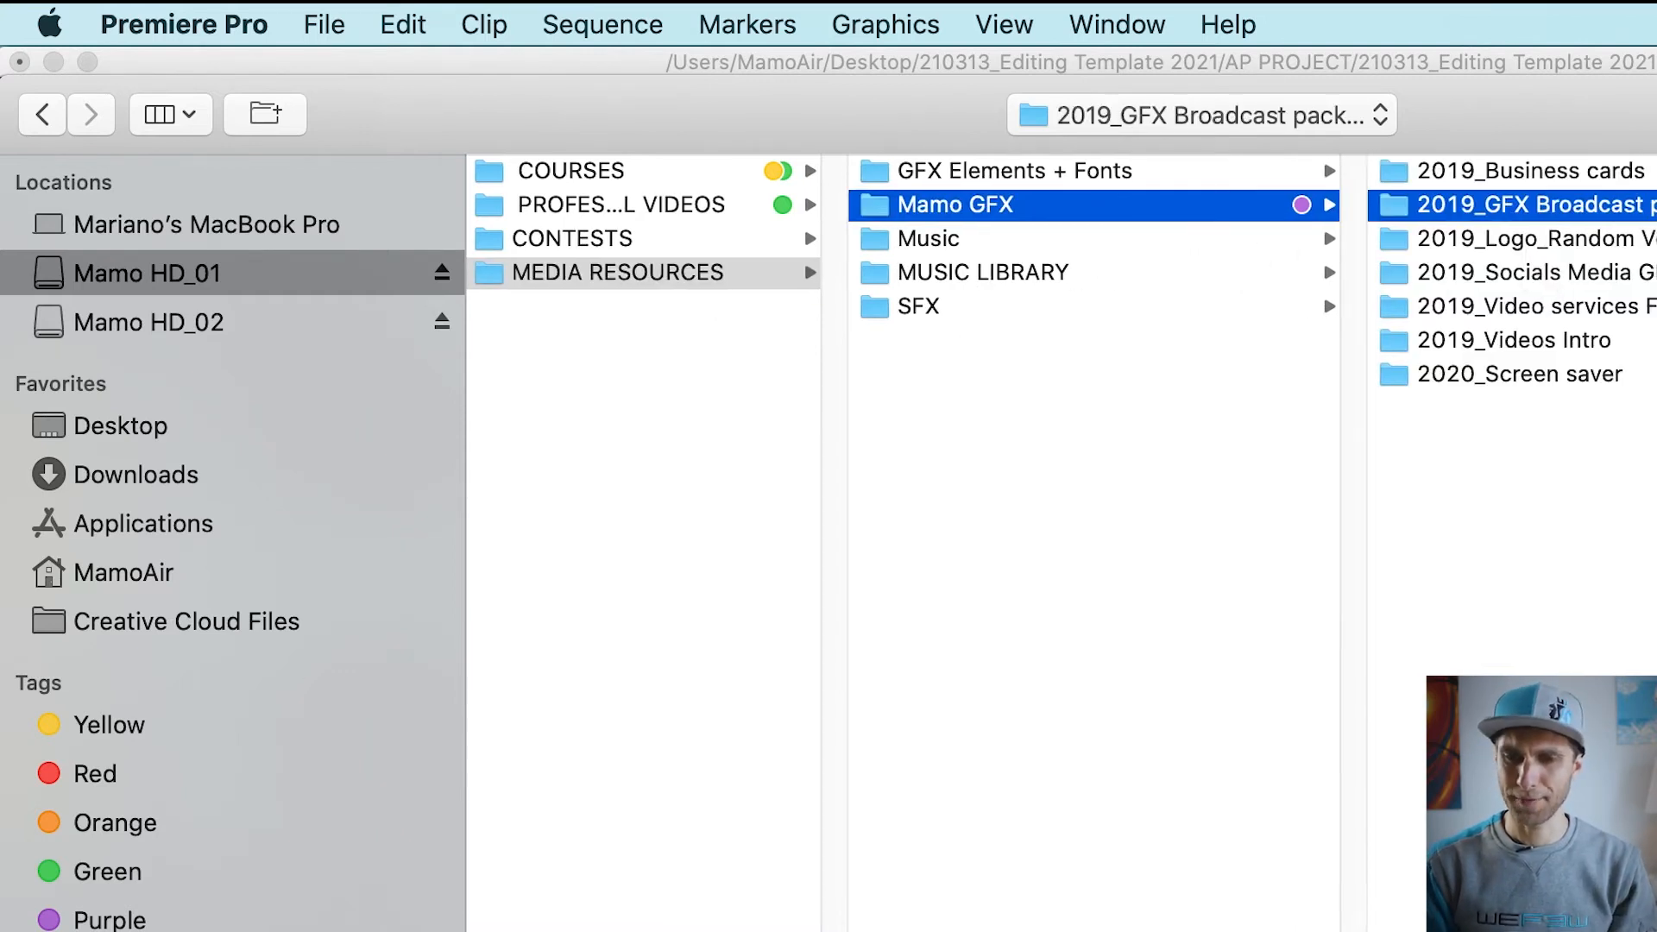
click(1622, 204)
click(1623, 204)
key(Return)
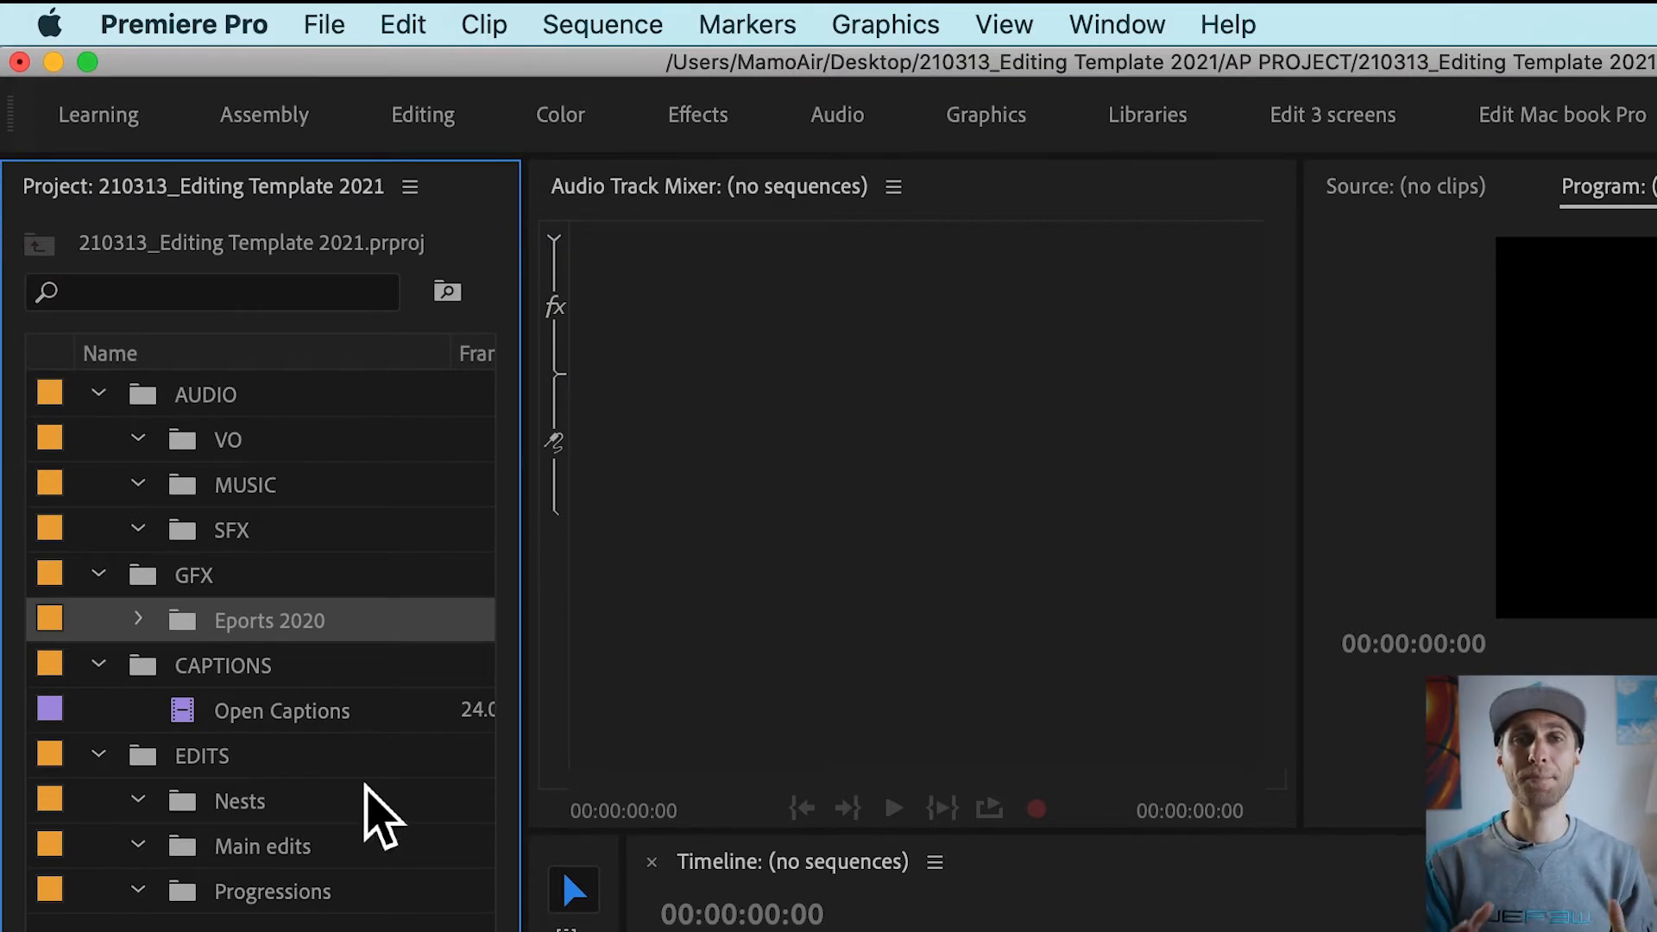
key(super+s)
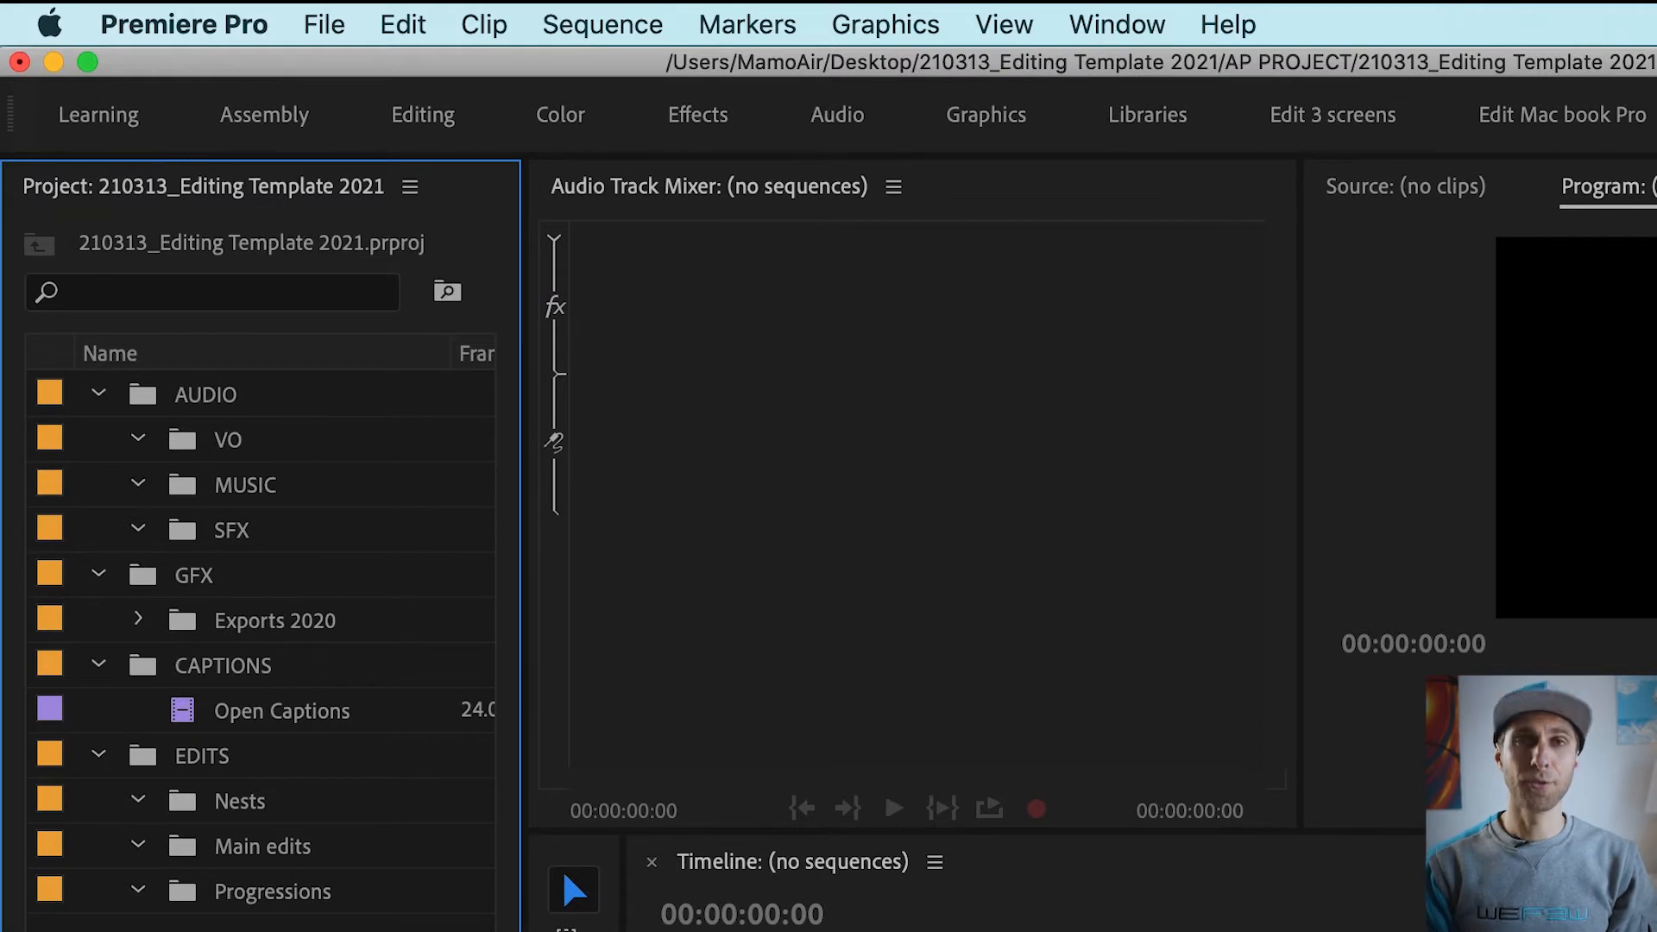
Step: Create a bin named "GRADE" at the top level of the project
key(super+b)
text(GRADE)
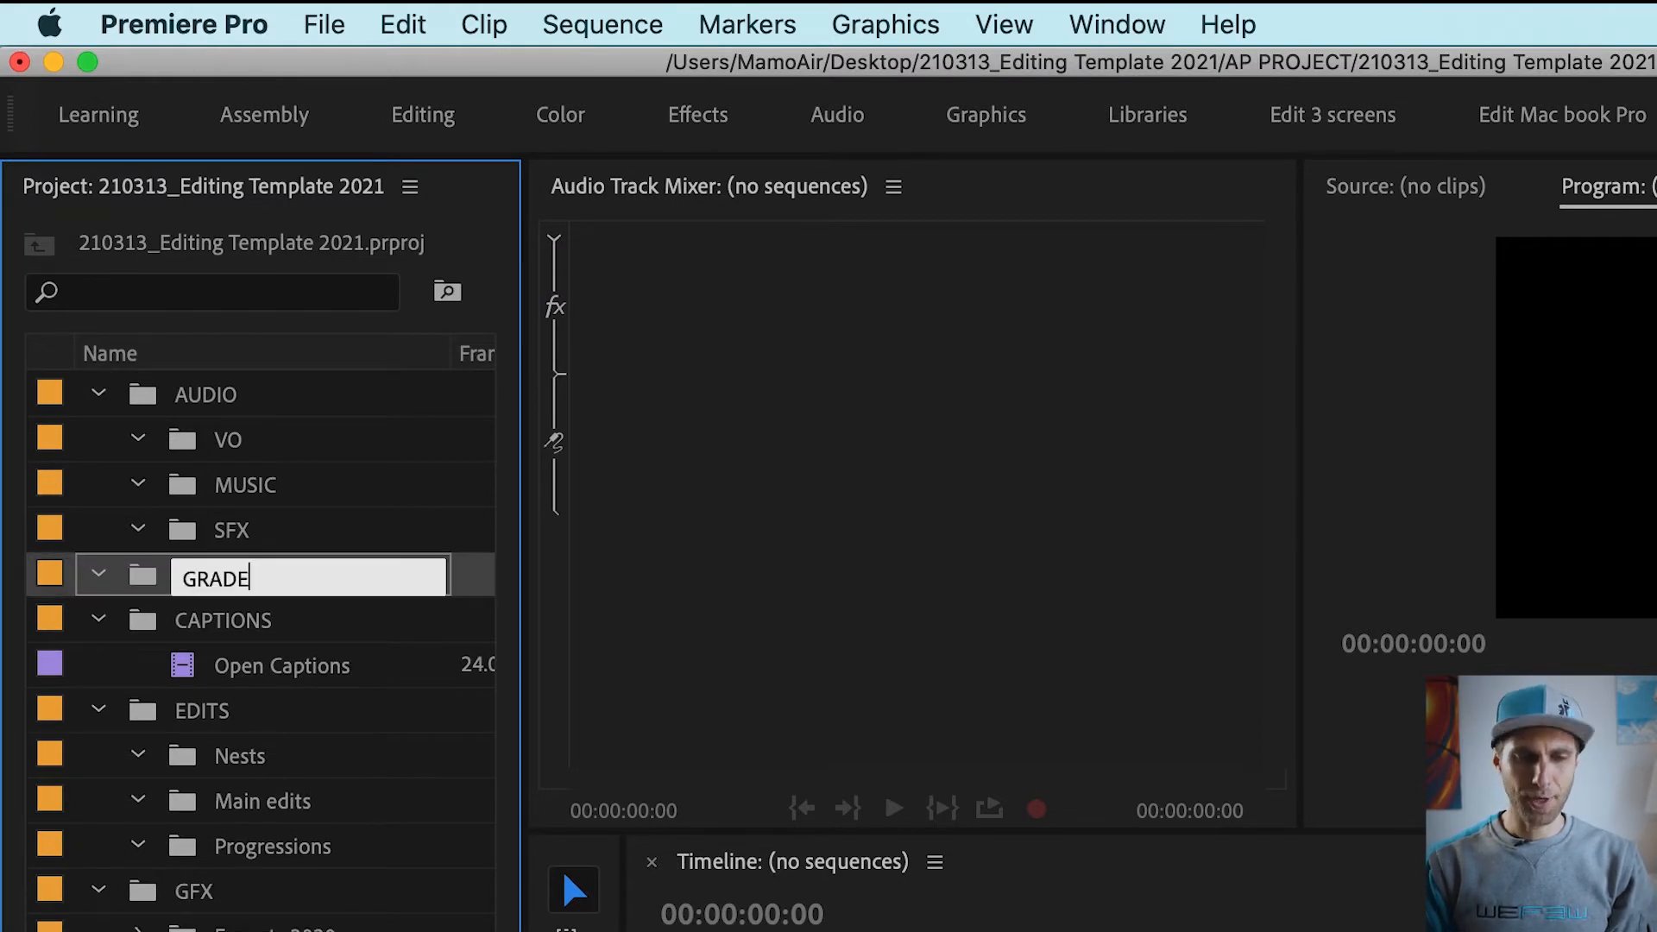
key(Tab)
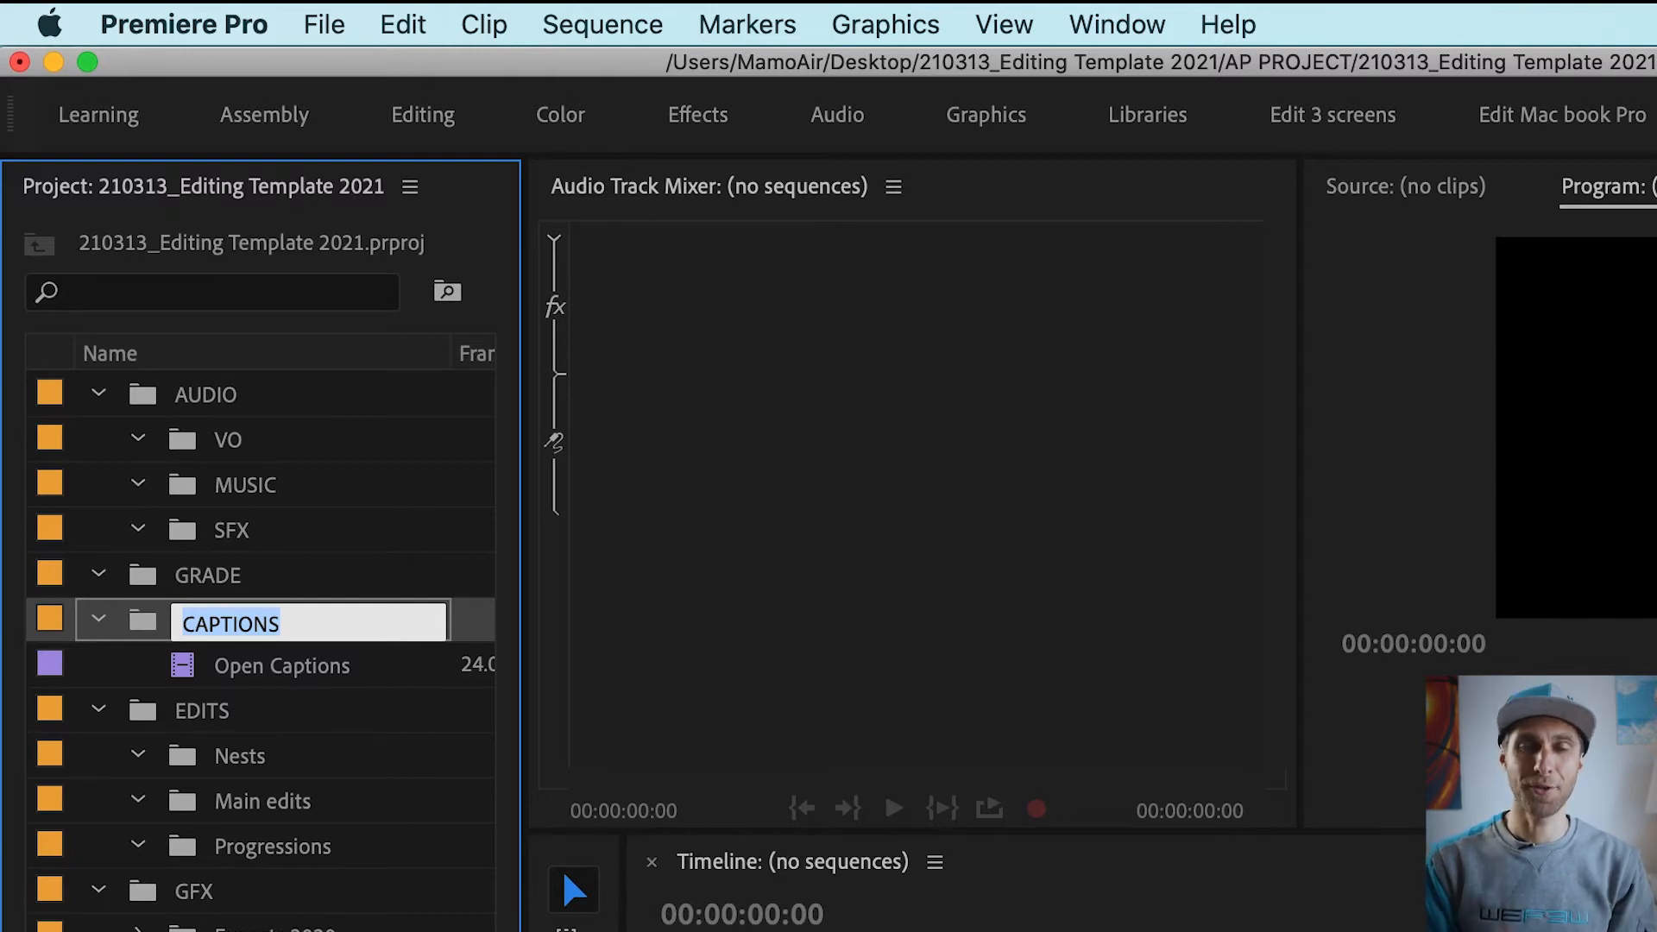
Step: Create a black (000000) color matte named "Letterbox" inside the GRADE bin, 1920 by 960 at 24.00 fps with square pixels
click(209, 576)
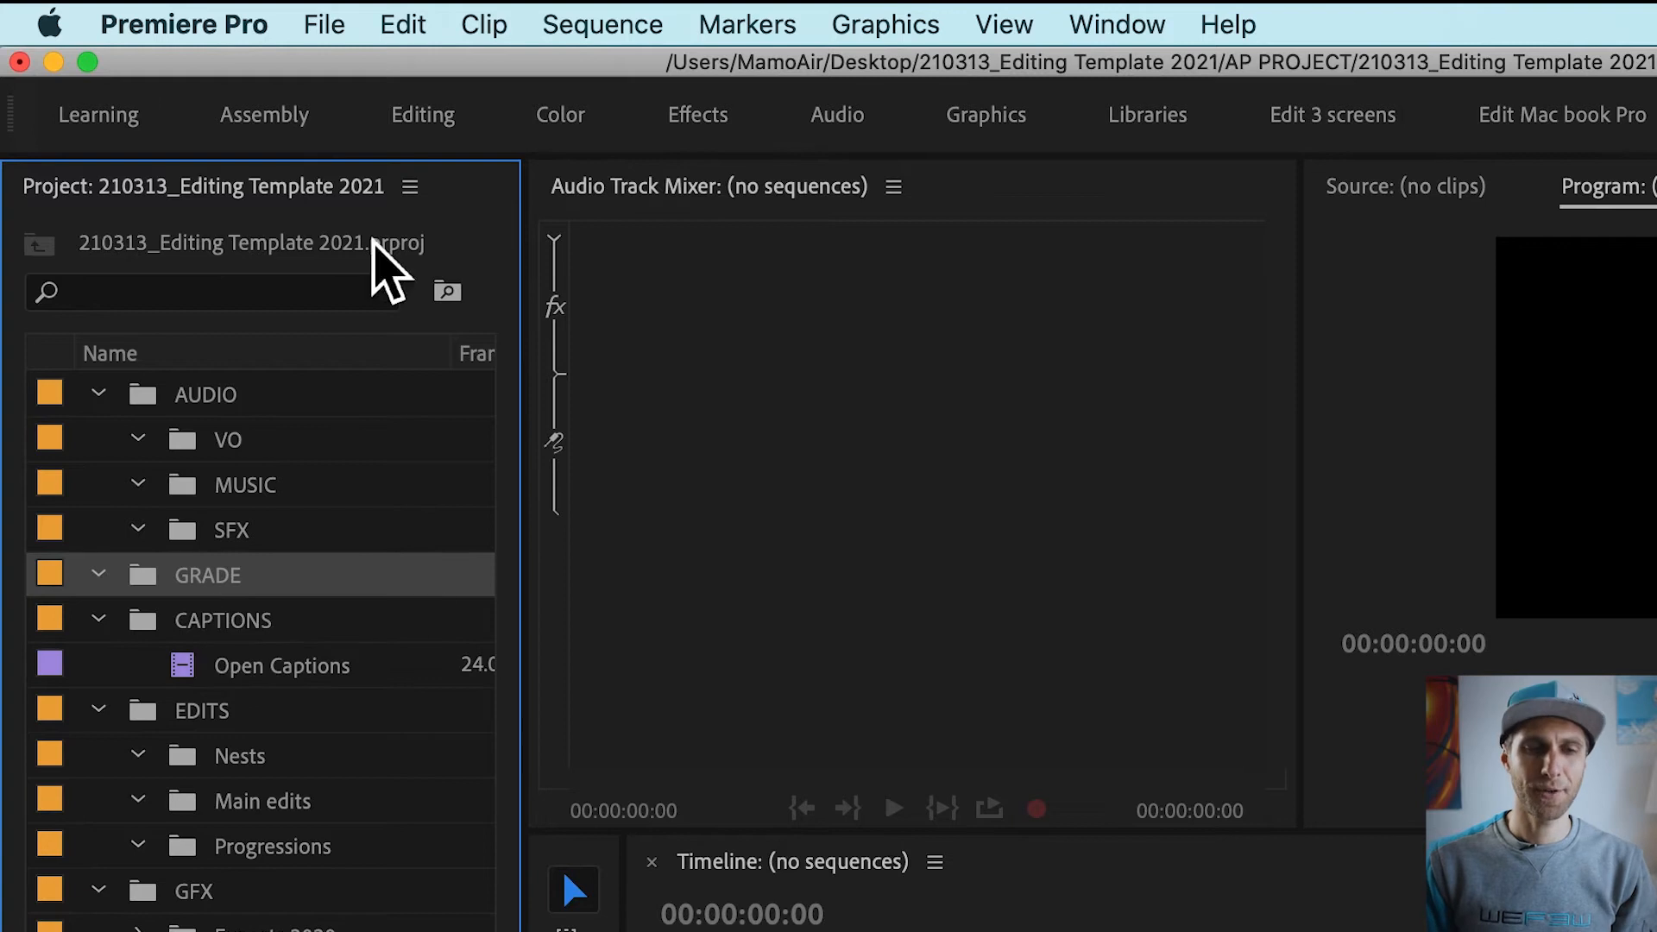
click(336, 41)
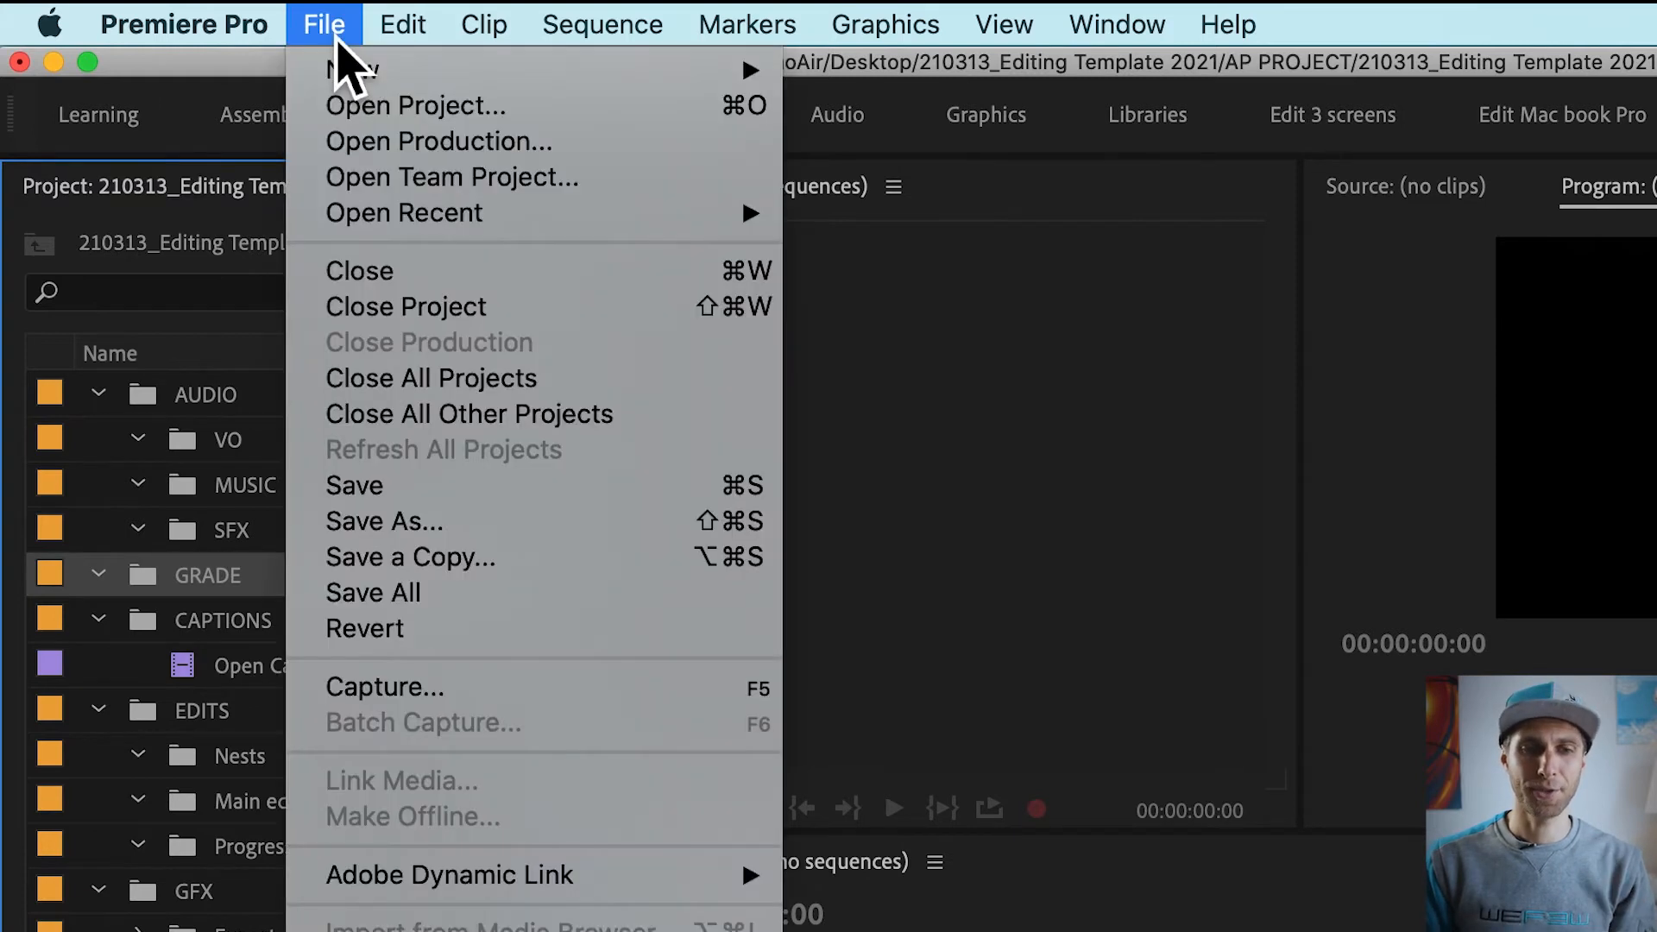
mouse_move(354, 83)
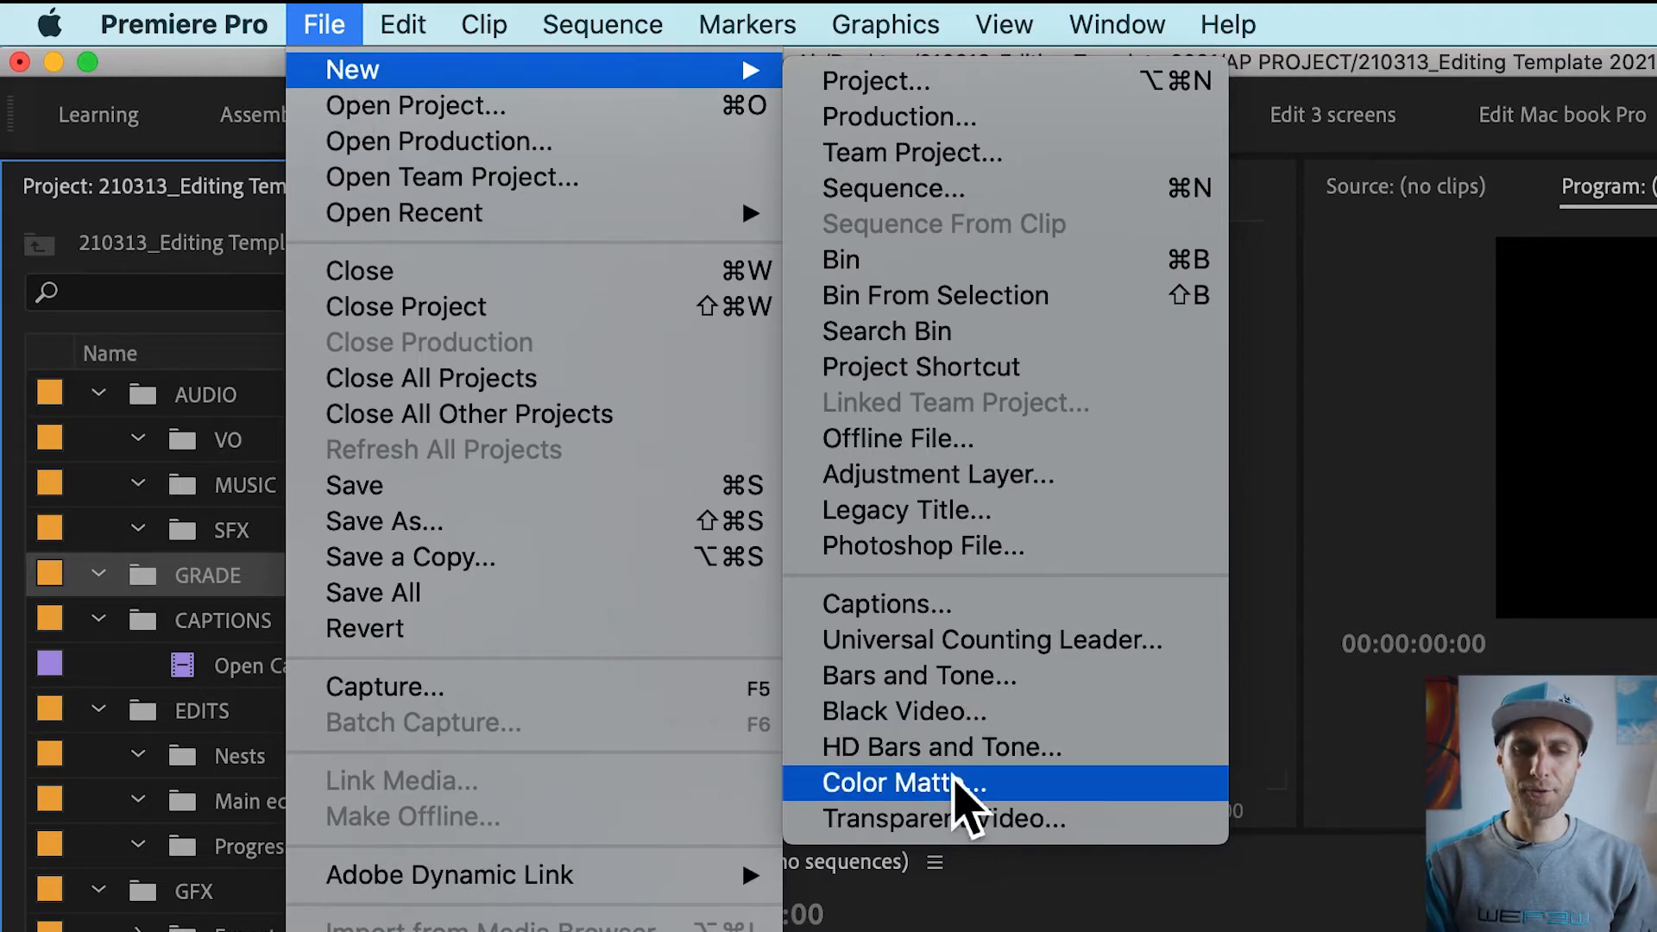
click(954, 782)
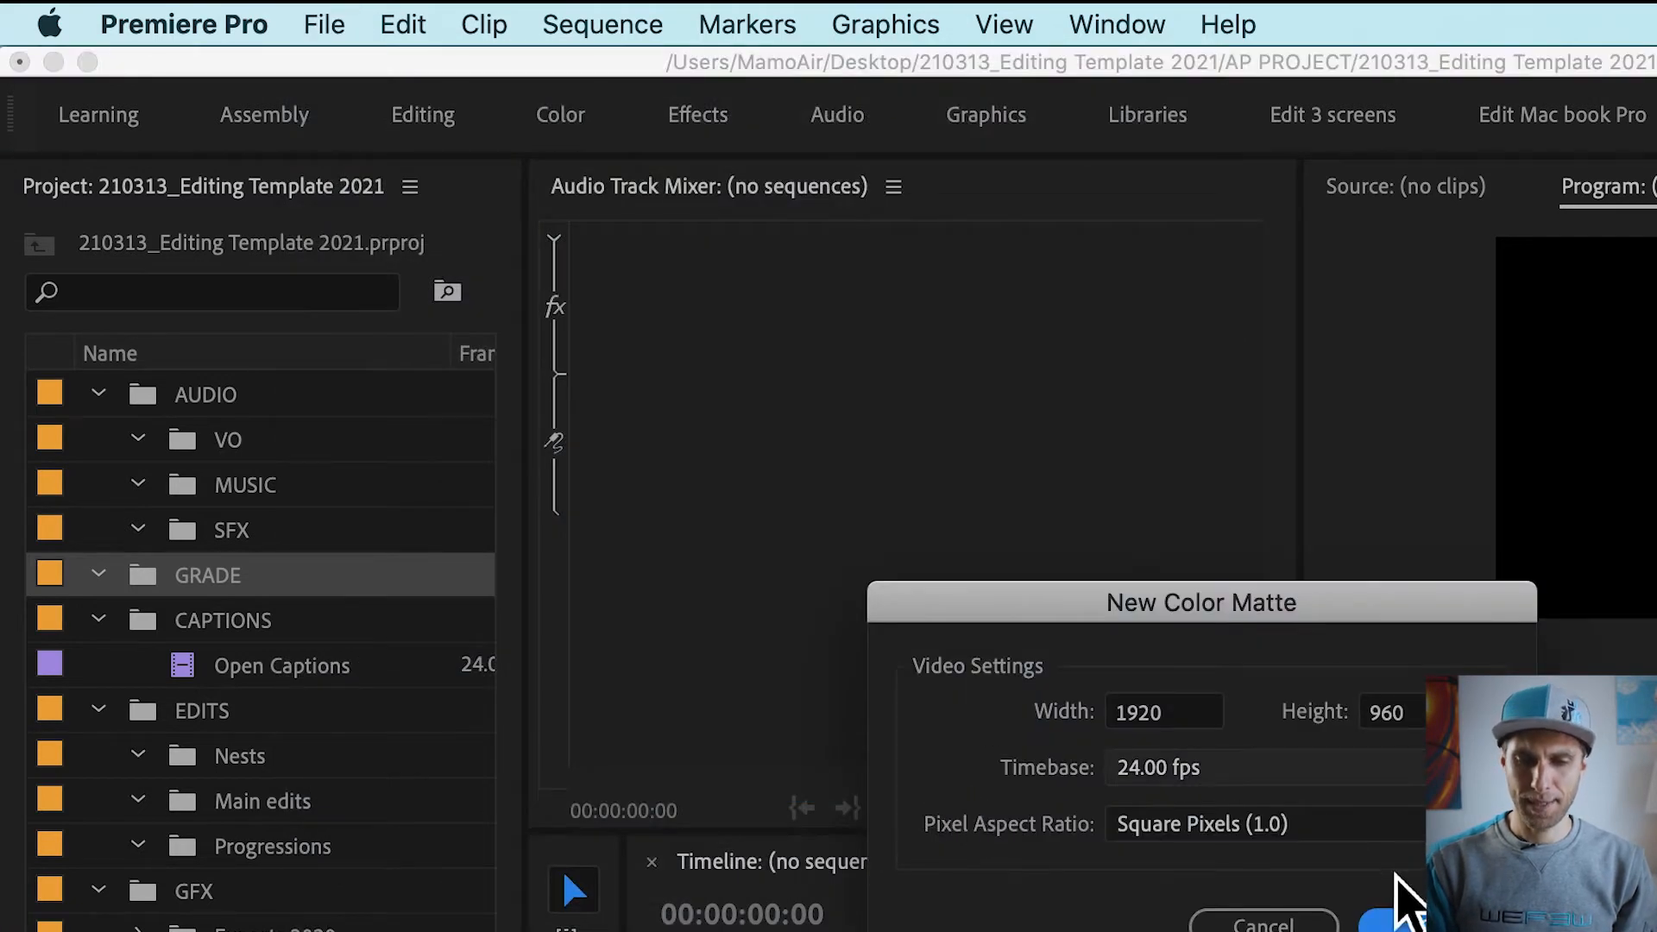
click(1433, 924)
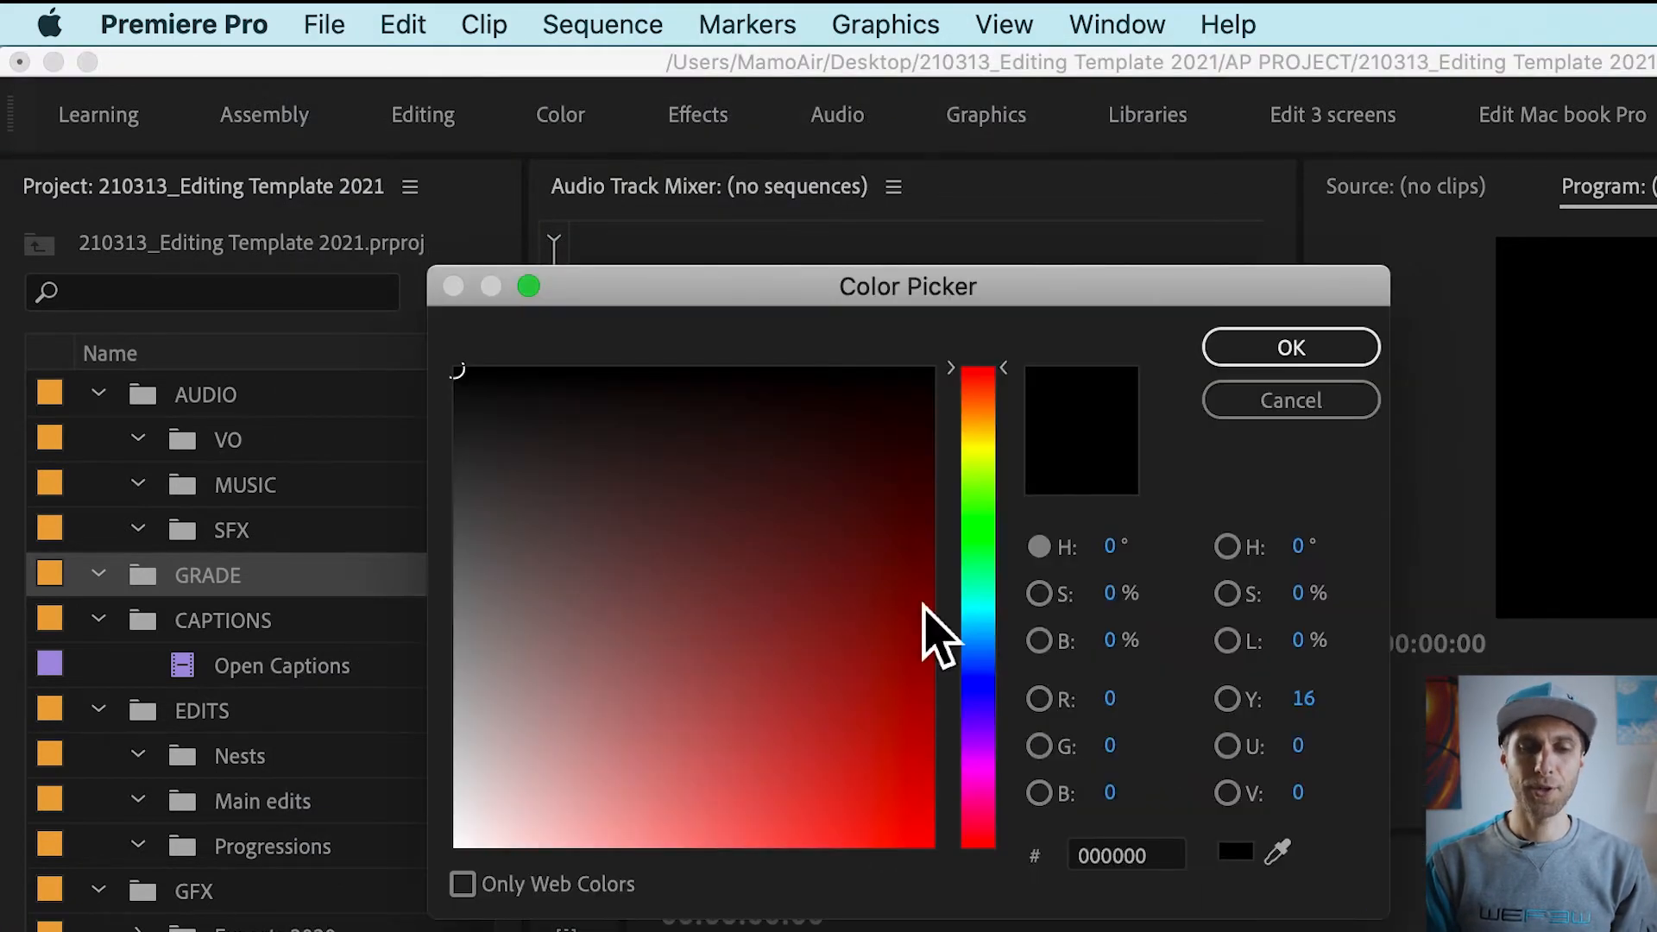
click(1308, 351)
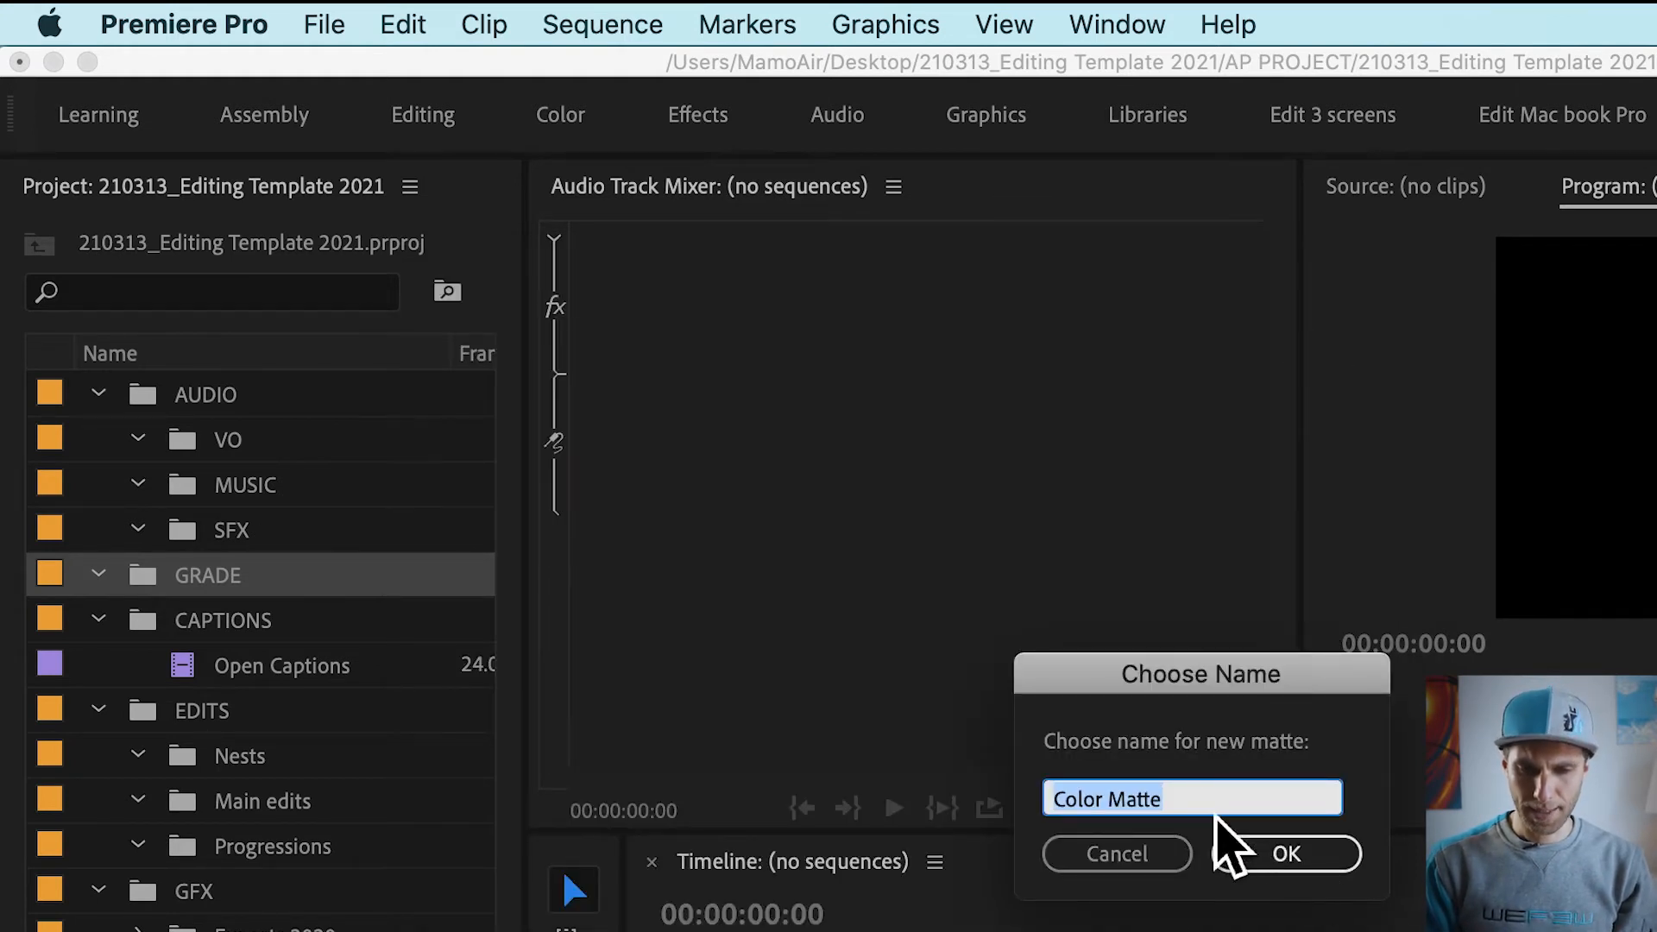
text(Letterbox)
key(Return)
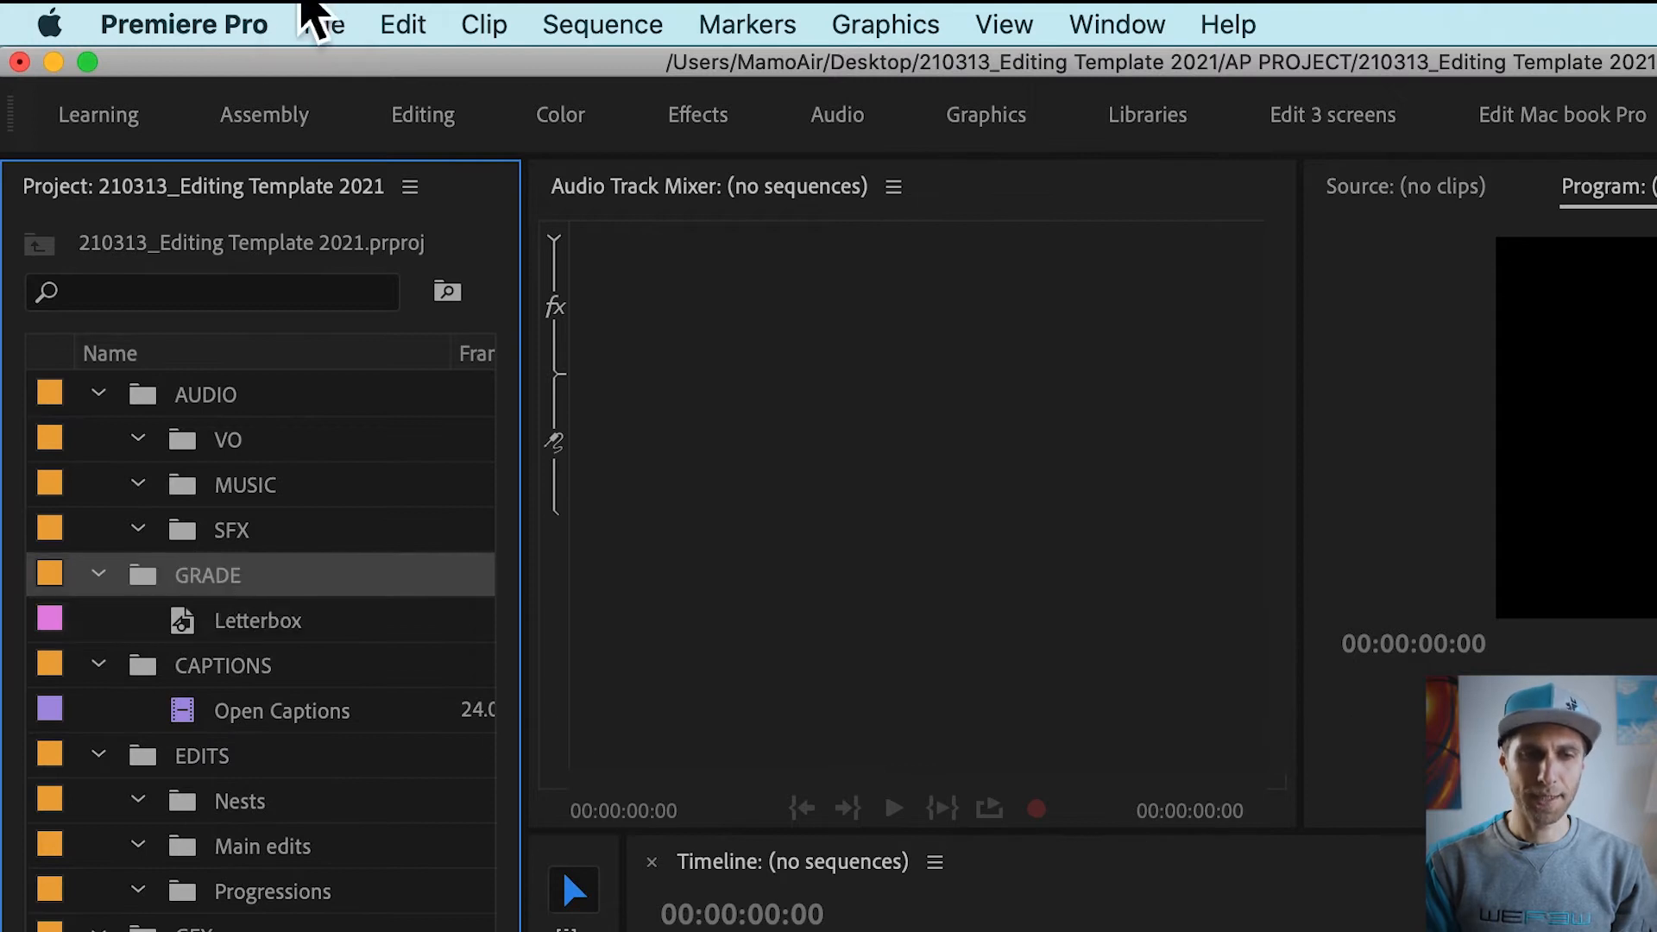
Step: Create a color matte named "Vignette" in the GRADE bin, 1920 by 960 at 24.00 fps with square pixels
click(345, 28)
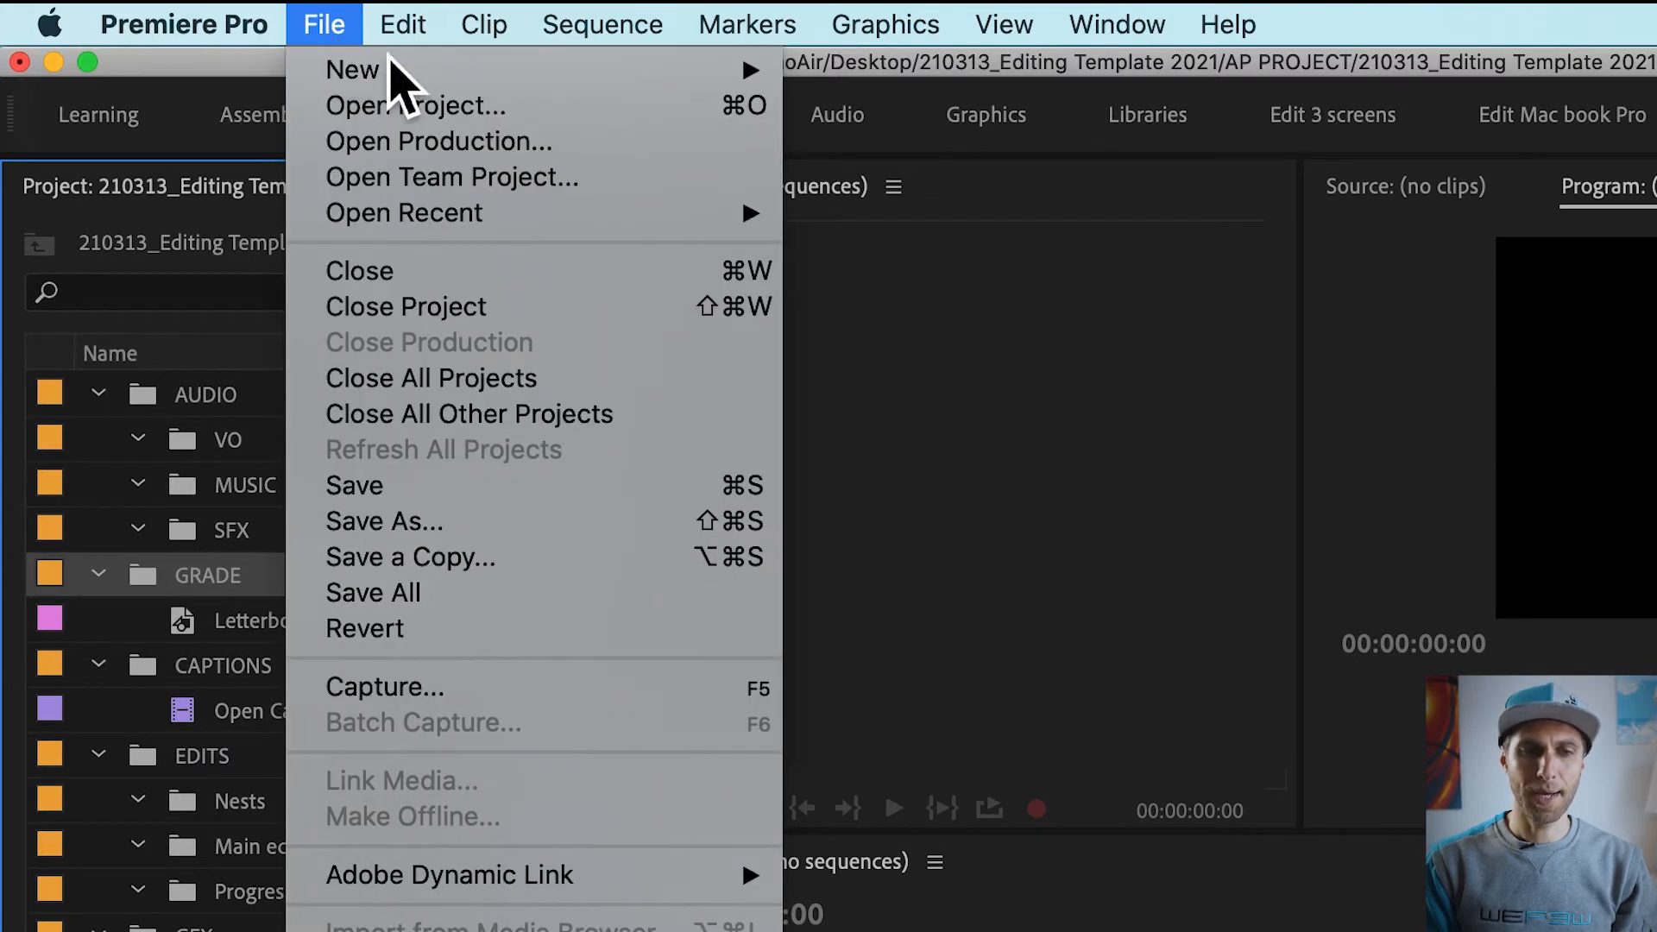
mouse_move(363, 71)
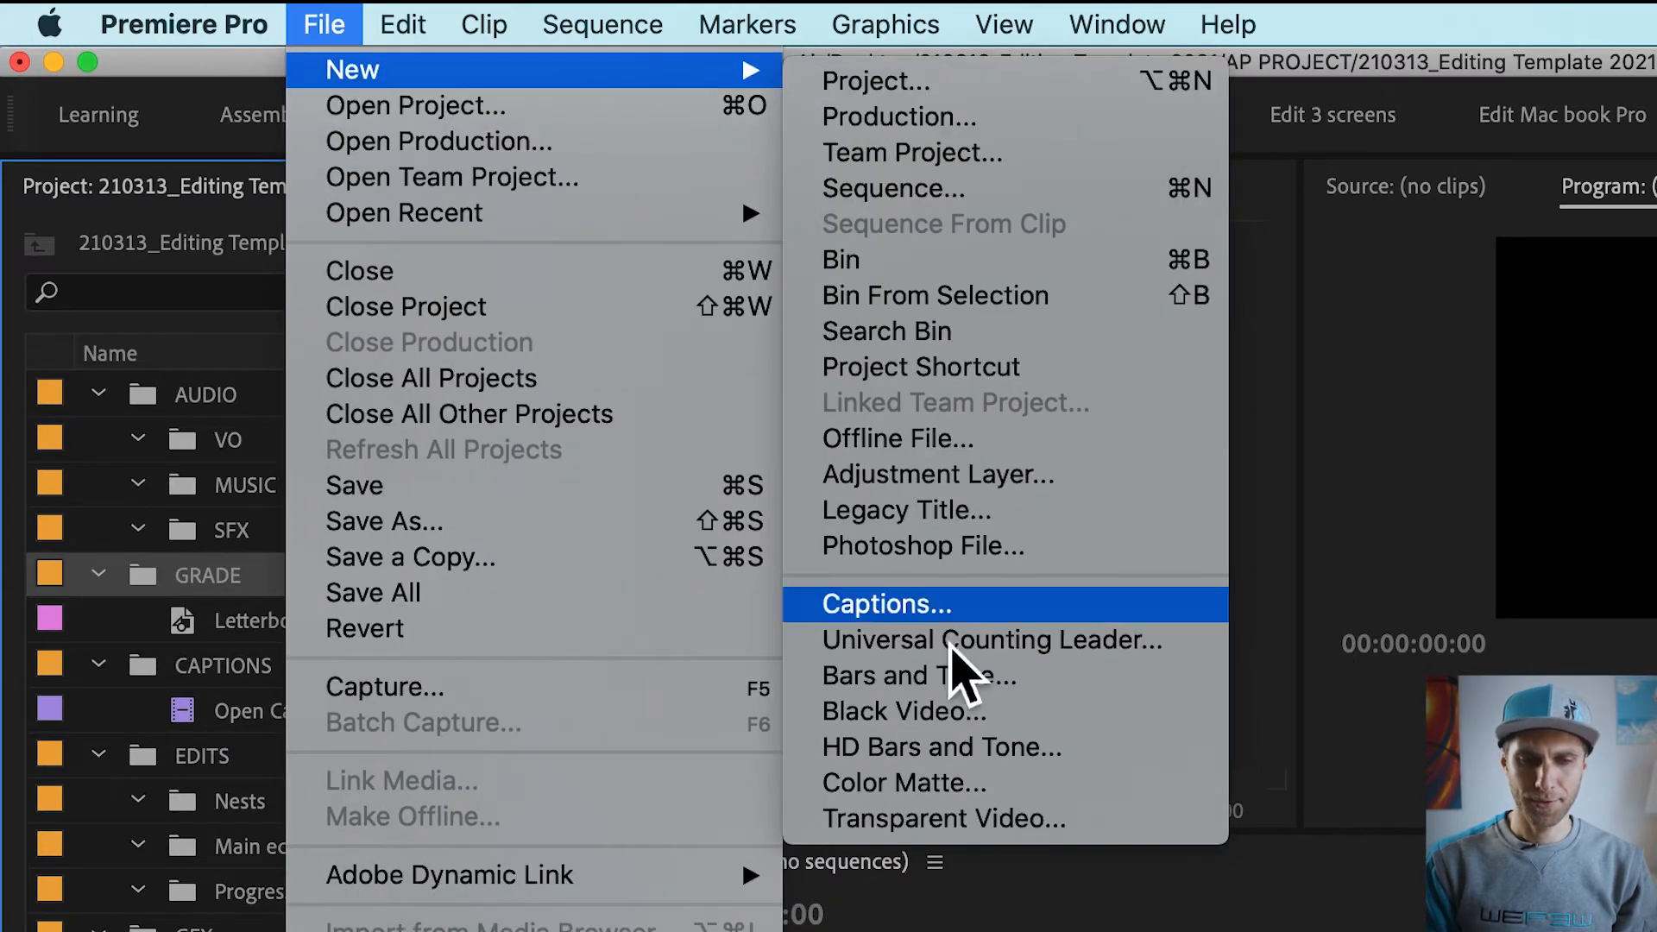
click(950, 783)
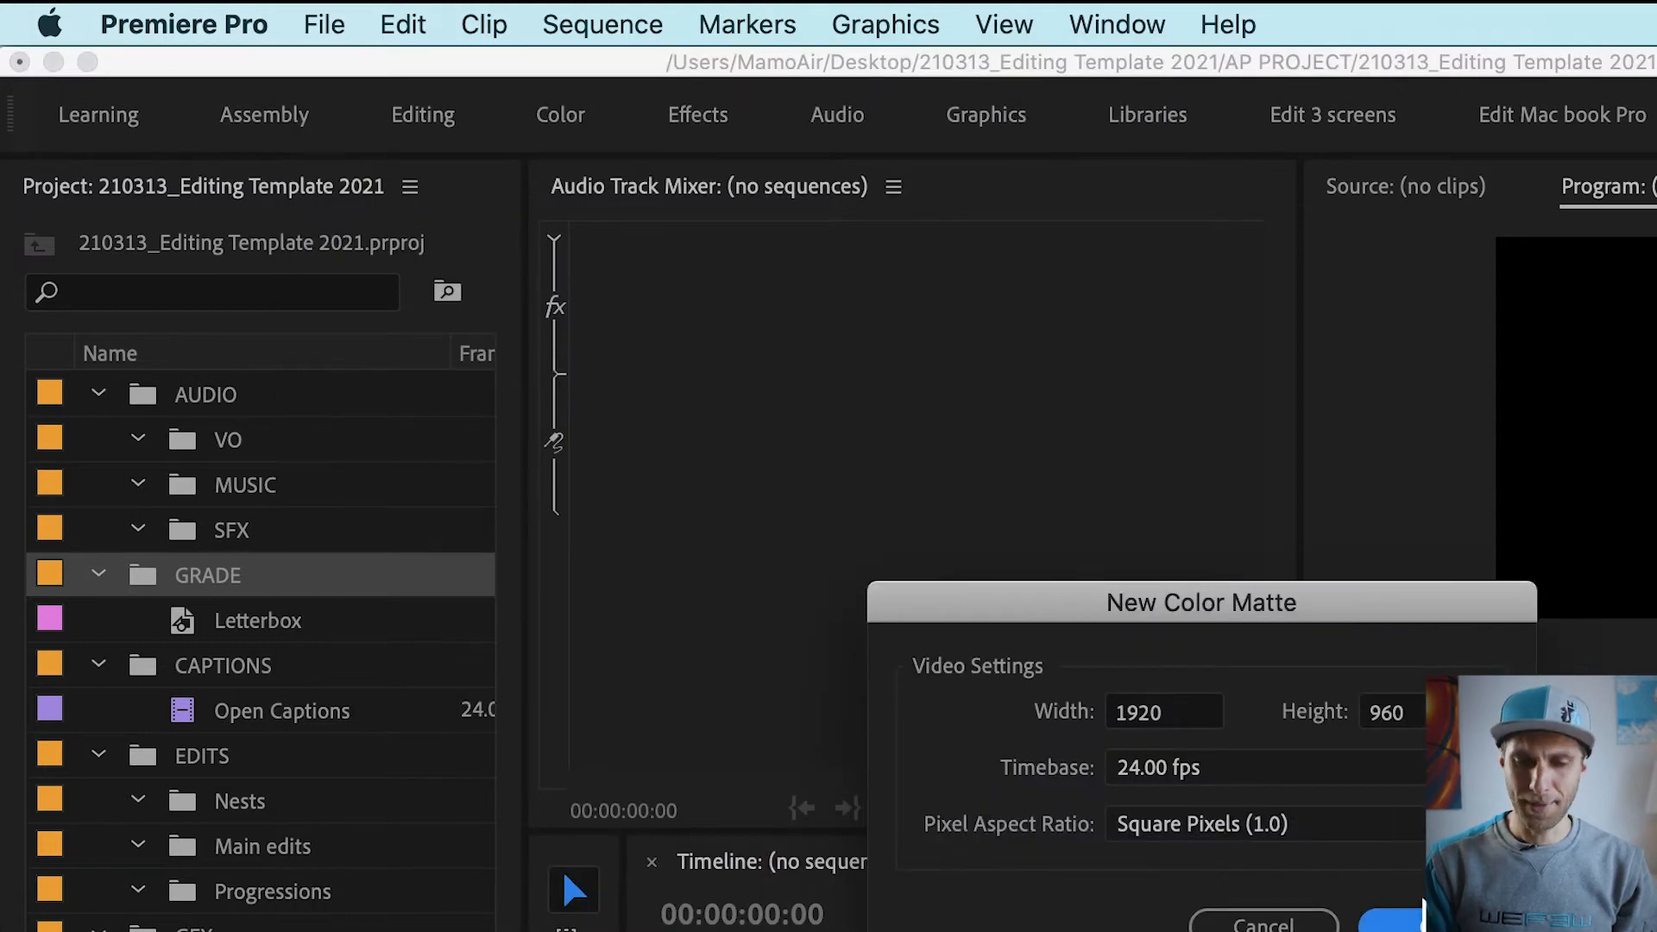
click(1419, 916)
click(1348, 355)
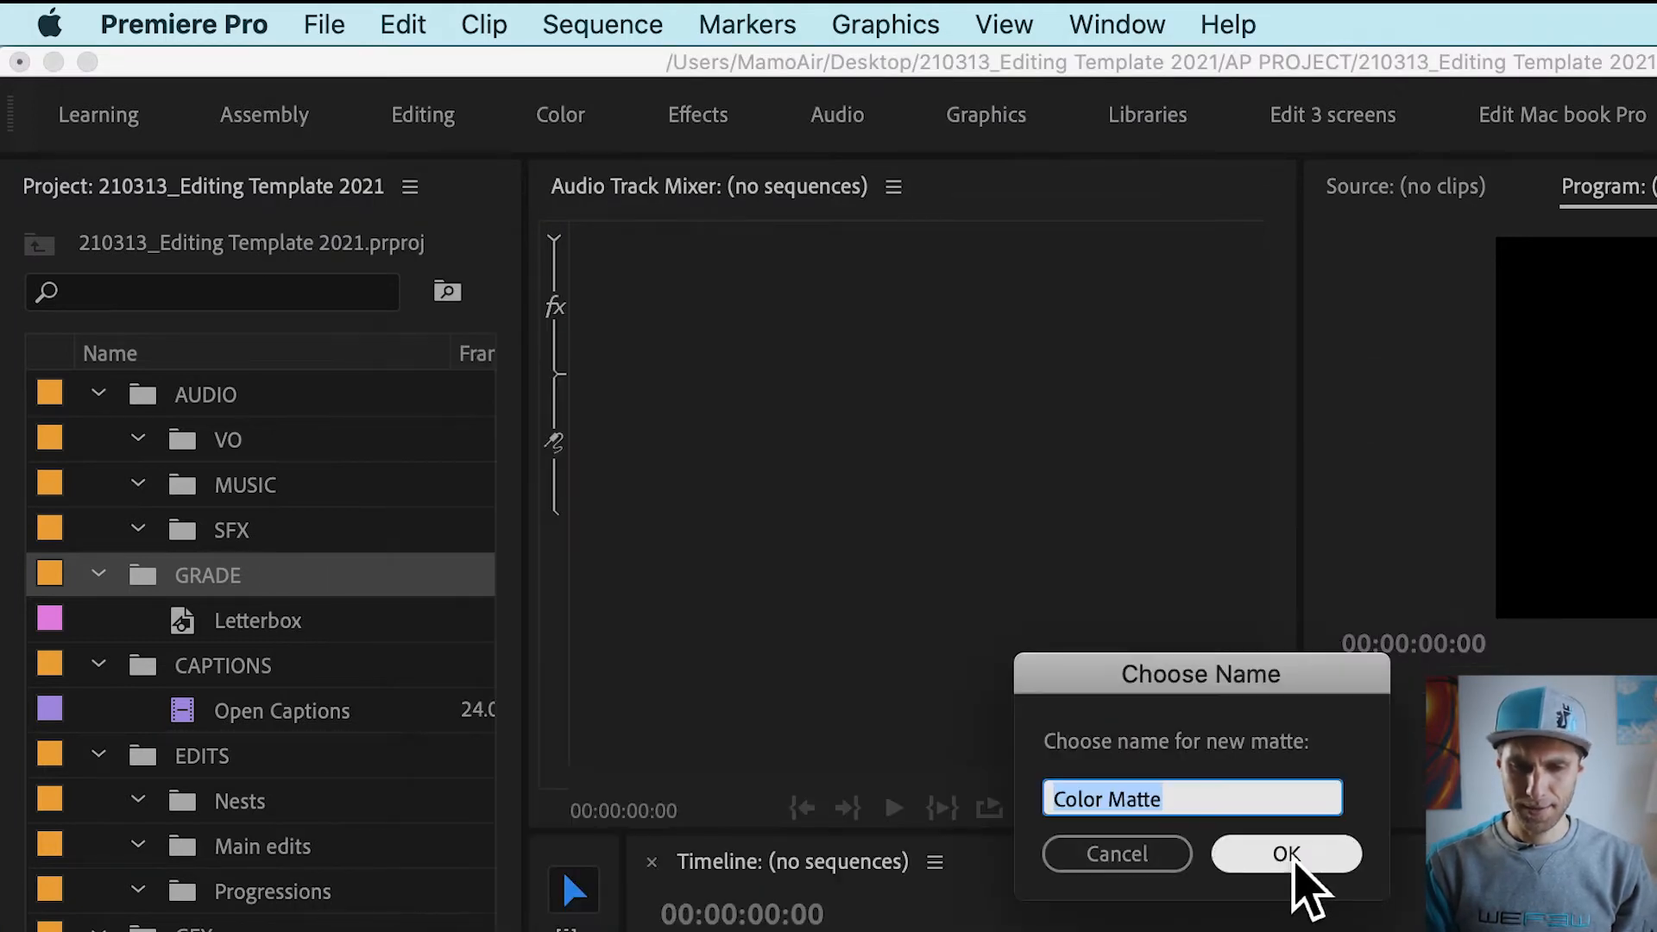
text(Vignette)
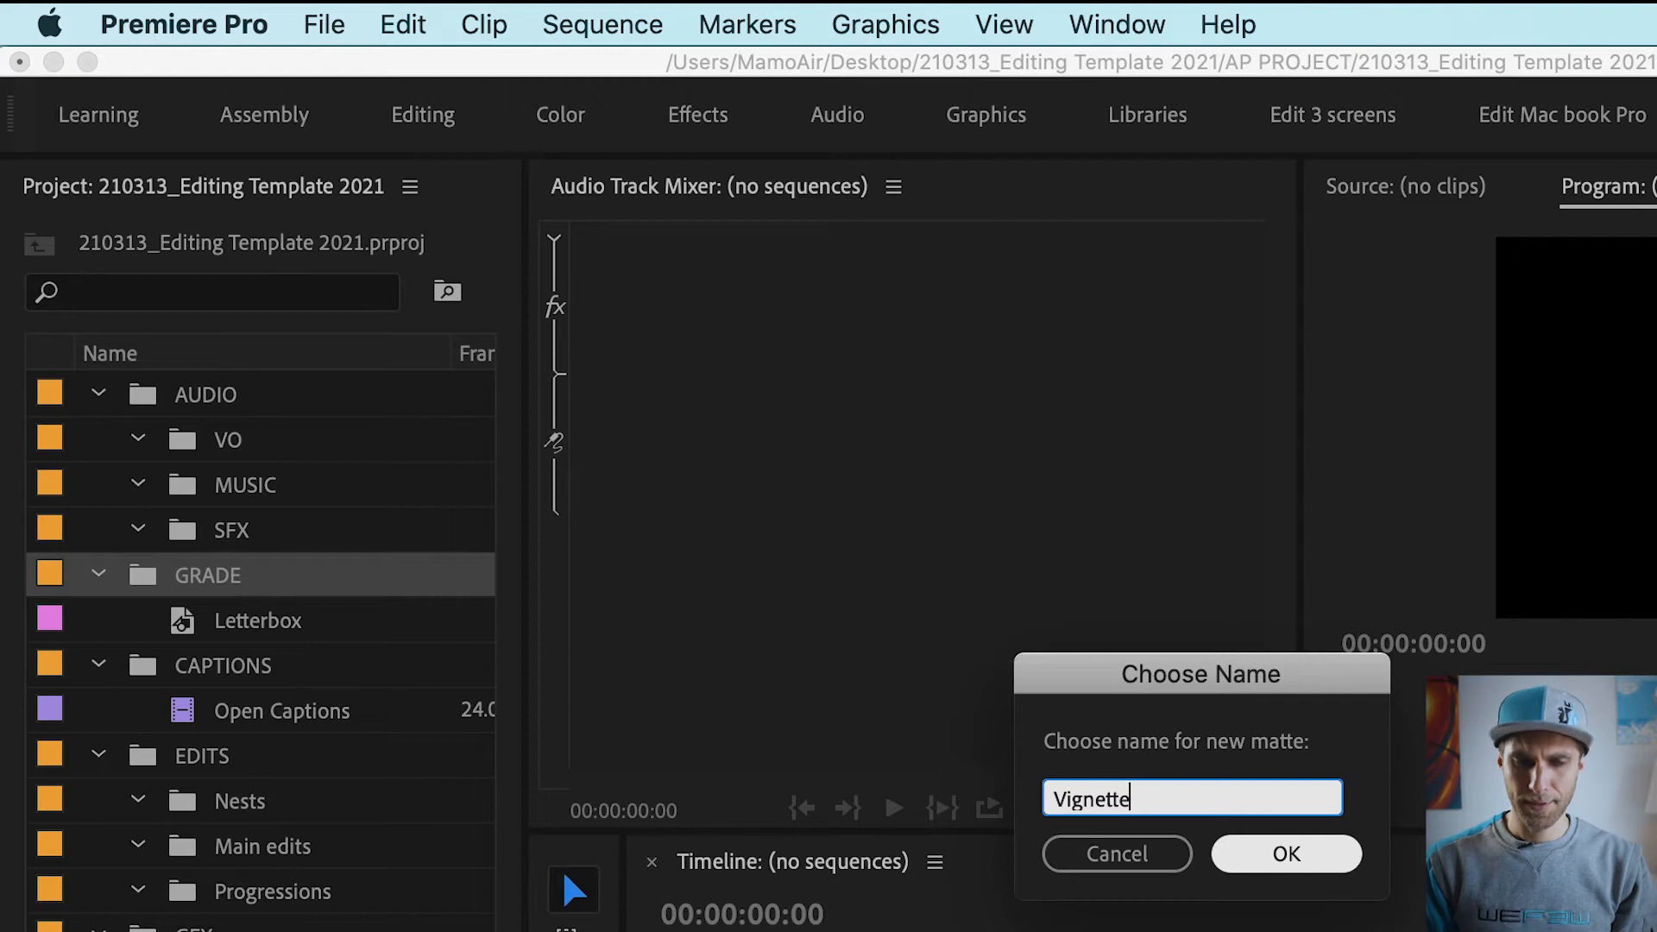
key(Return)
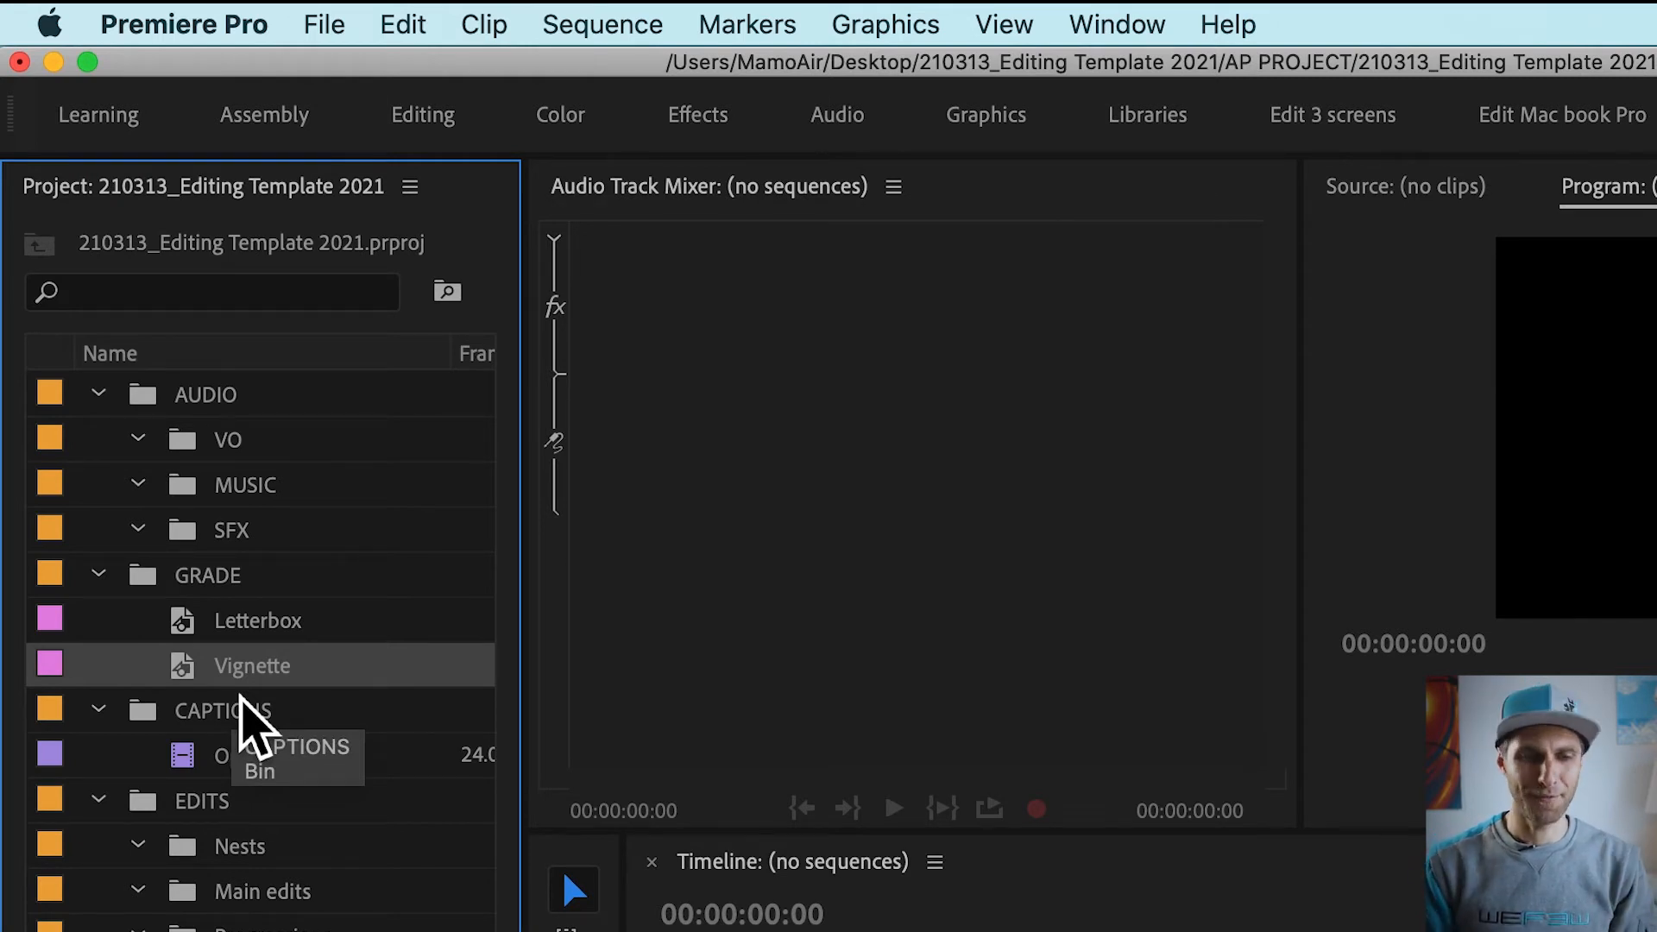
Step: Create an adjustment layer inside the GRADE bin, 1920 by 960 at 24.00 fps with square pixels
key(Up)
click(343, 26)
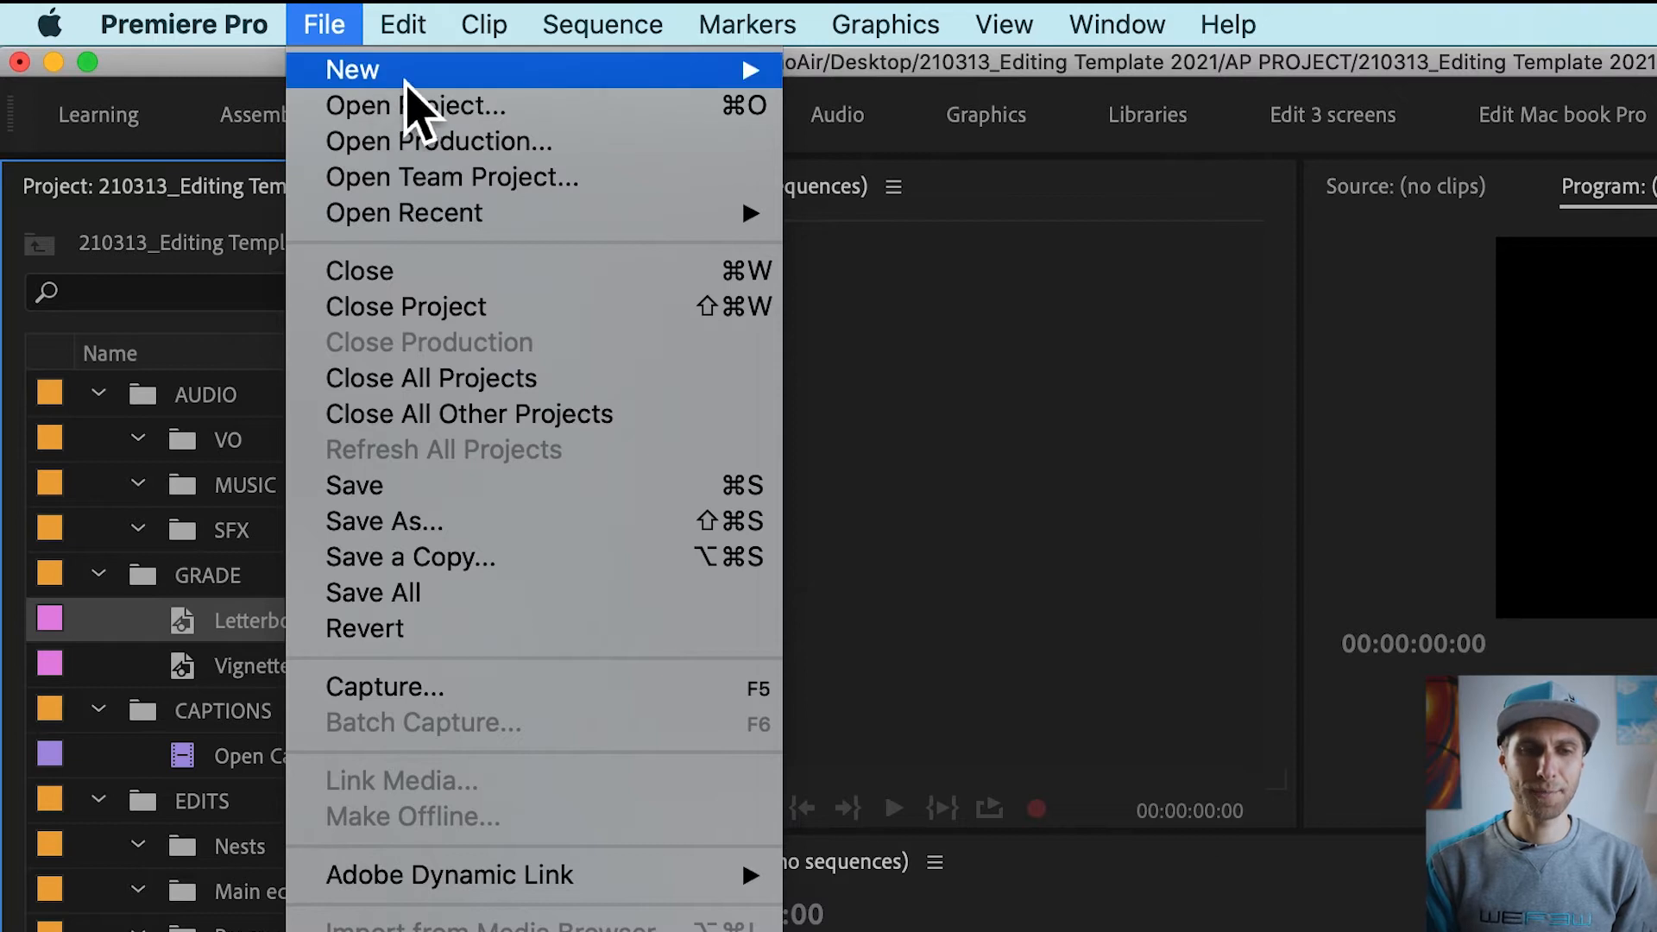
mouse_move(406, 76)
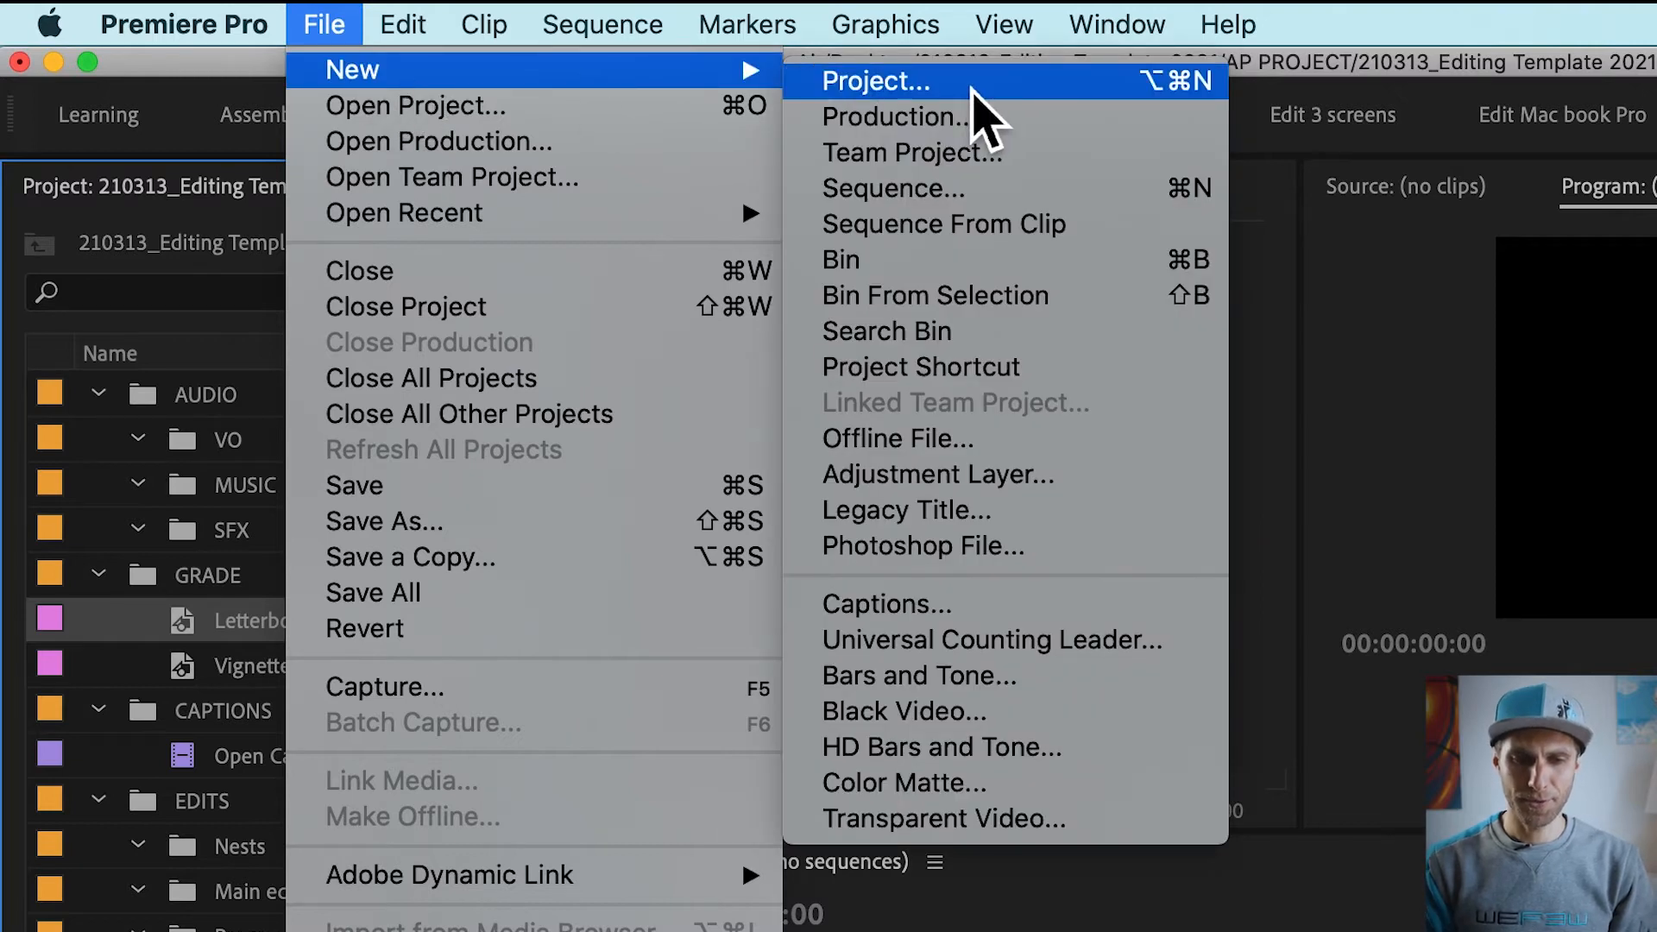
click(984, 475)
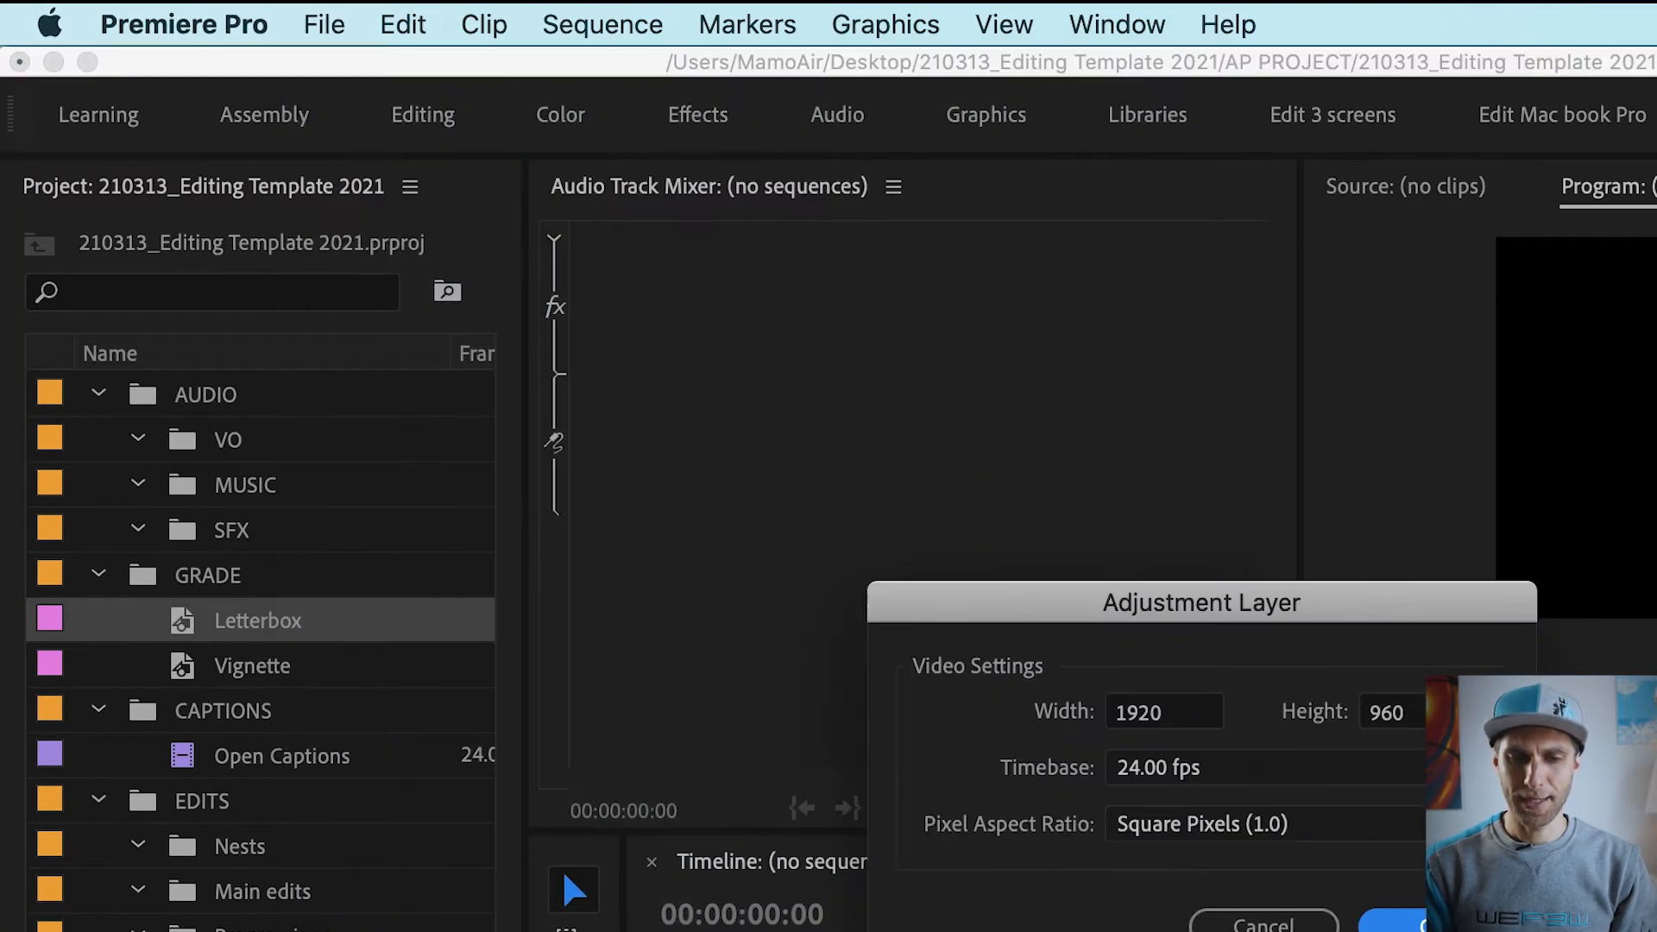
key(Return)
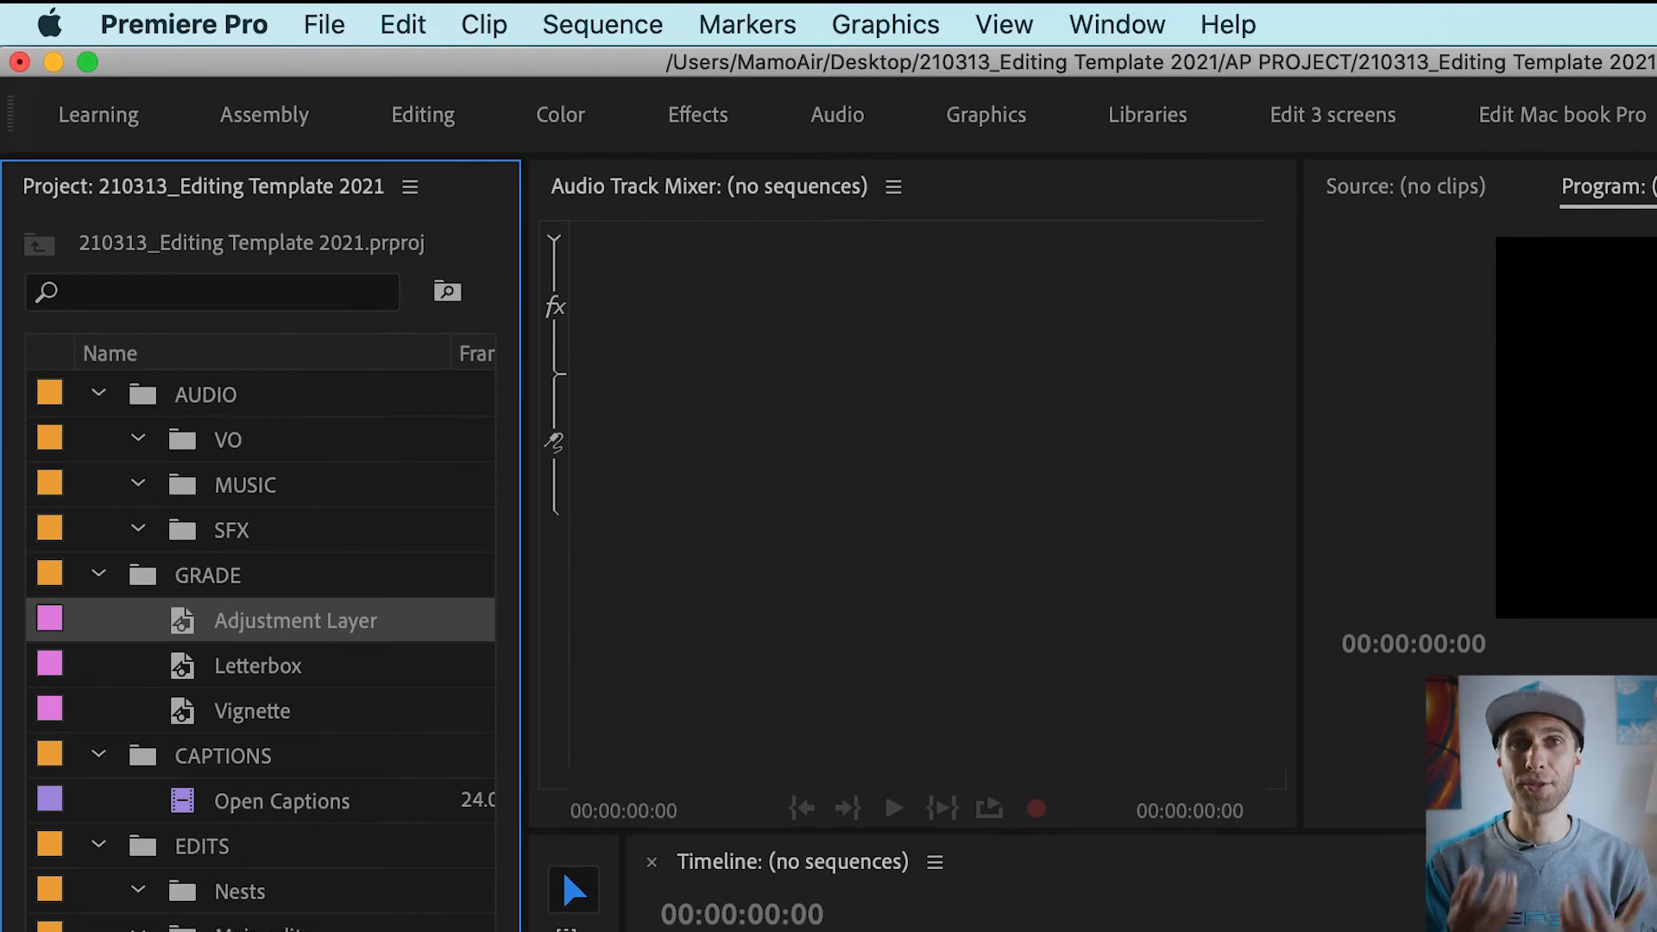
Step: Rename the adjustment layer in the GRADE bin to "Colour grade"
click(308, 628)
text(Colour grade)
key(Tab)
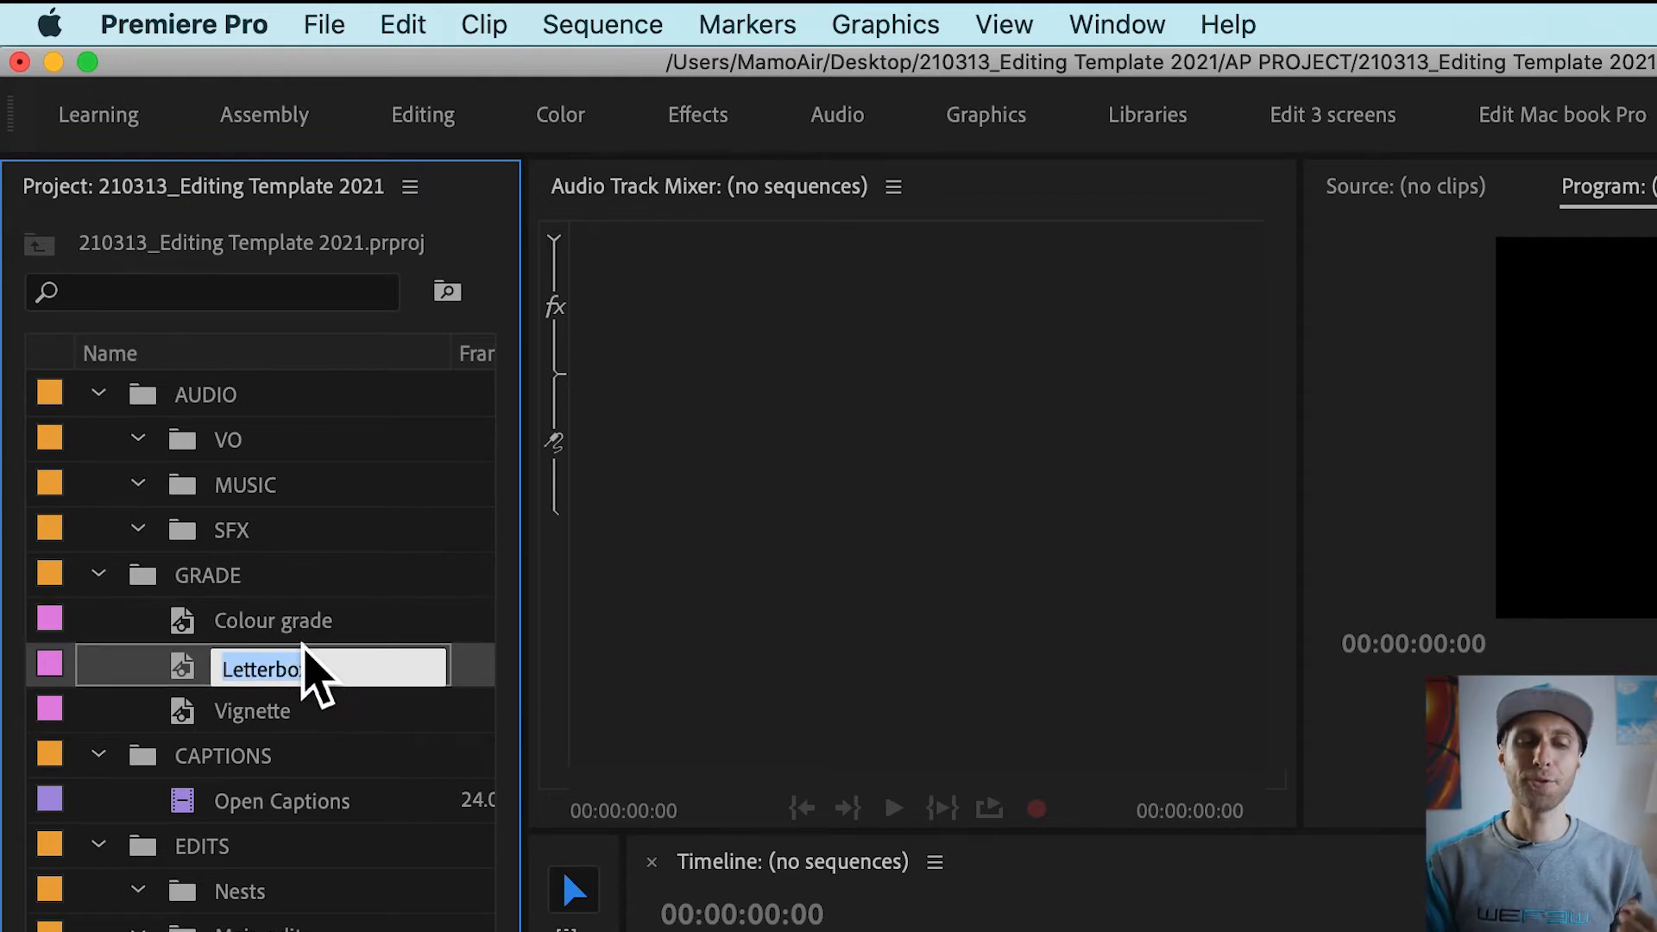
click(306, 628)
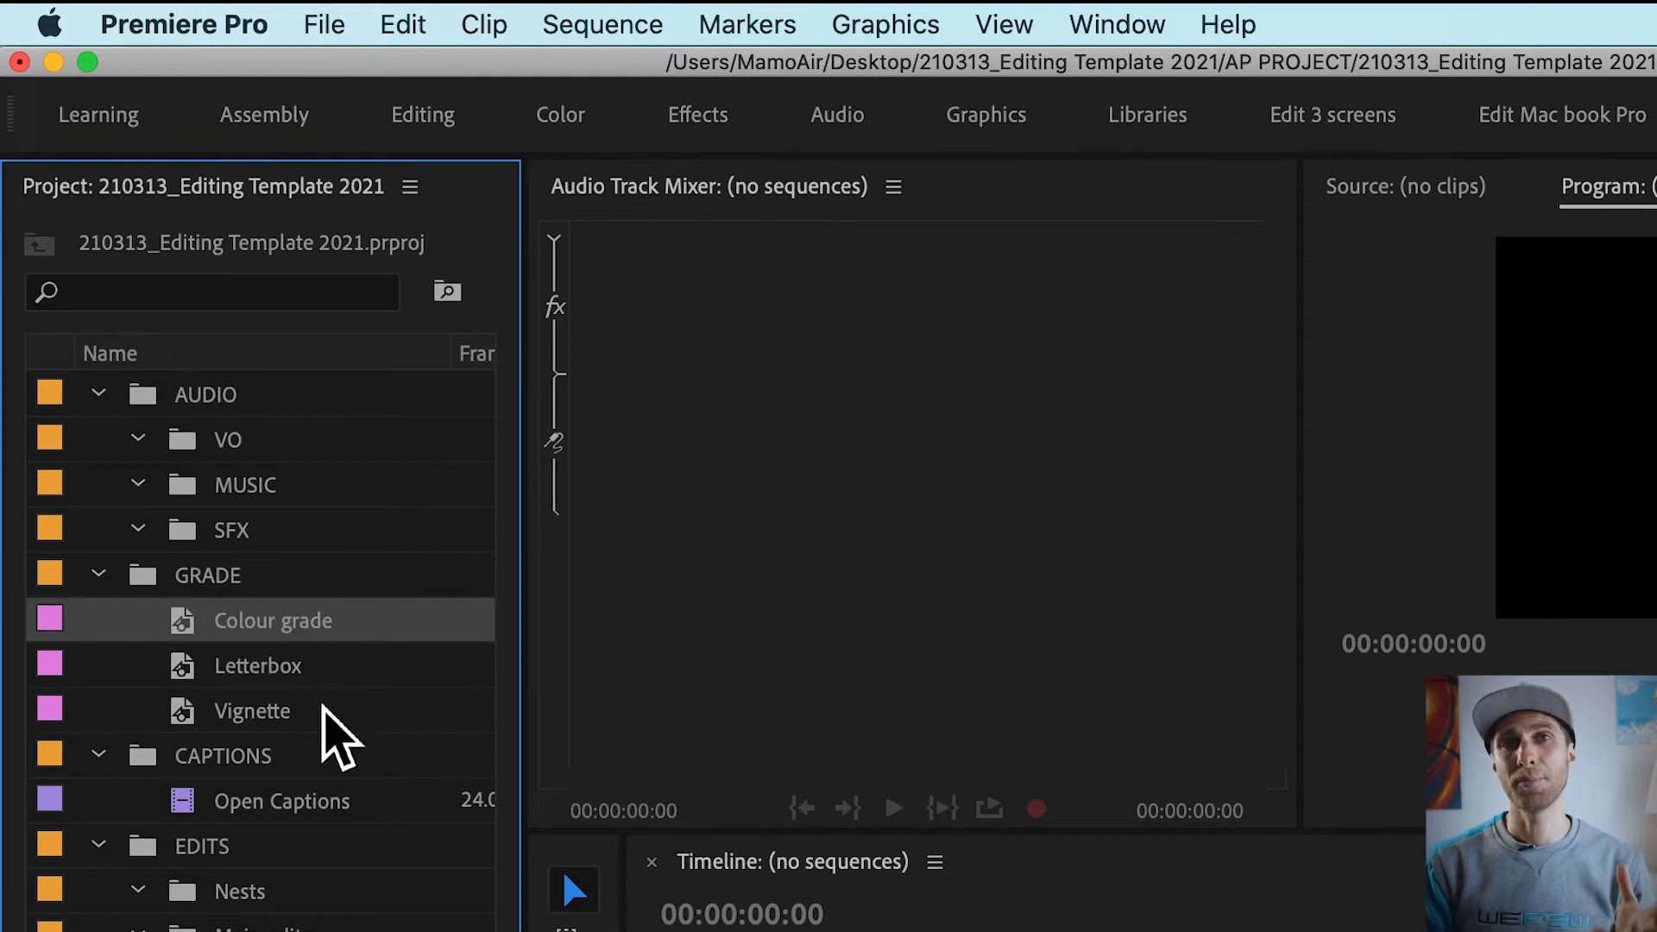
mouse_move(313, 645)
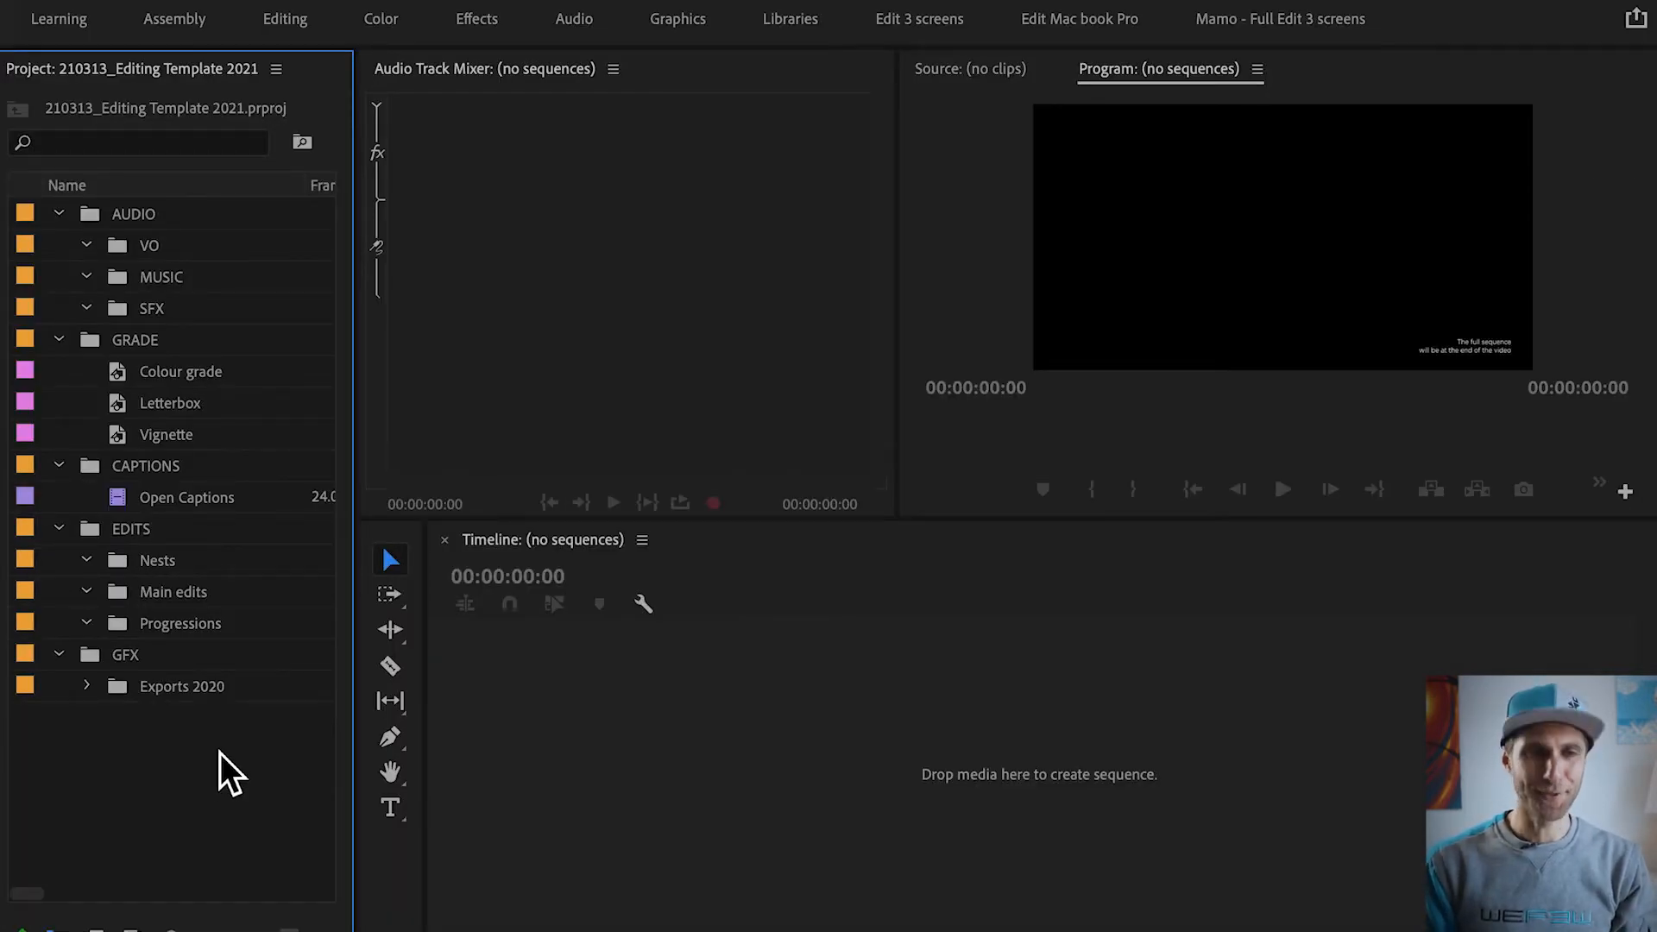
Step: Create a bin named "FOOTAGE" at the top level of the project and sort the project items alphabetically by name
key(ctrl+b)
text(FOOTAGE)
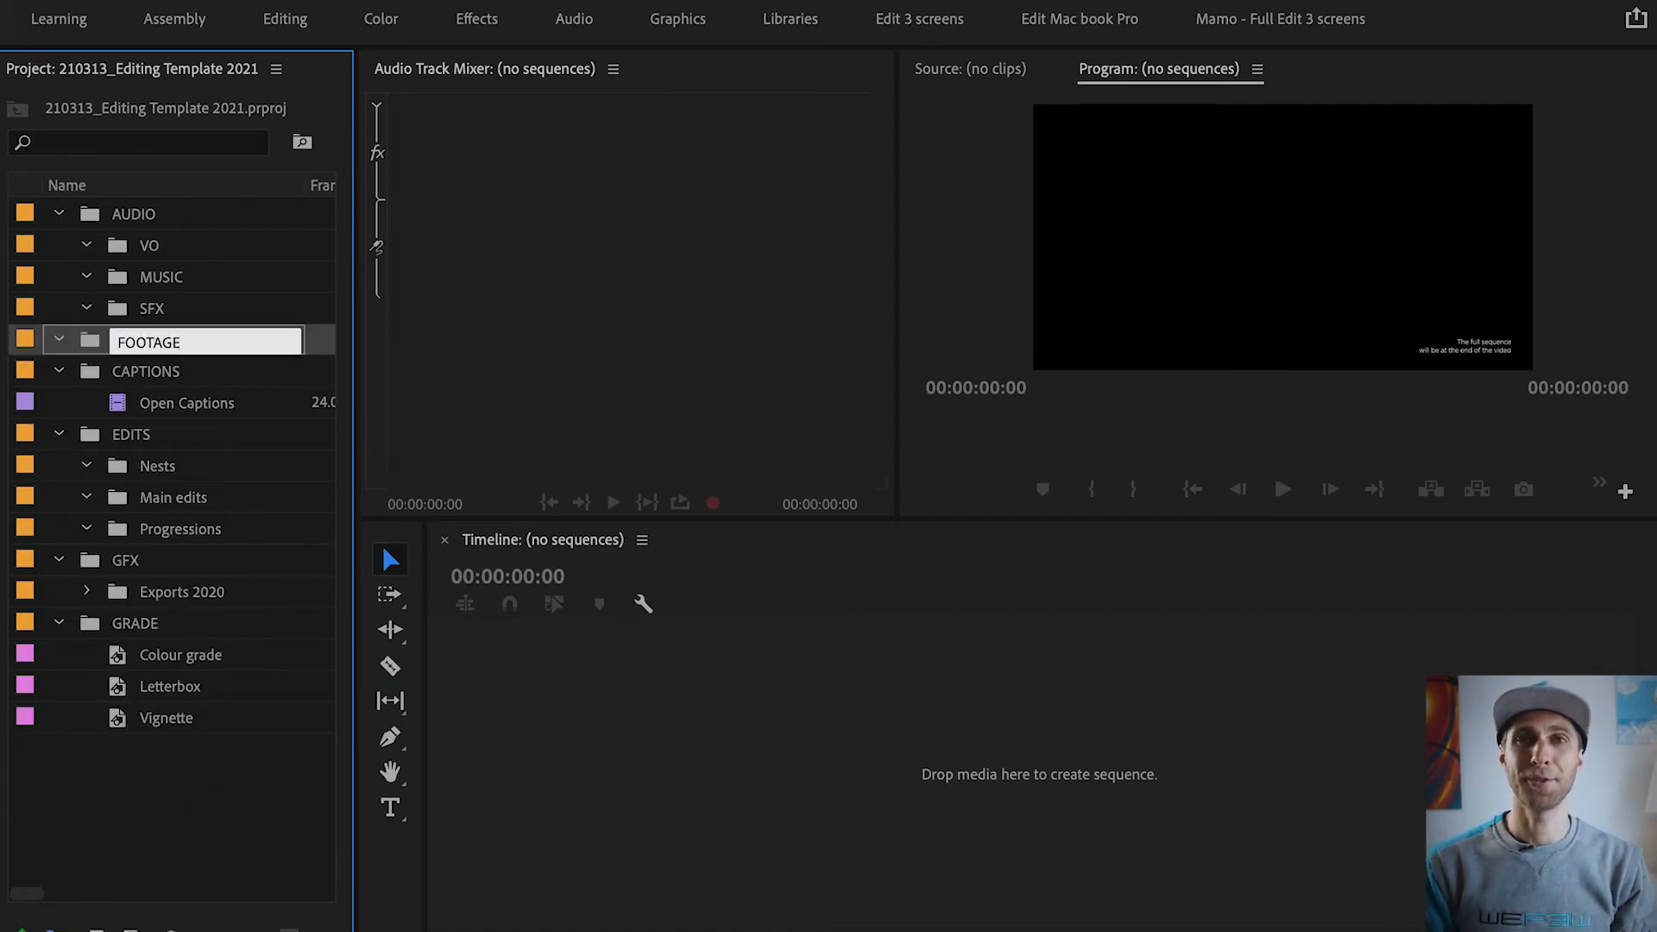
key(Return)
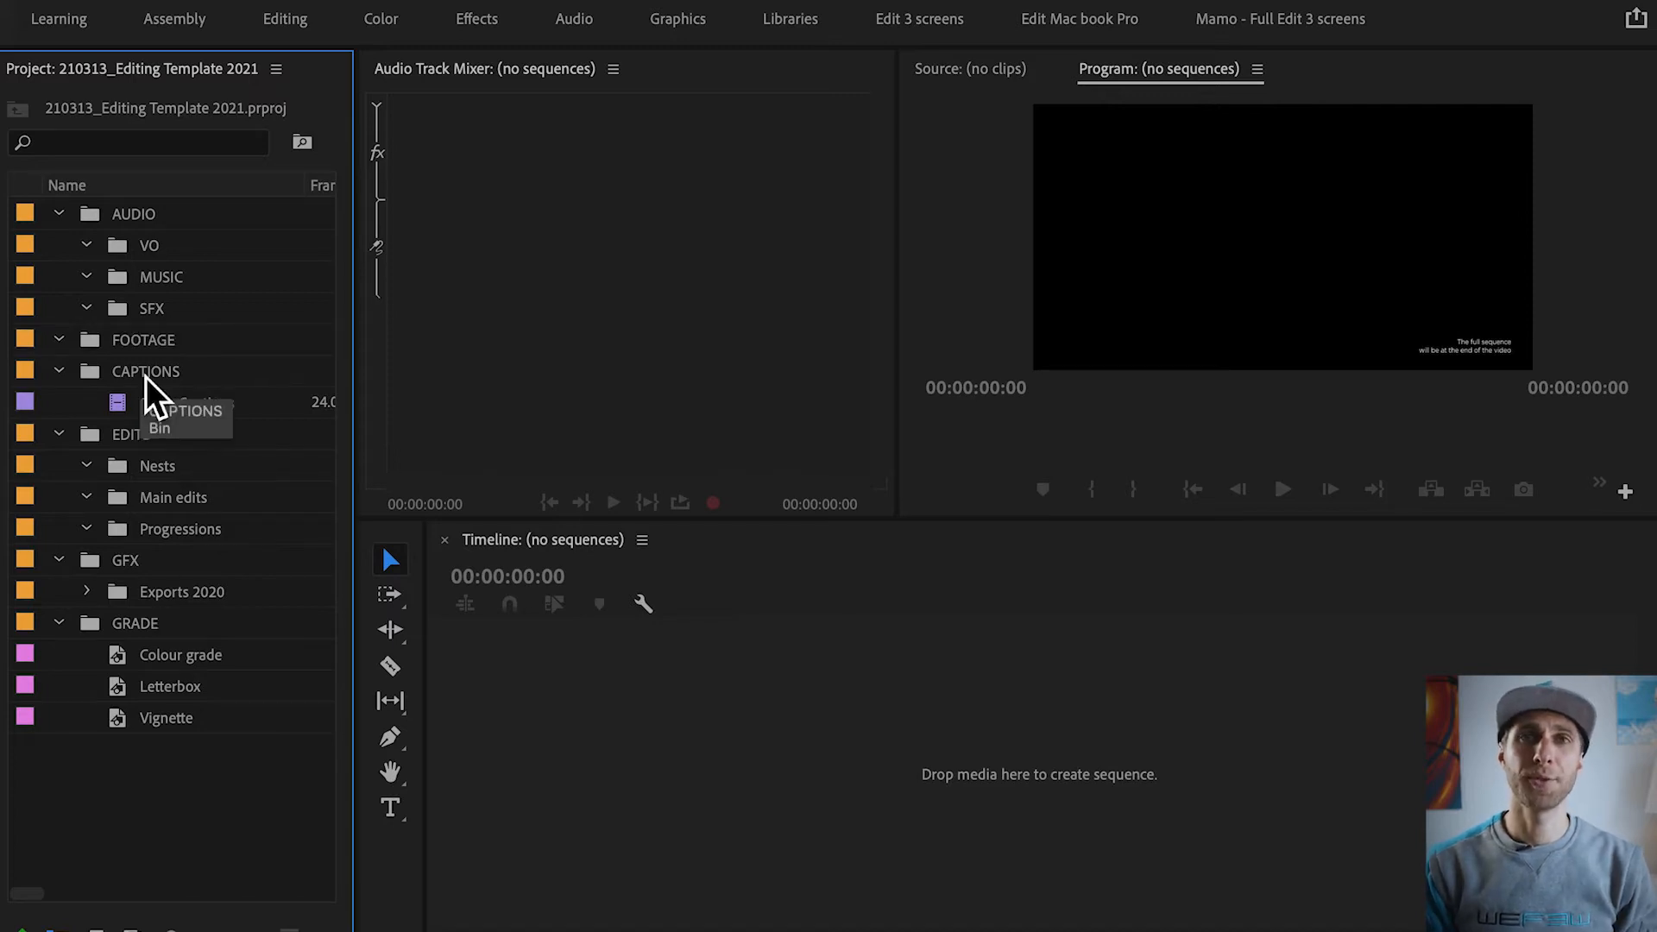
click(86, 188)
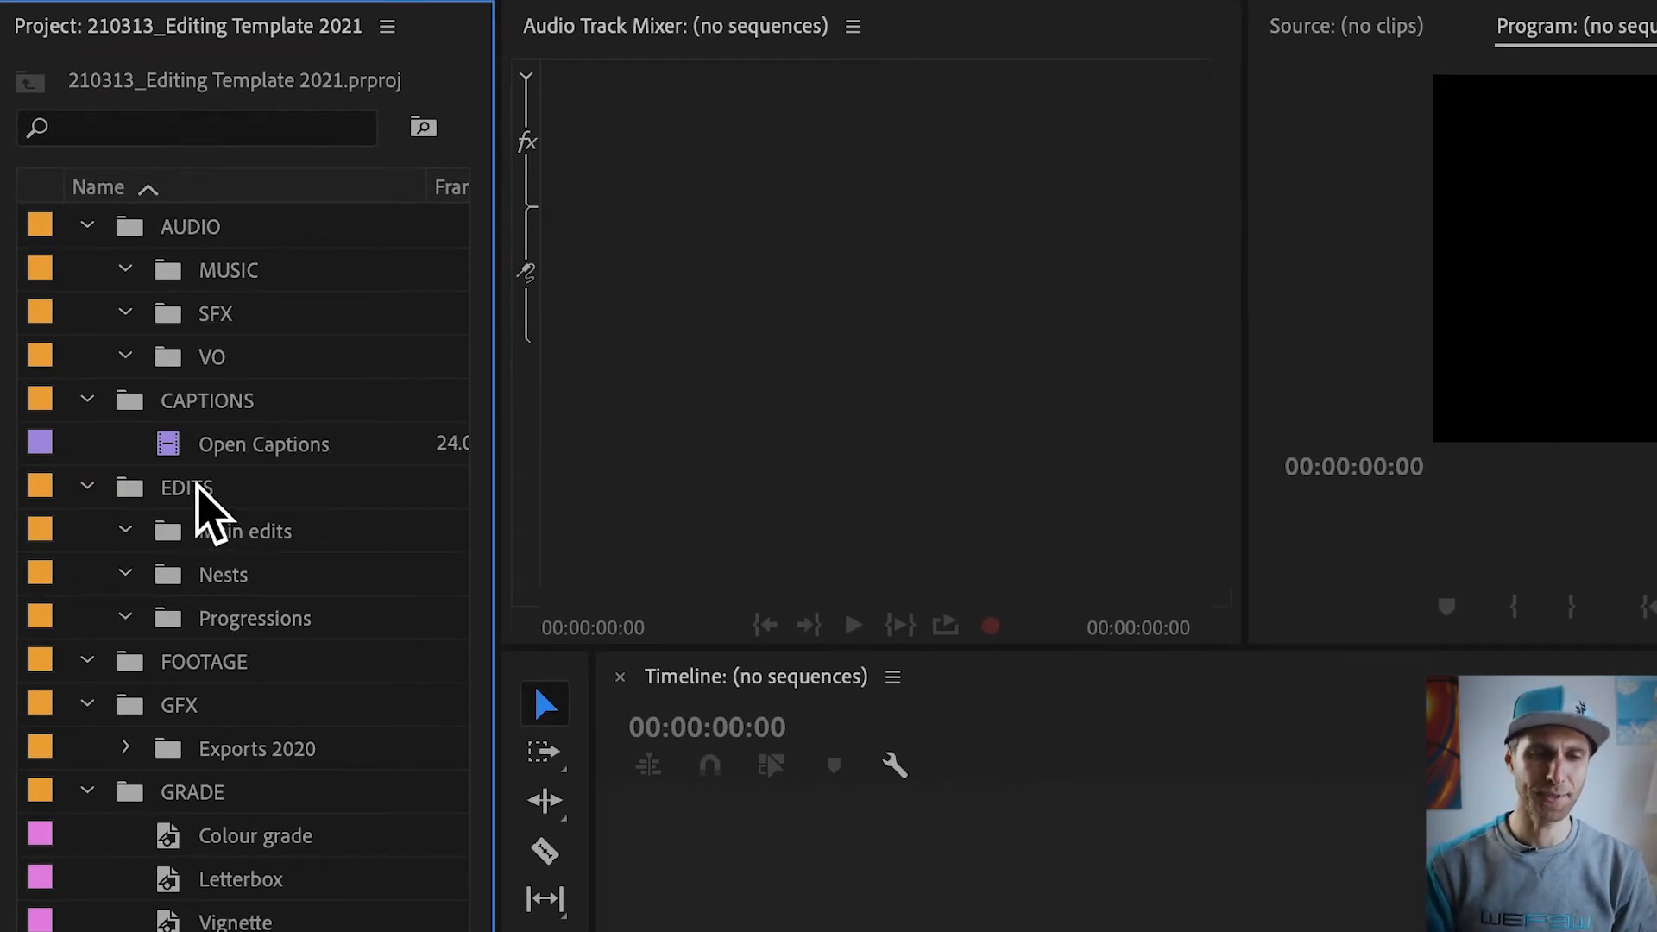
Step: Create a sequence named "210313_Title_169" in the Main edits bin using the ARRI 1080p 24 preset
click(217, 543)
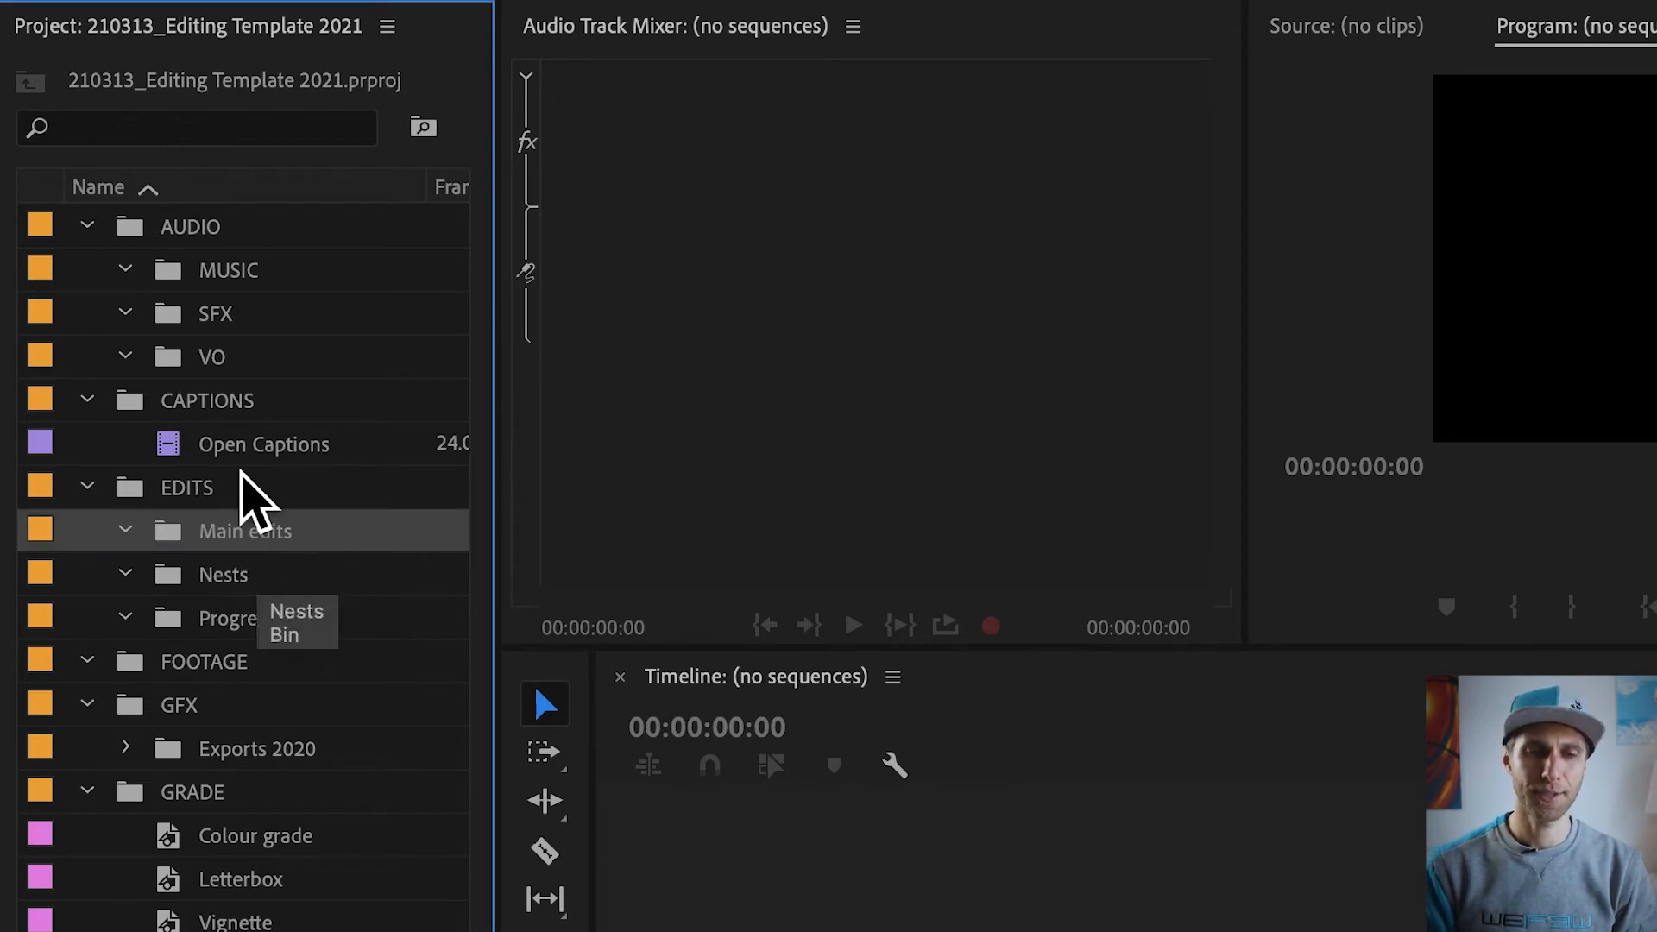
key(super+n)
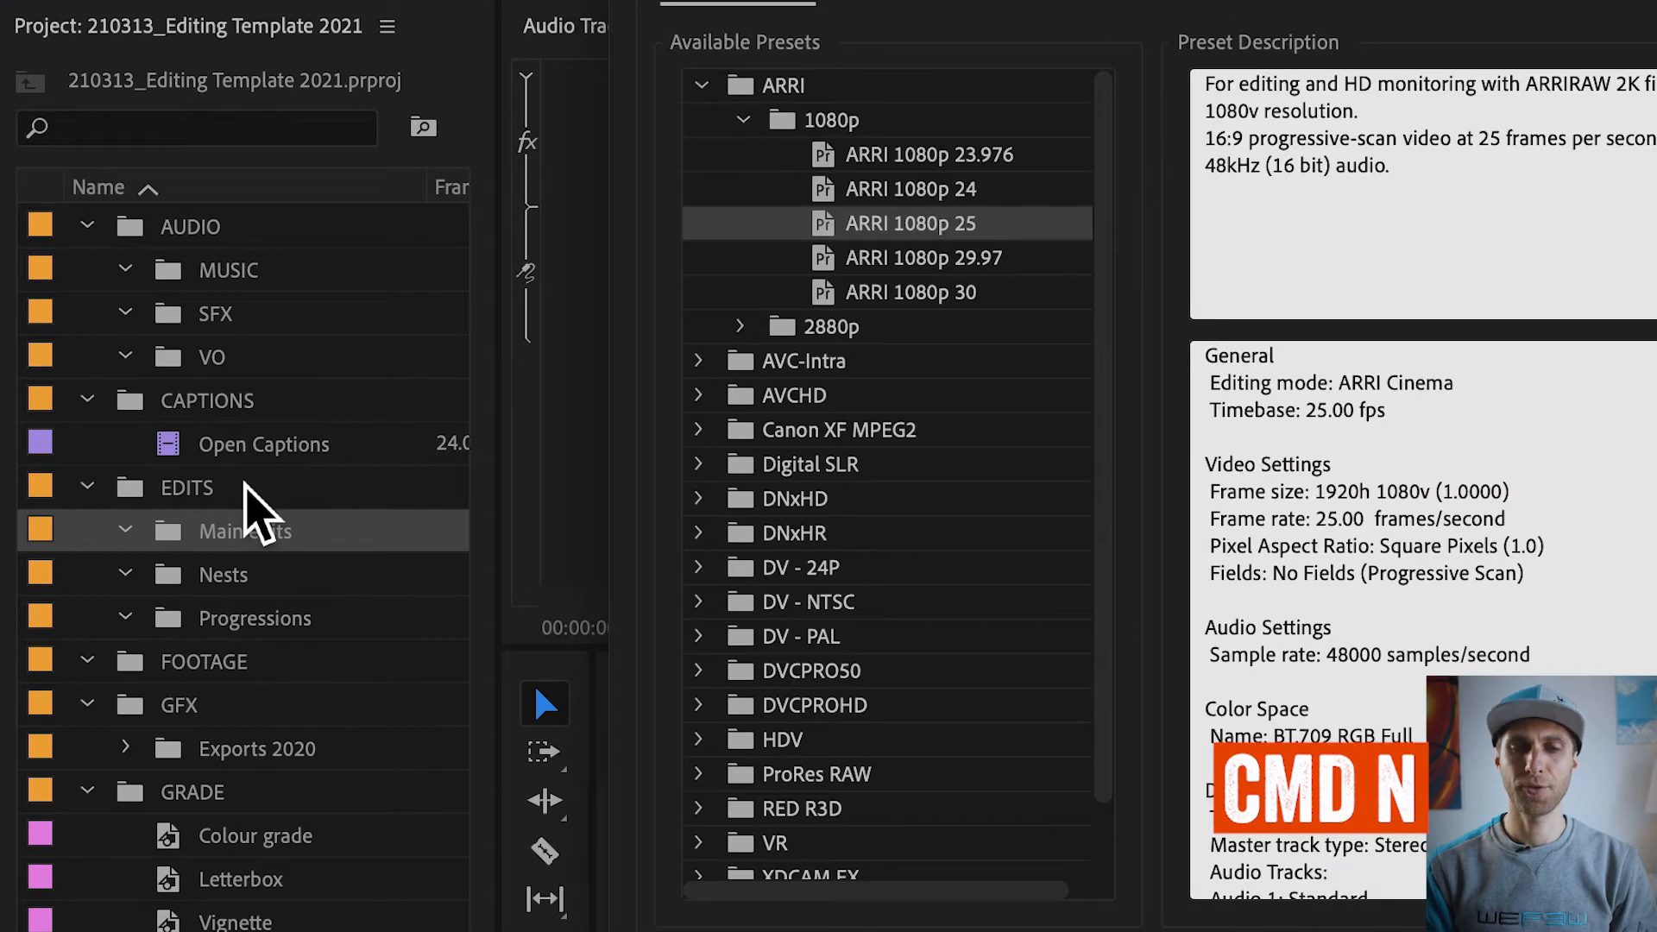
click(932, 190)
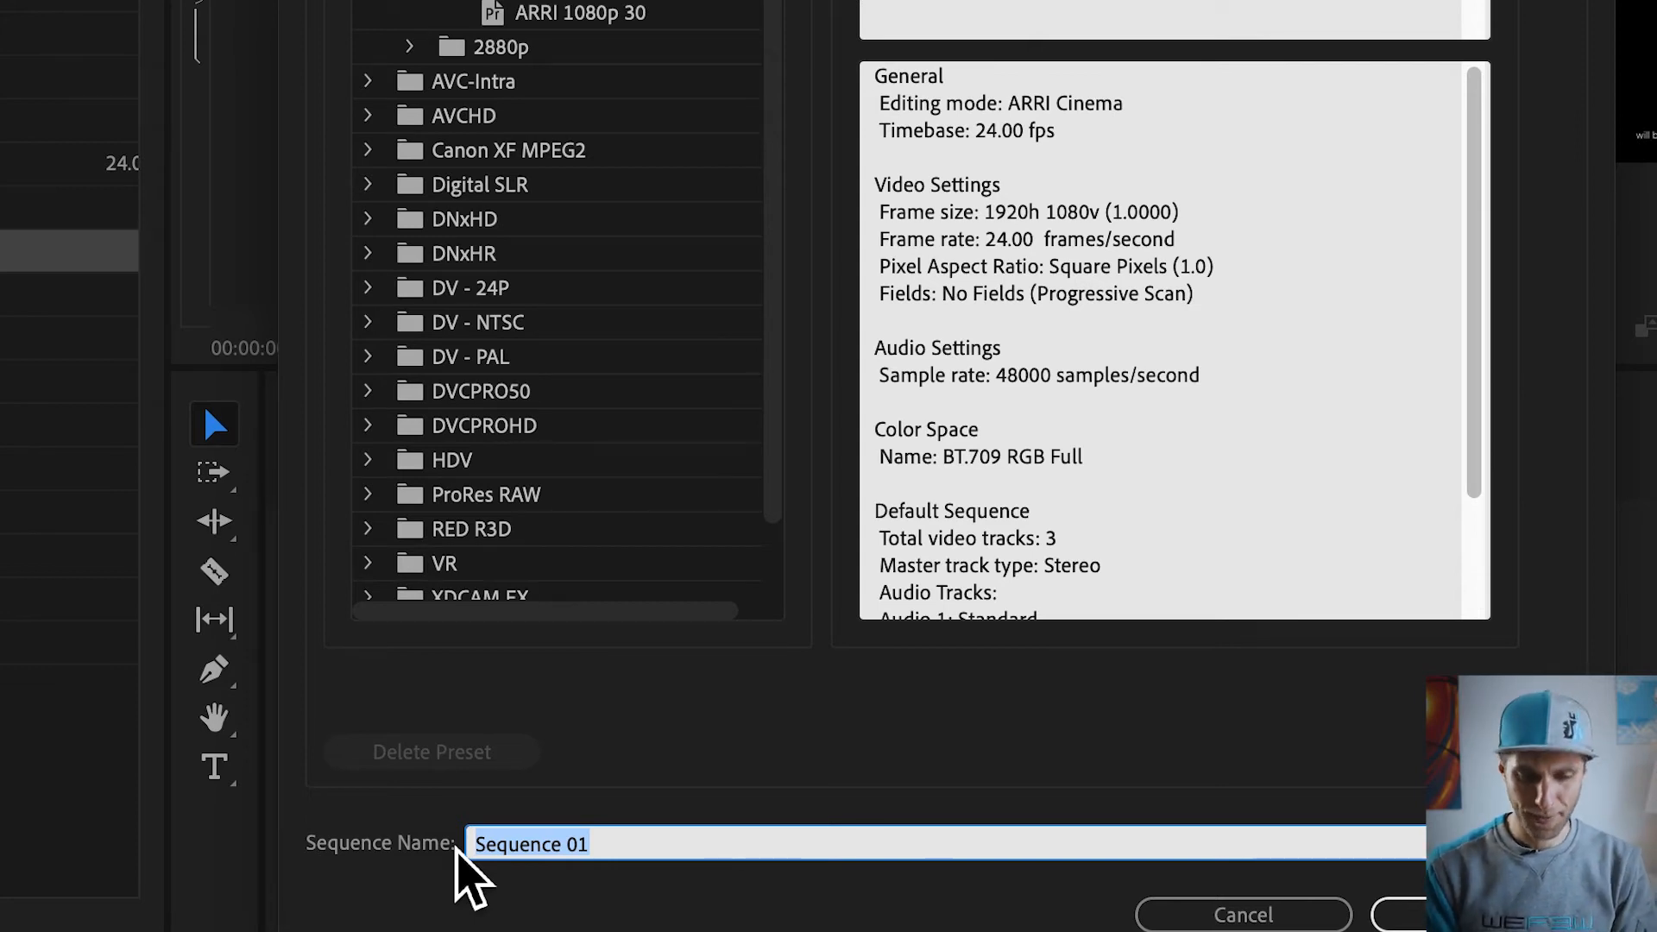
text(21)
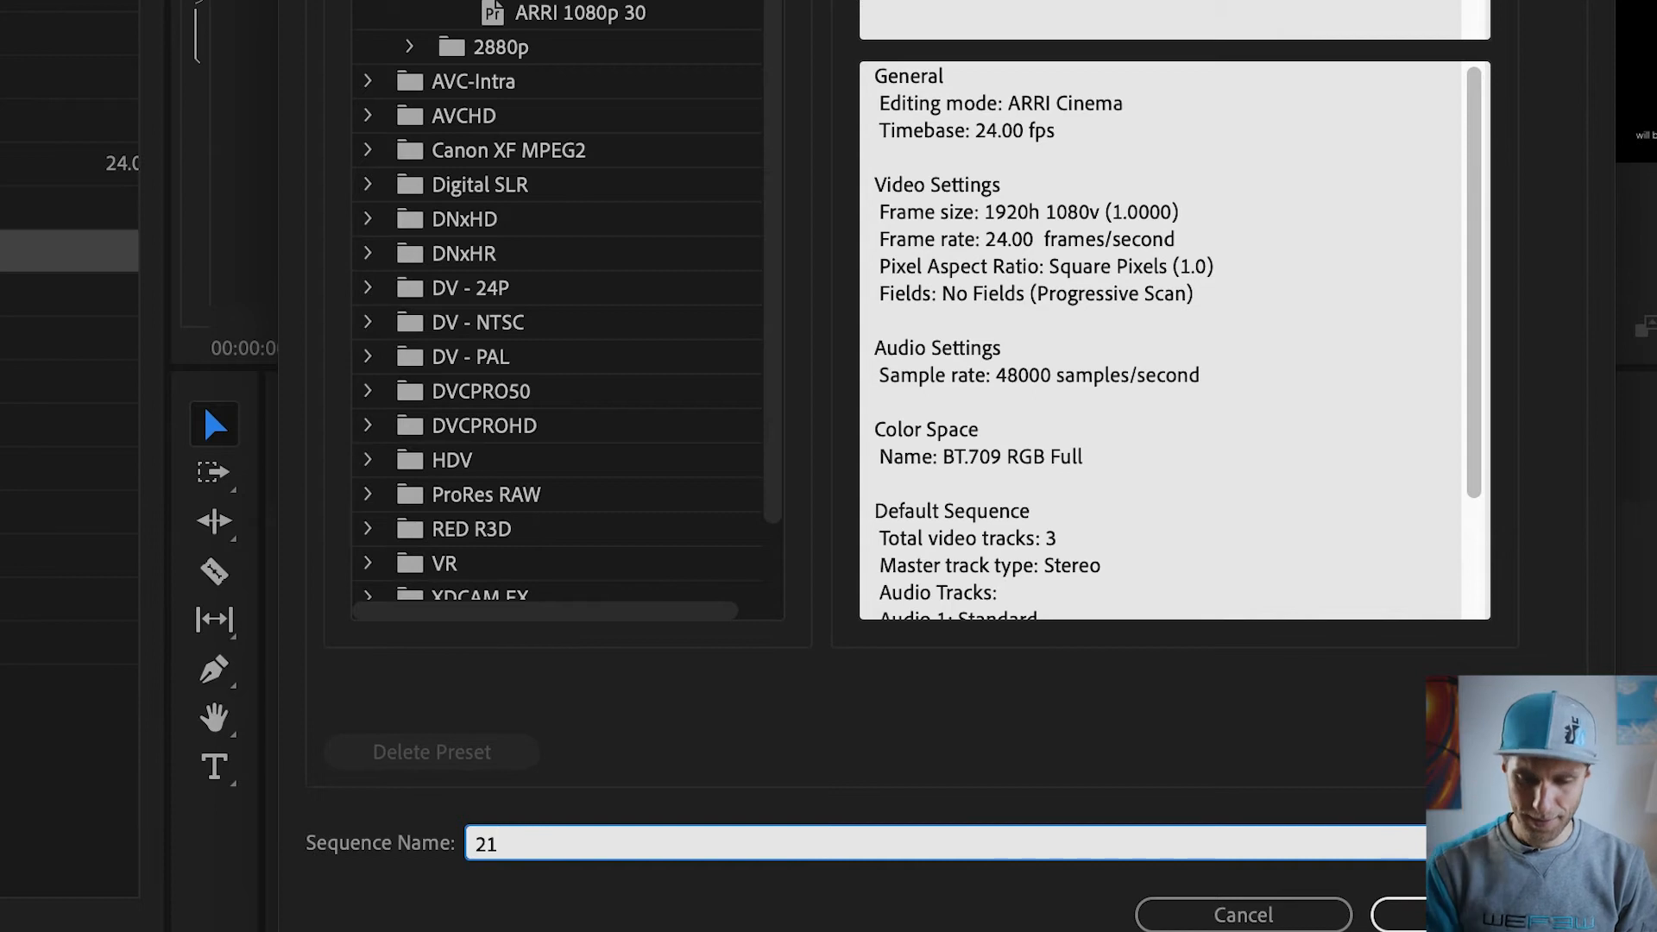
text(0313)
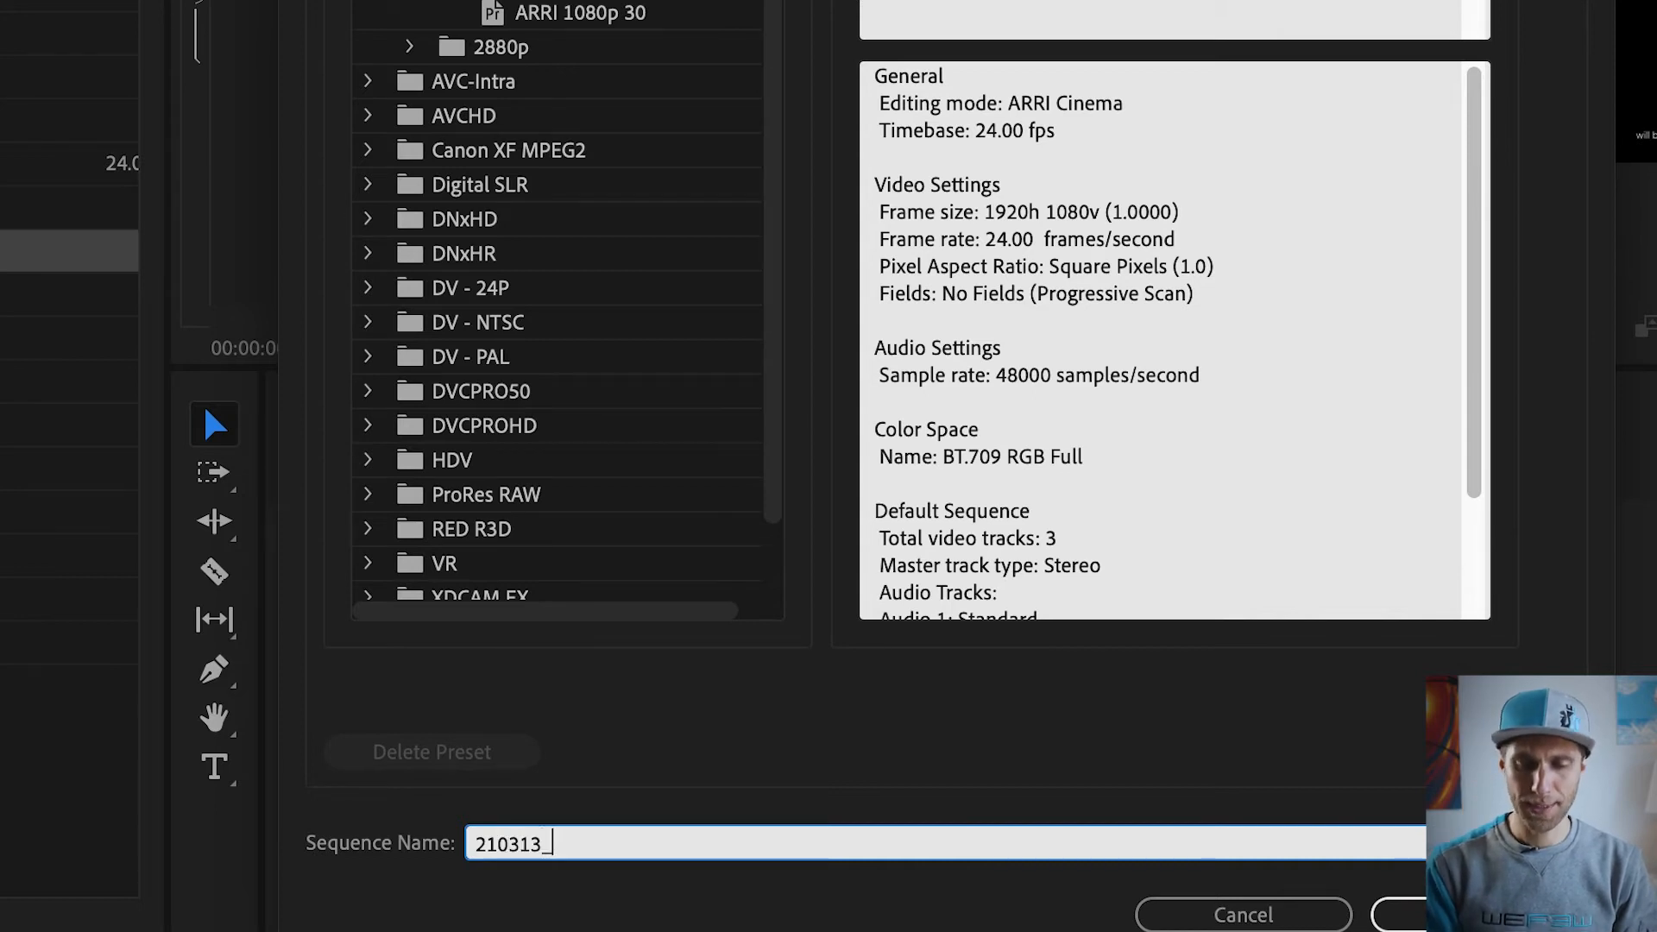
text(_Title)
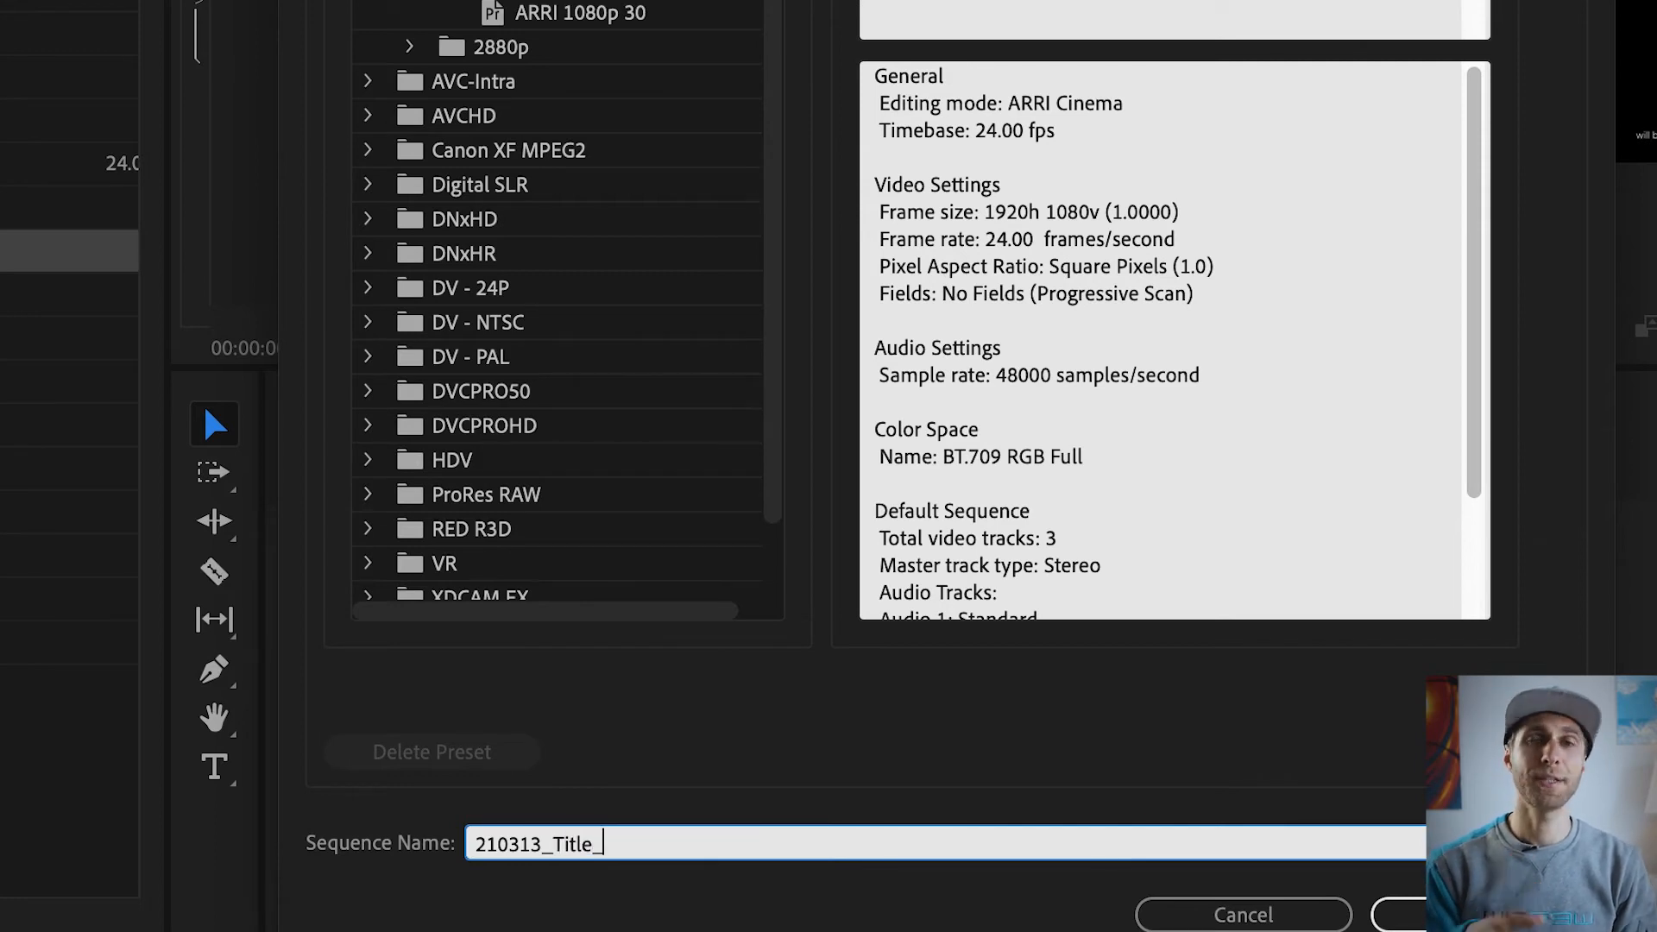
text(_169)
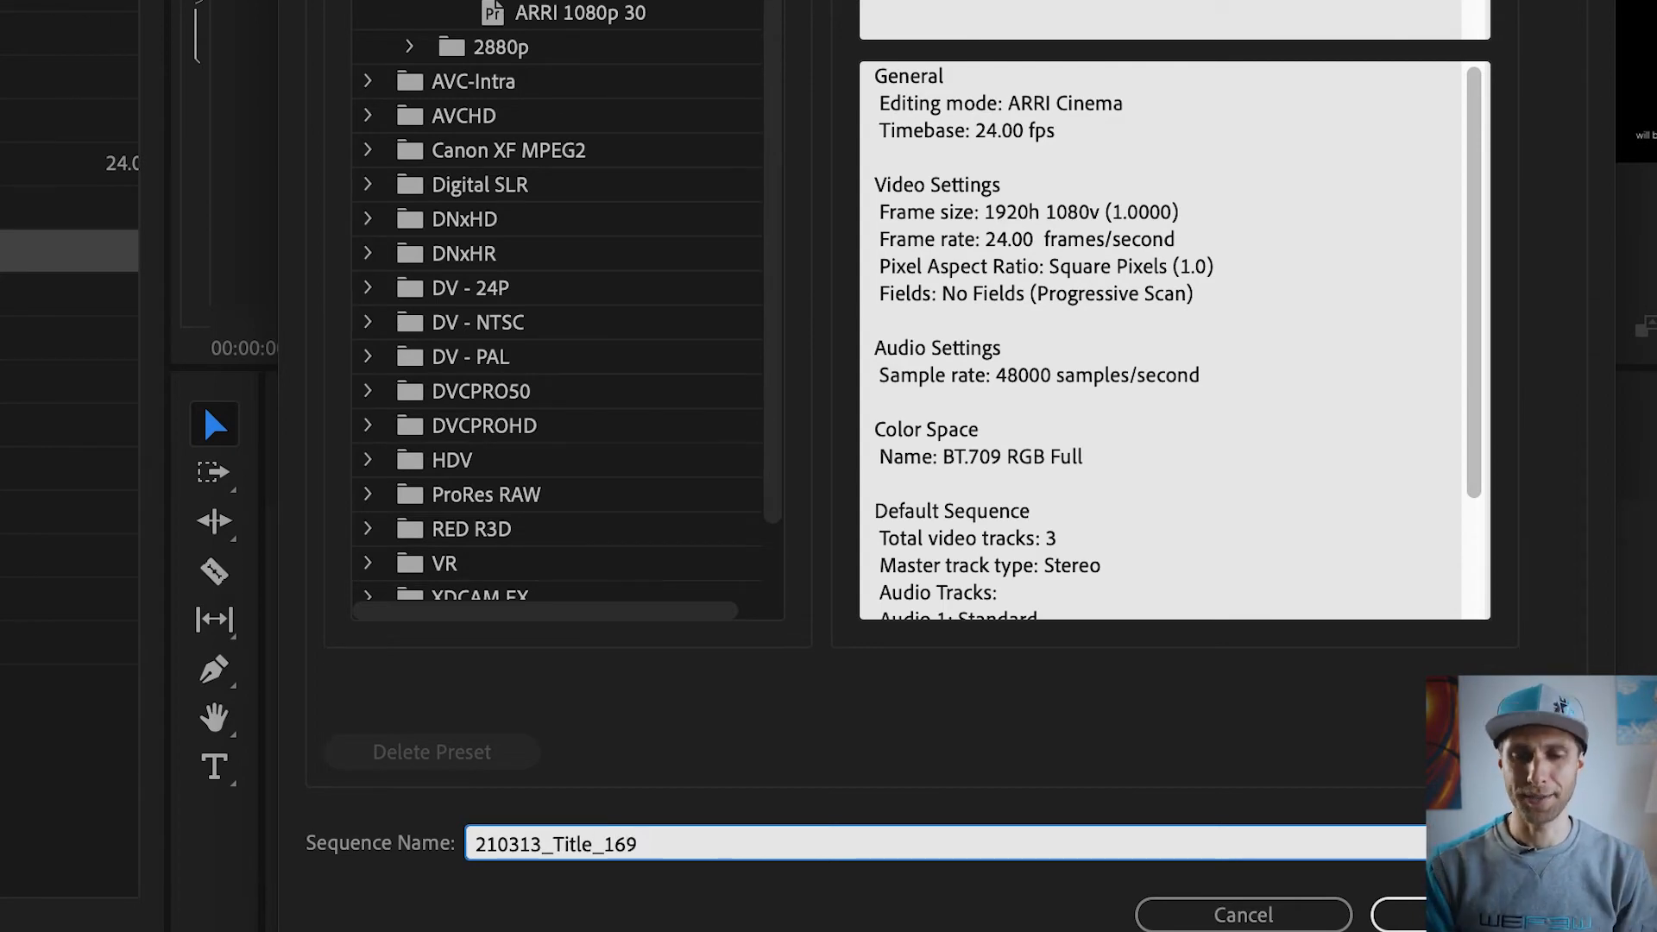
key(Return)
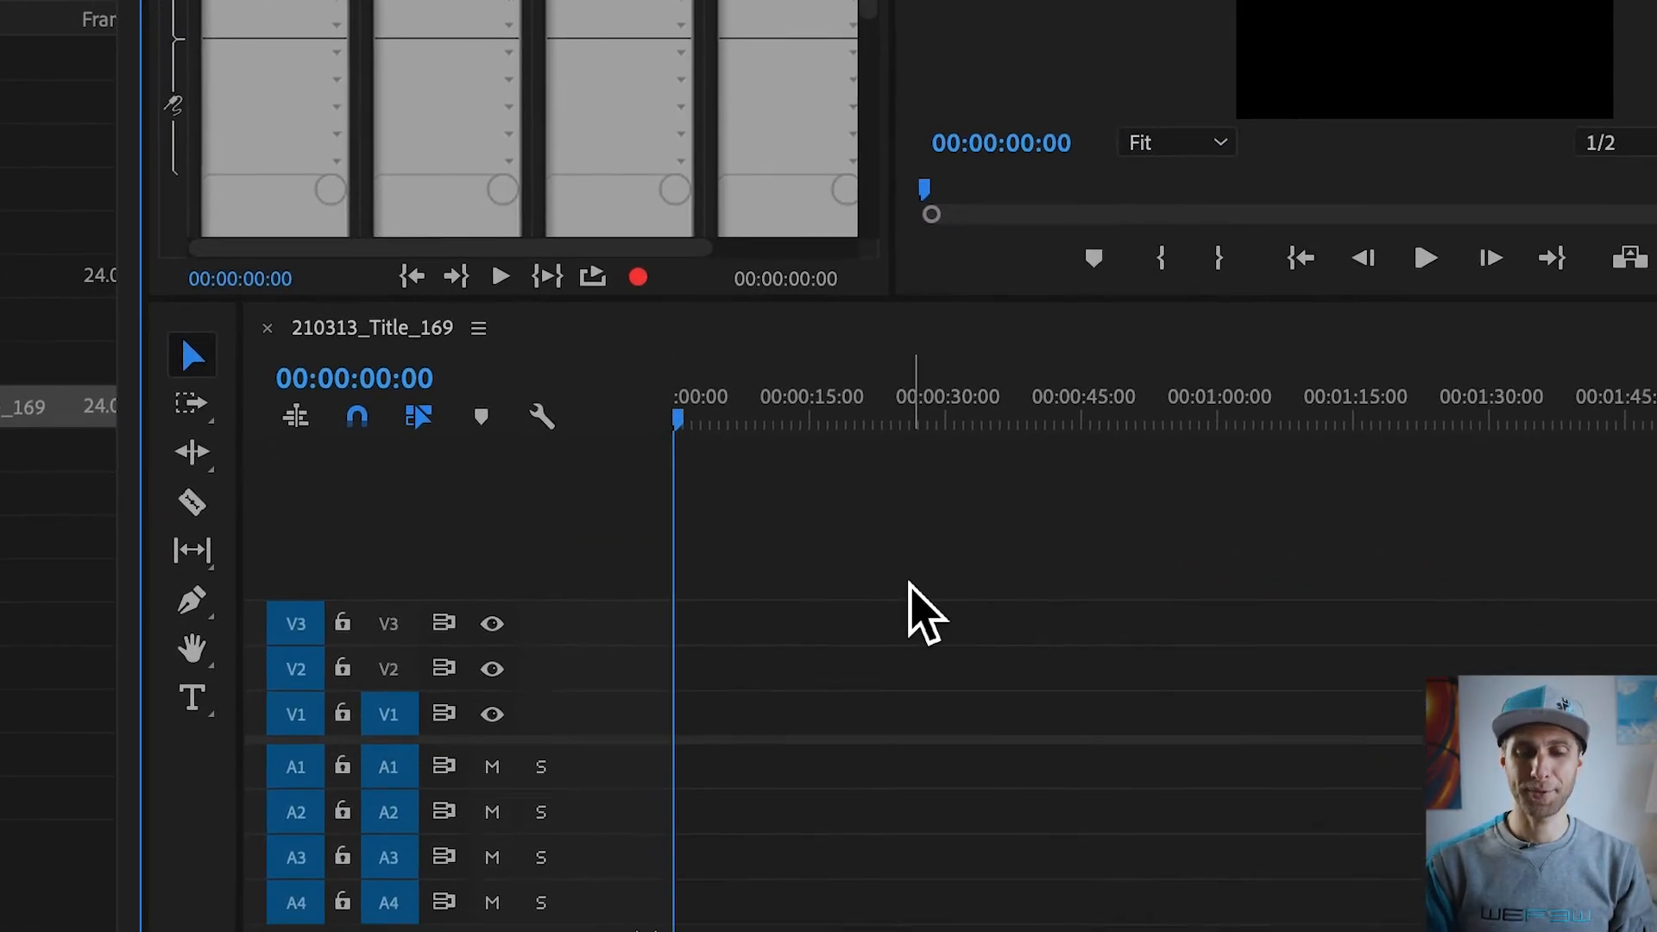
Step: Increase the height of the video tracks in the 210313_Title_169 timeline so their names are shown
drag(506, 559, 506, 431)
drag(480, 592, 485, 517)
drag(476, 638, 480, 558)
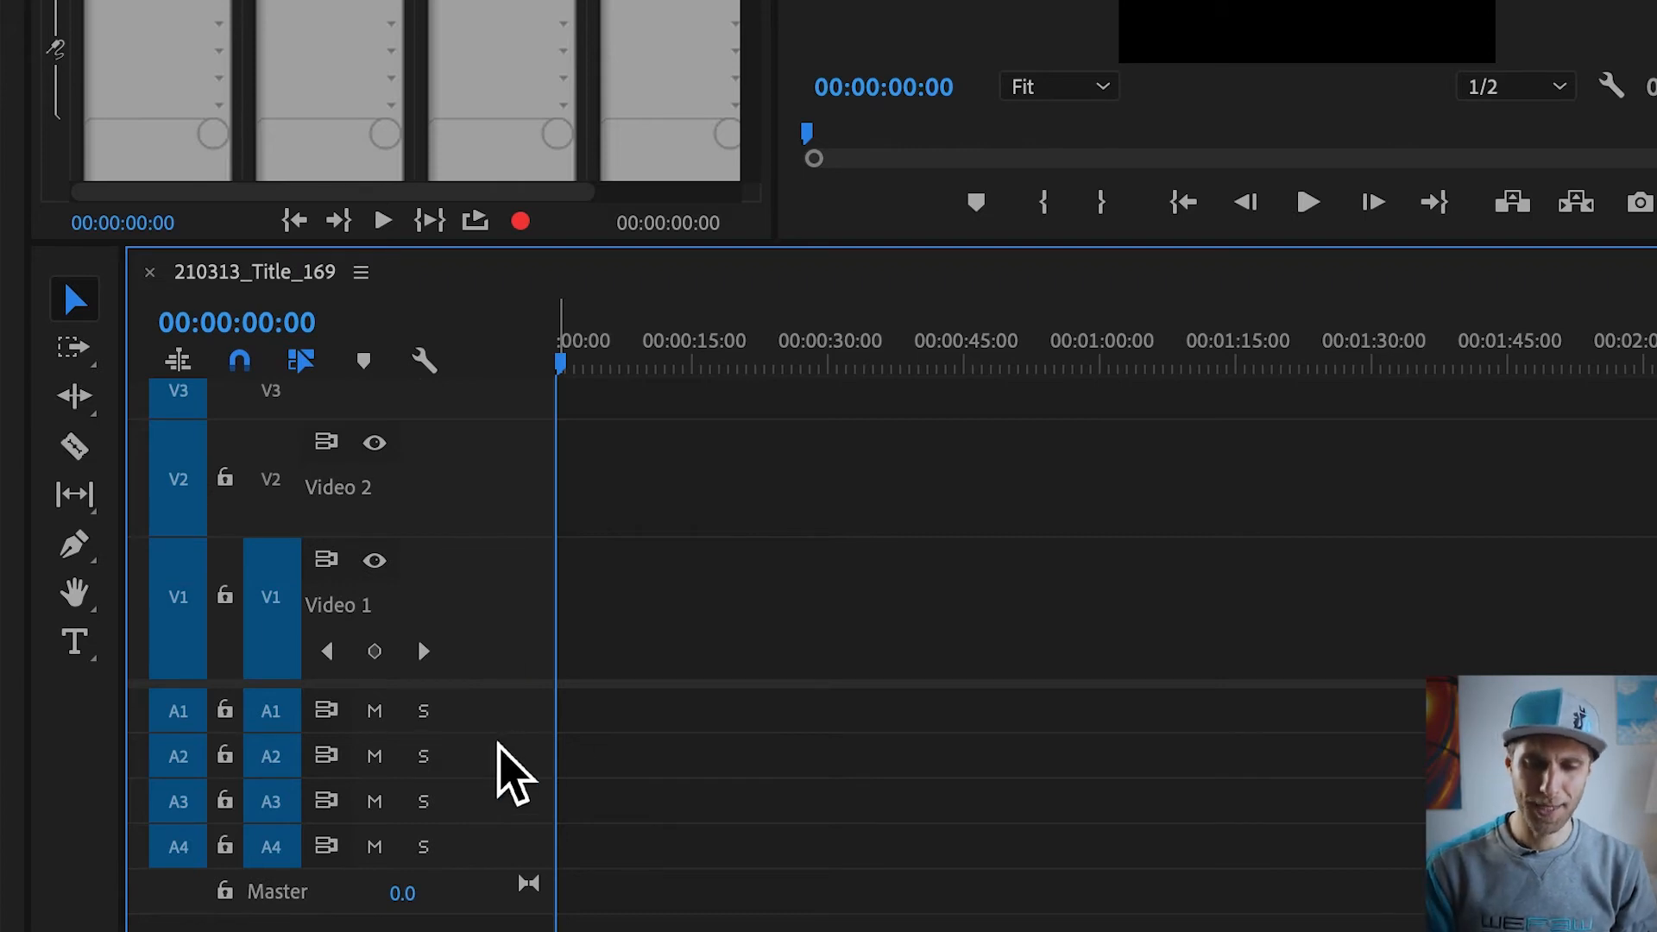
Step: Increase the height of audio track A1 and rename it "Voice"
click(500, 737)
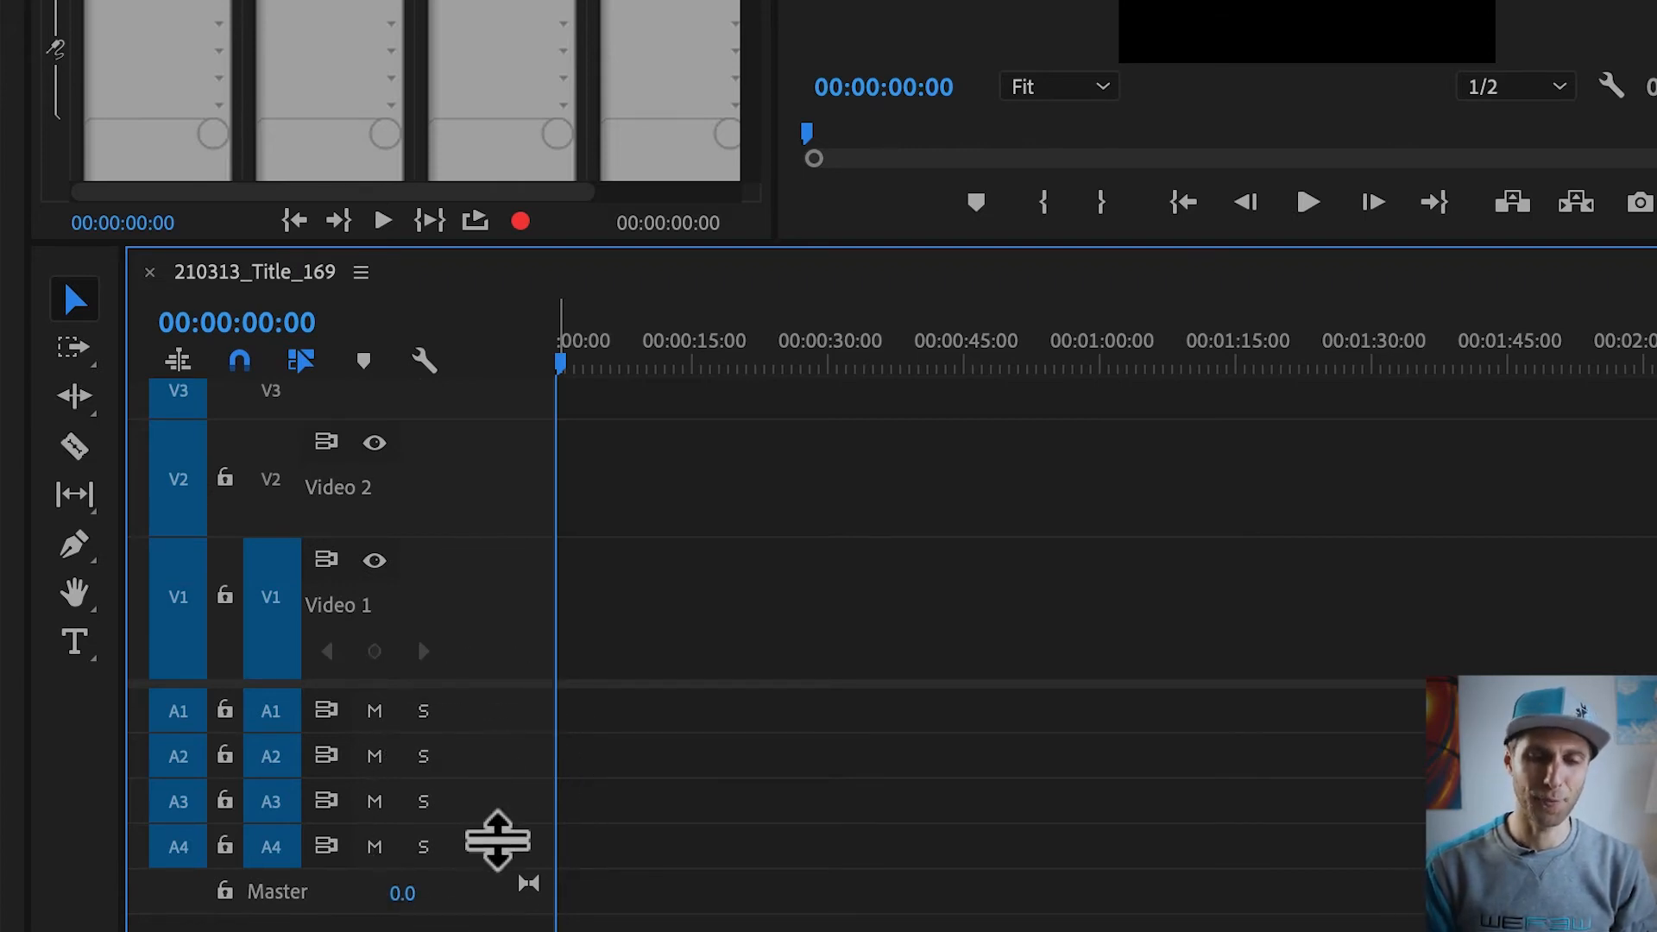
drag(500, 747, 499, 801)
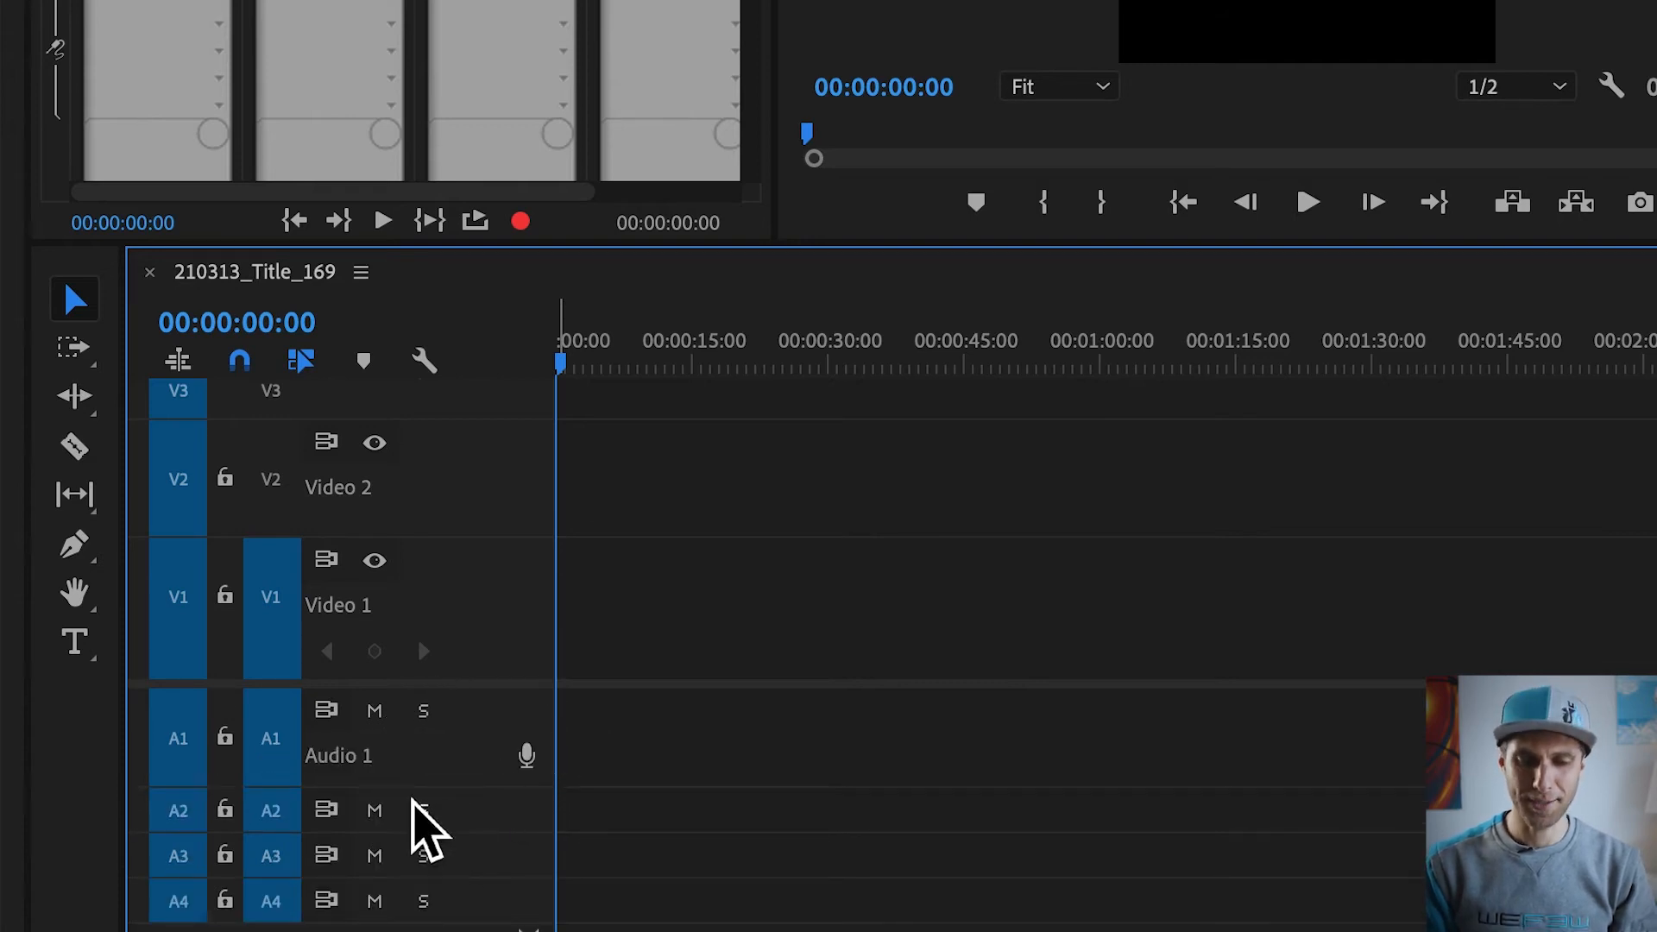
right_click(369, 759)
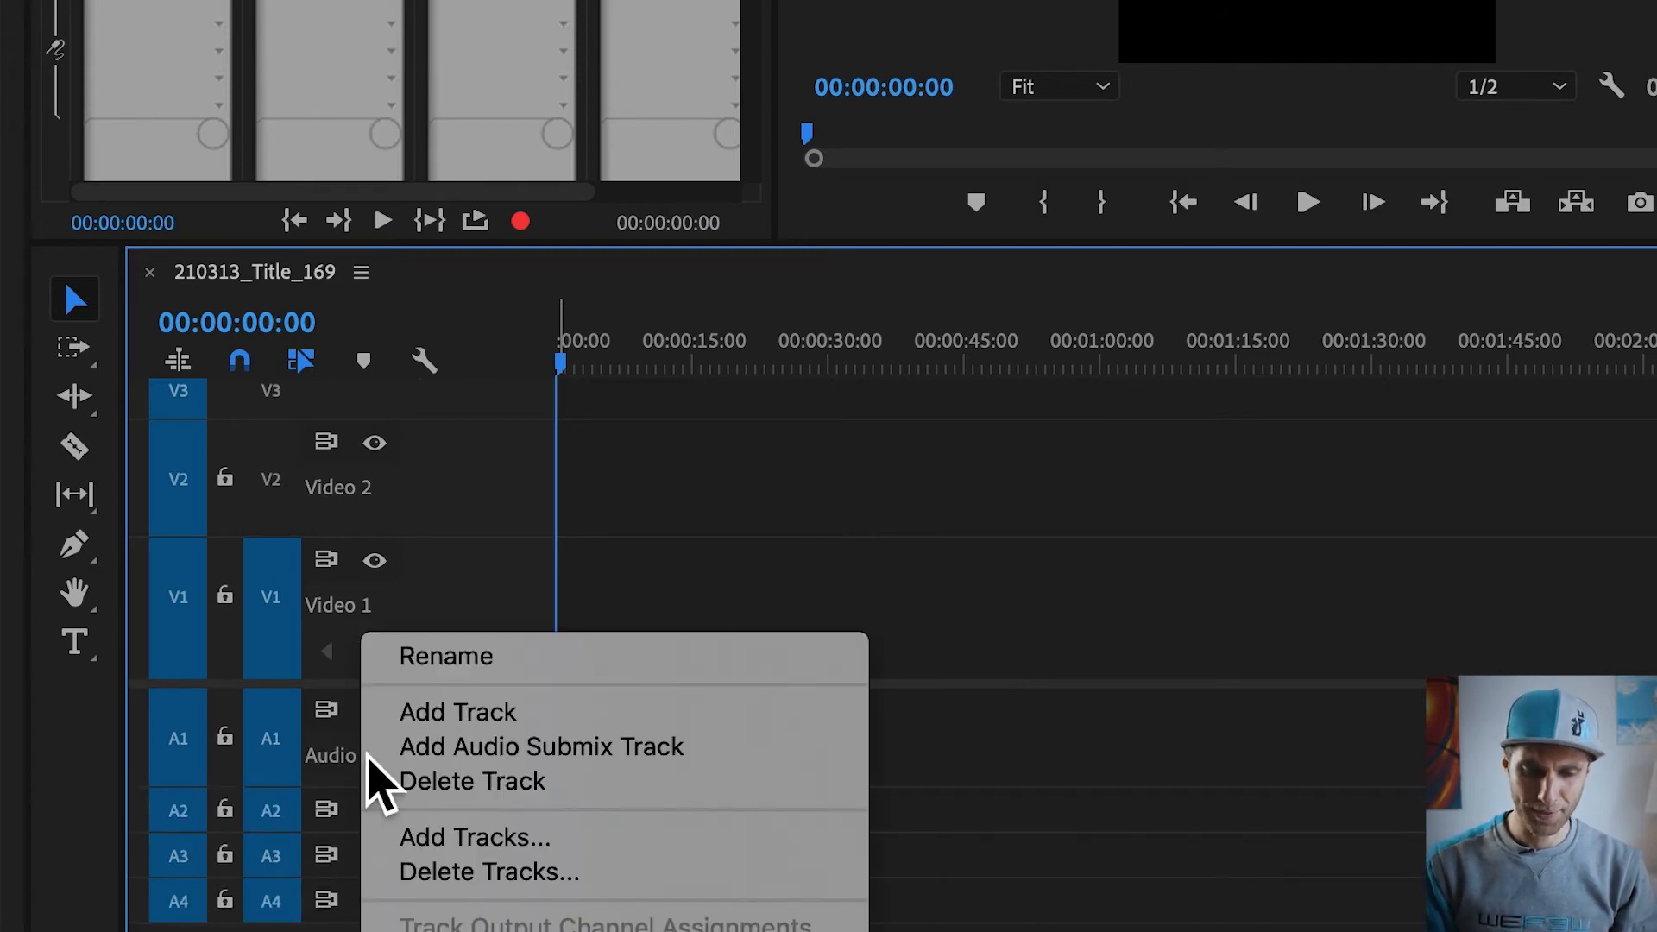
click(460, 666)
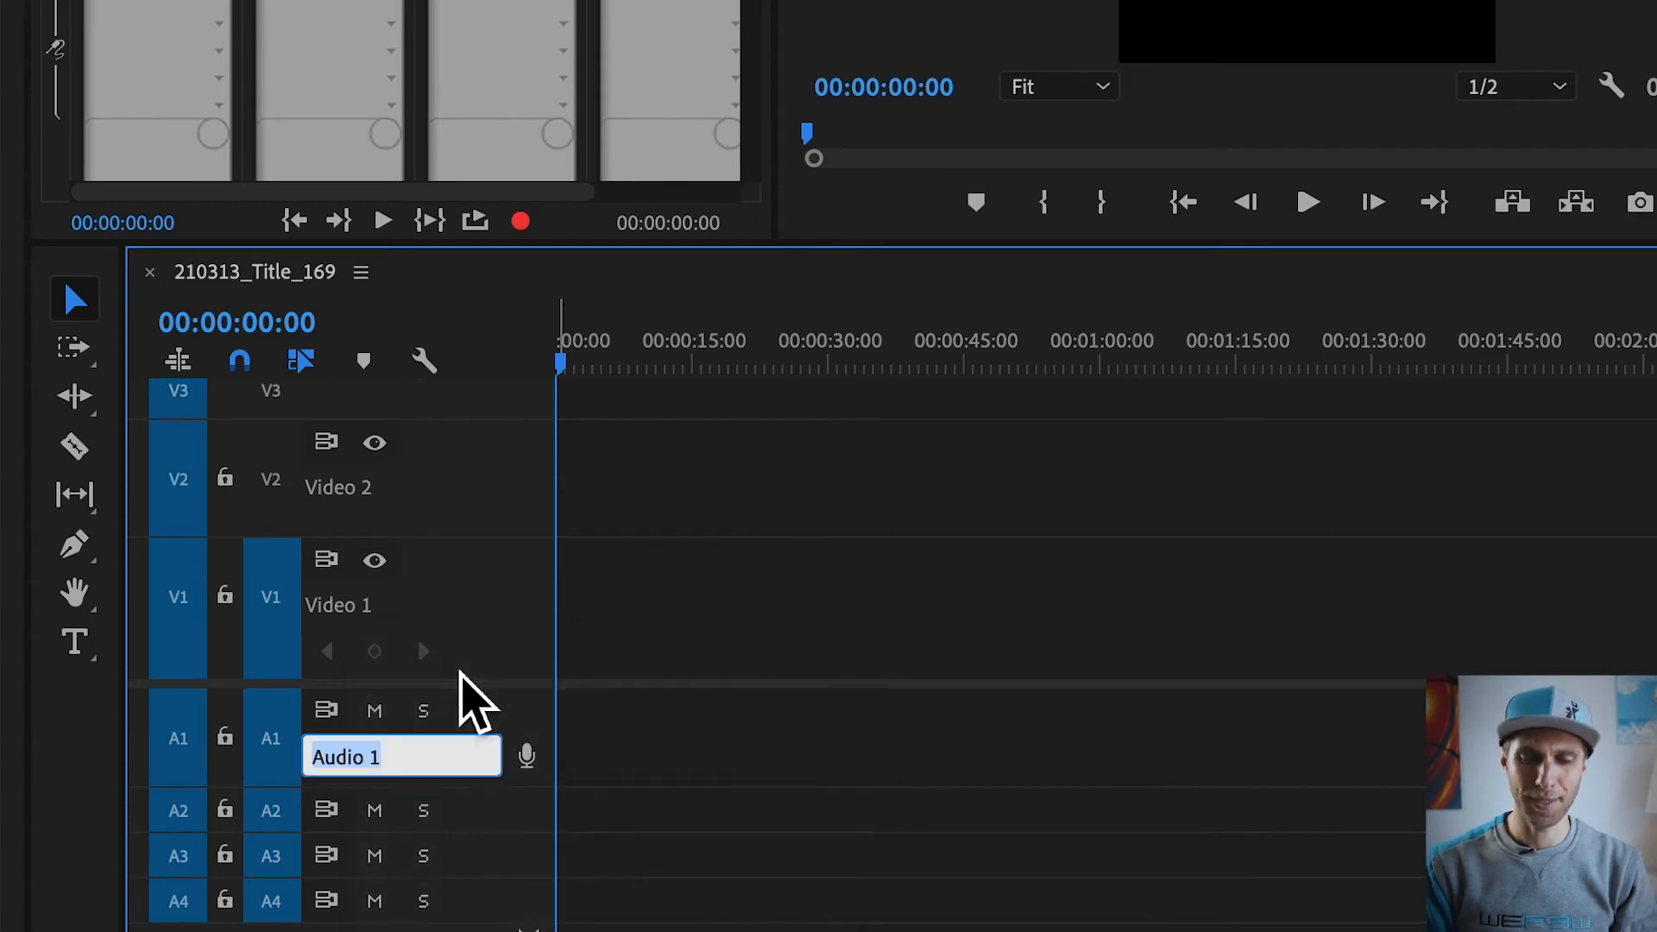
text(Voice)
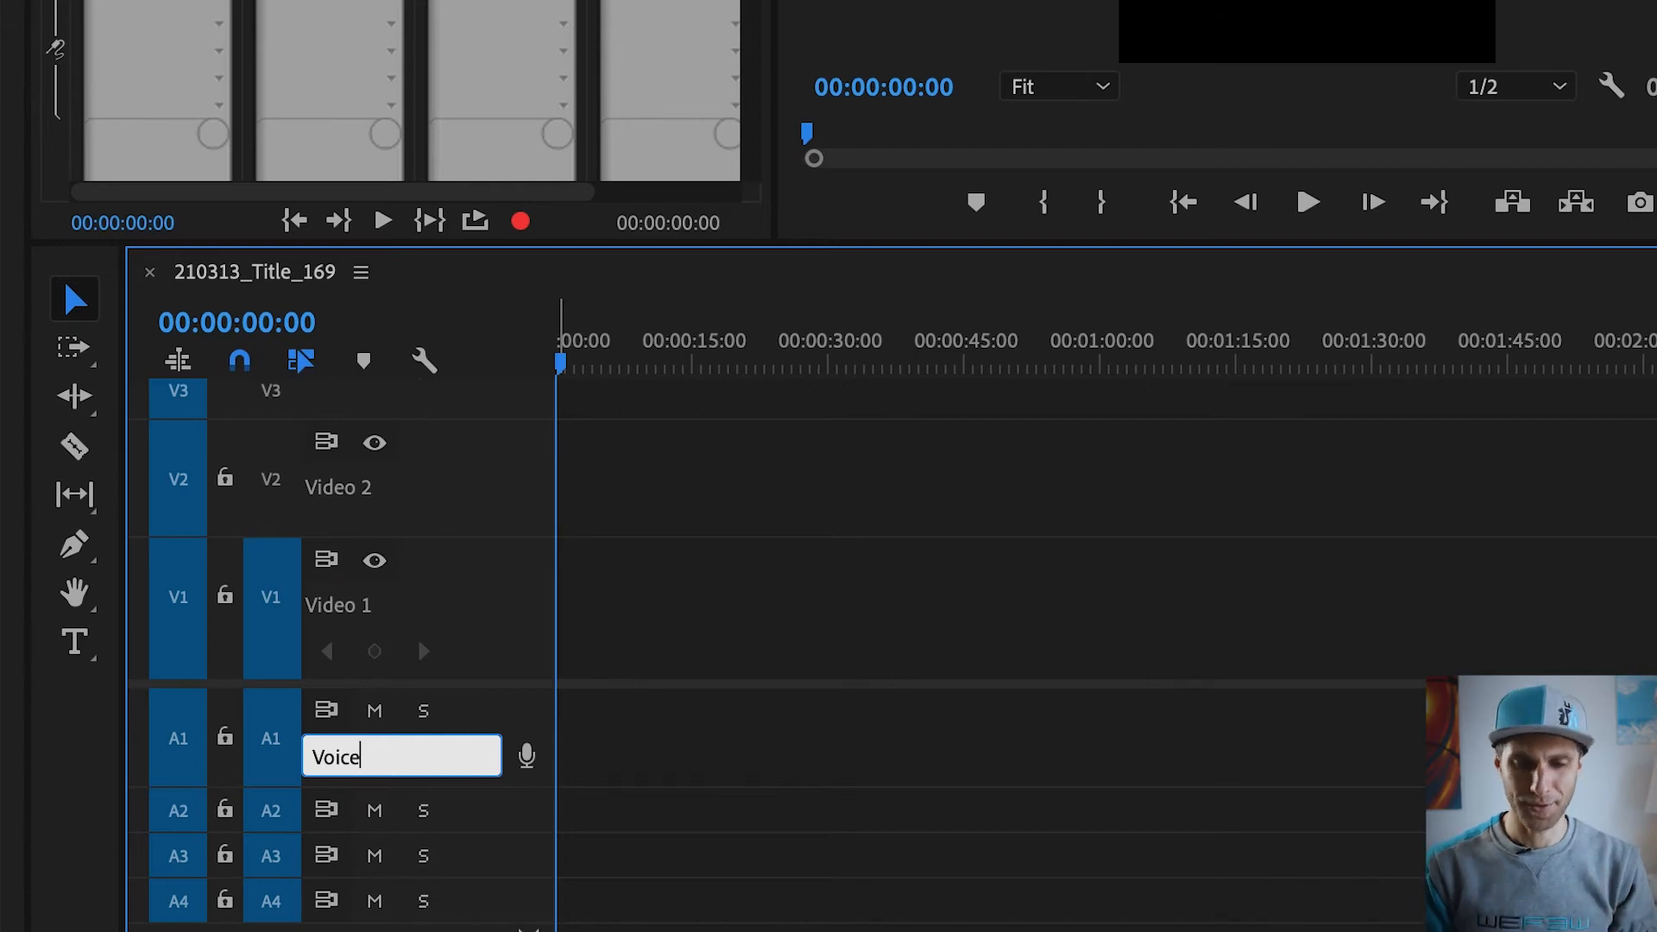
key(Return)
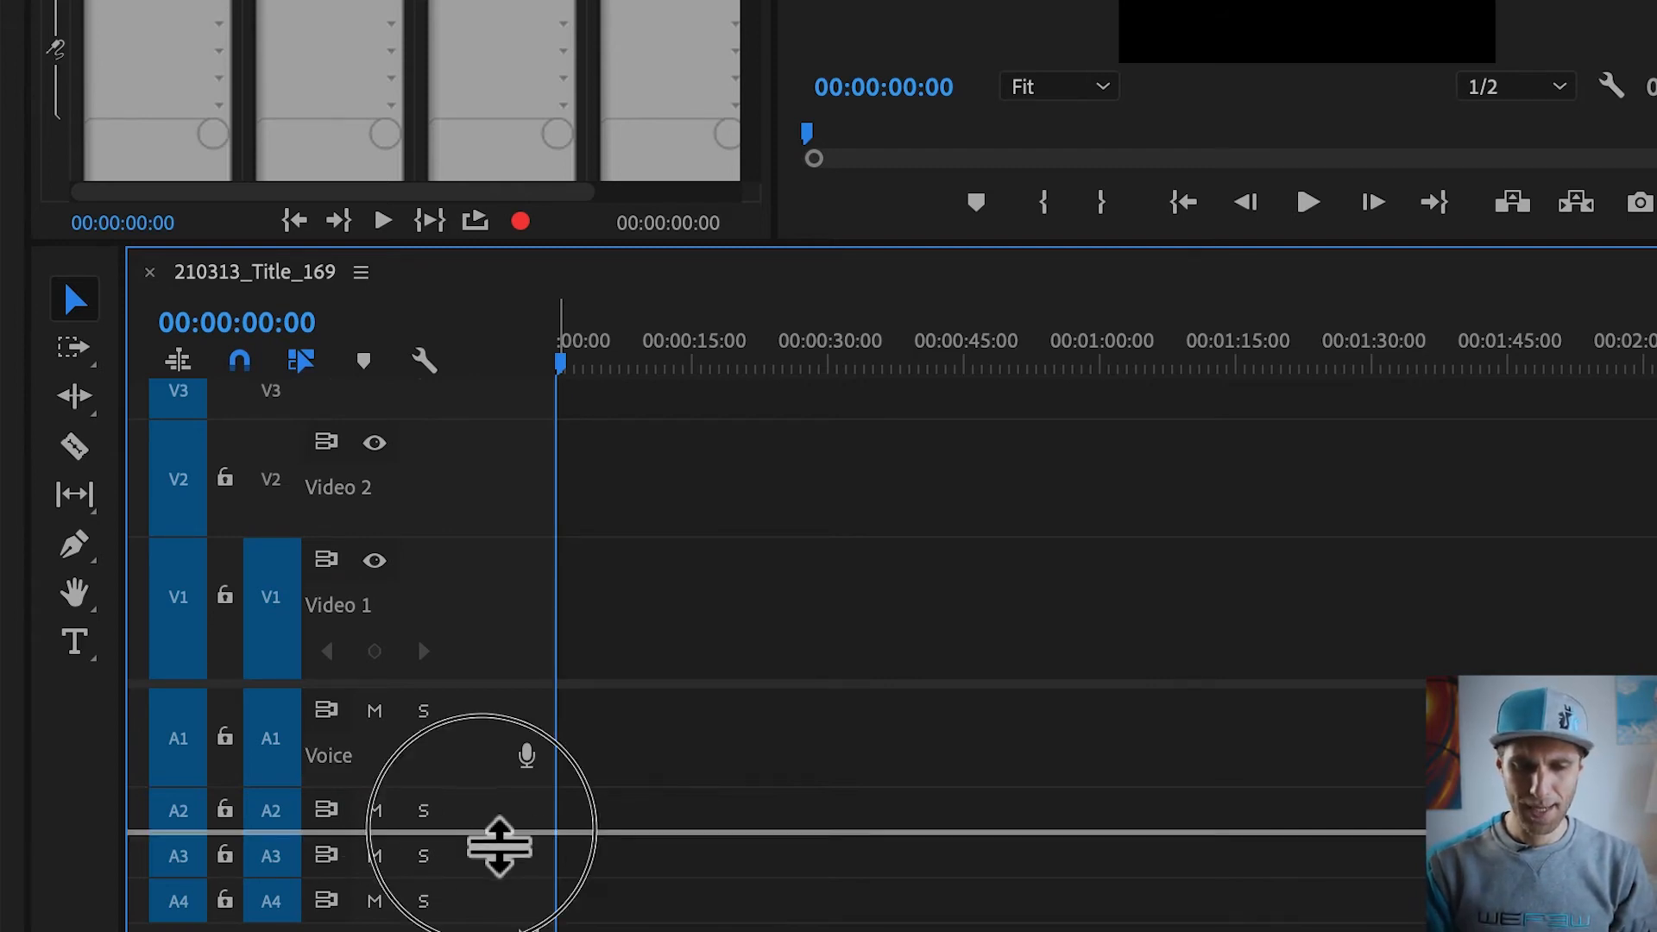
Step: Increase the height of audio track A2 and rename it "Music"
drag(499, 847, 498, 928)
right_click(388, 889)
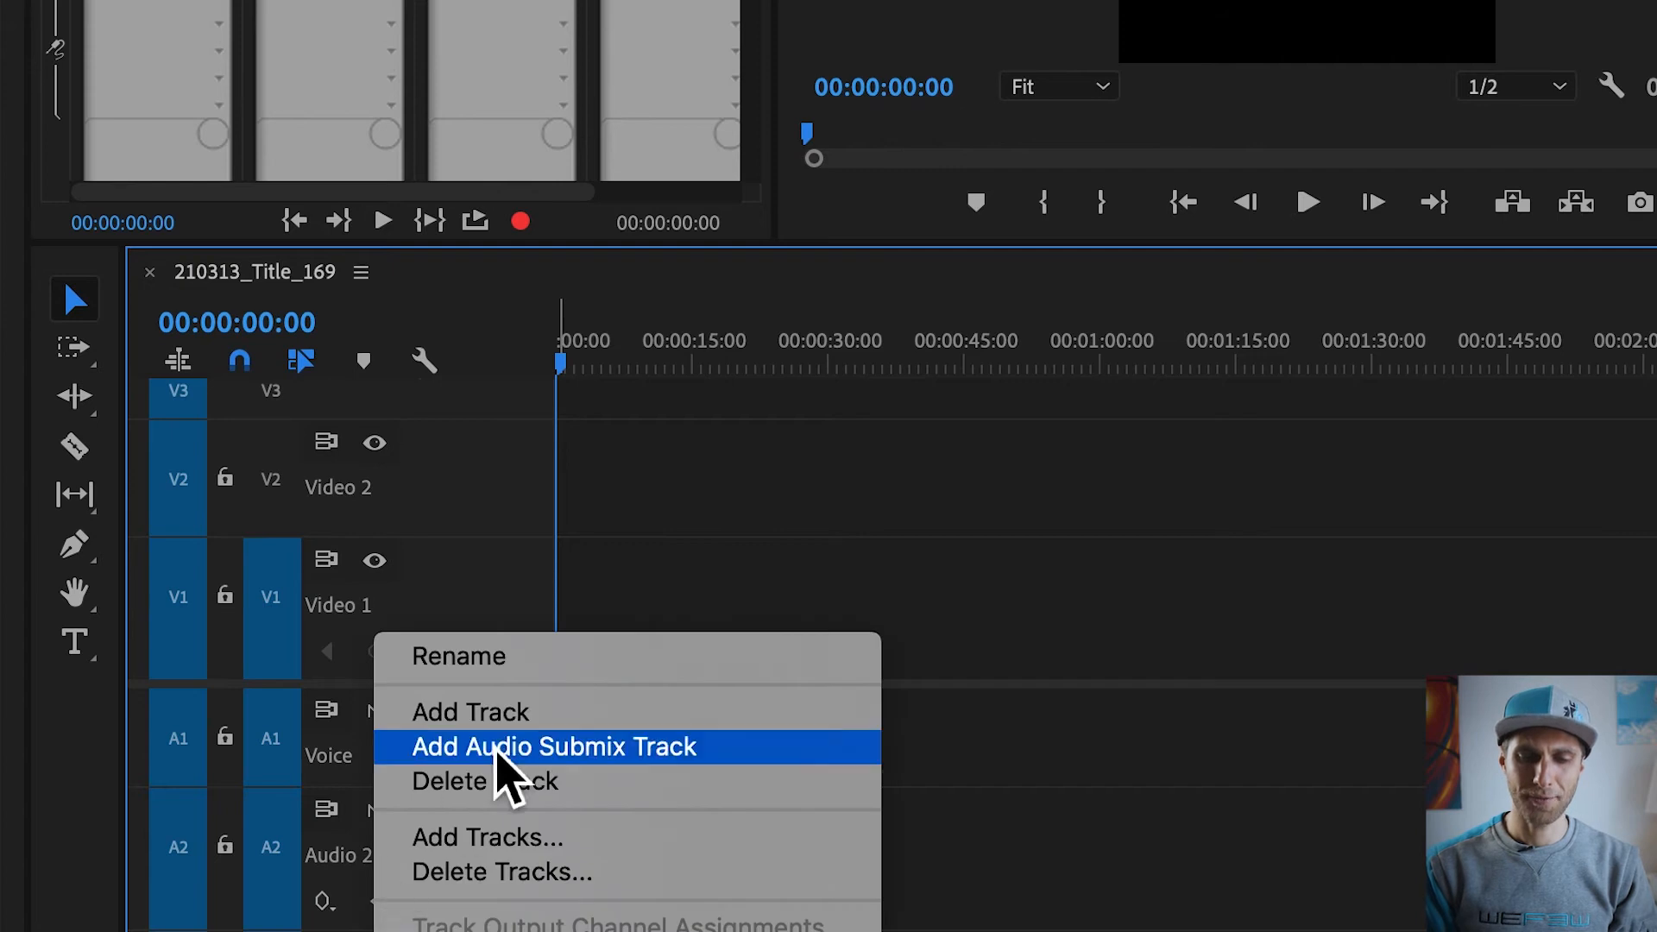
click(563, 664)
text(Music)
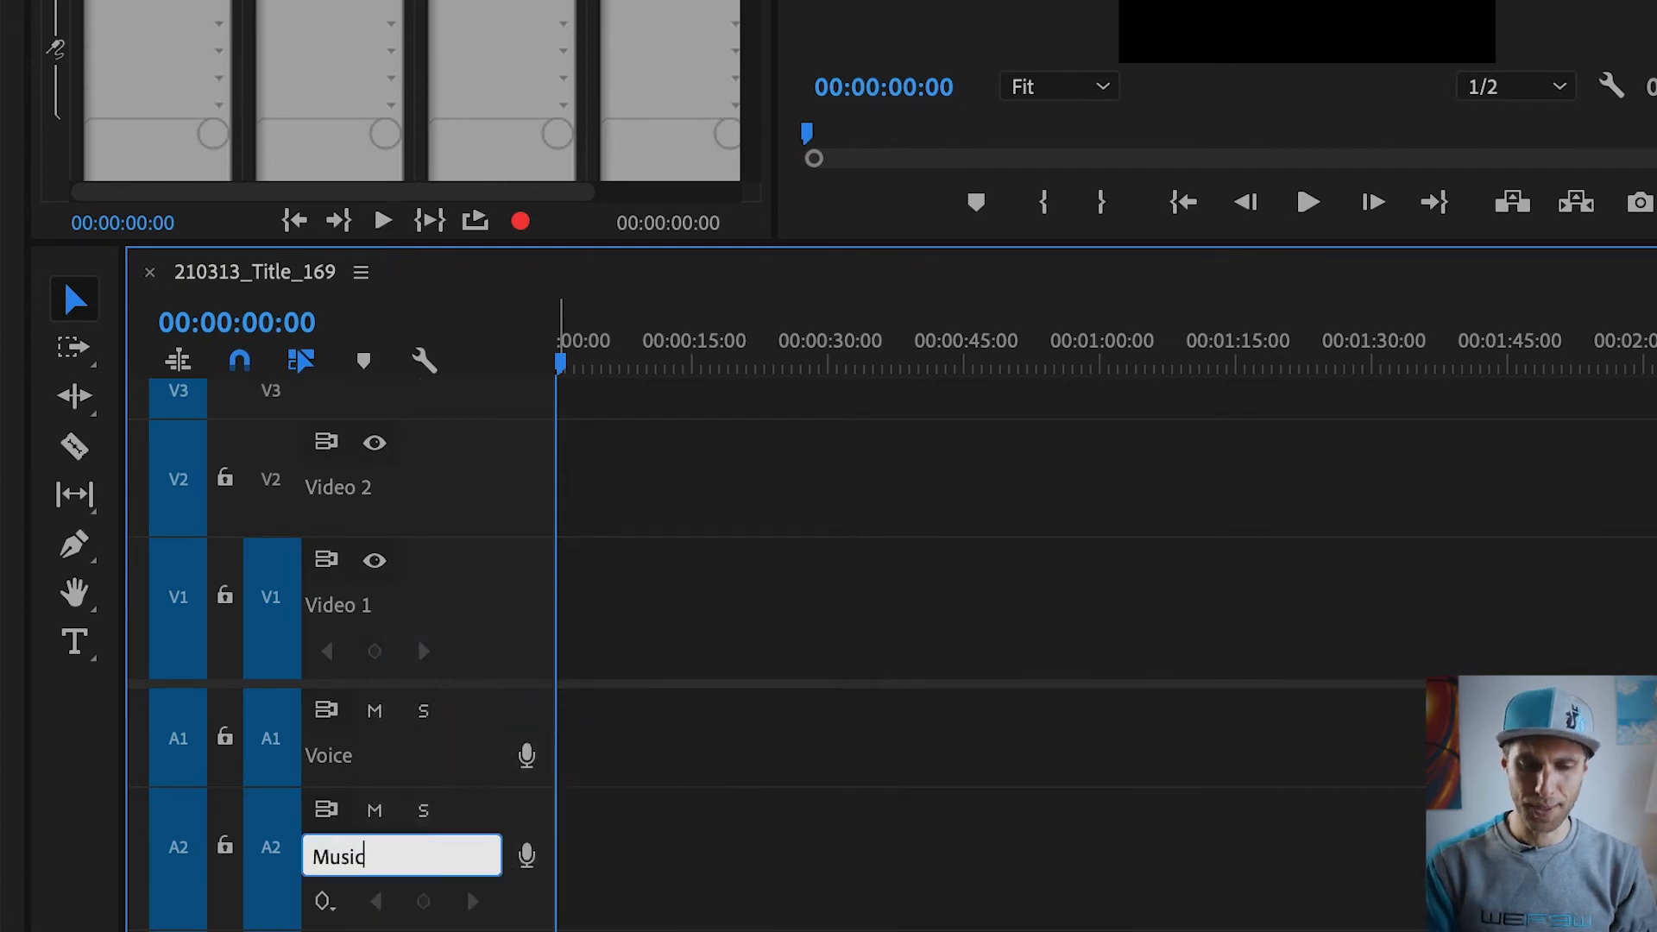
key(Return)
Step: Increase the height of audio track A3 and rename it "SFX 01"
scroll(629, 851, down, 2)
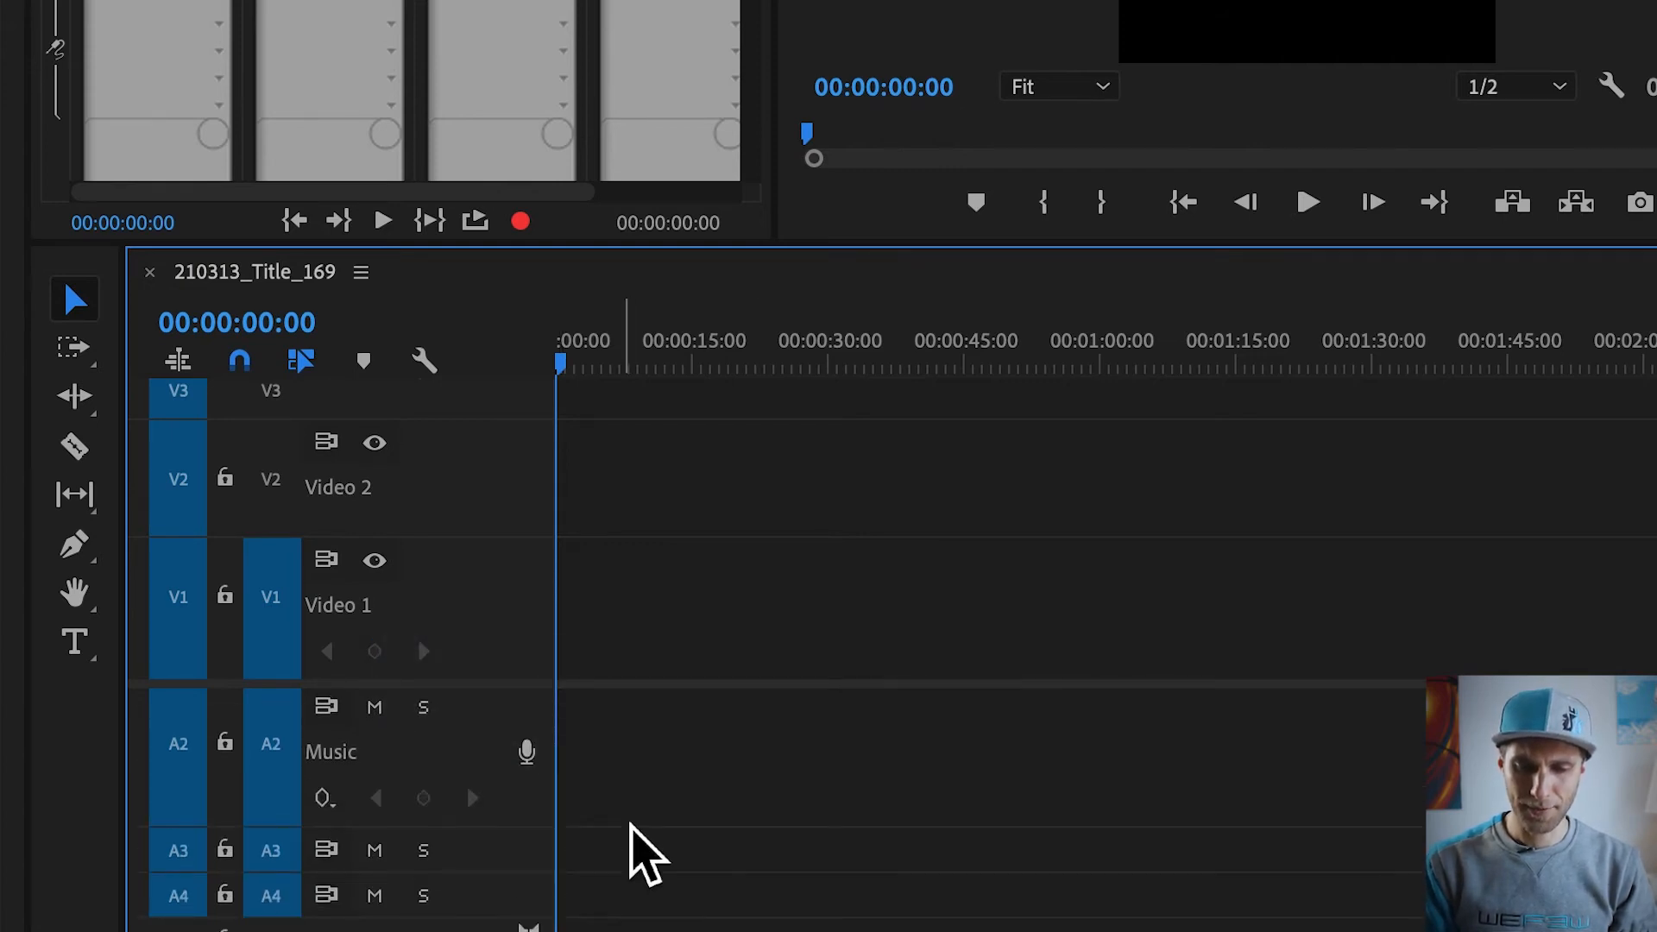
click(491, 921)
right_click(477, 898)
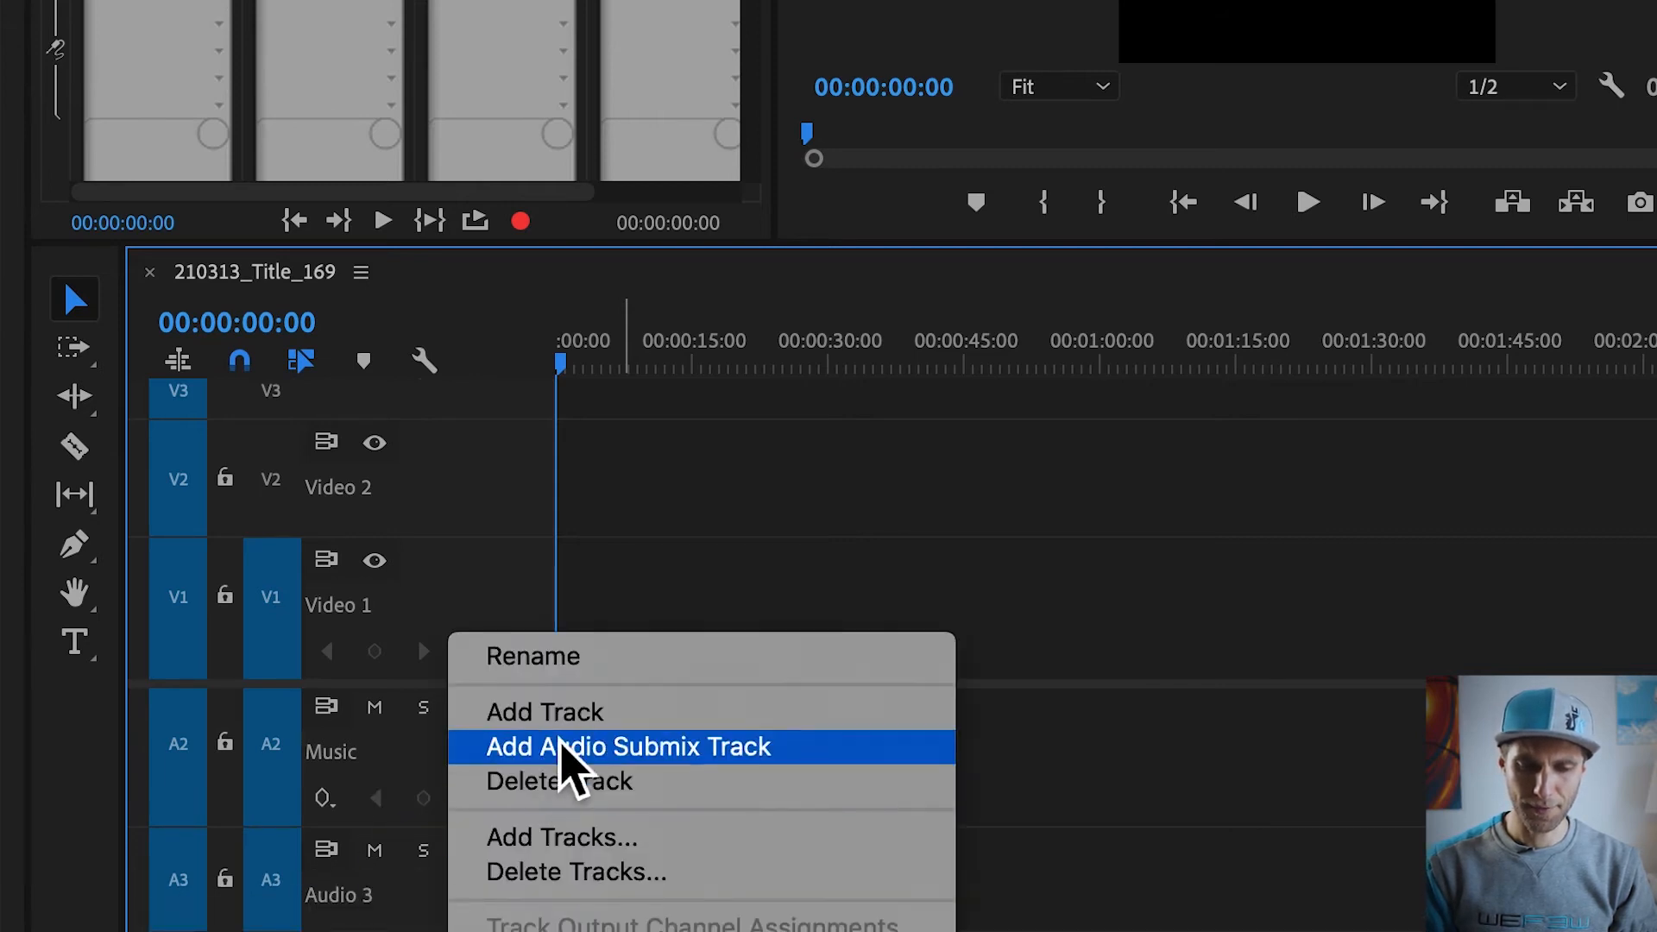
click(583, 671)
text(SF)
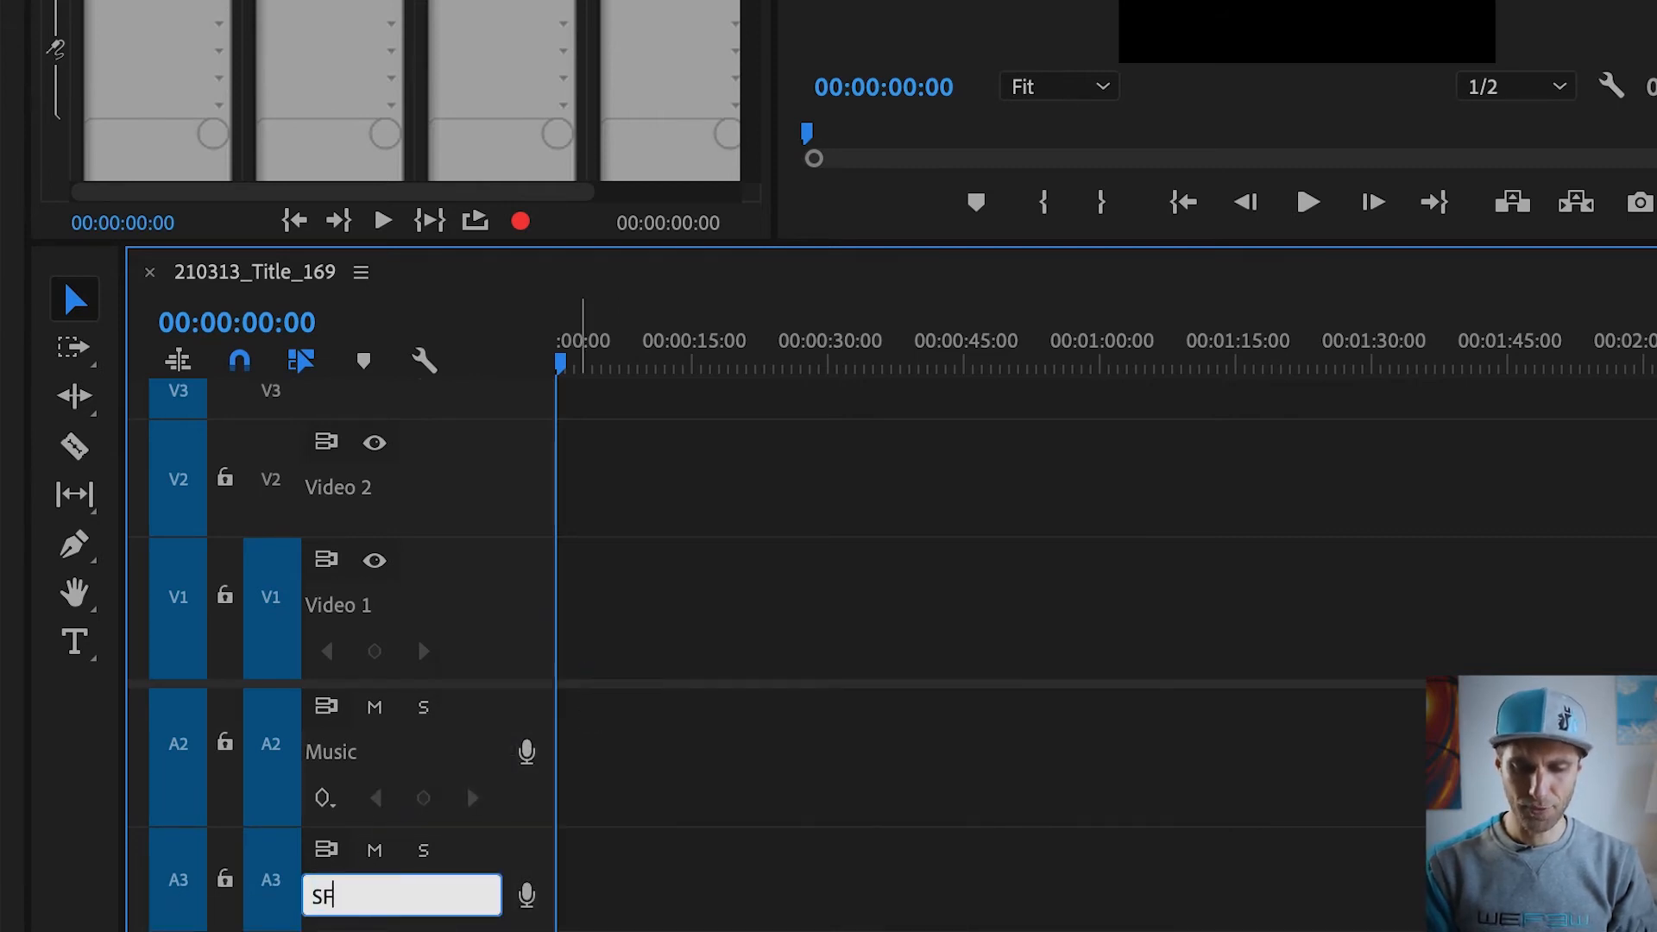
text(X 01)
key(Return)
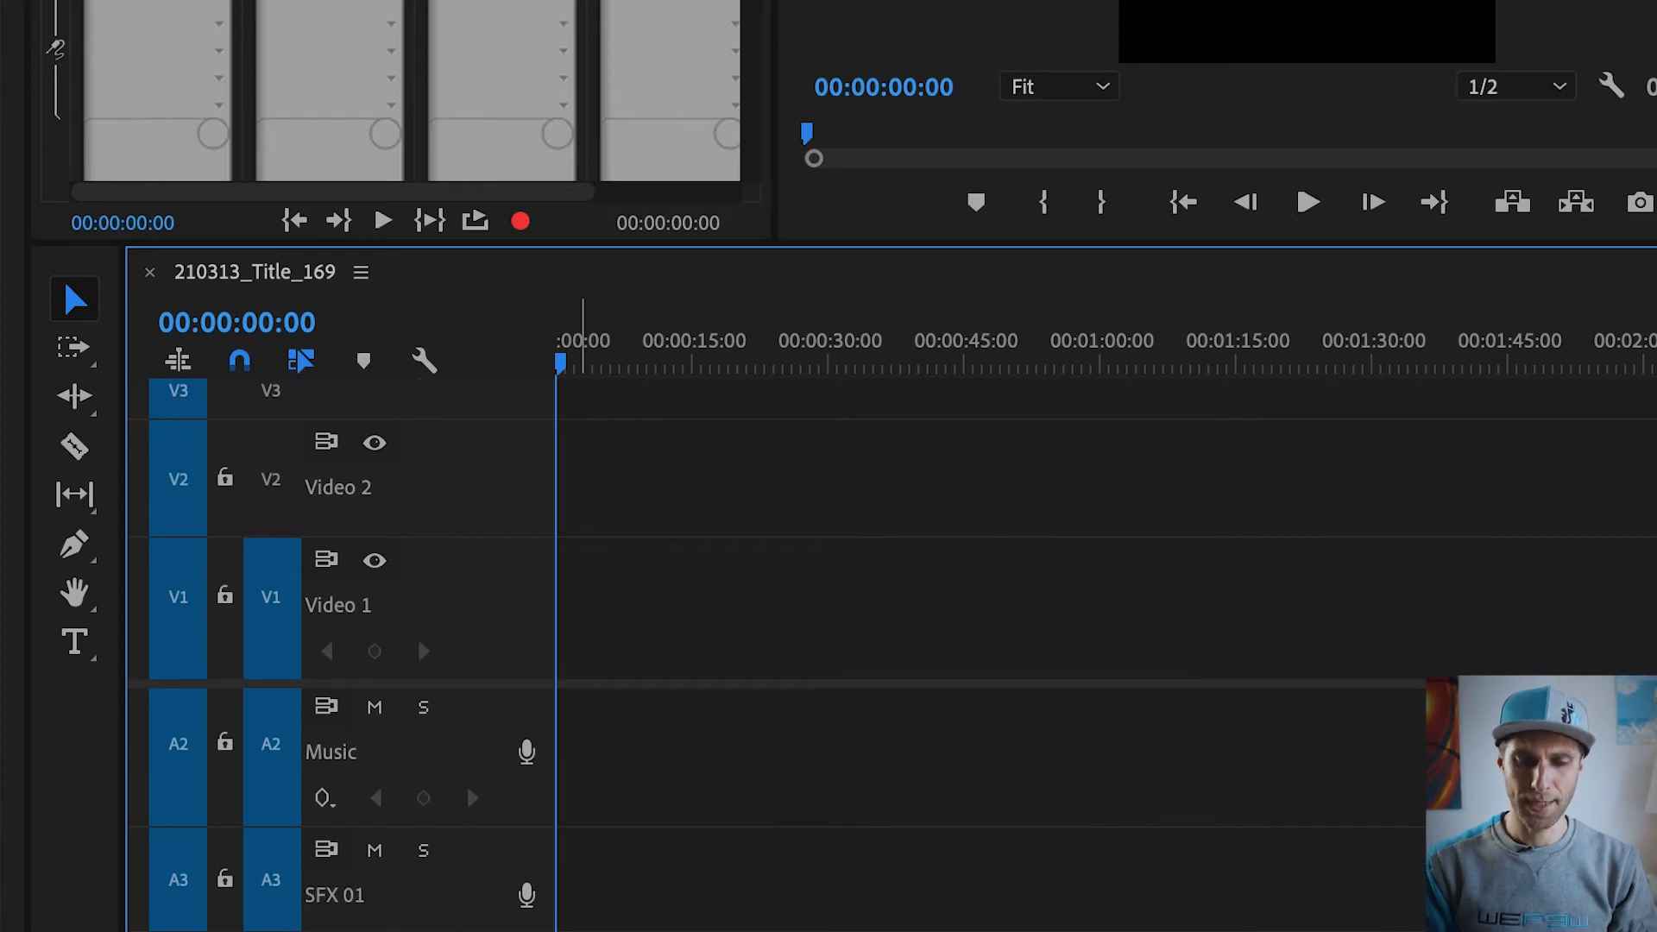
Step: Increase the height of audio track A4 and rename it "SFX 02"
scroll(596, 859, down, 1)
drag(471, 910, 477, 931)
right_click(484, 839)
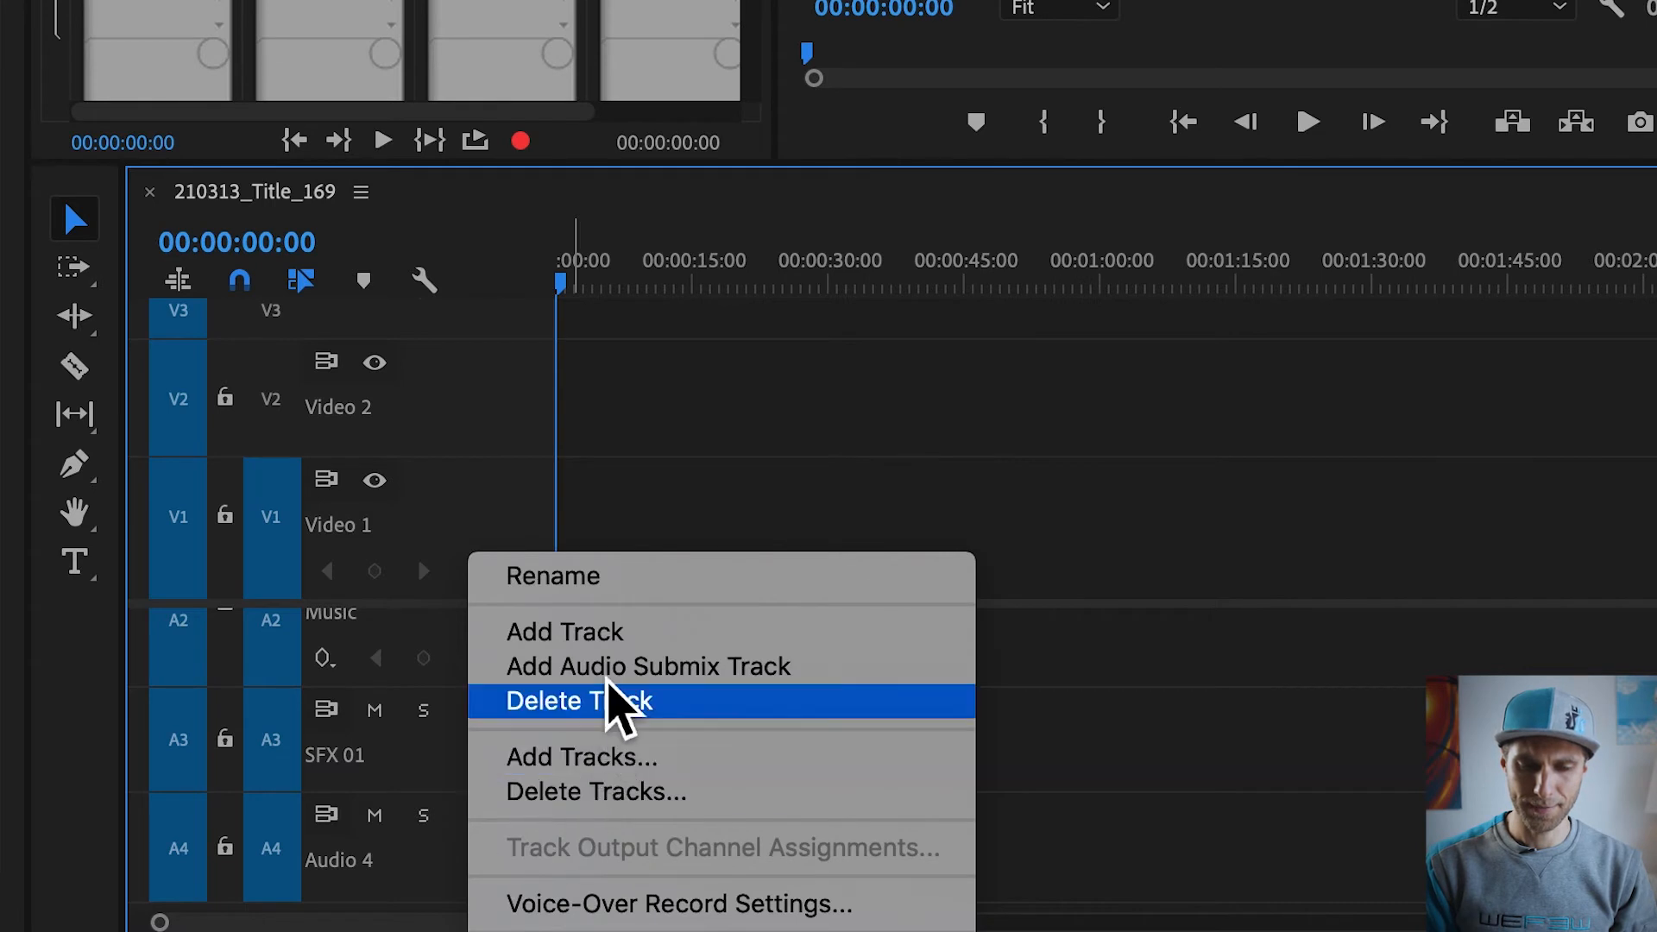
click(618, 587)
text(SFX 02)
key(Return)
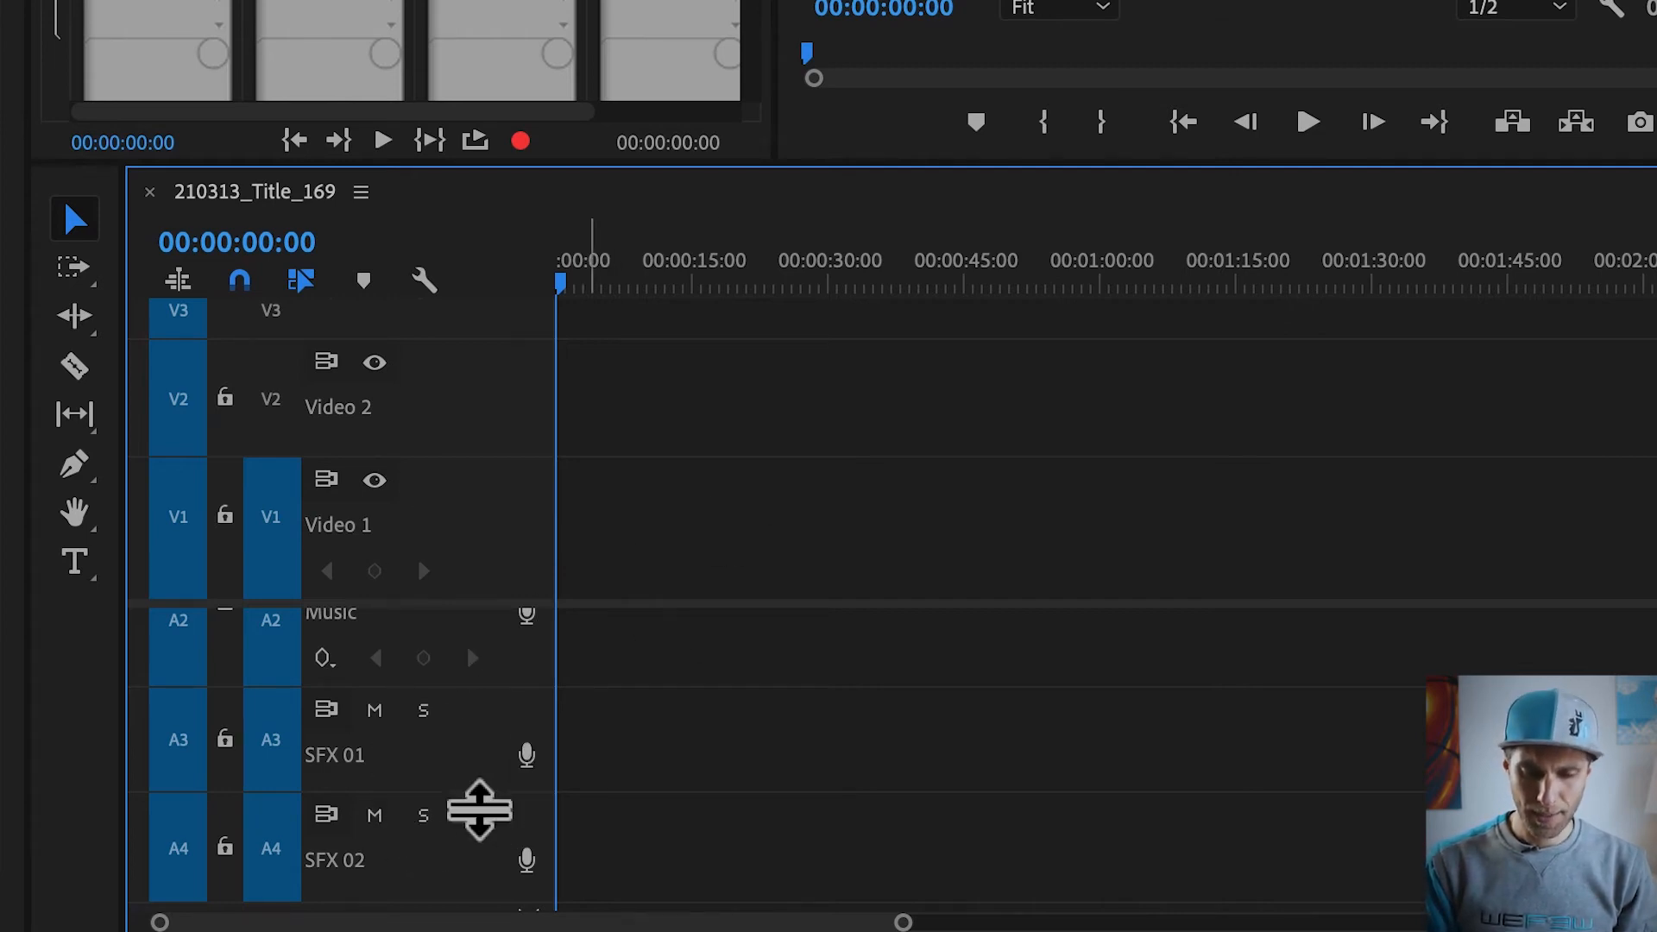
Step: Minimise all tracks in the timeline and enlarge the Audio Track Mixer panel in height and width
key(shift+minus)
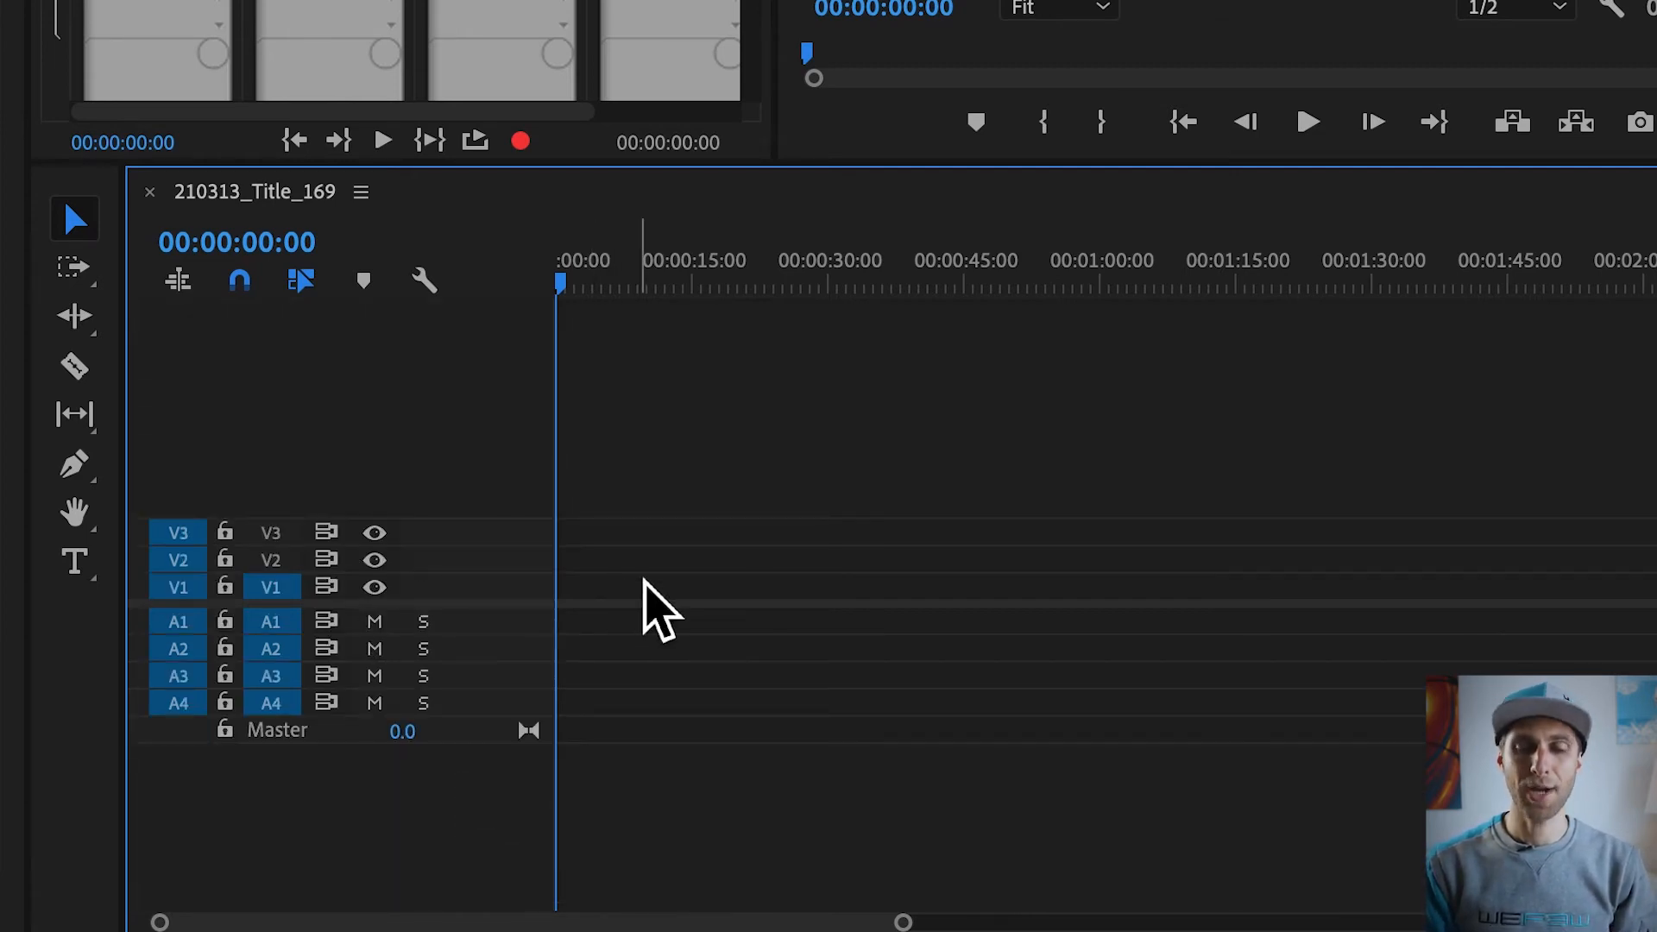
click(438, 546)
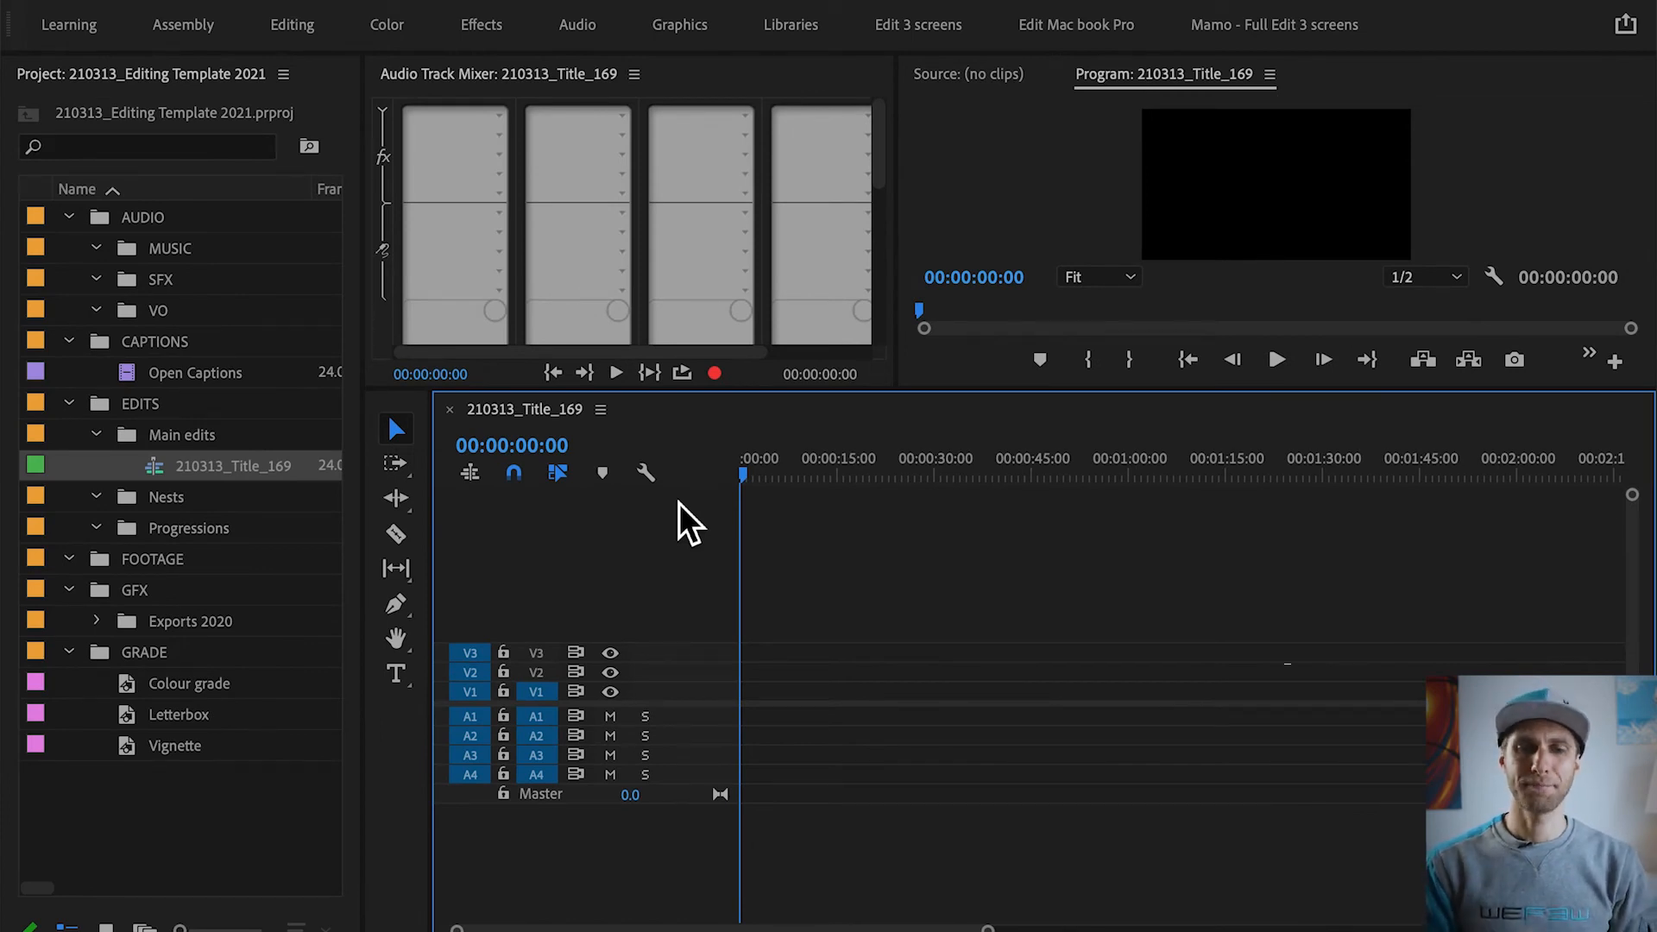
drag(942, 395, 938, 577)
drag(898, 252, 1094, 257)
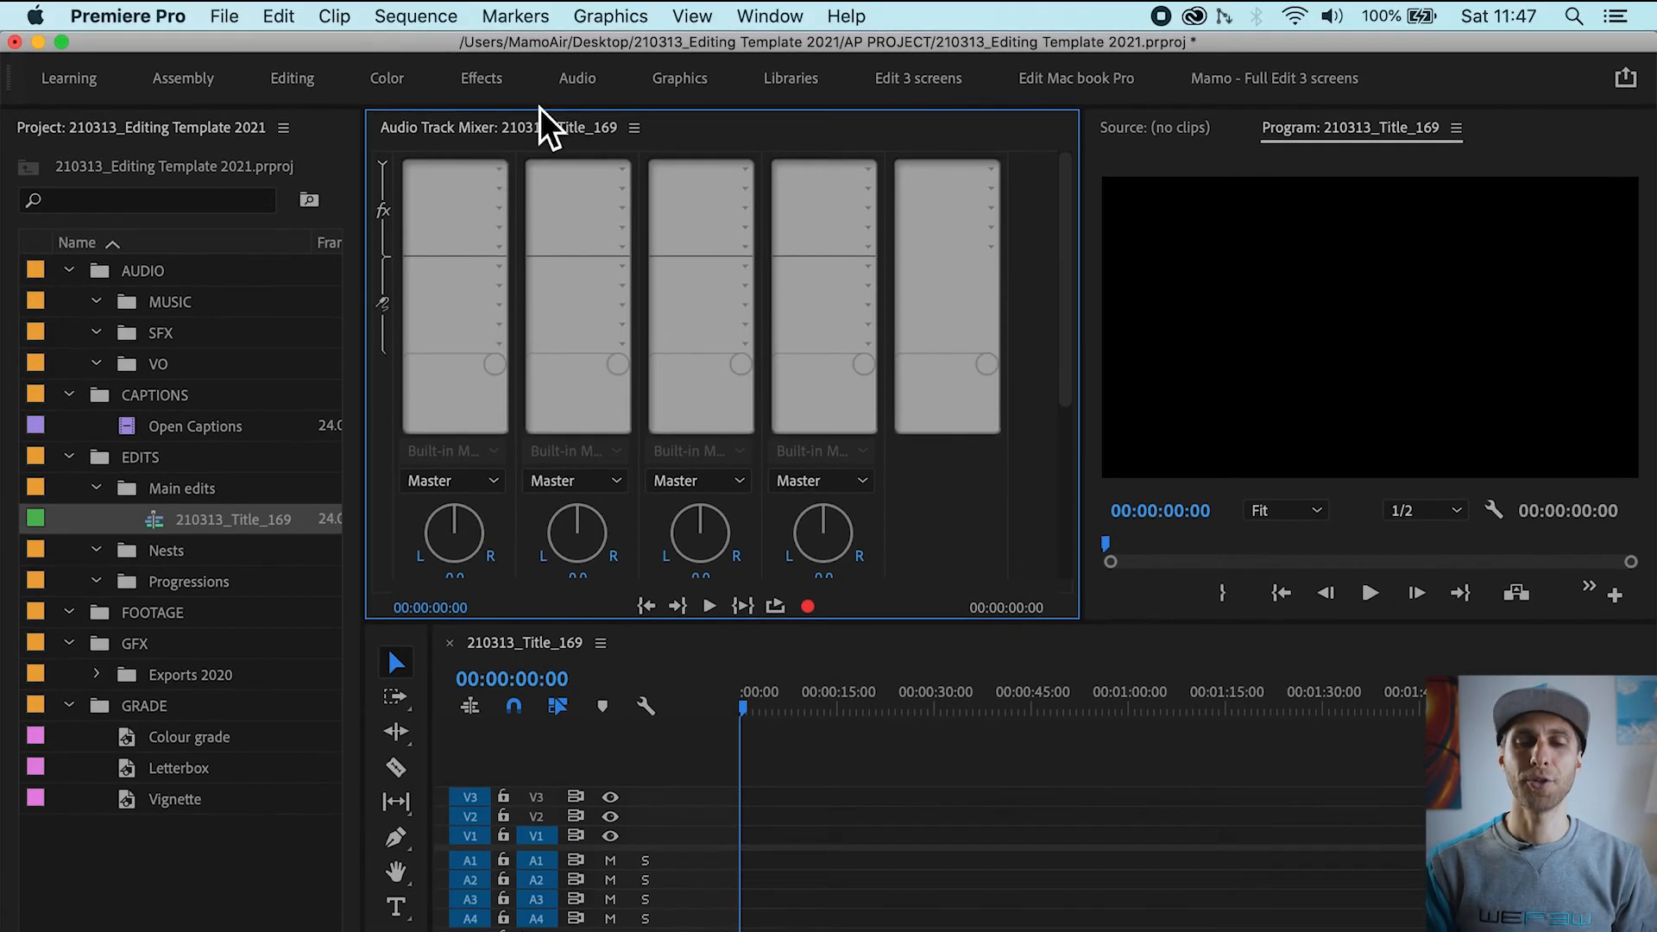
Step: Add the Hard Limiter effect to the first audio track in the Audio Track Mixer
click(770, 16)
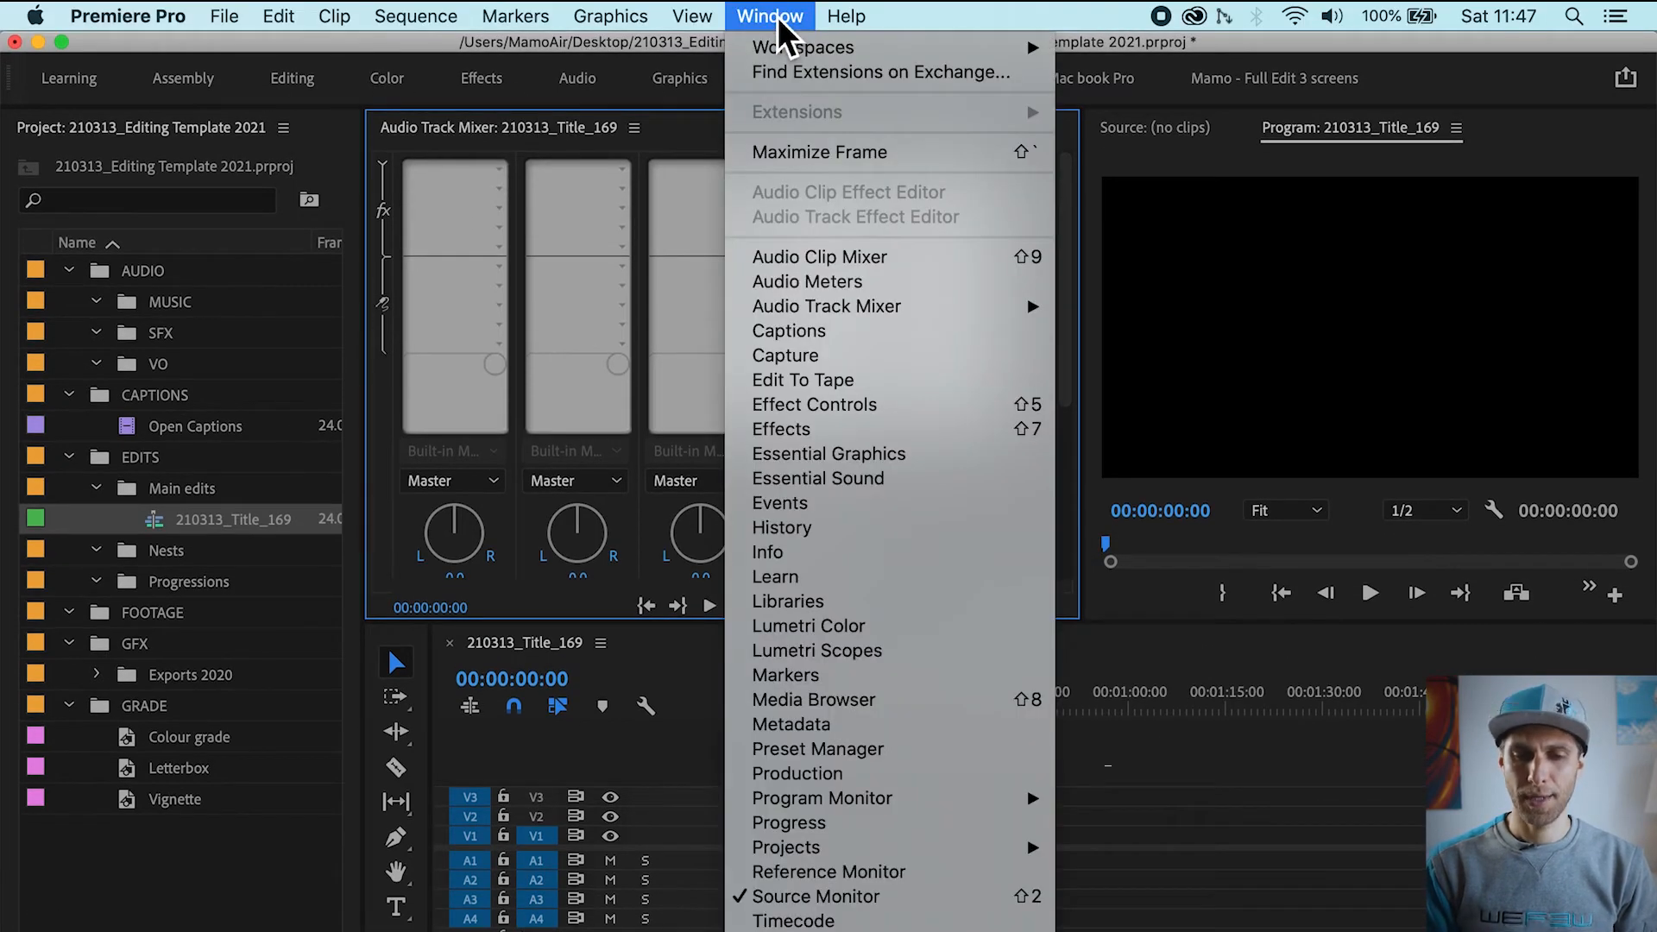
mouse_move(913, 310)
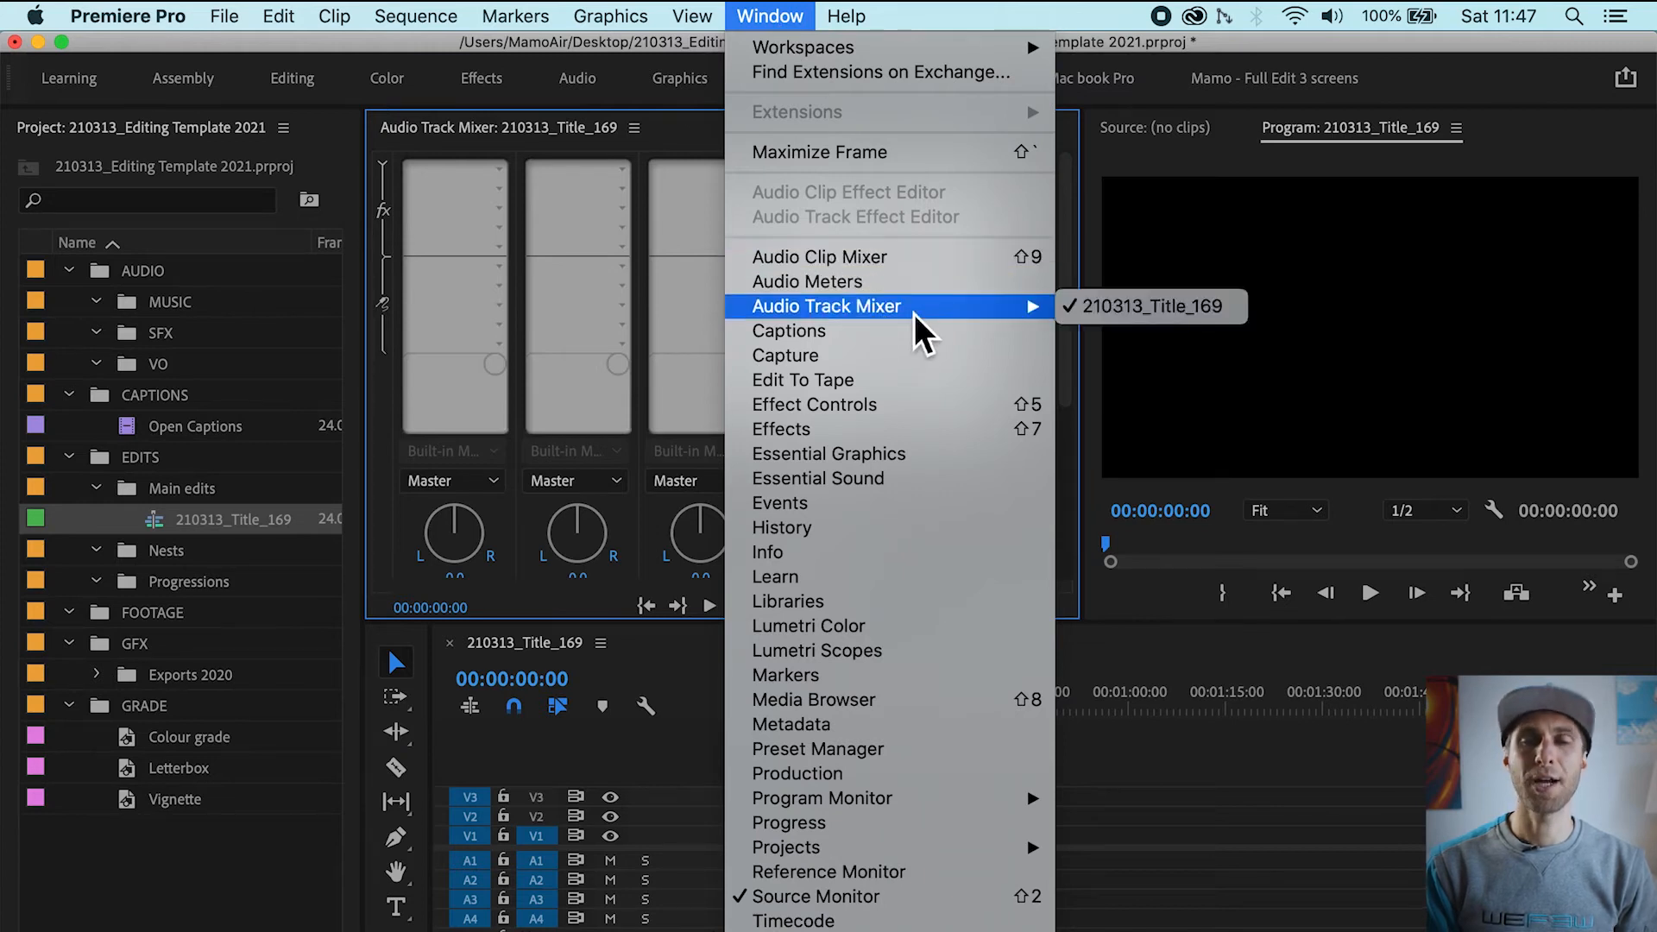
click(495, 136)
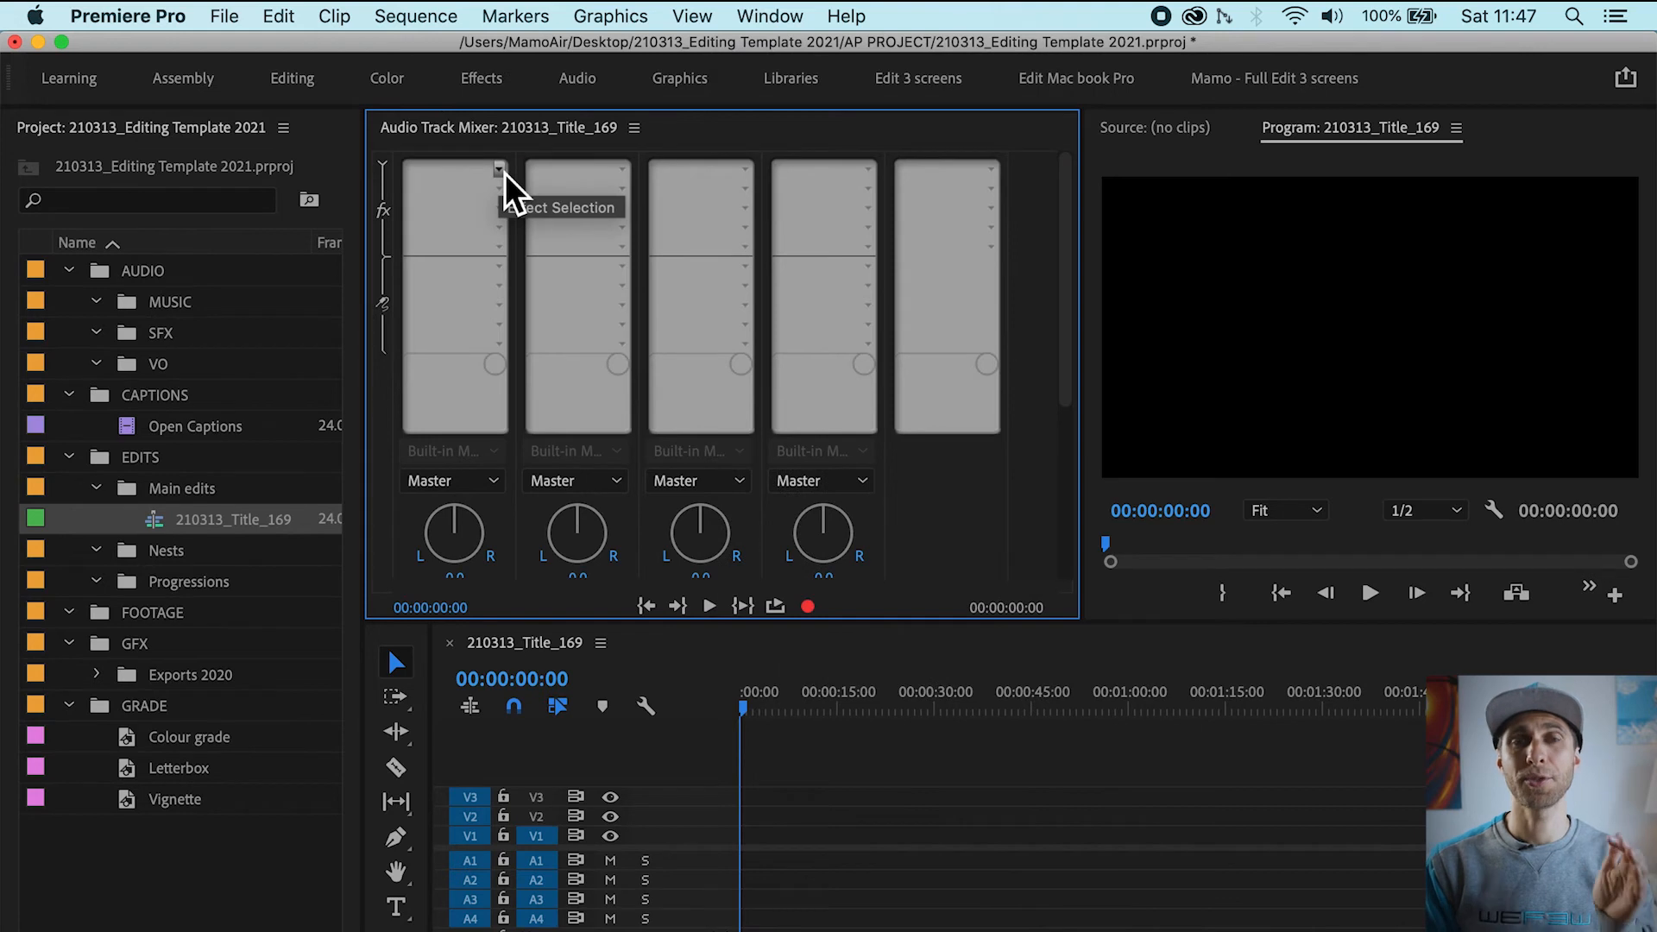
click(503, 171)
mouse_move(570, 250)
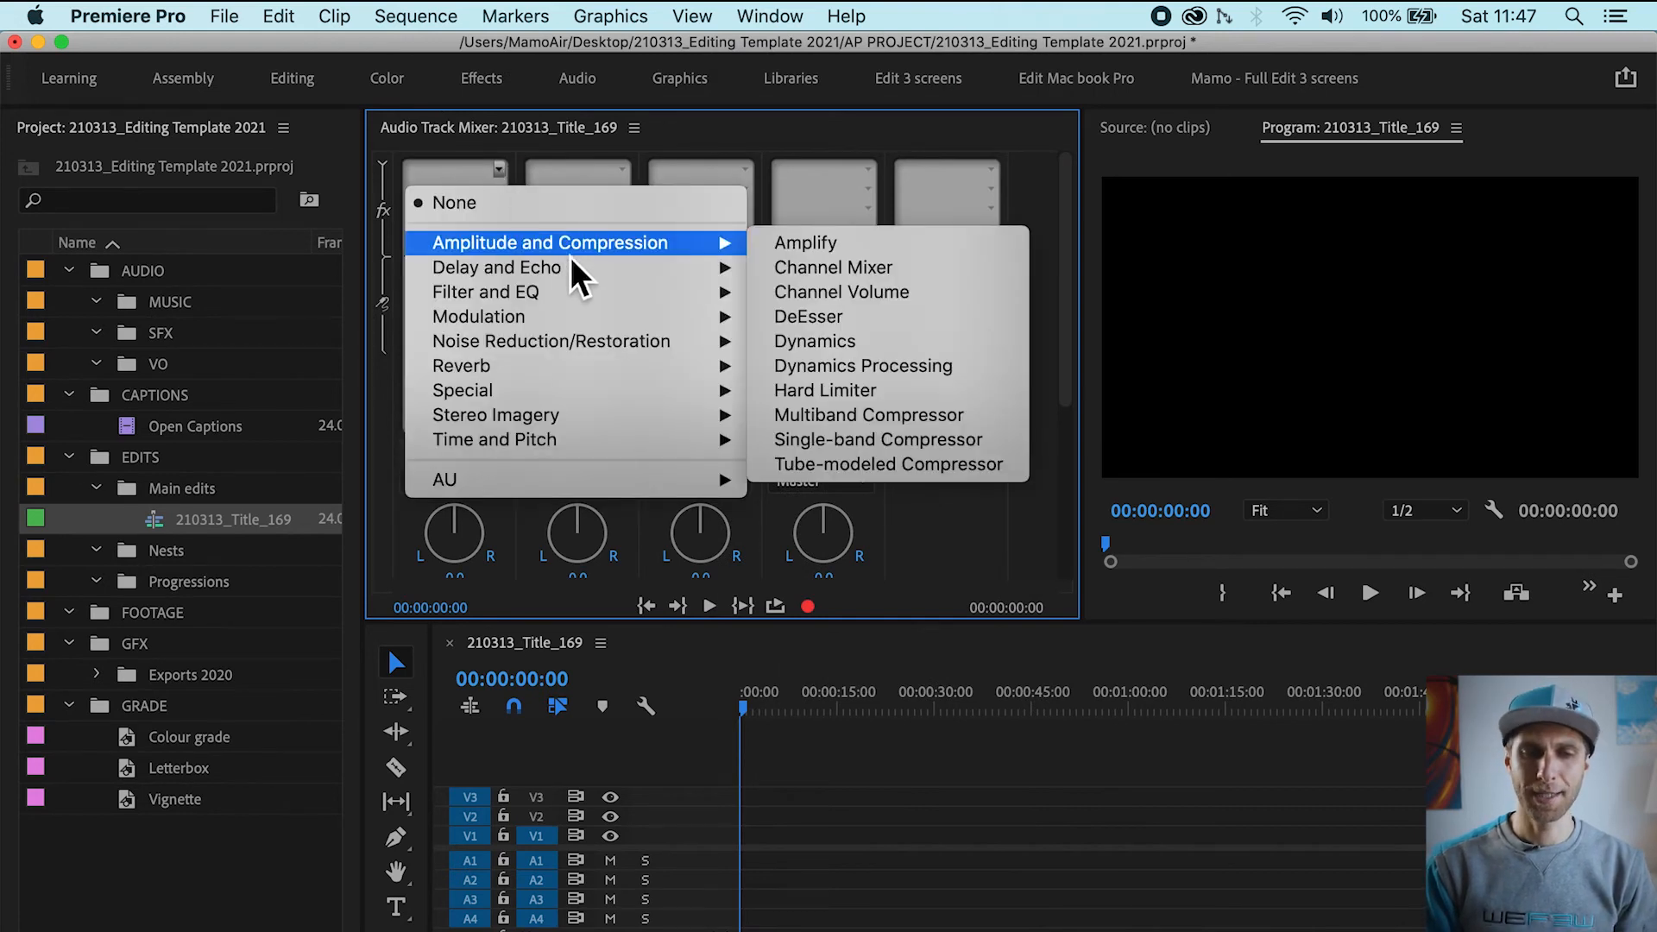
click(879, 390)
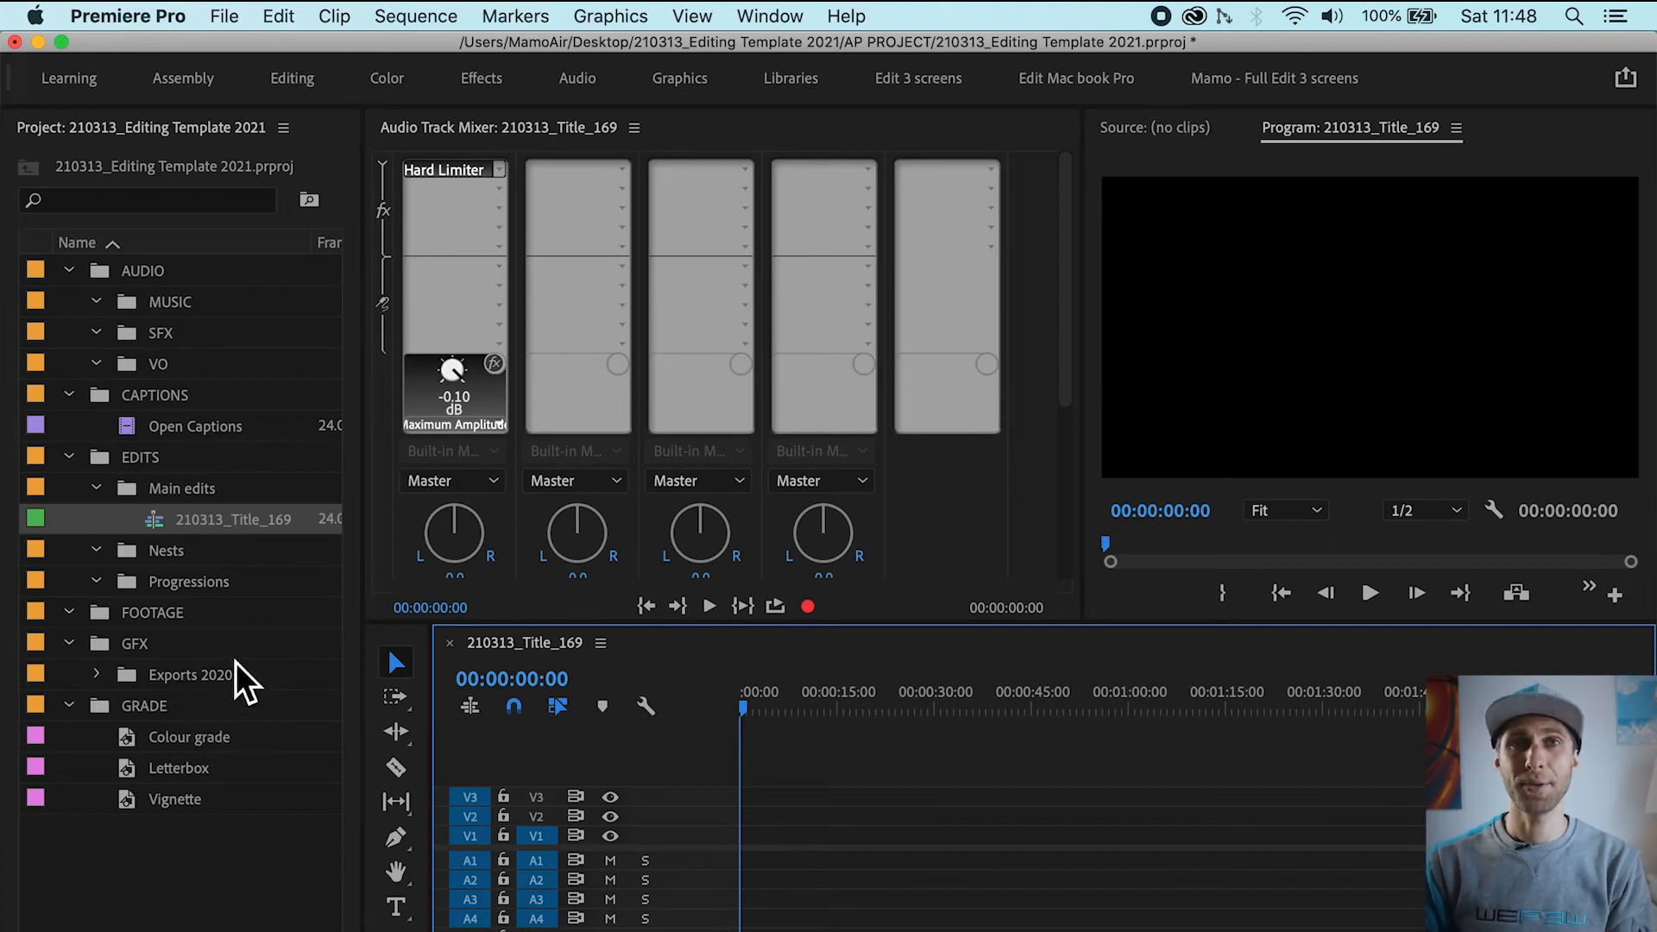
Step: Place the 21.TRANSITION_1 clip from Exports 2020 on track V3 at about 17 seconds, keeping the existing sequence settings
click(96, 674)
click(153, 708)
drag(167, 706, 854, 801)
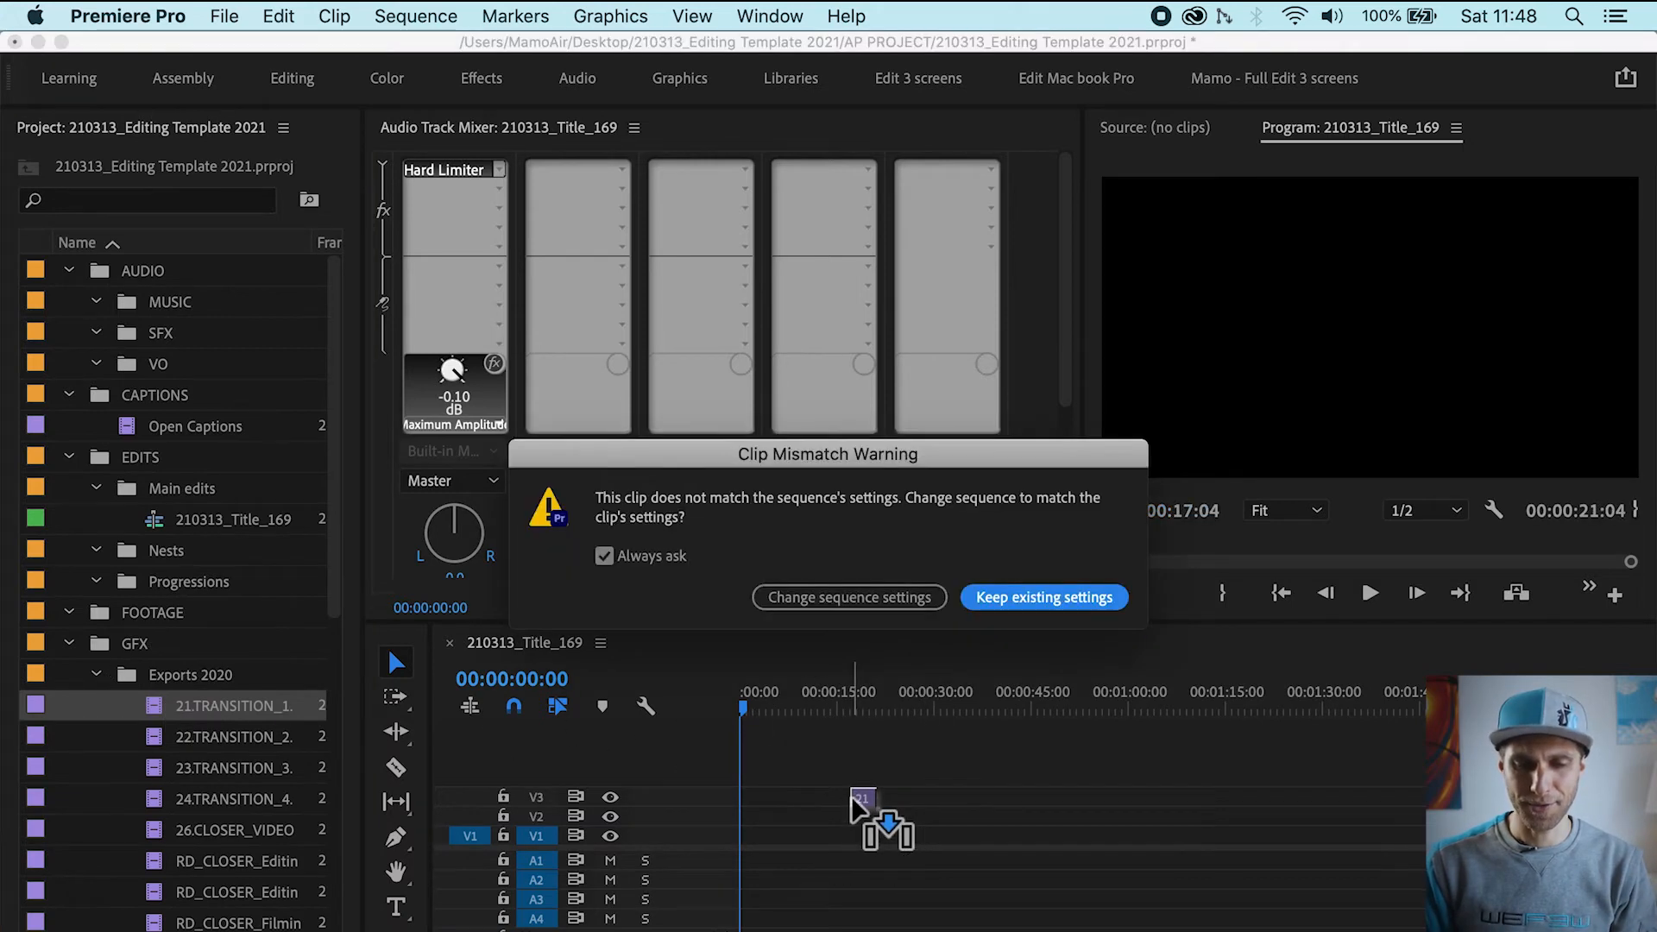
click(1044, 602)
Step: Place the 26.CLOSER_VIDEO EDITING clip on track V3 at about 00:01:07 and move the playhead to 00:00:30:00
drag(154, 830, 1177, 799)
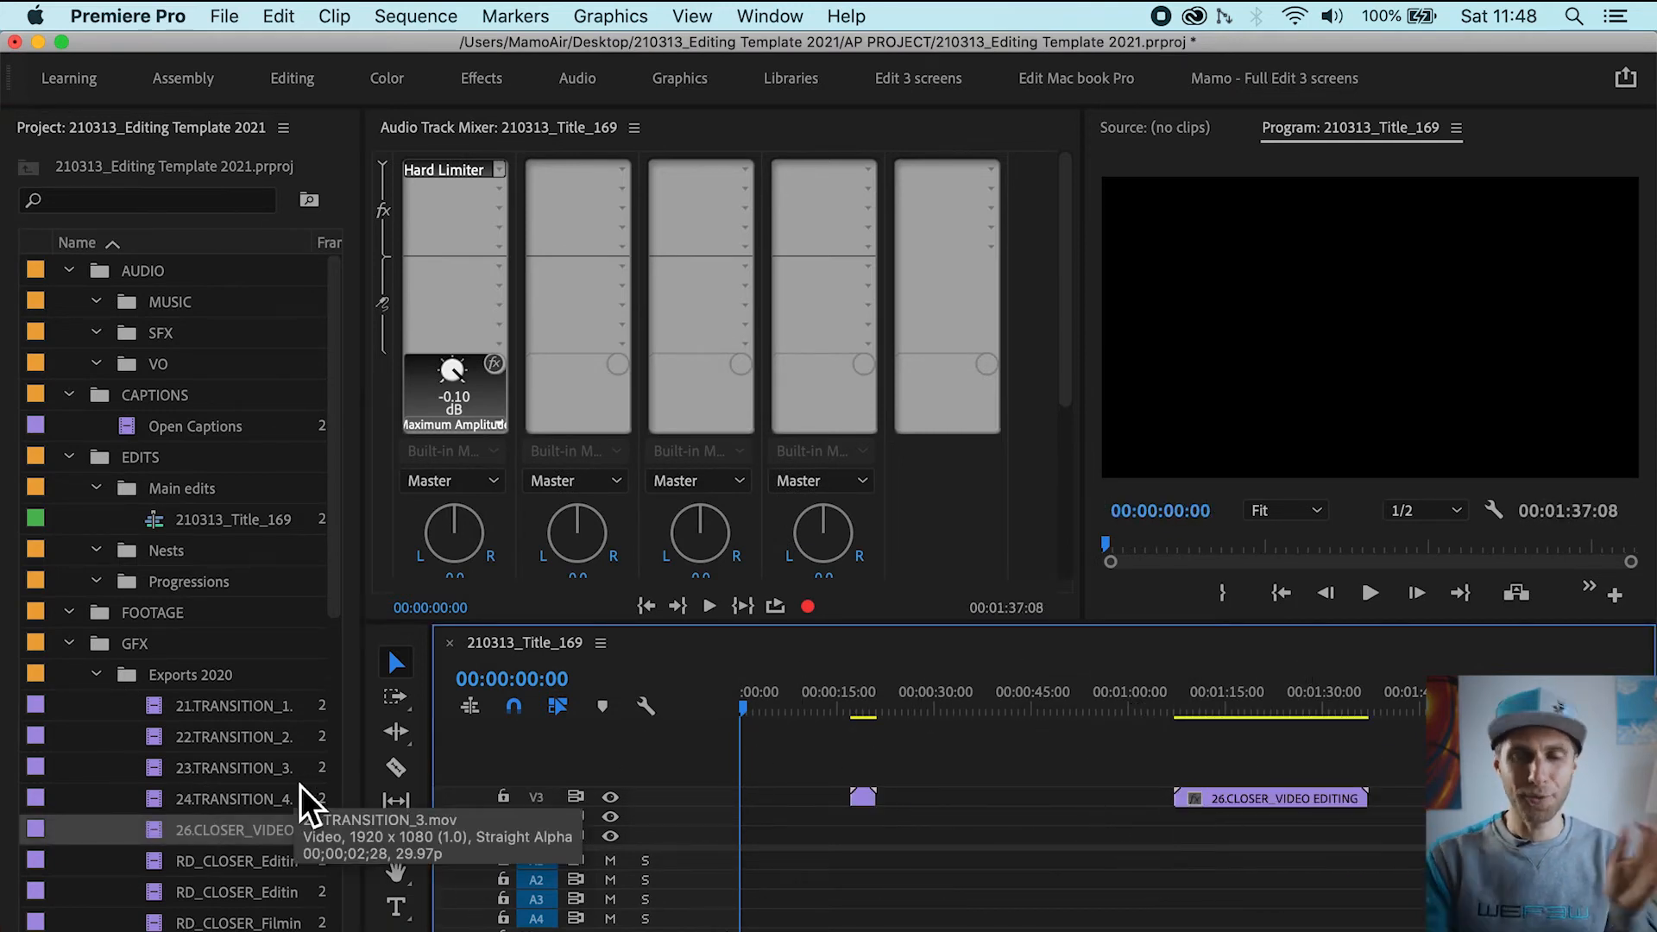
scroll(301, 785, down, 5)
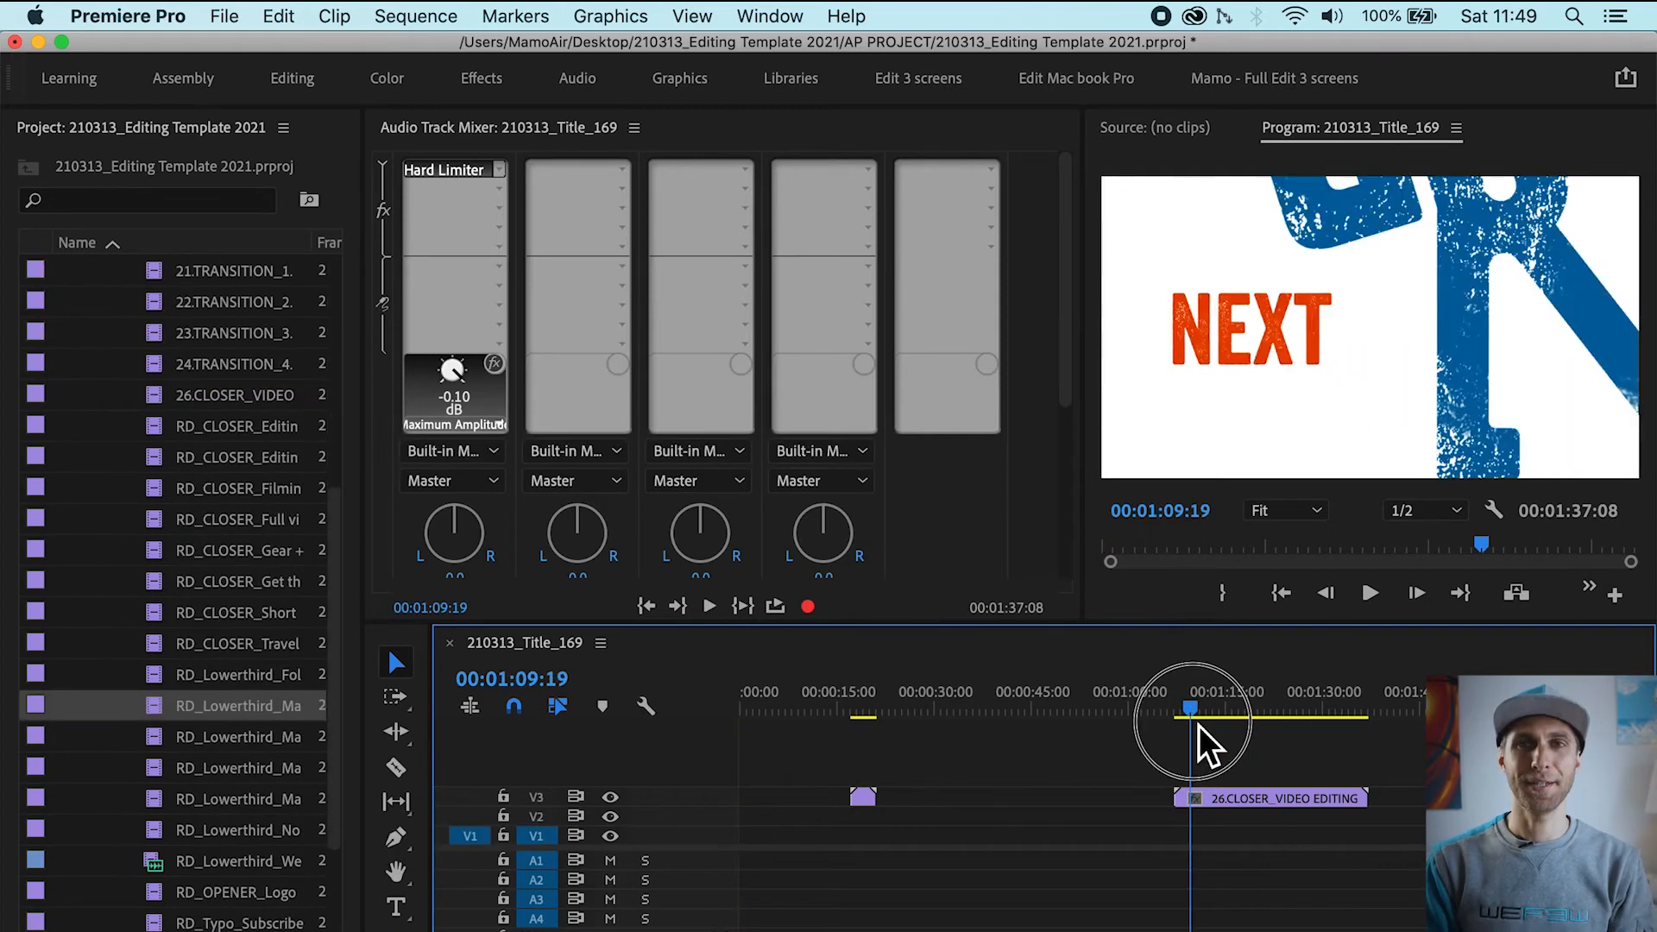
drag(1195, 729, 941, 732)
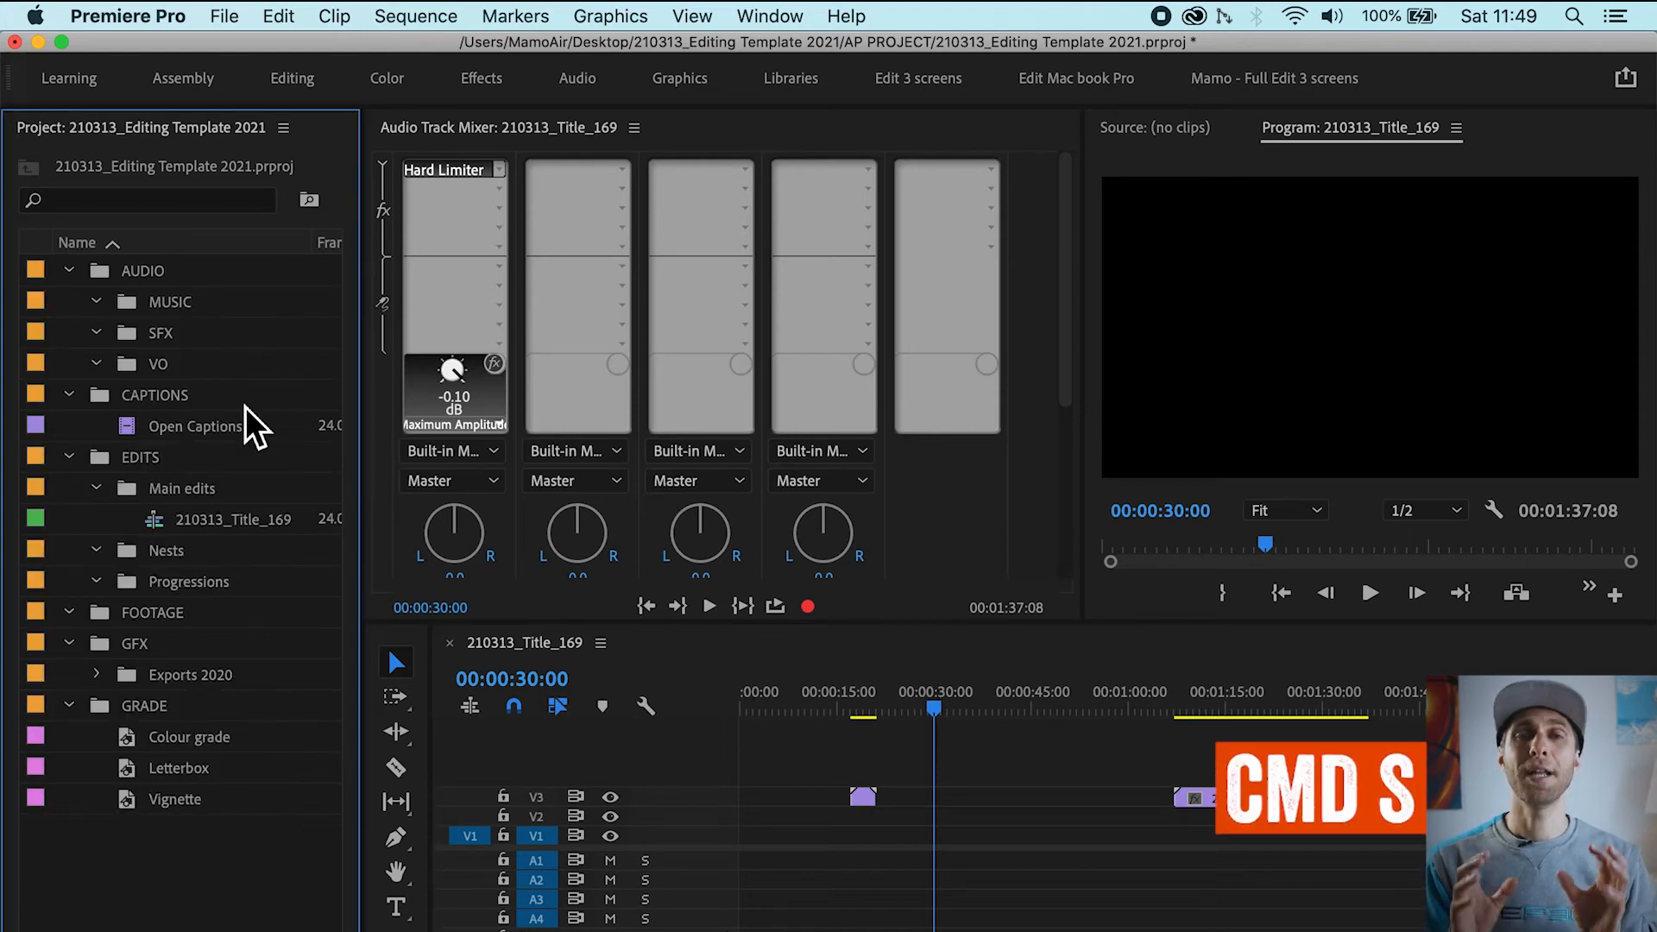
Step: Save the 210313_Editing Template 2021 project and close it
key(super+s)
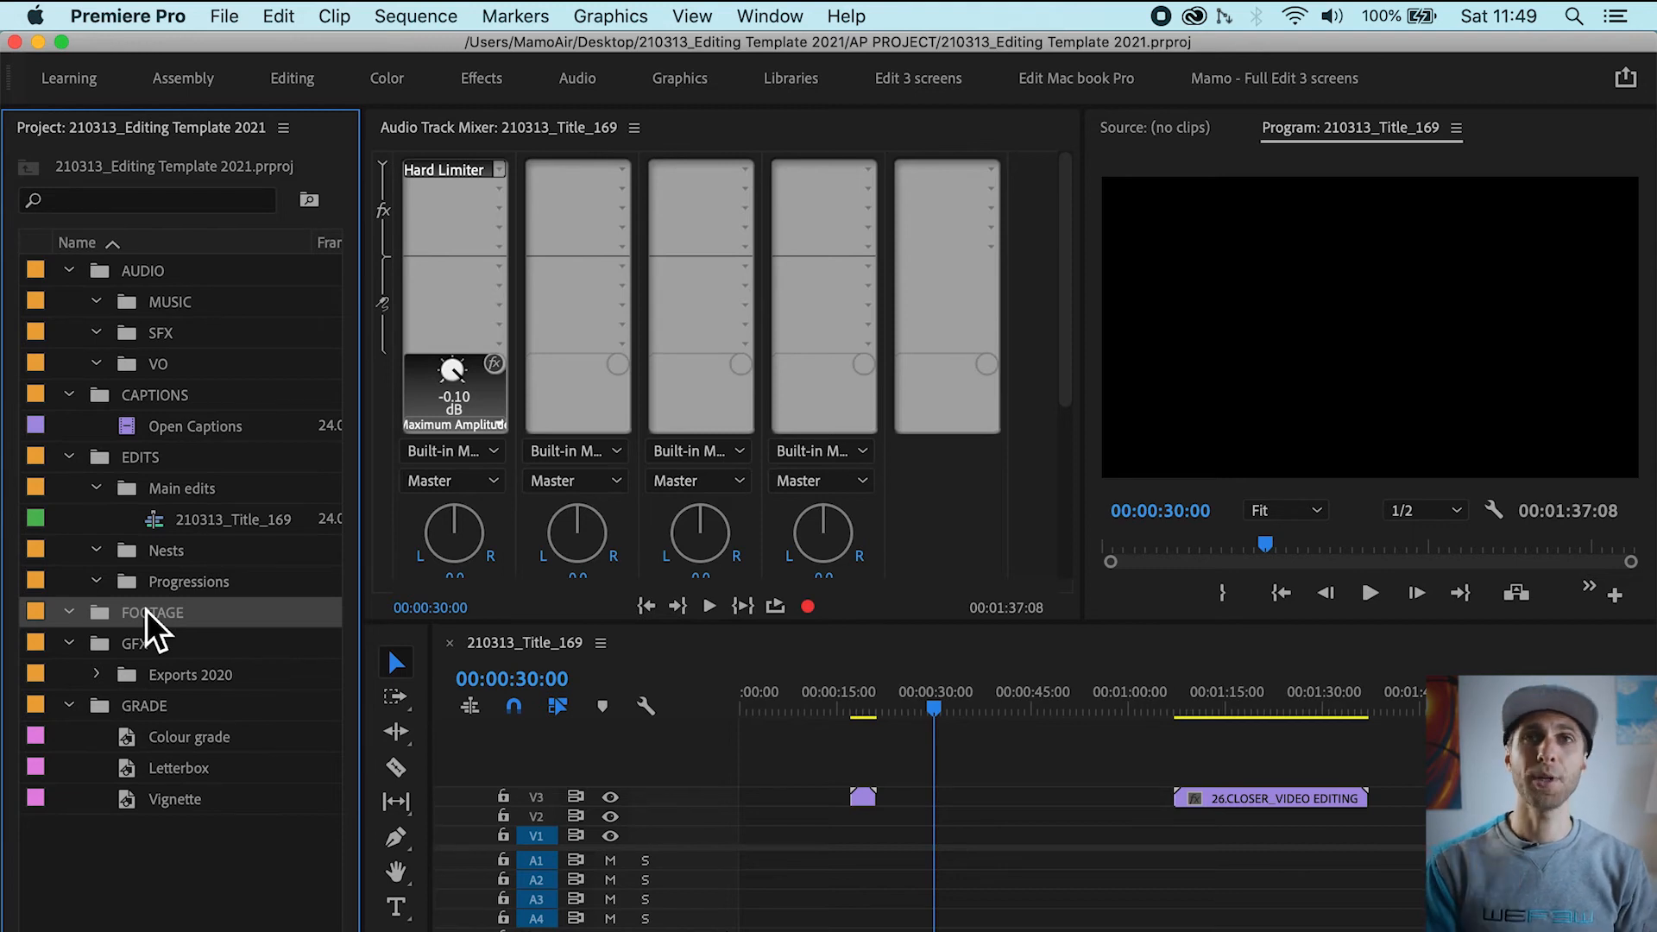
click(283, 127)
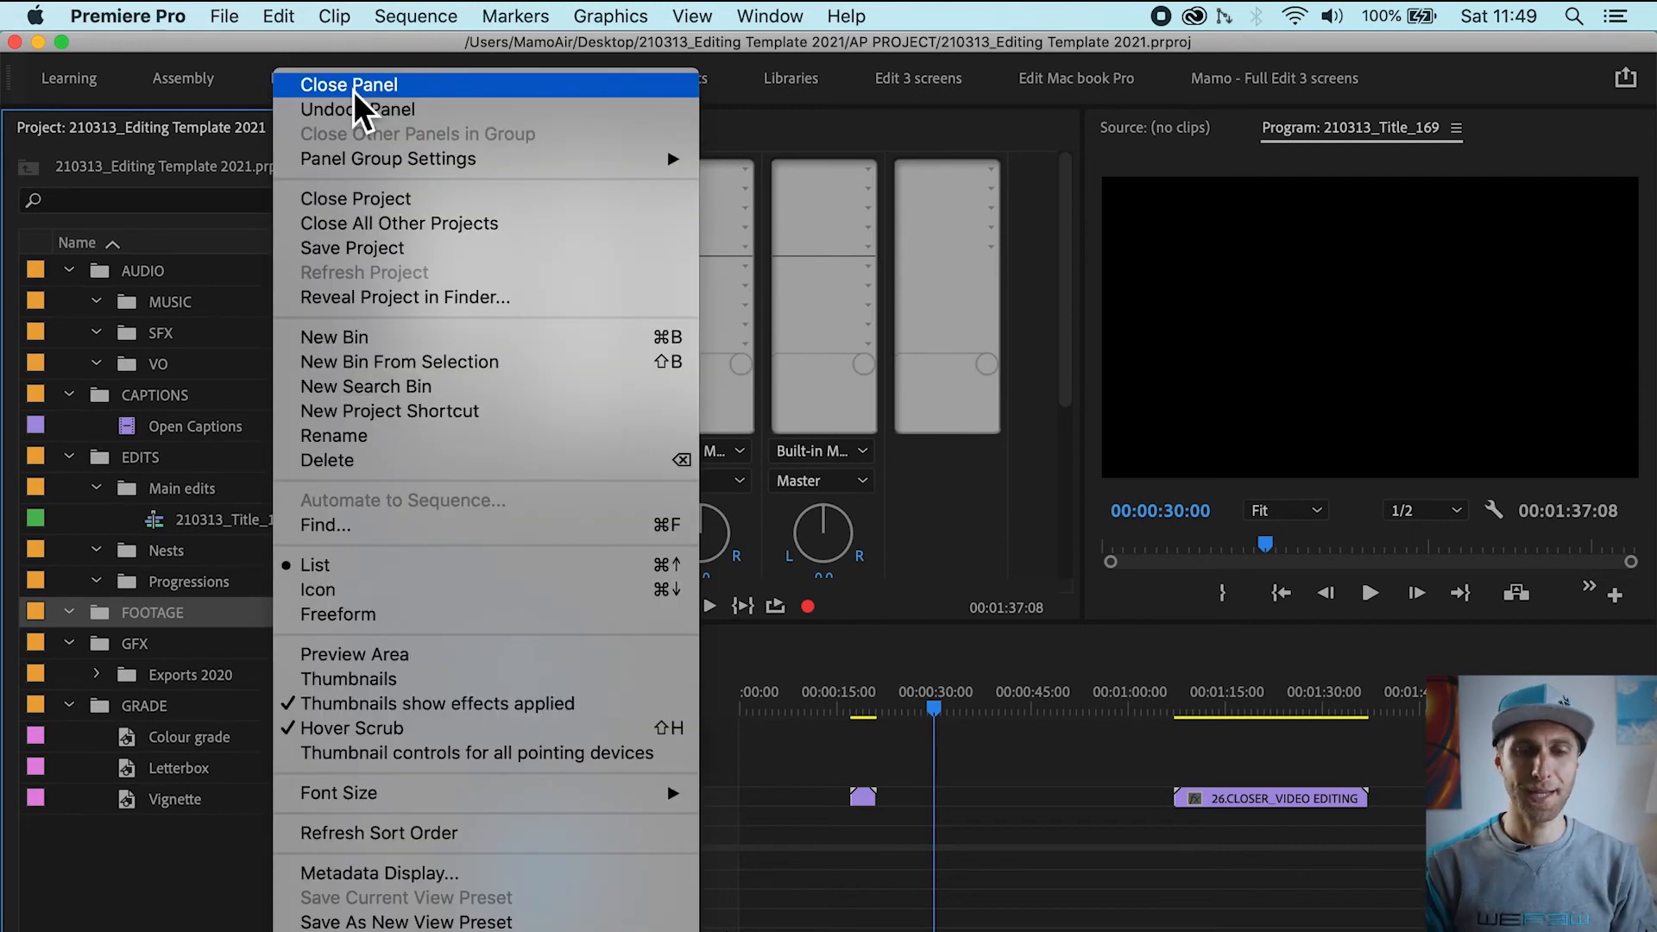
click(360, 199)
Step: Switch to Finder and duplicate the "210313_Editing Template 2021" folder on the Desktop
key(super+Tab)
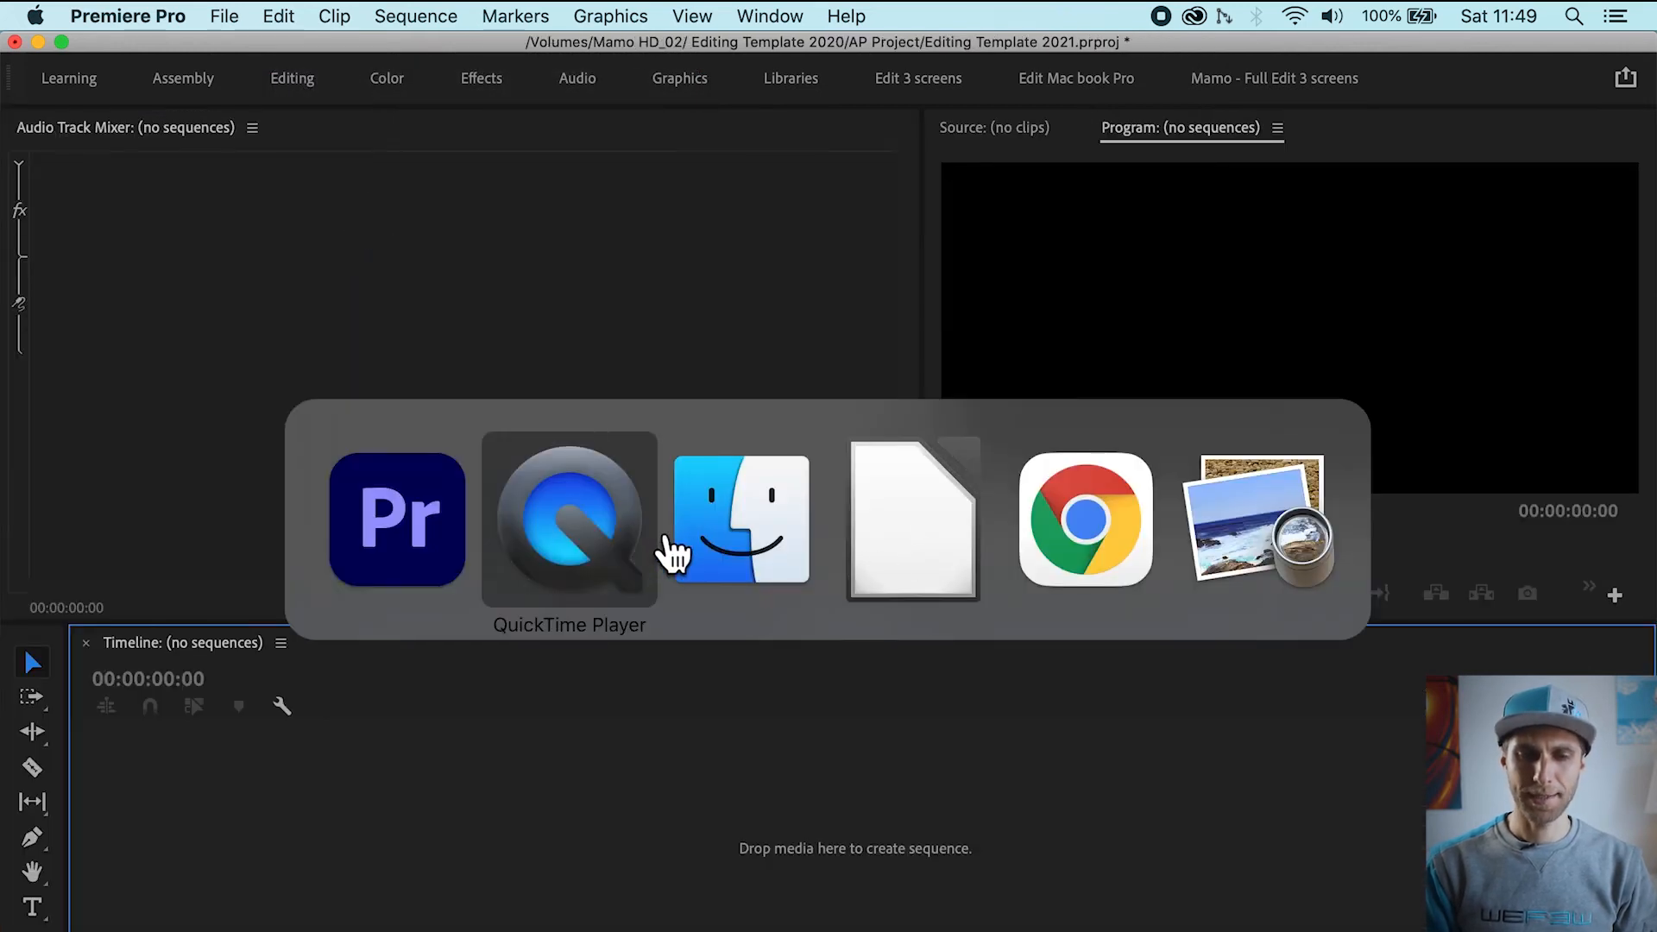
click(697, 556)
click(499, 695)
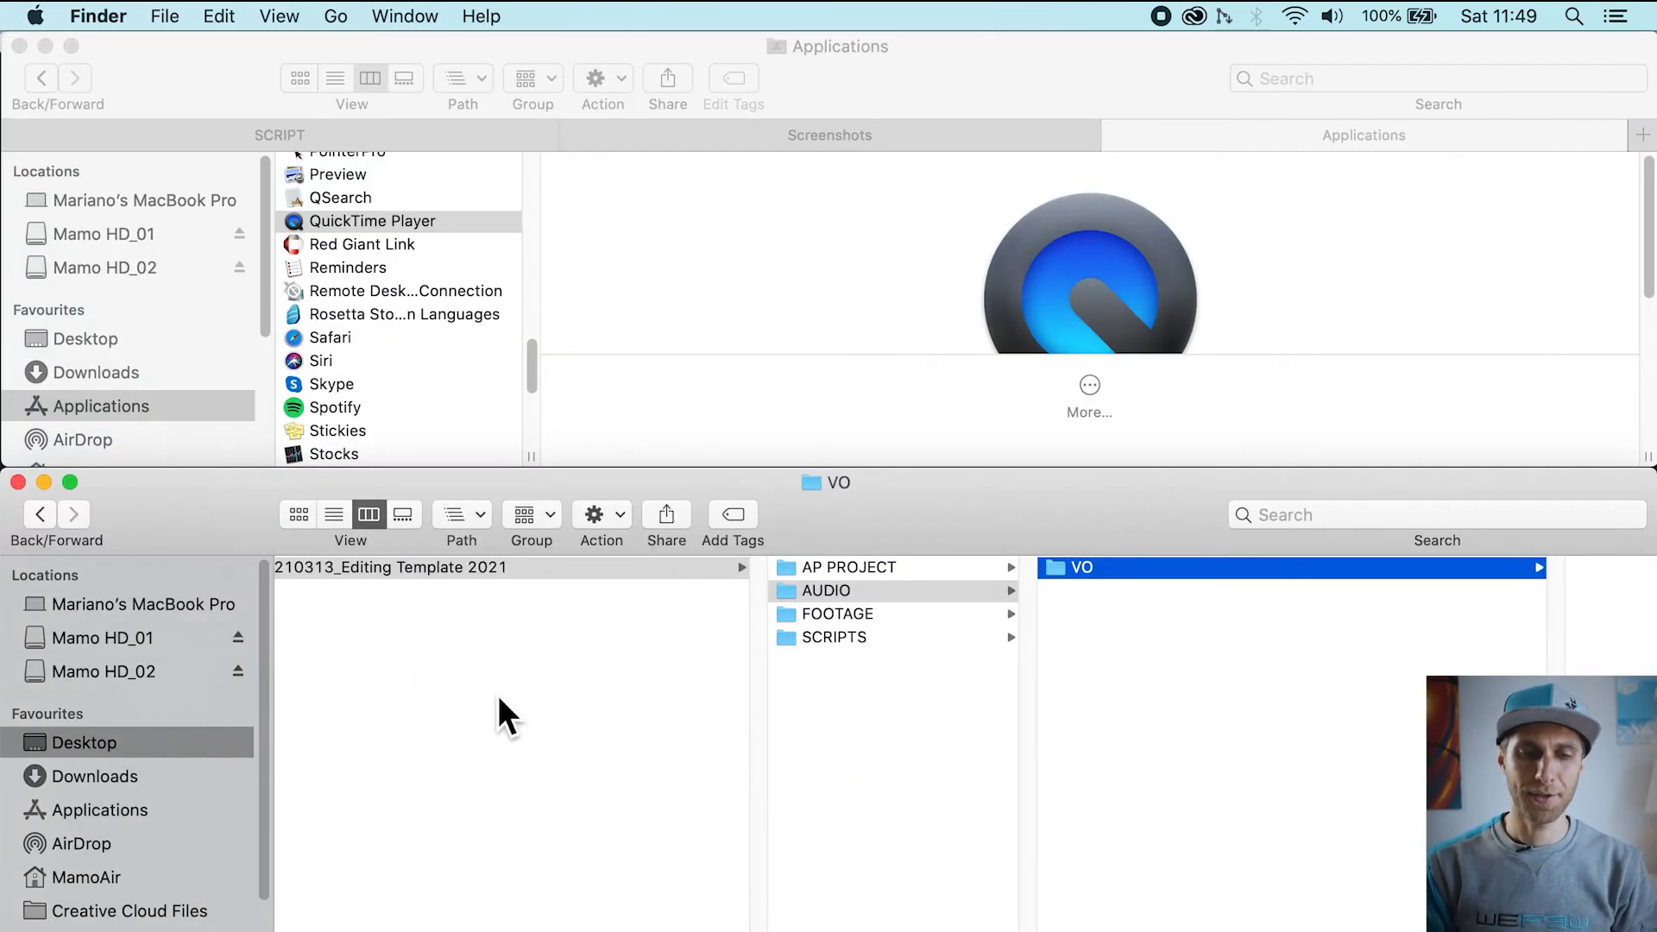
click(499, 696)
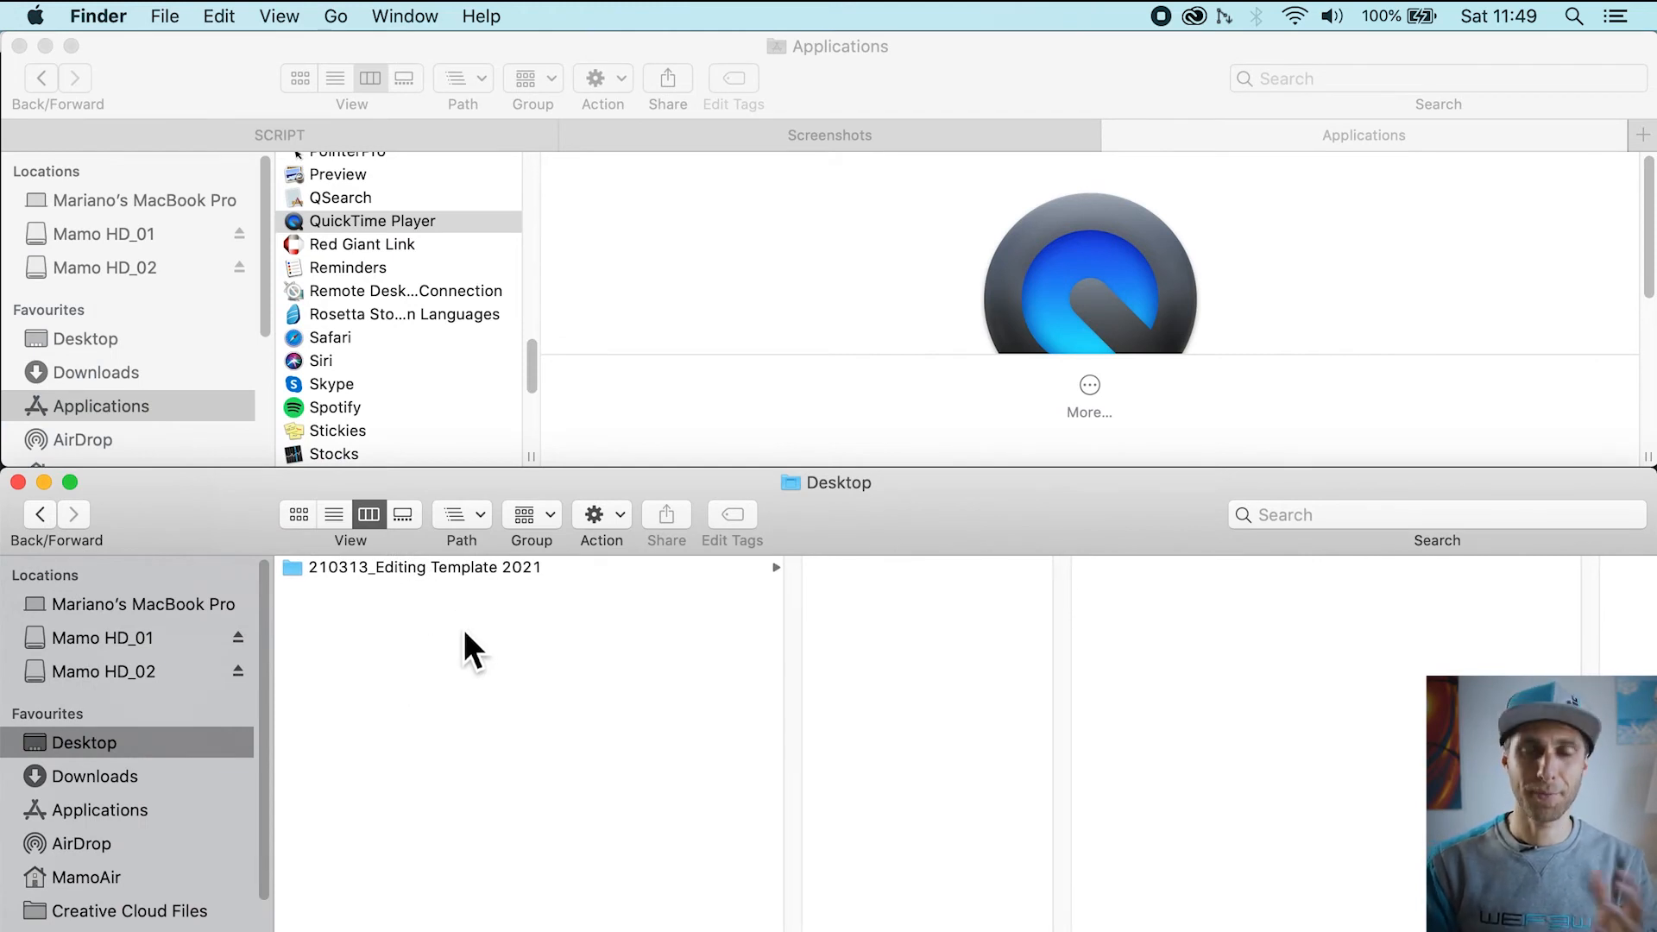
click(410, 570)
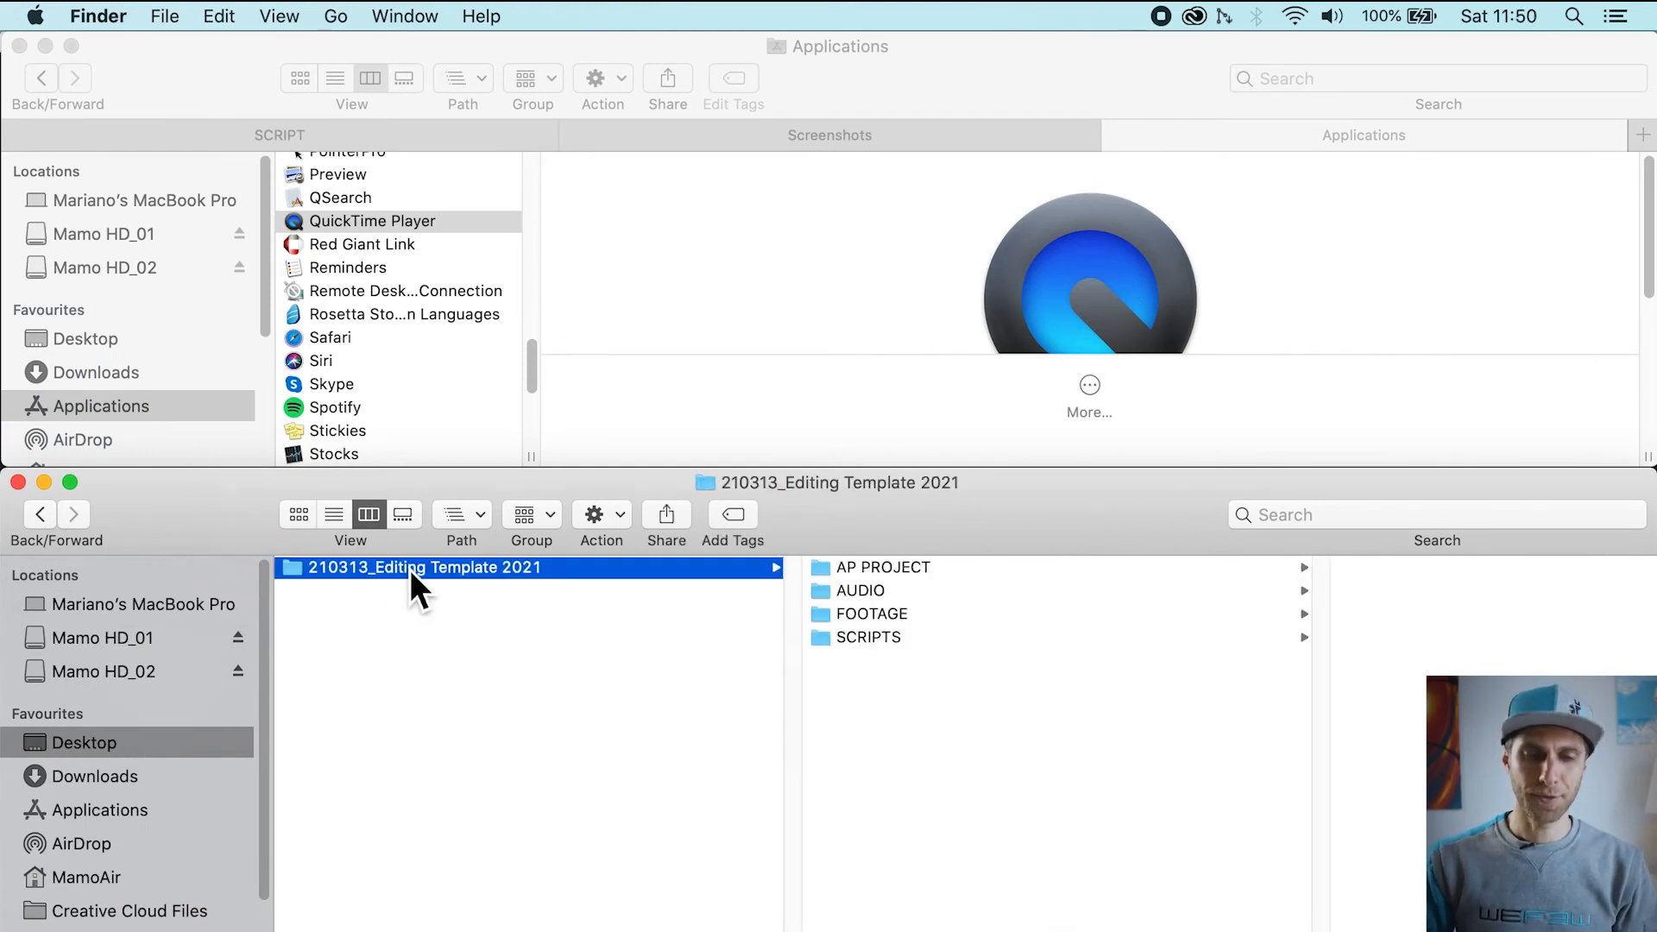
right_click(411, 568)
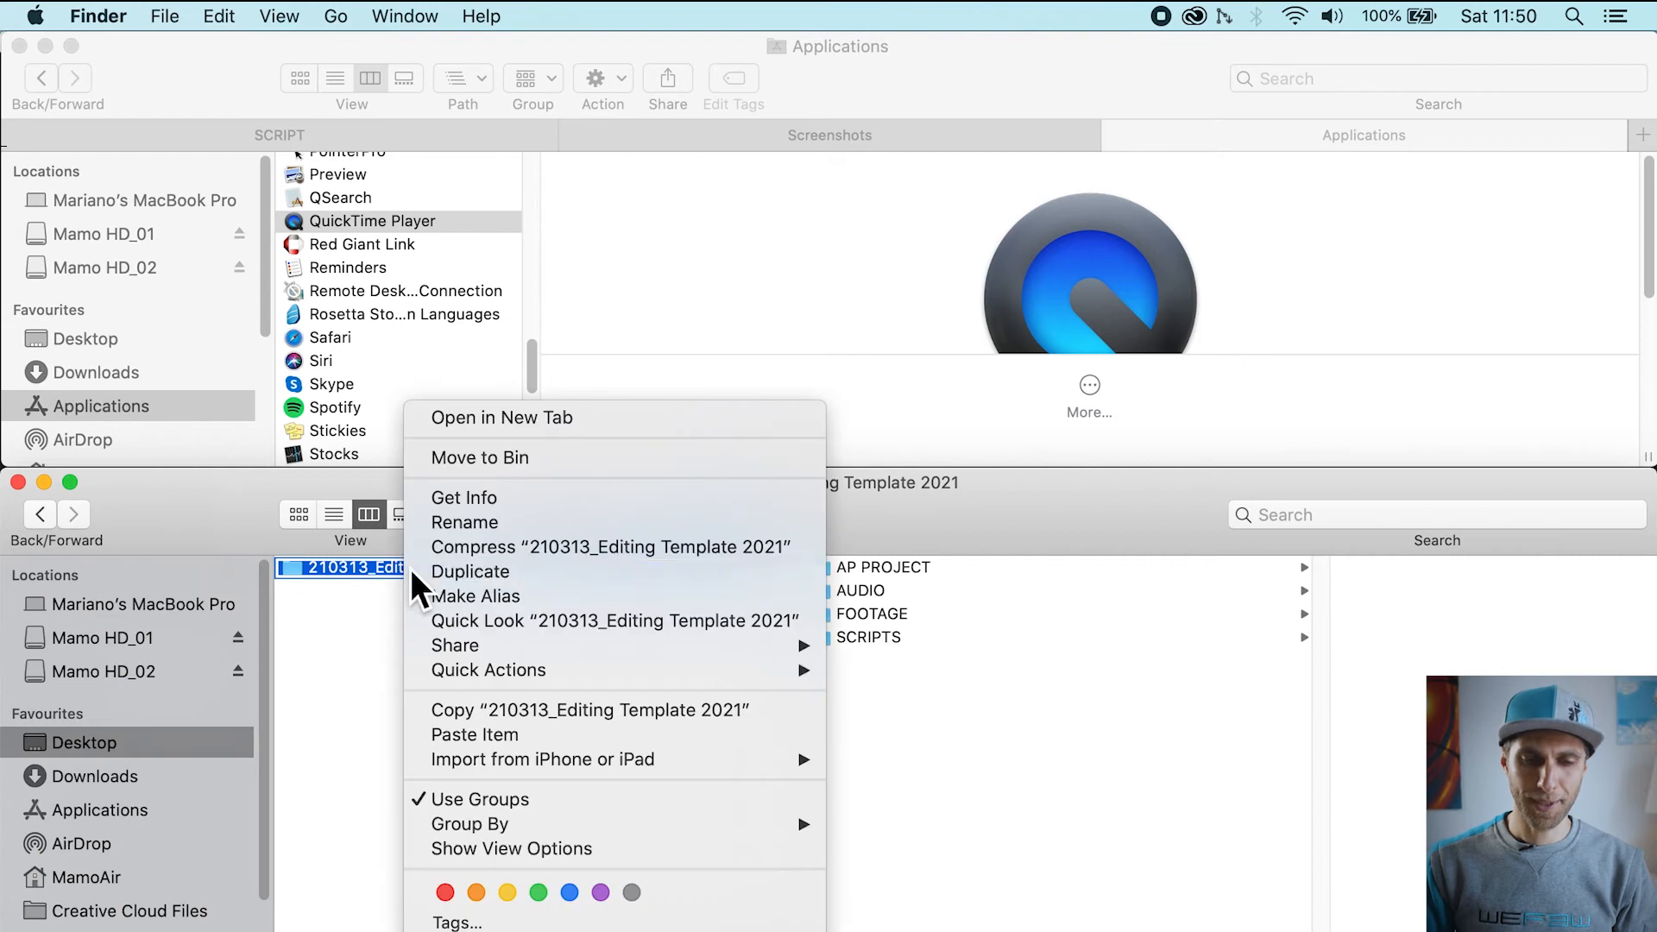
click(516, 573)
Step: Rename the duplicated template folder "210314_Zhiyun Crane 2S"
key(Return)
click(369, 594)
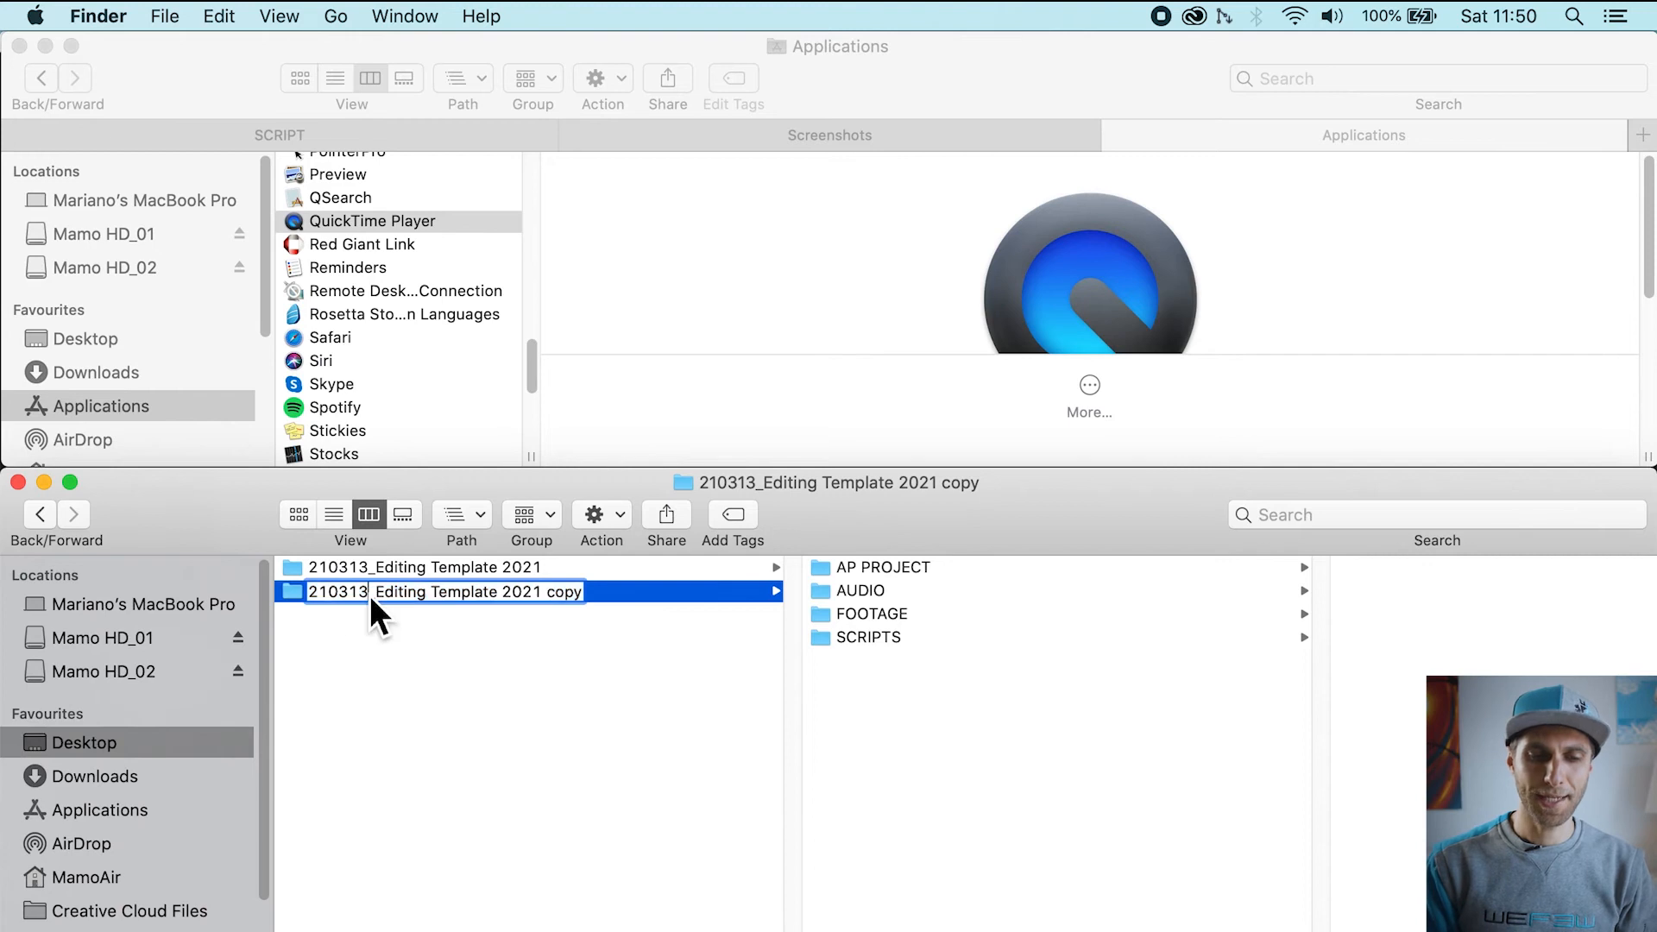
key(BackSpace)
text(4)
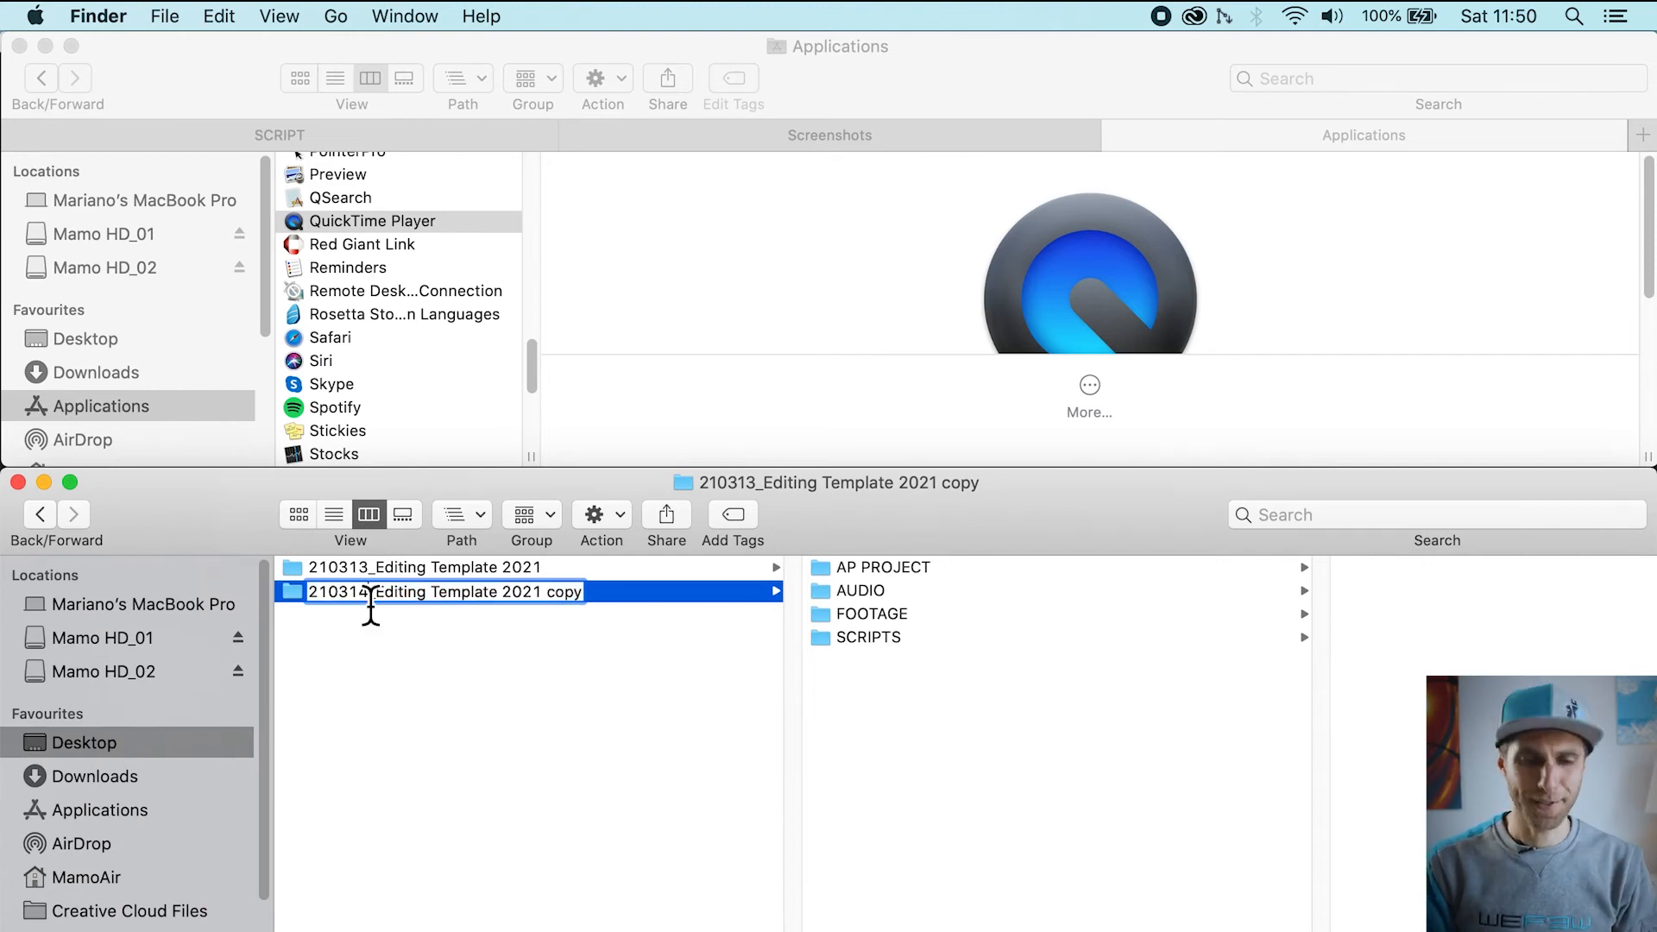
drag(375, 592, 607, 596)
text(Zhiyun)
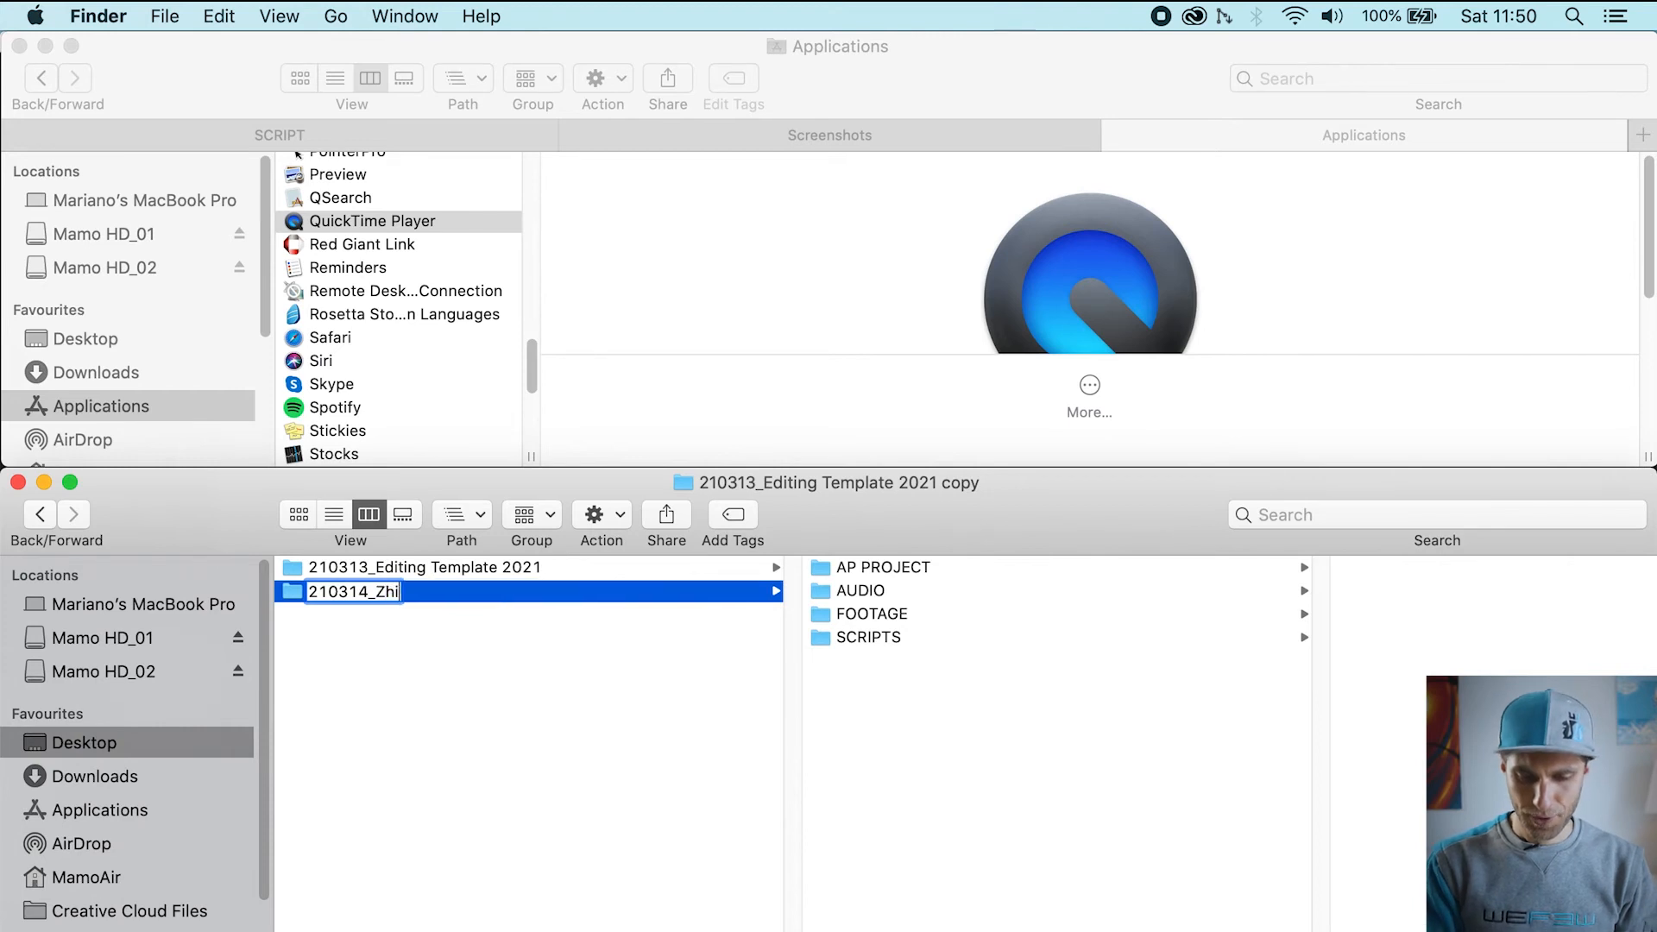
text( Crane 2S)
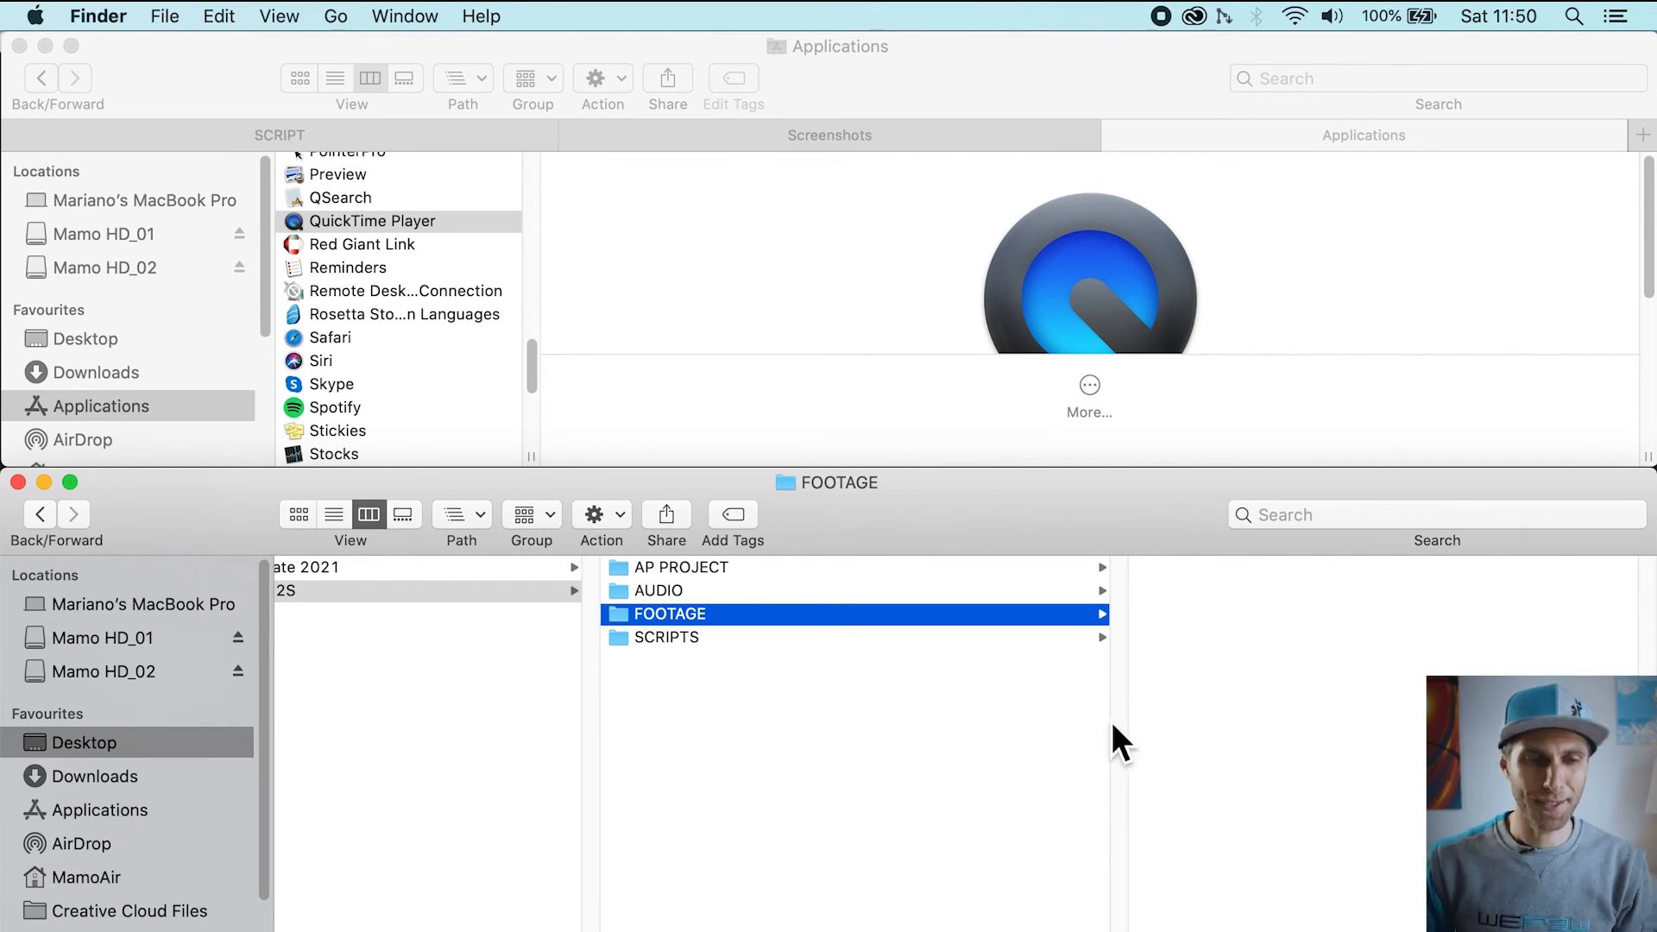
Step: Browse the HD_02 drive for an existing project and examine how its FOOTAGE folder is organised
click(180, 261)
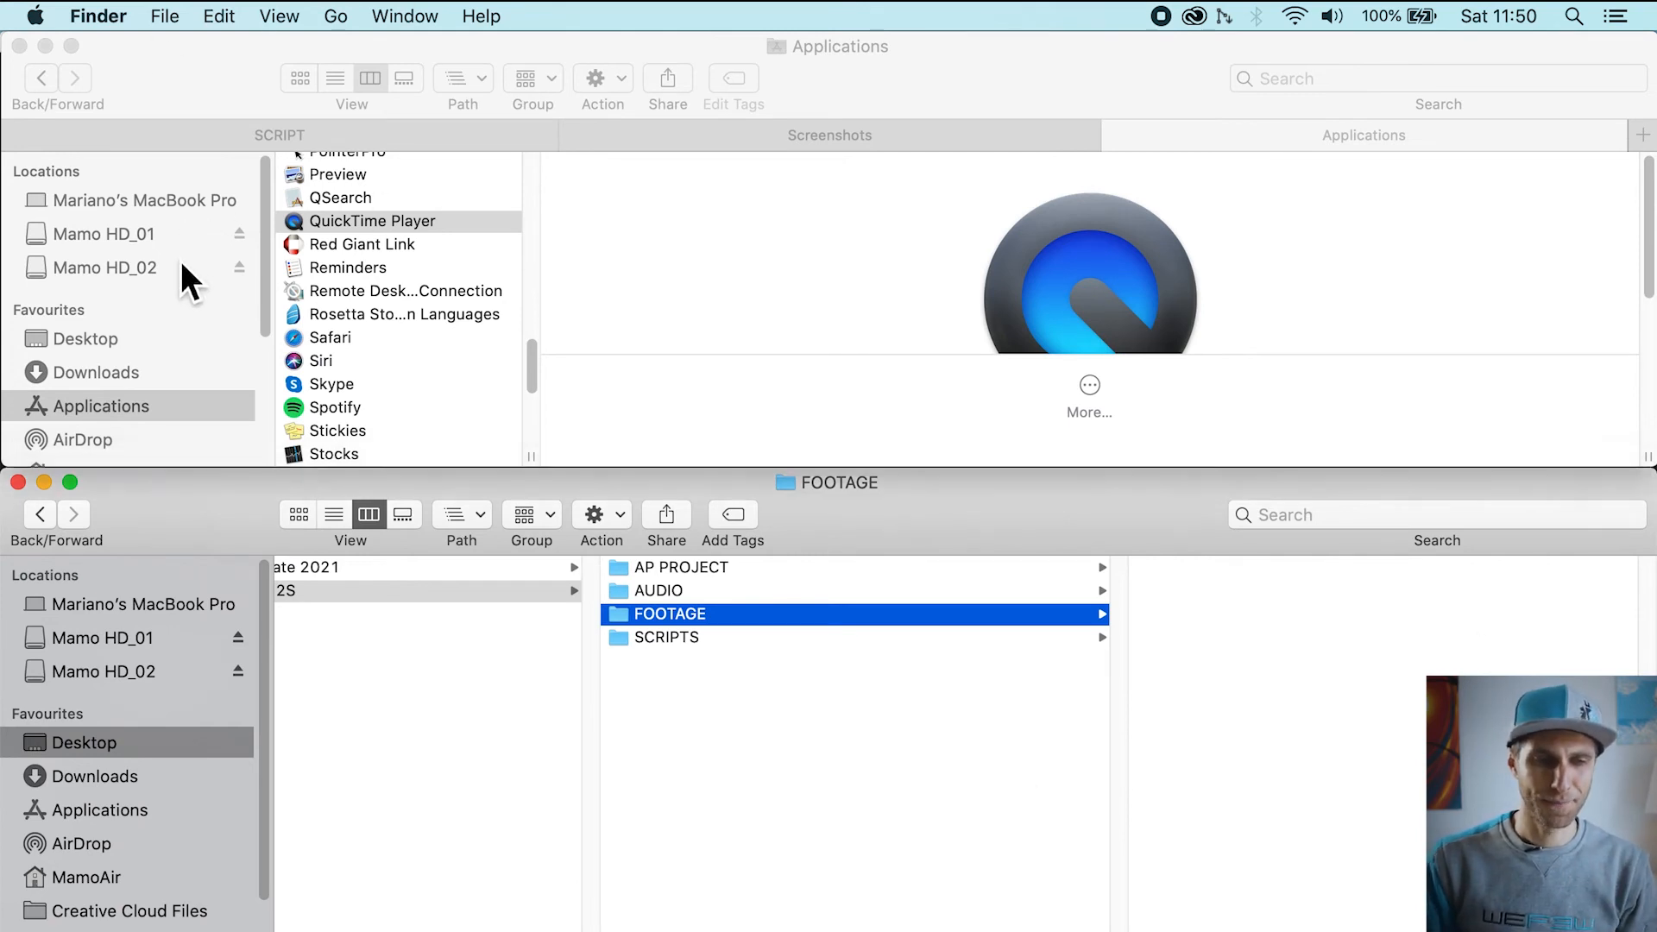
scroll(661, 319, down, 20)
scroll(661, 319, down, 12)
scroll(661, 319, up, 9)
scroll(661, 320, down, 10)
scroll(661, 320, down, 2)
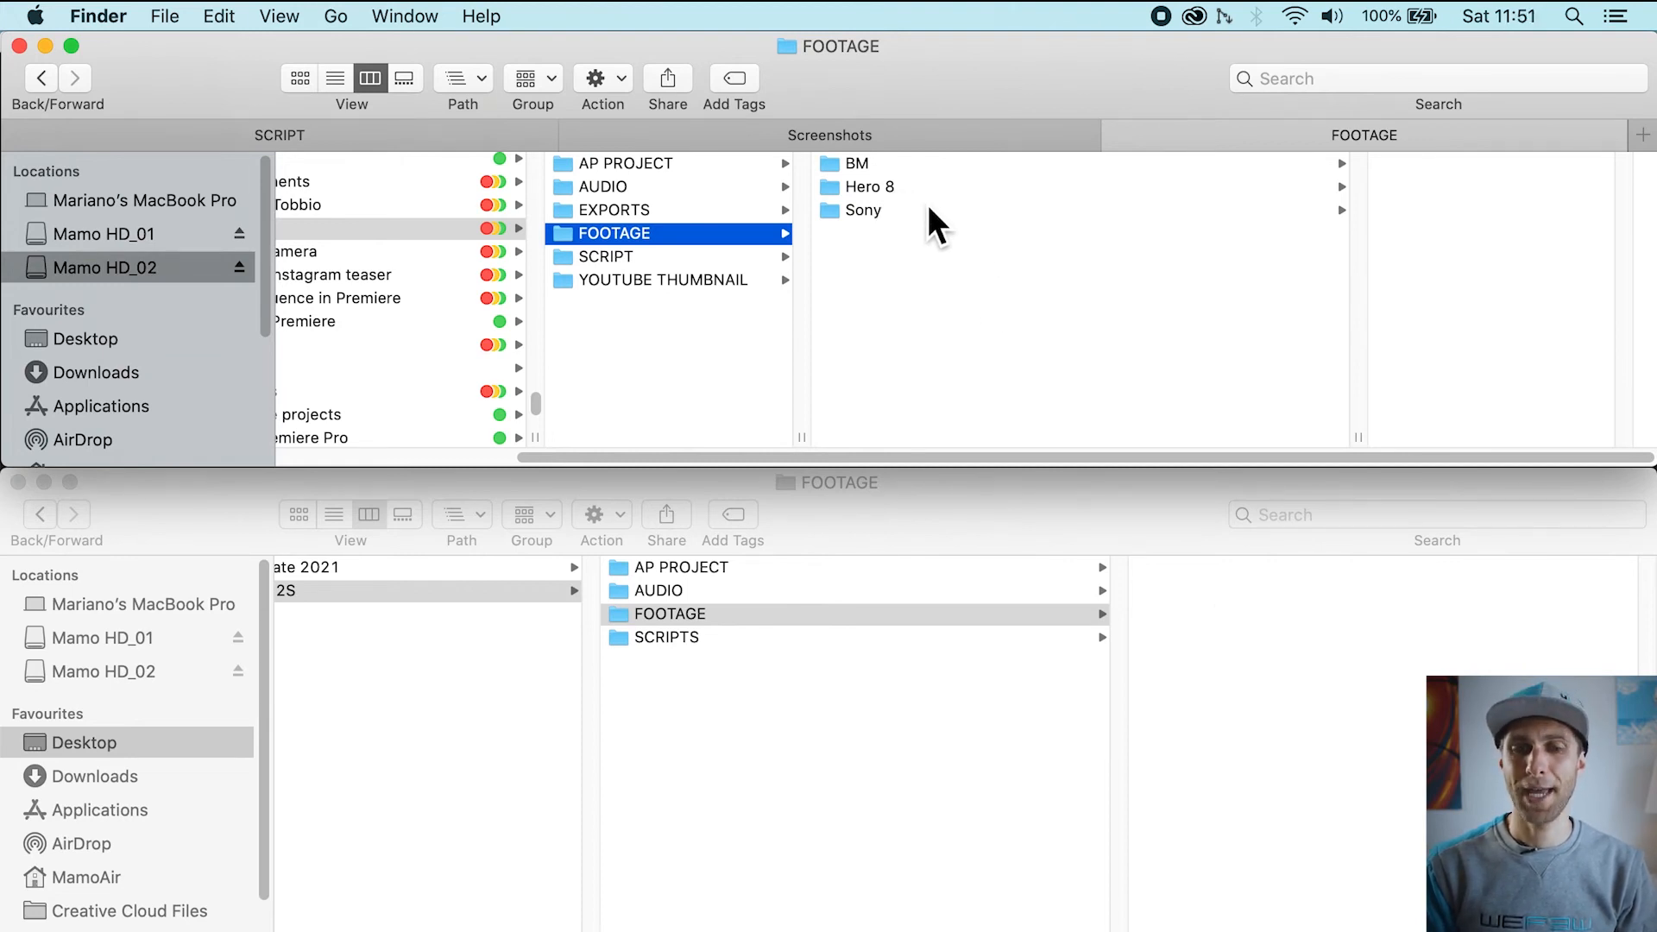
Step: Create a folder named "BM" inside the new project's FOOTAGE folder
right_click(1193, 626)
click(1267, 635)
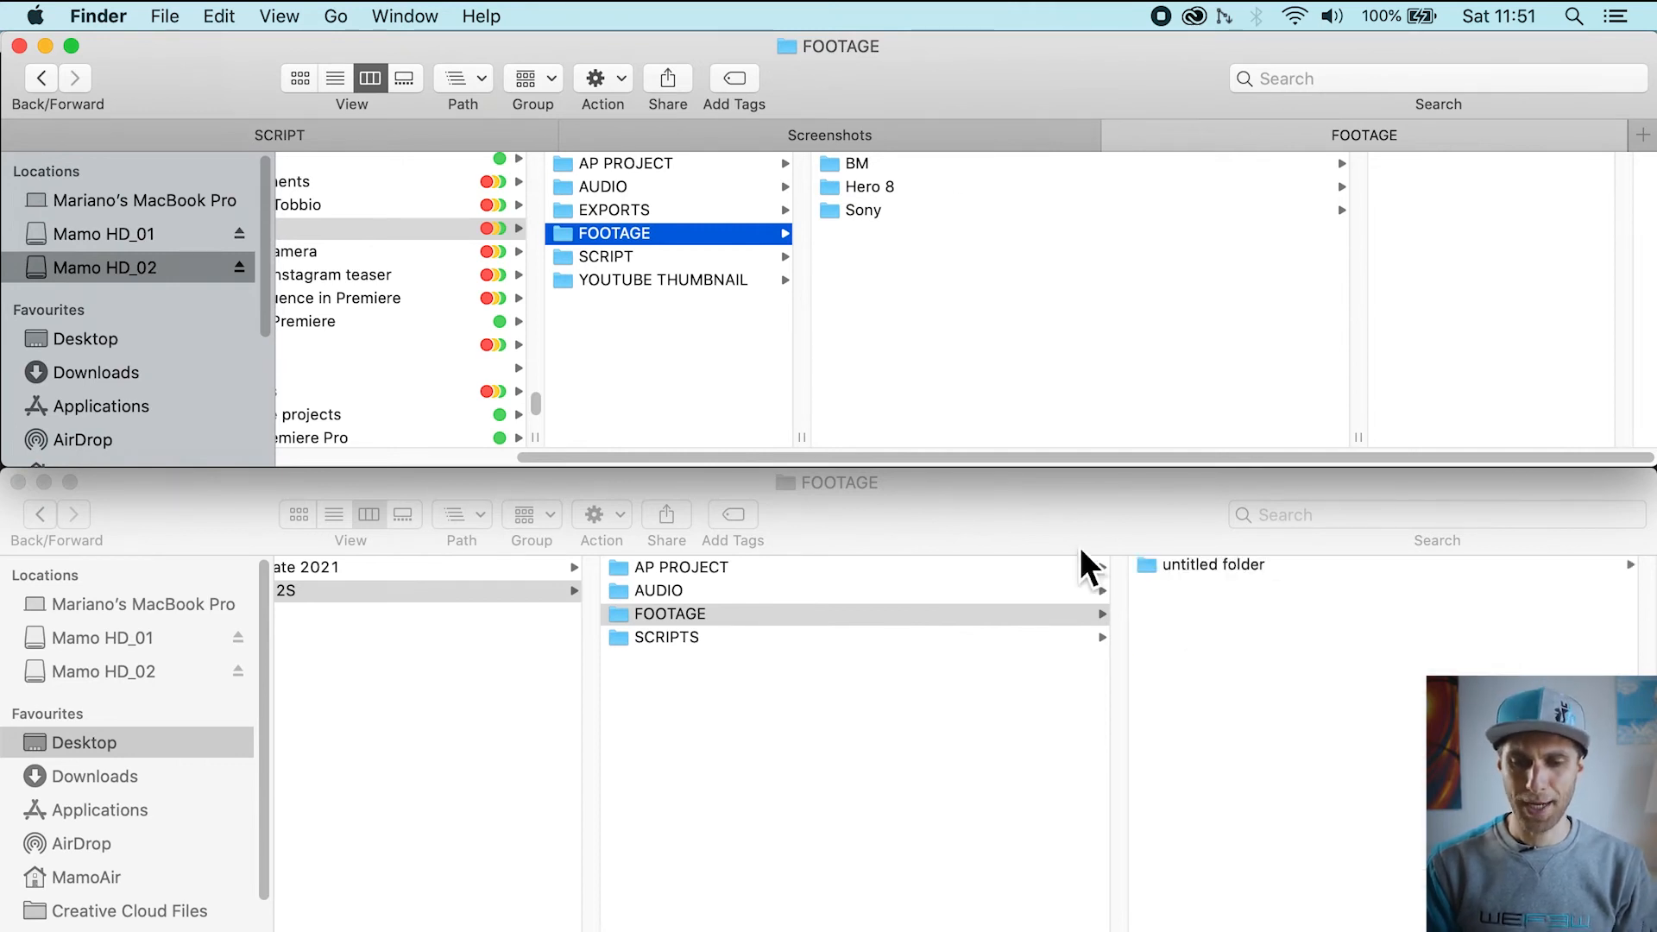
text(BM)
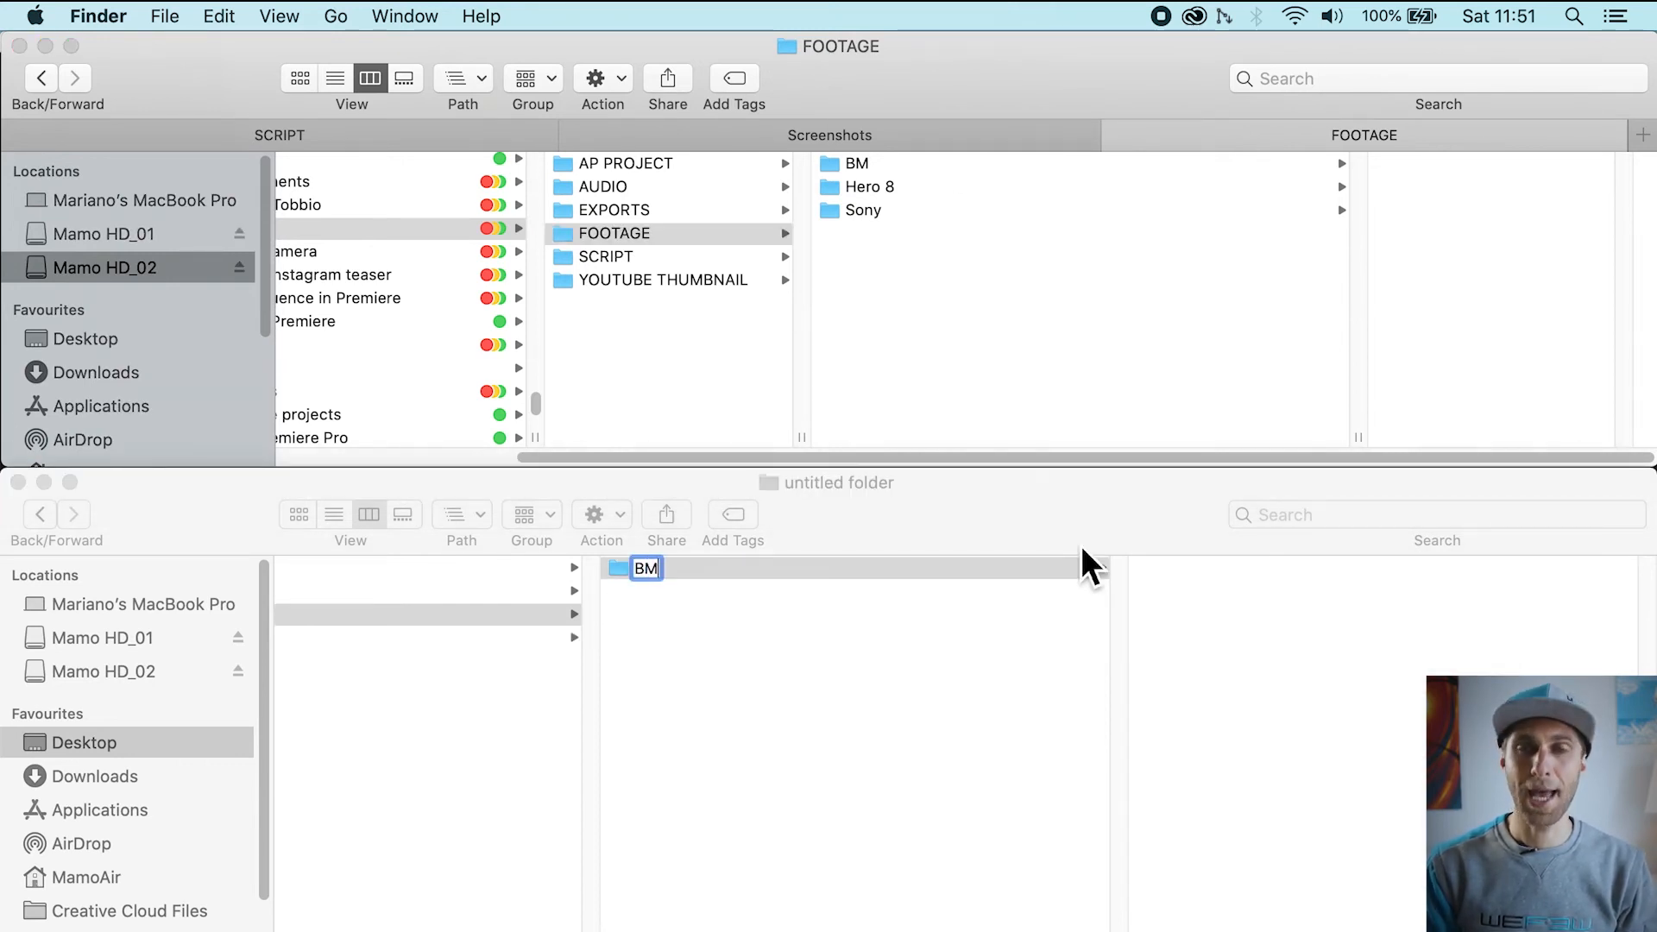
key(Return)
Step: Create a folder named "Sony" beside the BM folder in the new project's FOOTAGE folder
click(747, 660)
right_click(752, 663)
click(804, 663)
text(Sony)
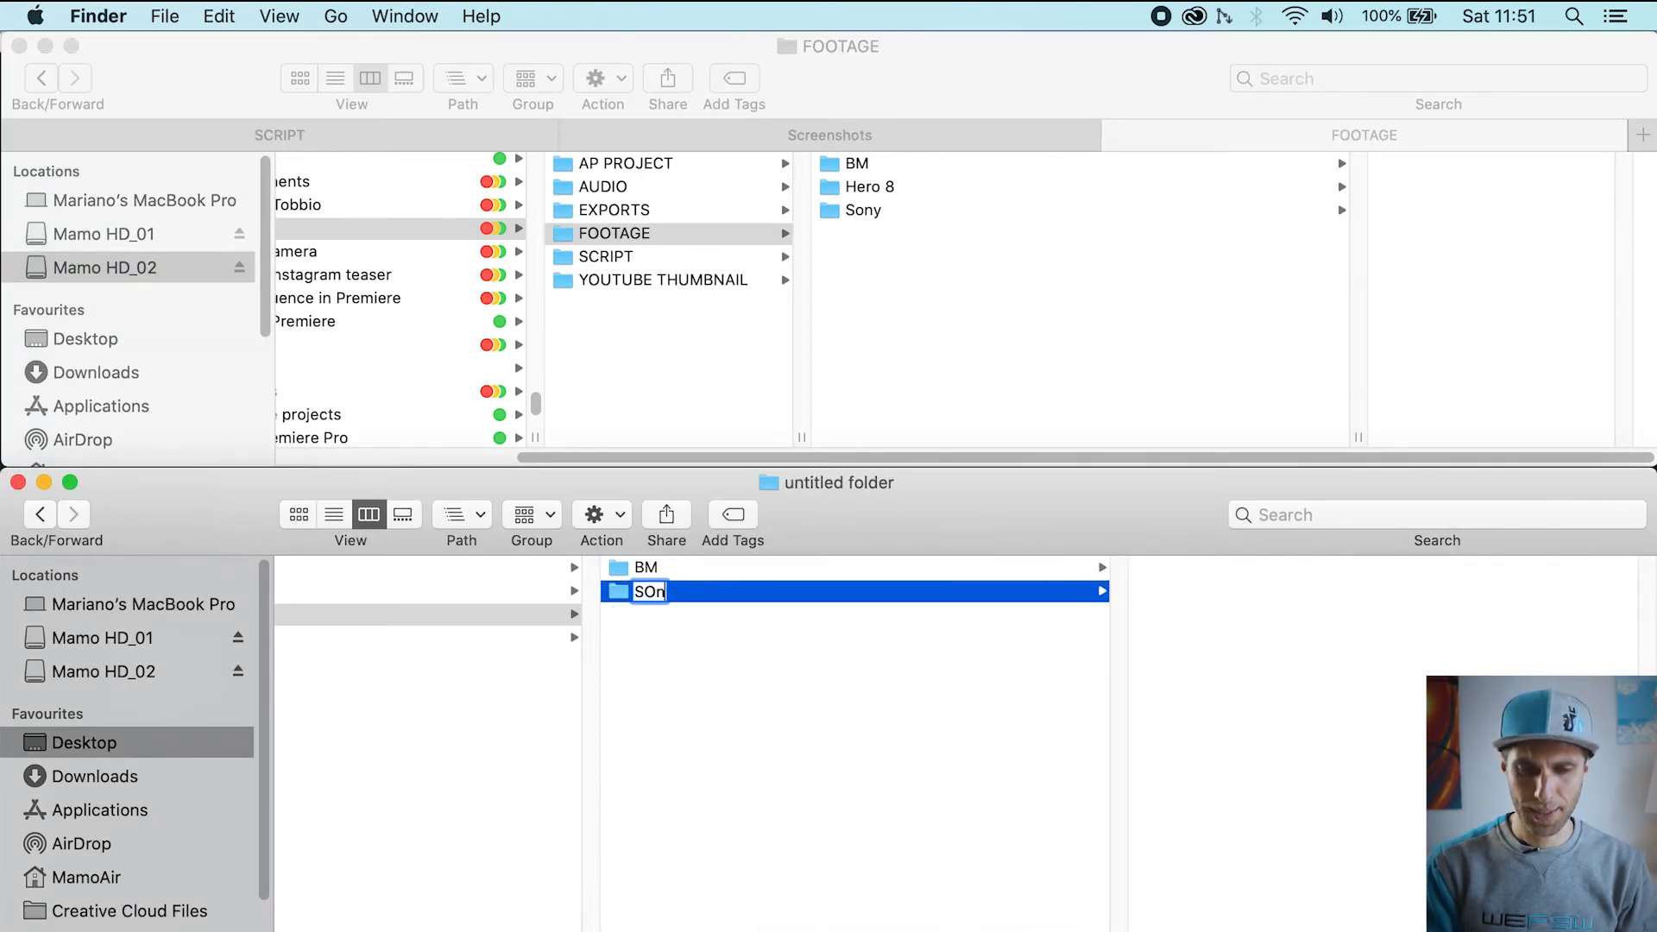
key(Return)
click(728, 674)
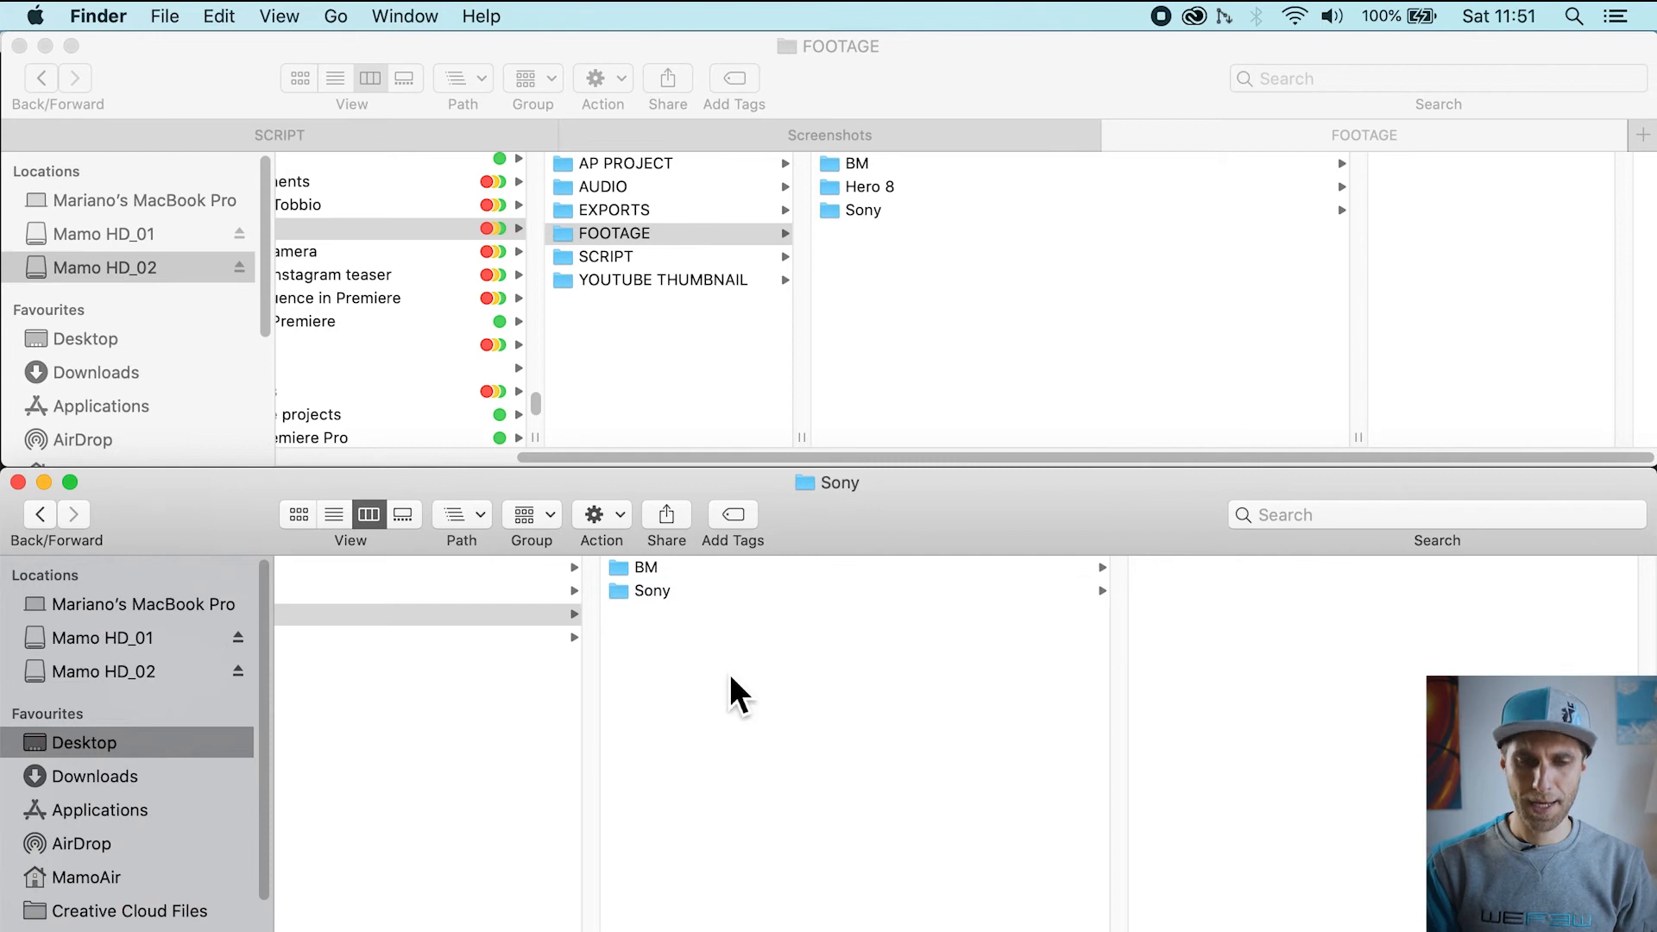
Step: Create a folder named "Gopro hero 8" beside BM and Sony in the new project's FOOTAGE folder
right_click(909, 637)
click(973, 643)
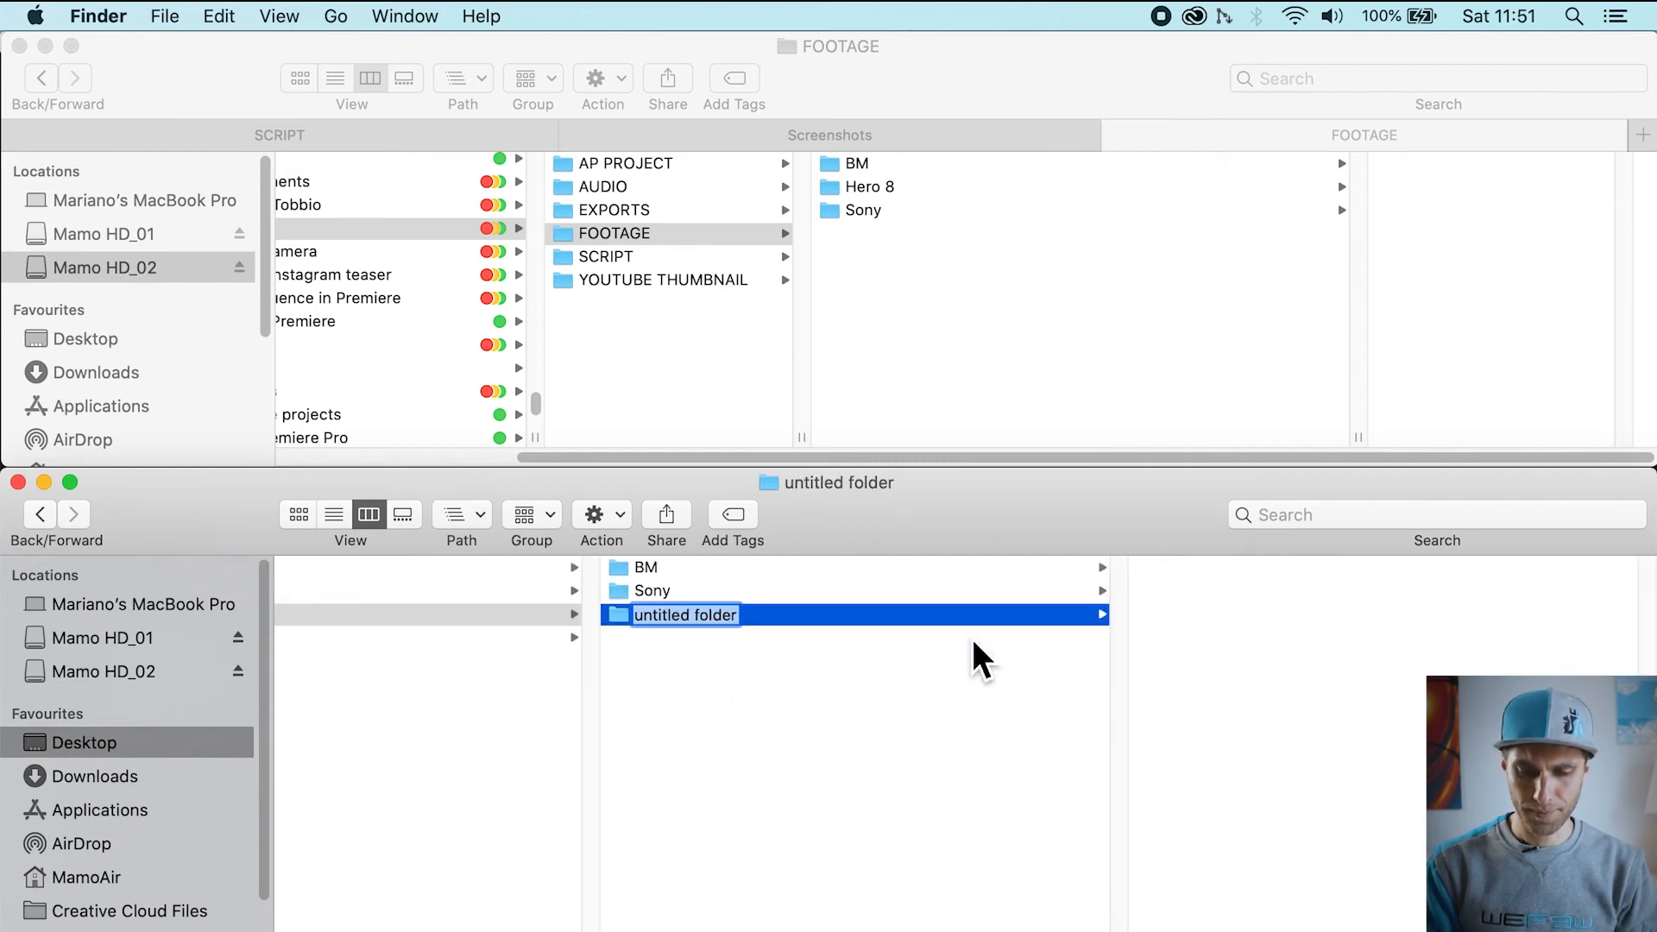
text(Gopro hero 8)
key(Return)
Step: Copy the clip A026_02271733_C003.mov from the existing project's BM footage into a 210227 subfolder of the new project's BM folder
click(1009, 163)
click(693, 570)
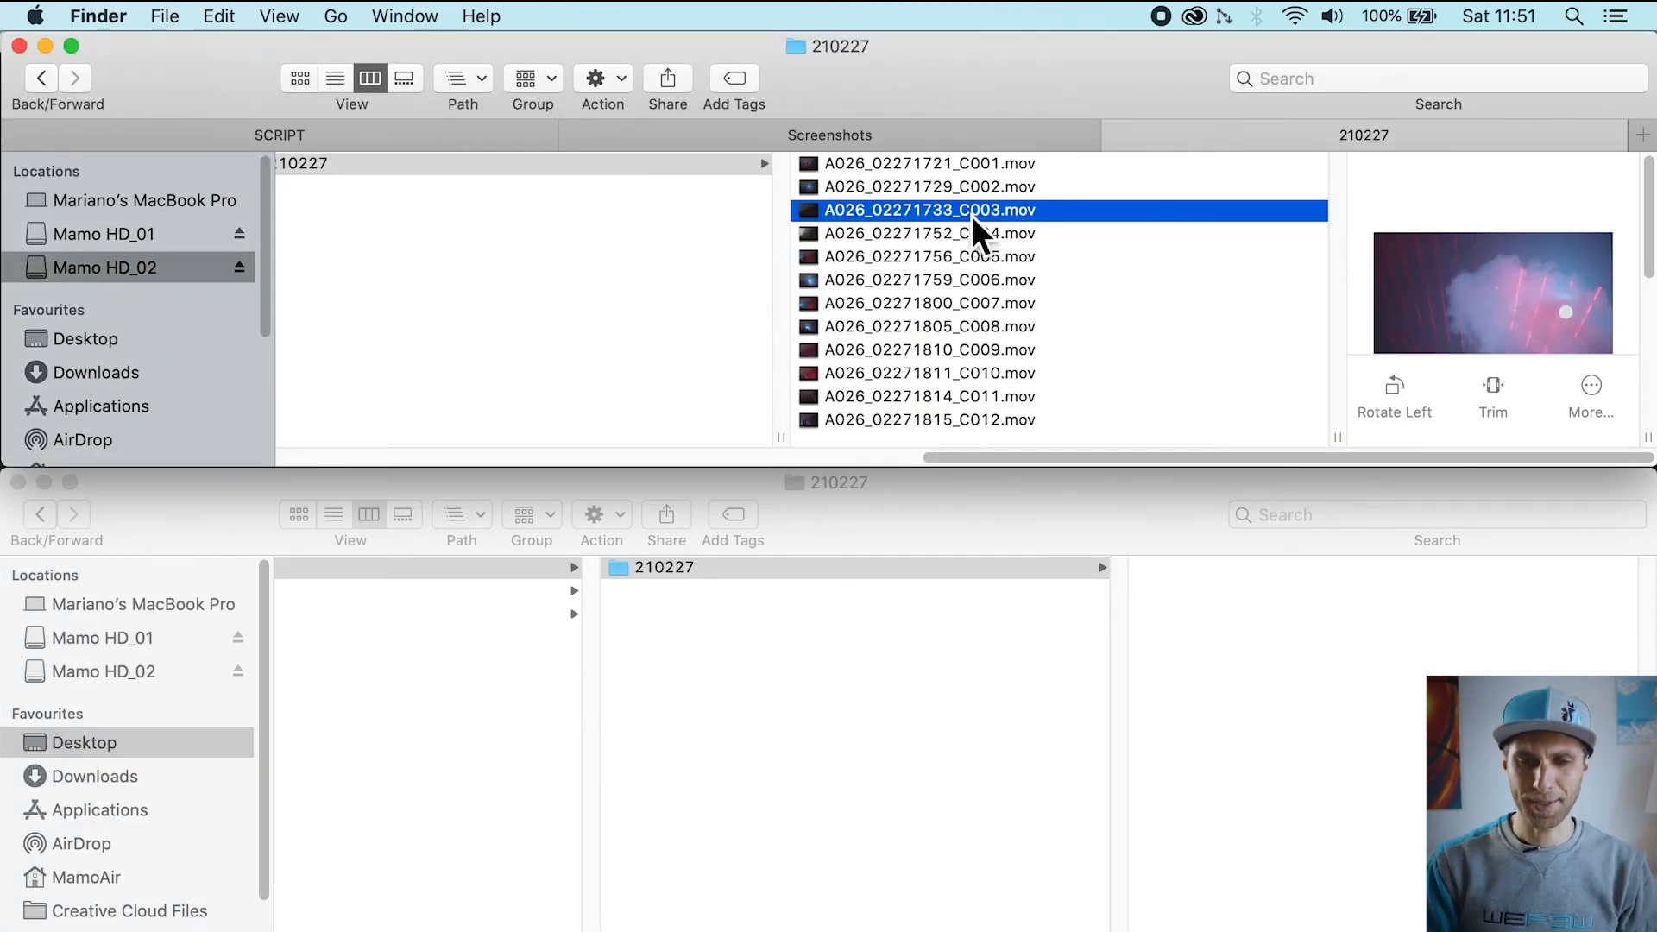
drag(971, 216, 1263, 678)
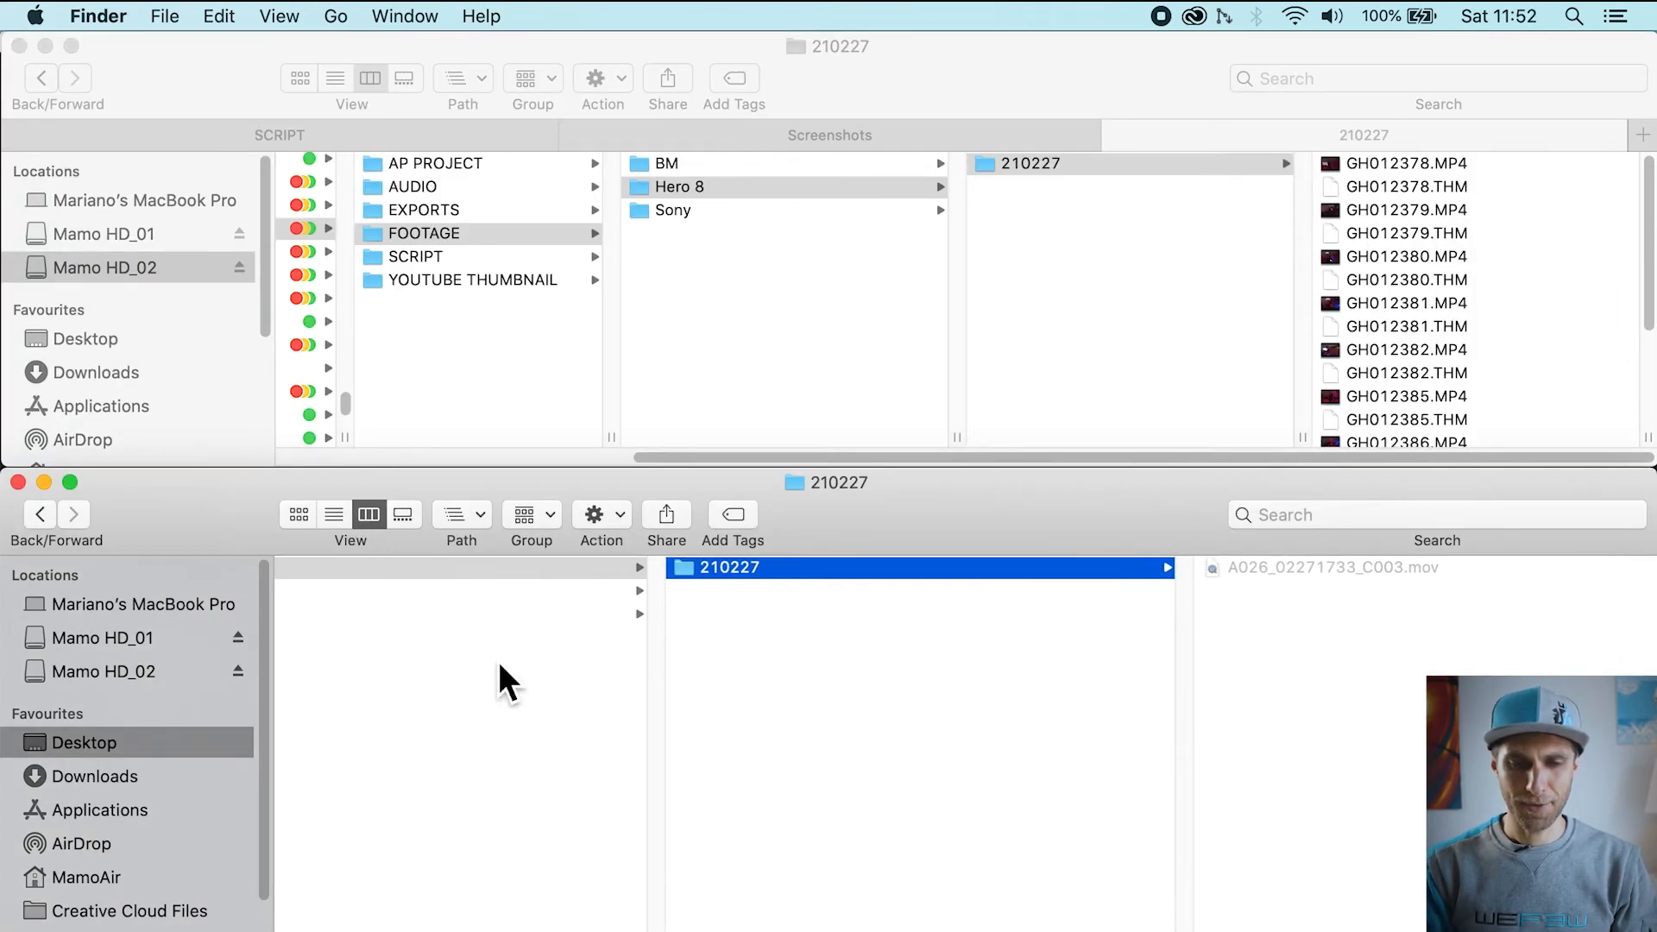
Step: Create a folder named "210227" inside the new project's Gopro hero 8 folder
click(596, 592)
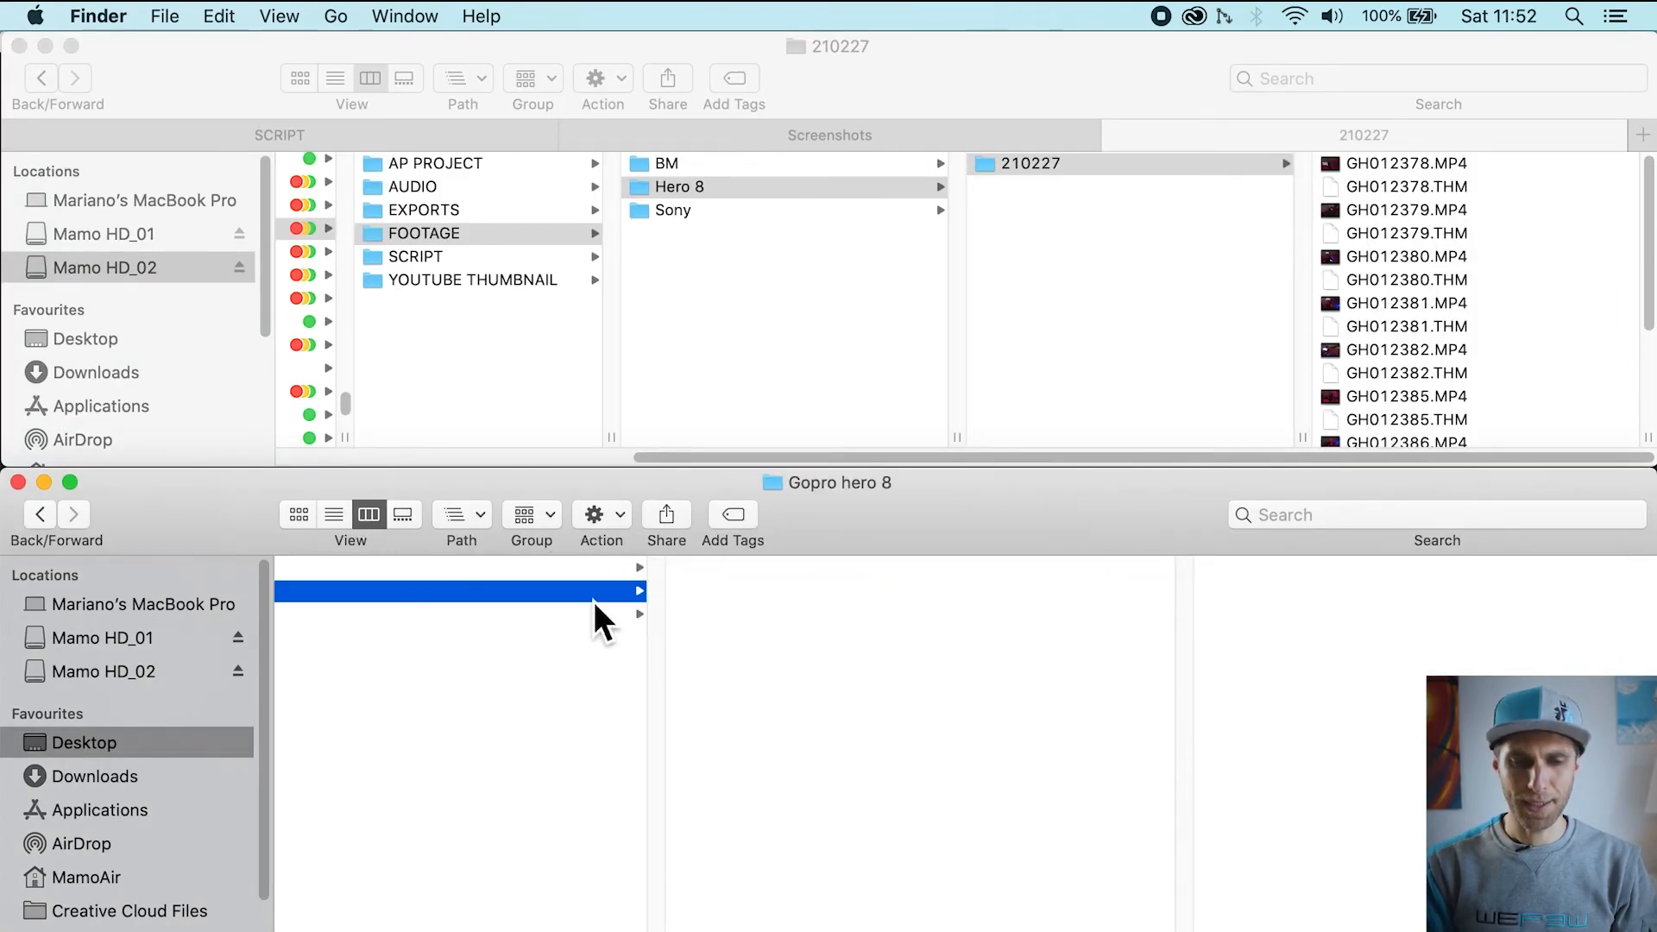
right_click(873, 683)
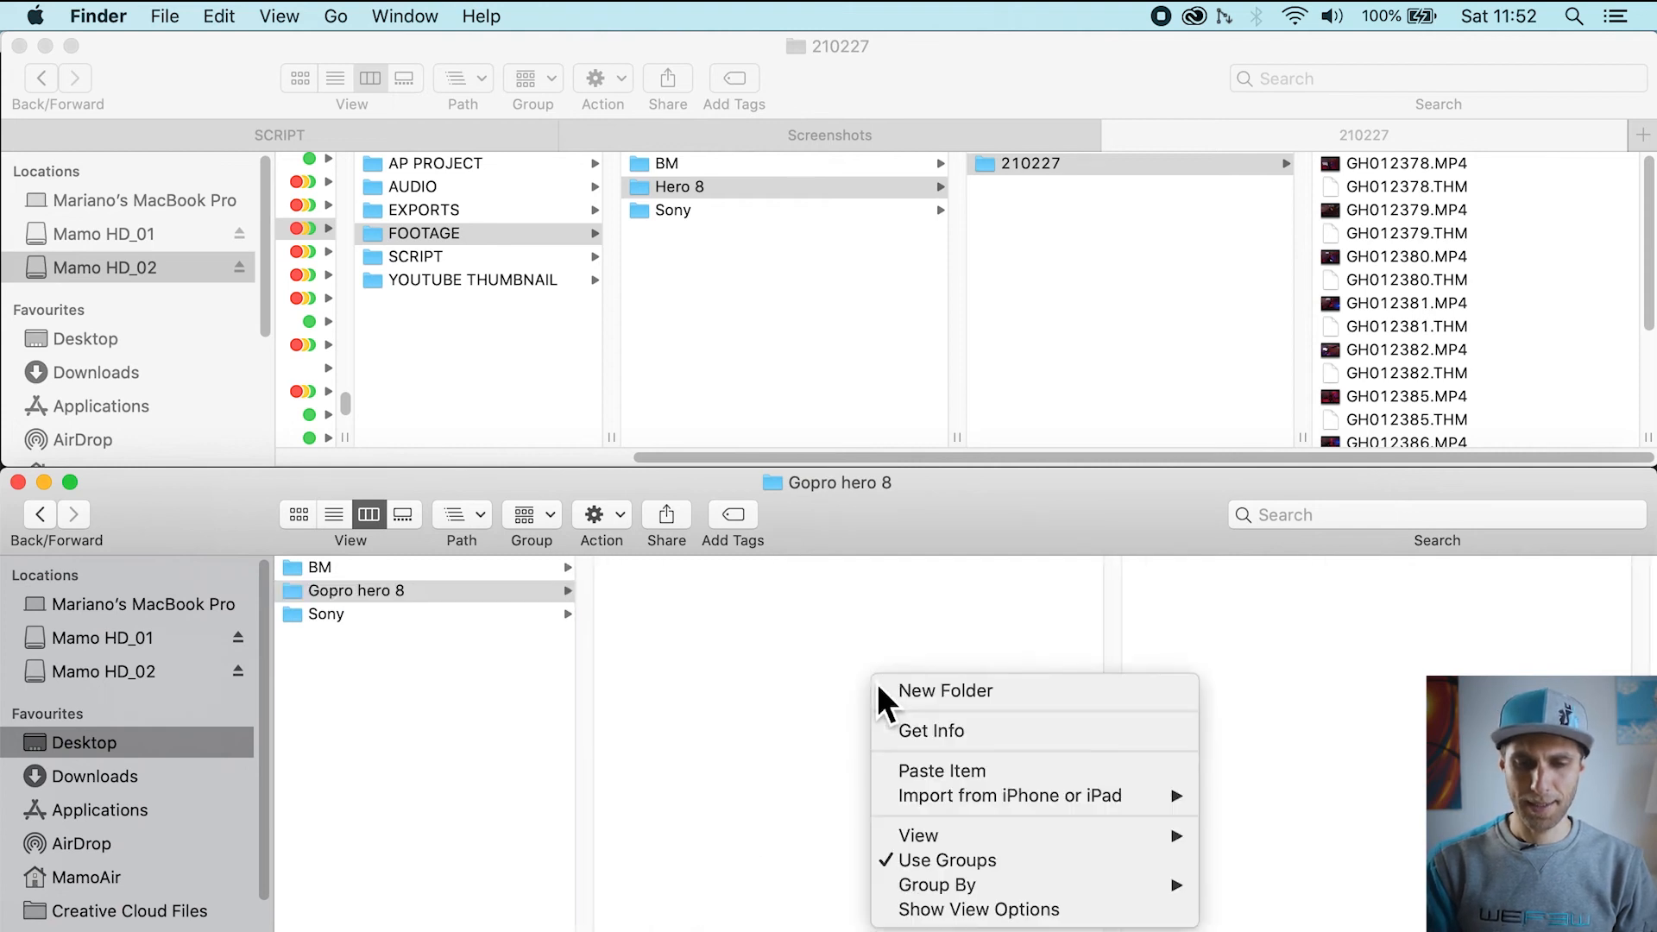
click(970, 691)
text(210227)
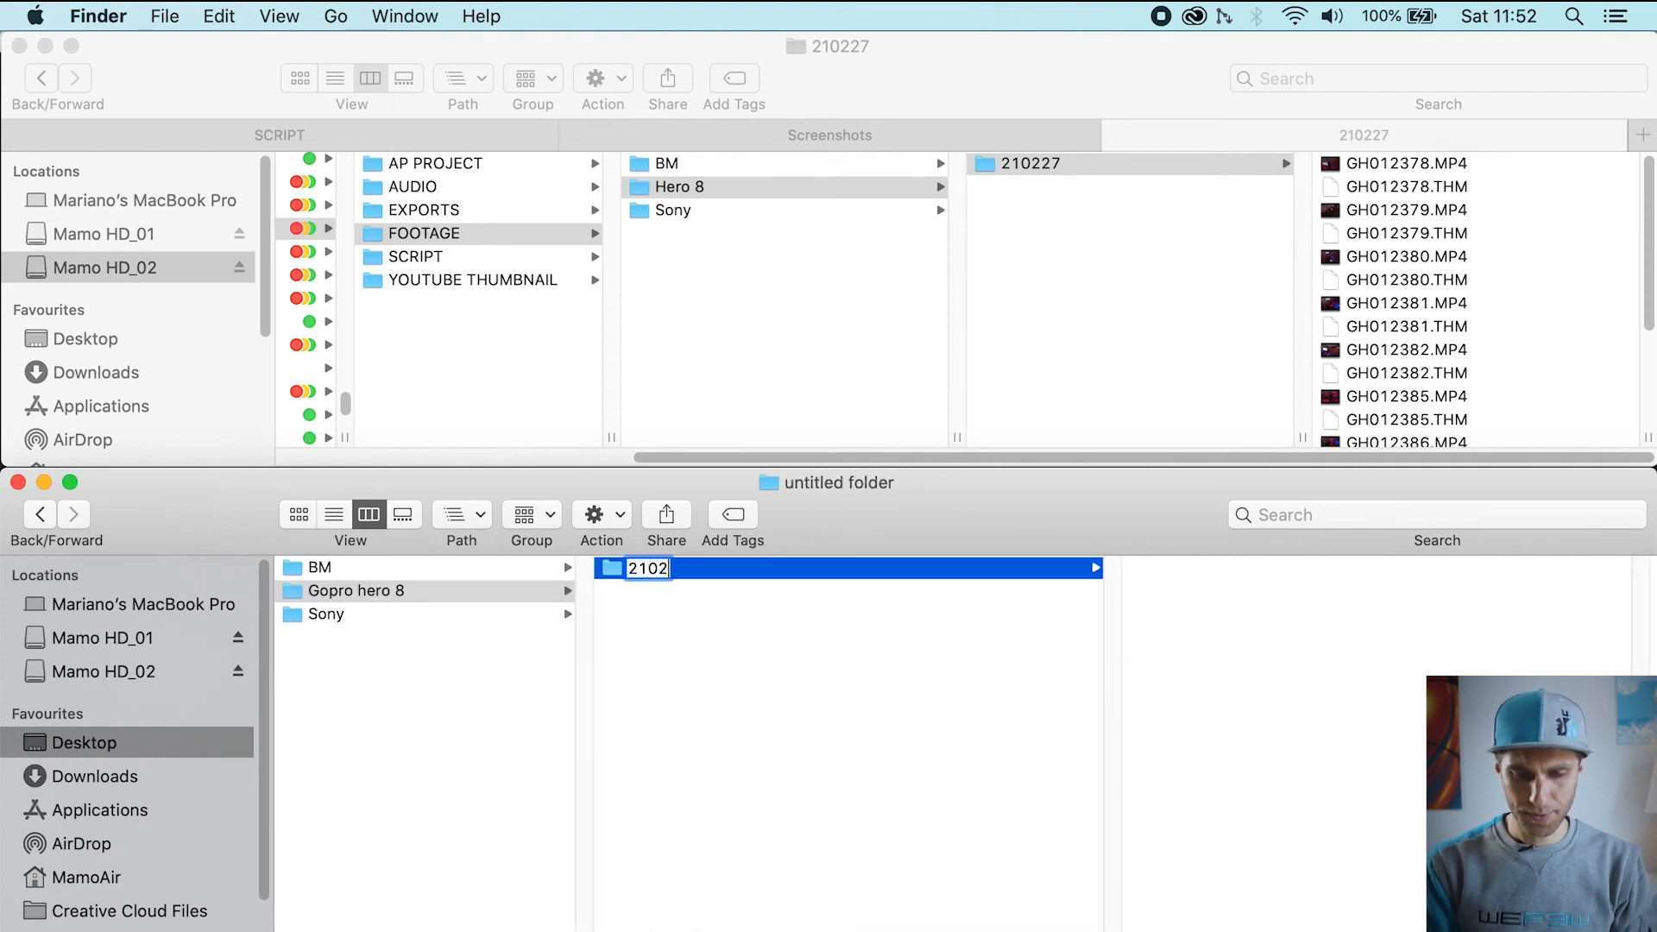
key(Return)
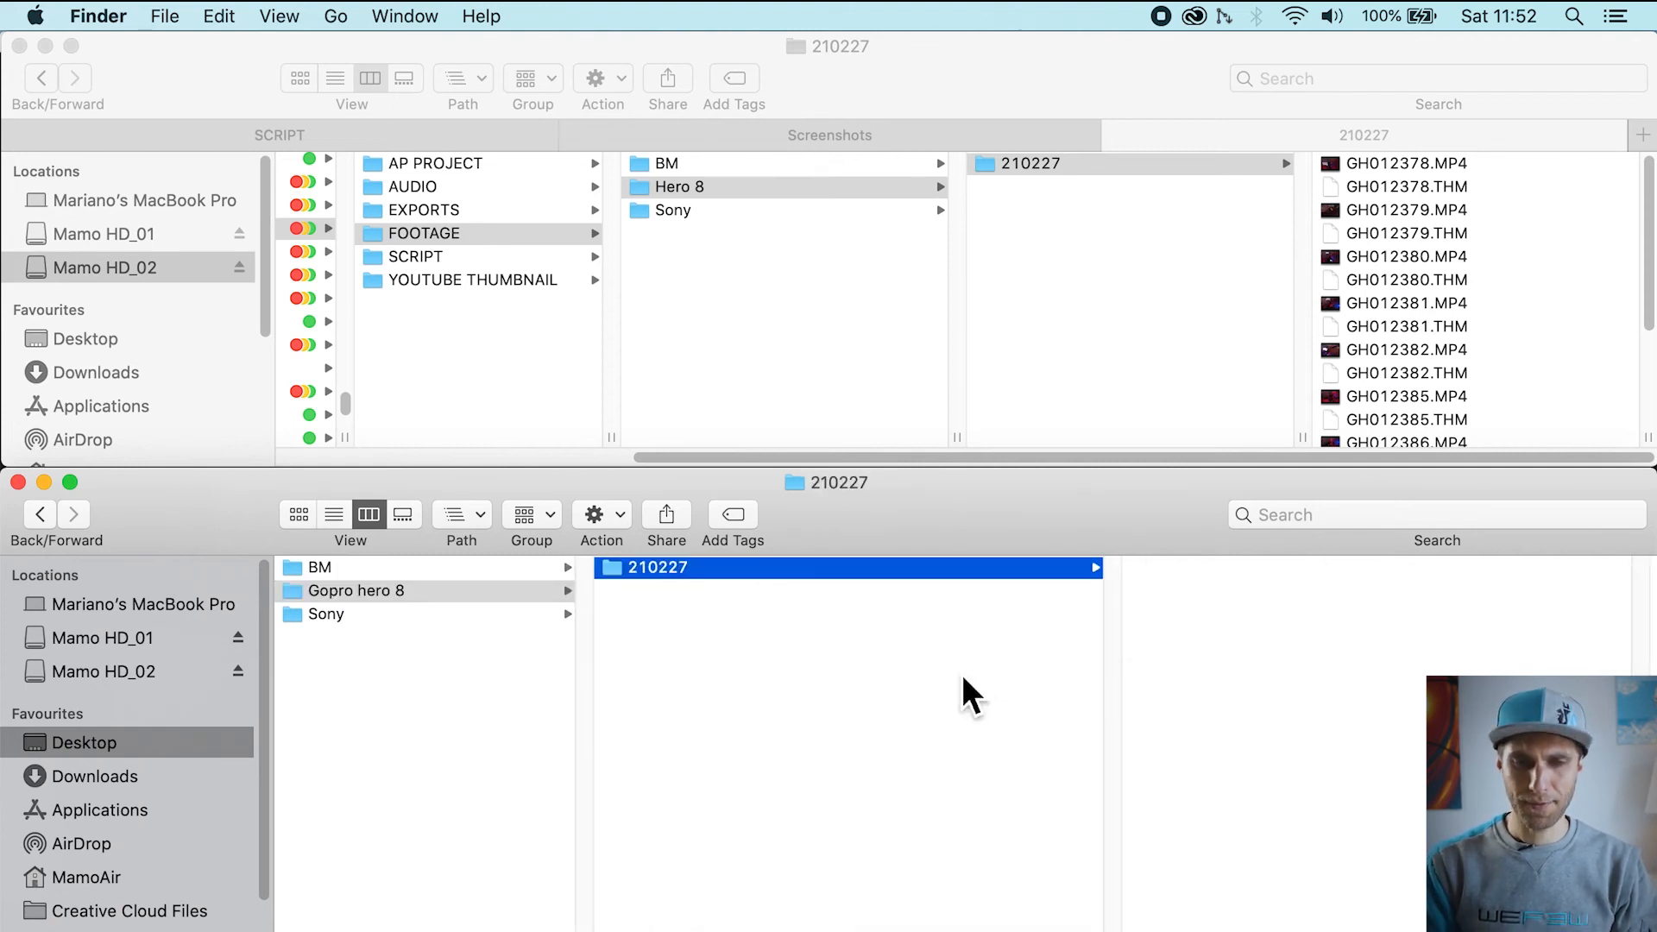
Step: Copy the clip GH012386.MP4 from the existing project's Hero 8 footage into the new Gopro hero 8/210227 folder
click(1317, 226)
drag(1317, 242, 1252, 756)
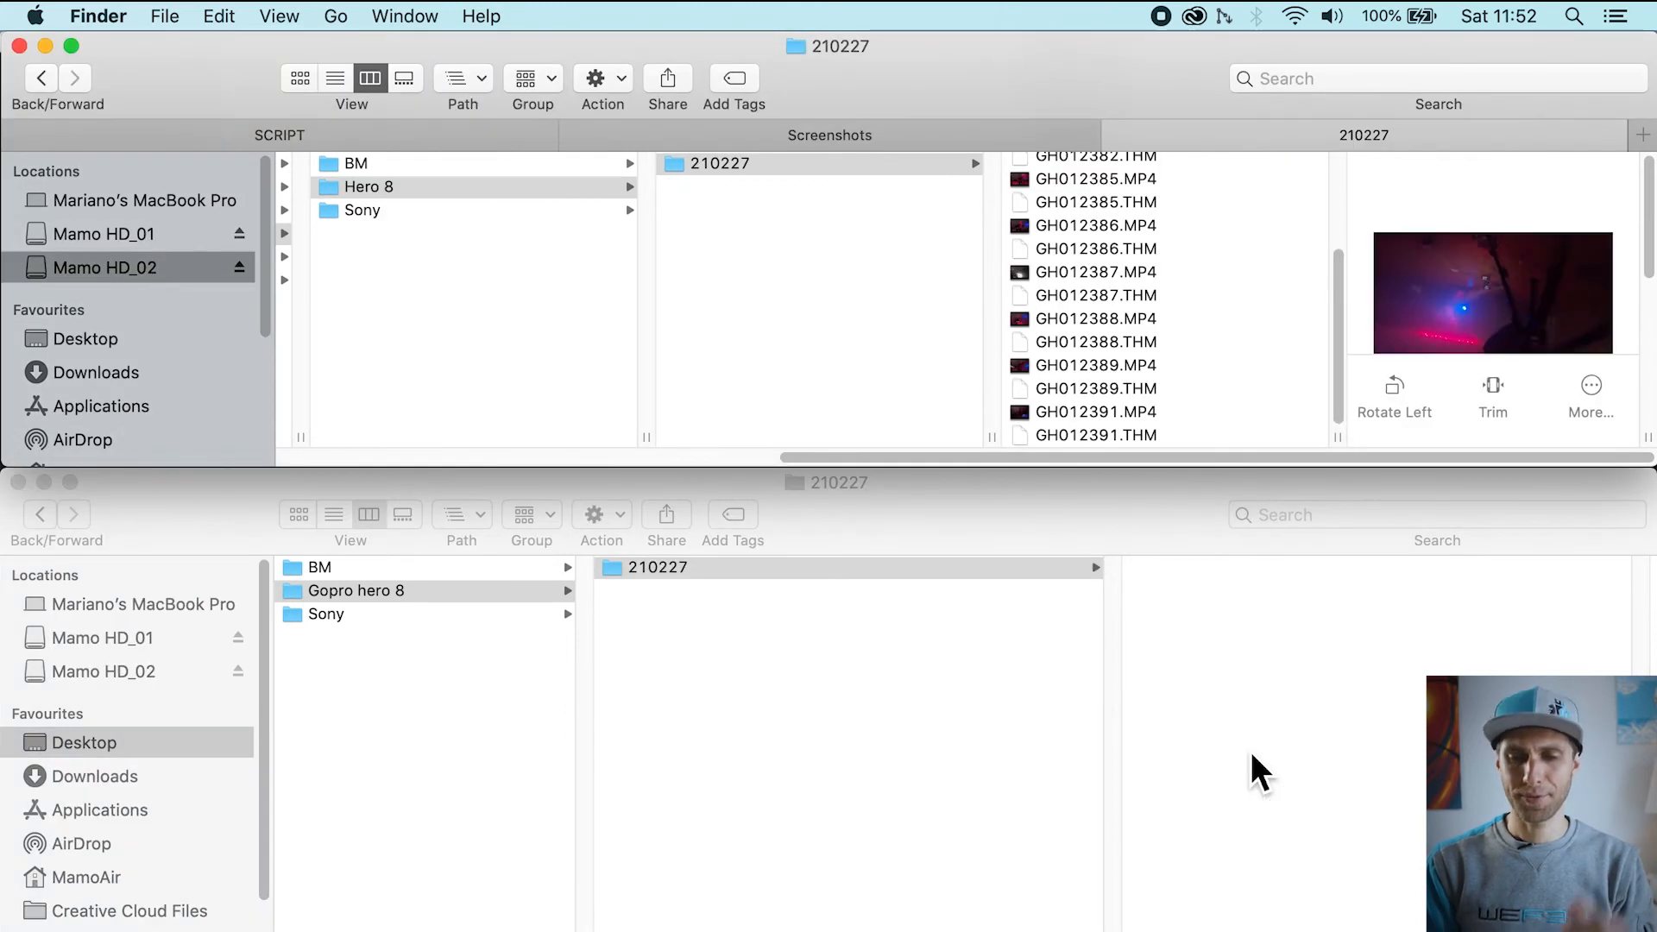
drag(1066, 233, 1260, 690)
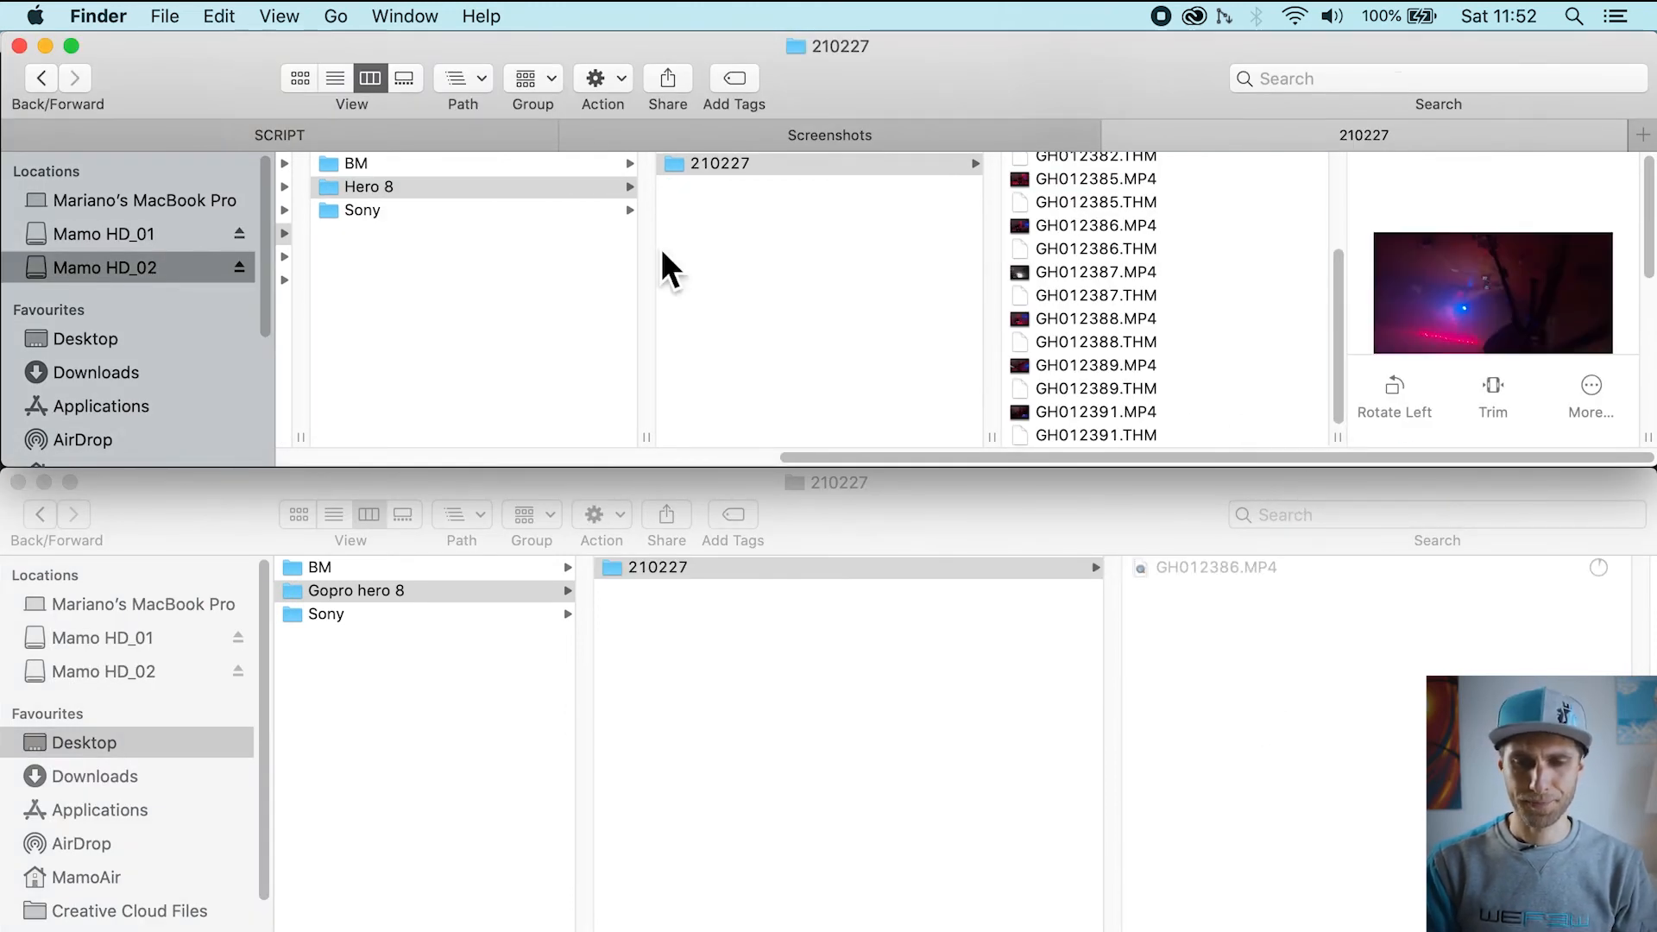
Step: Copy the 210227, 210228_Broll and 210301_Aroll folders from the existing project's Sony footage into the new project's Sony folder
scroll(656, 247, left, 5)
click(970, 213)
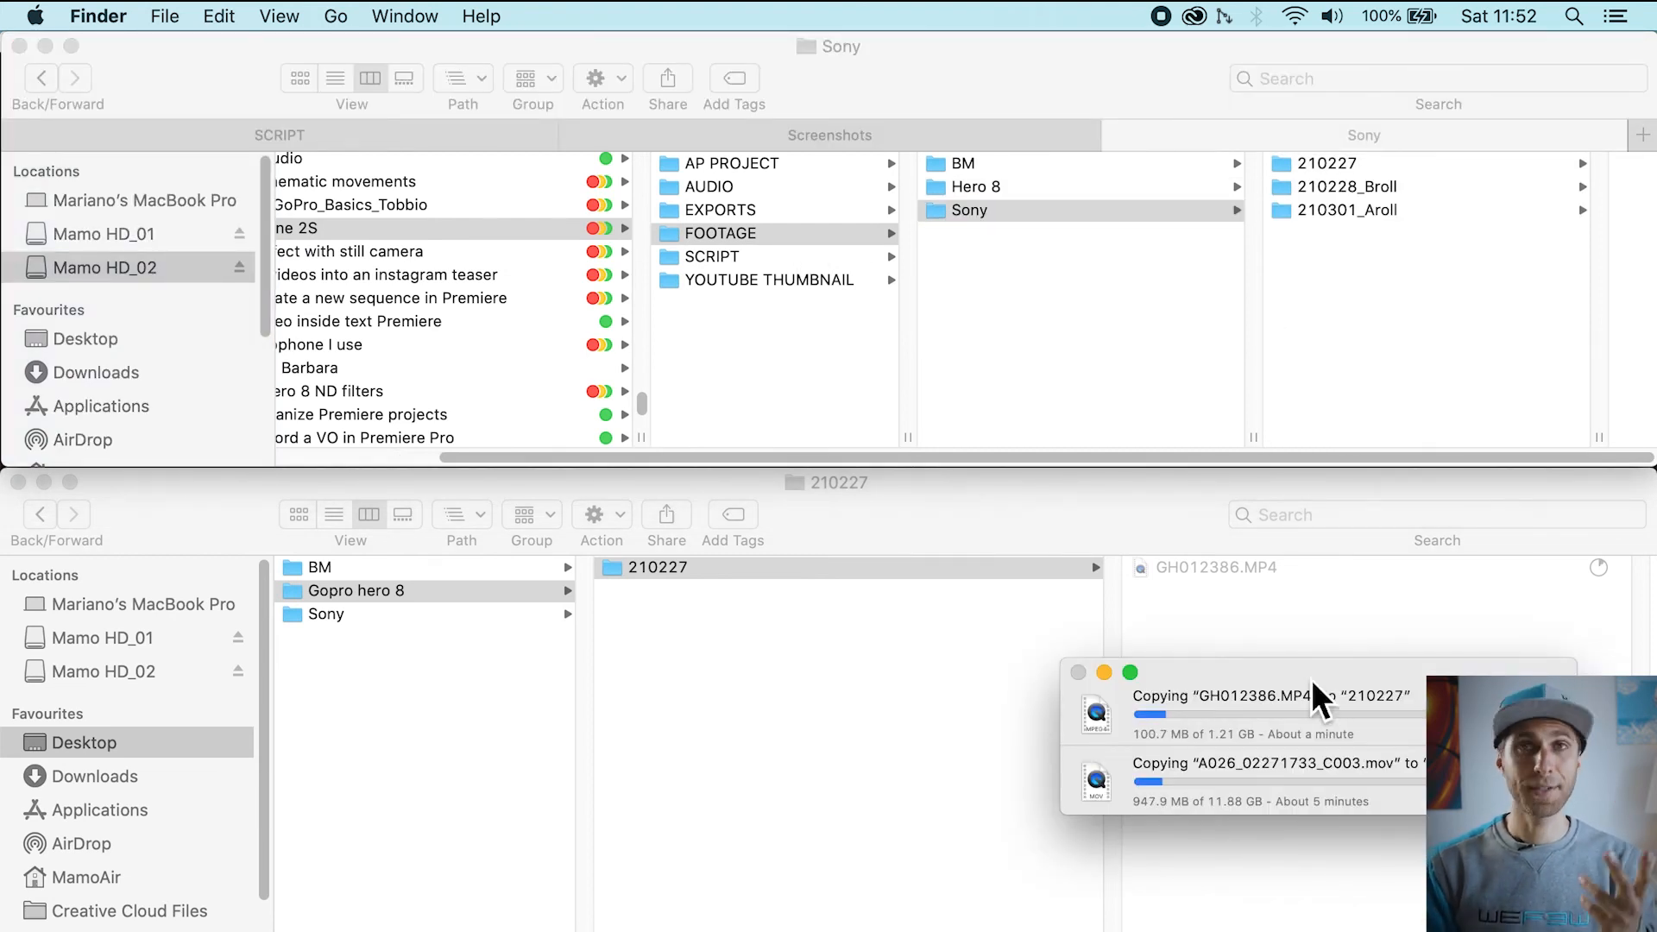
click(649, 623)
click(449, 616)
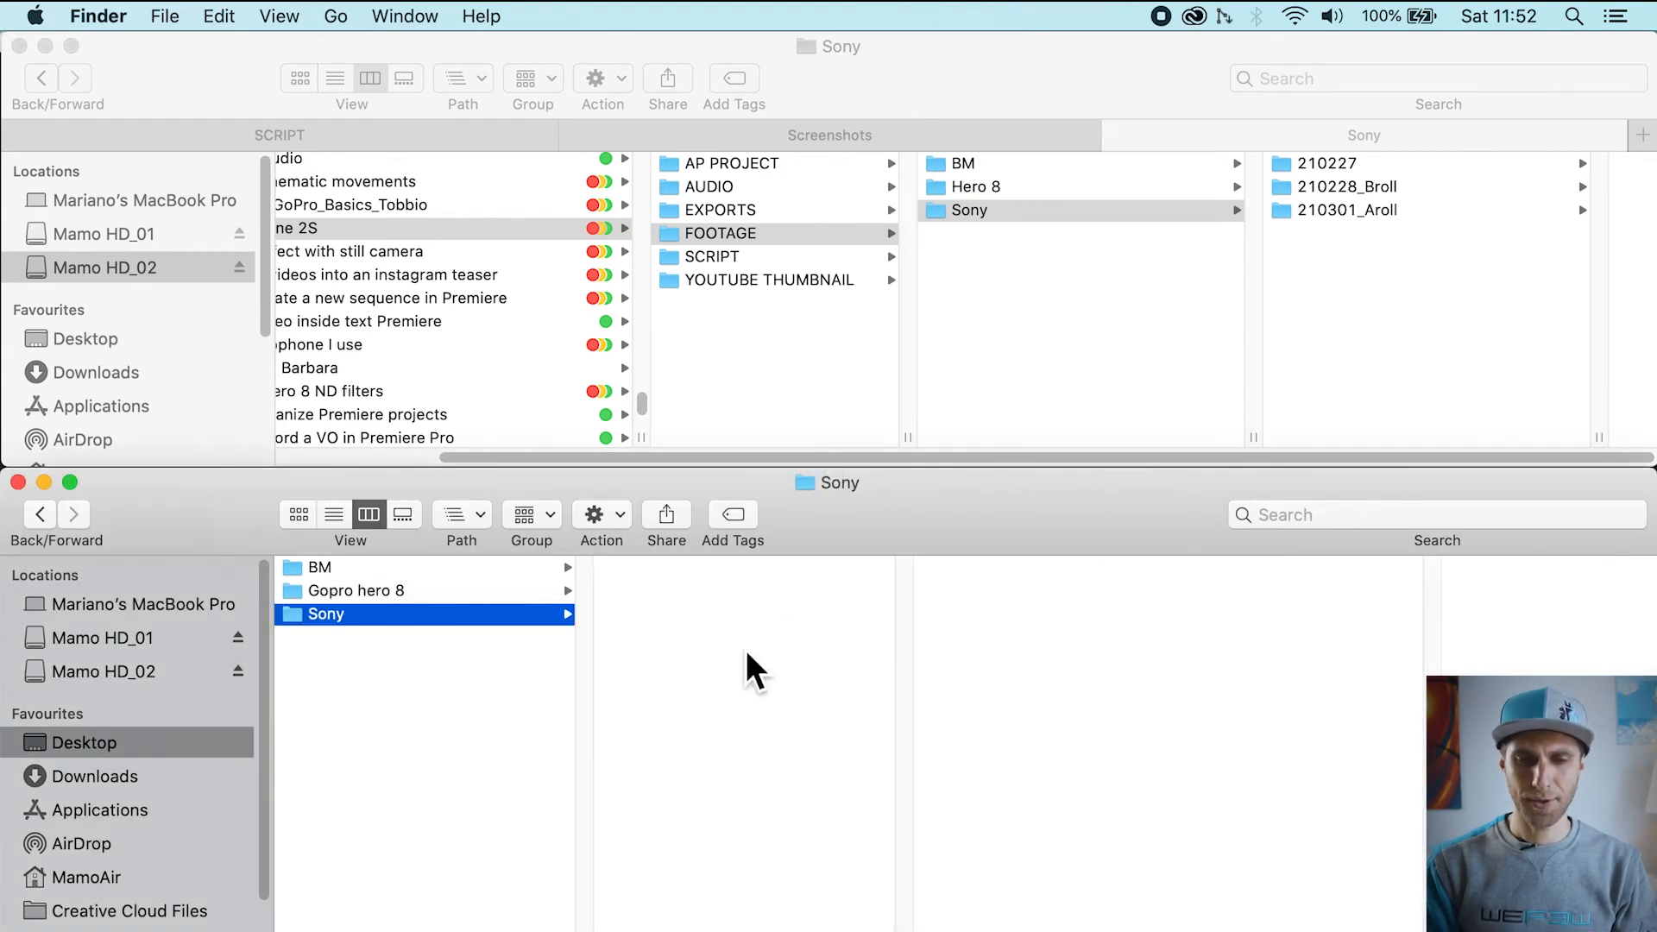
click(1329, 264)
drag(1330, 263, 1338, 159)
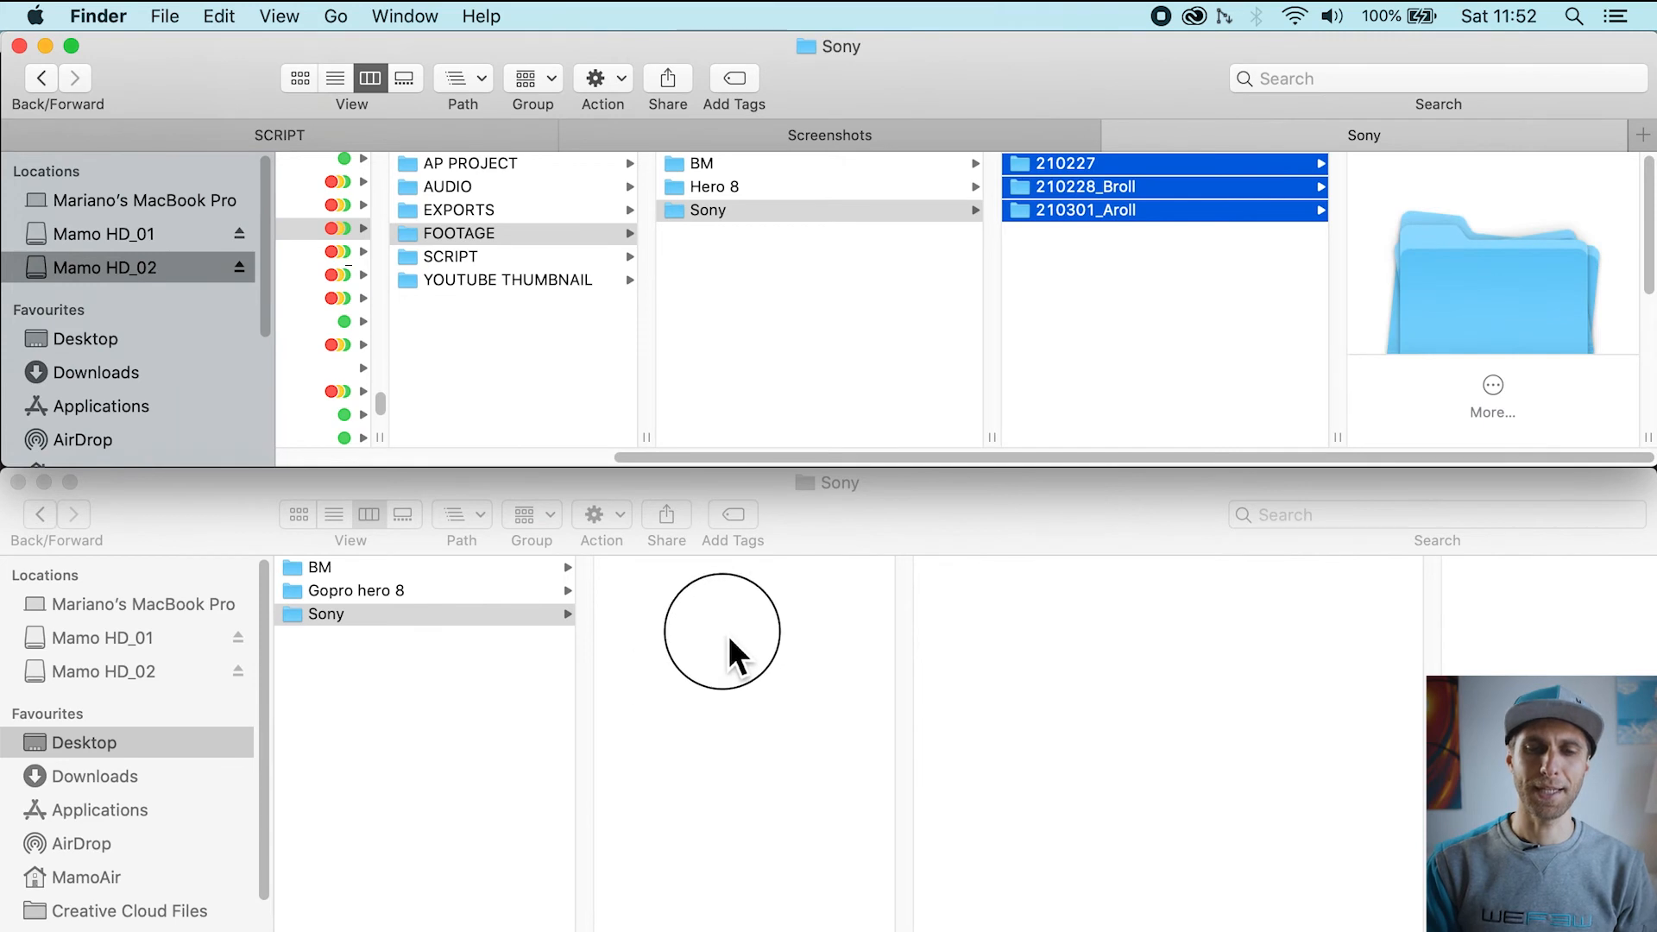
drag(1121, 176, 739, 634)
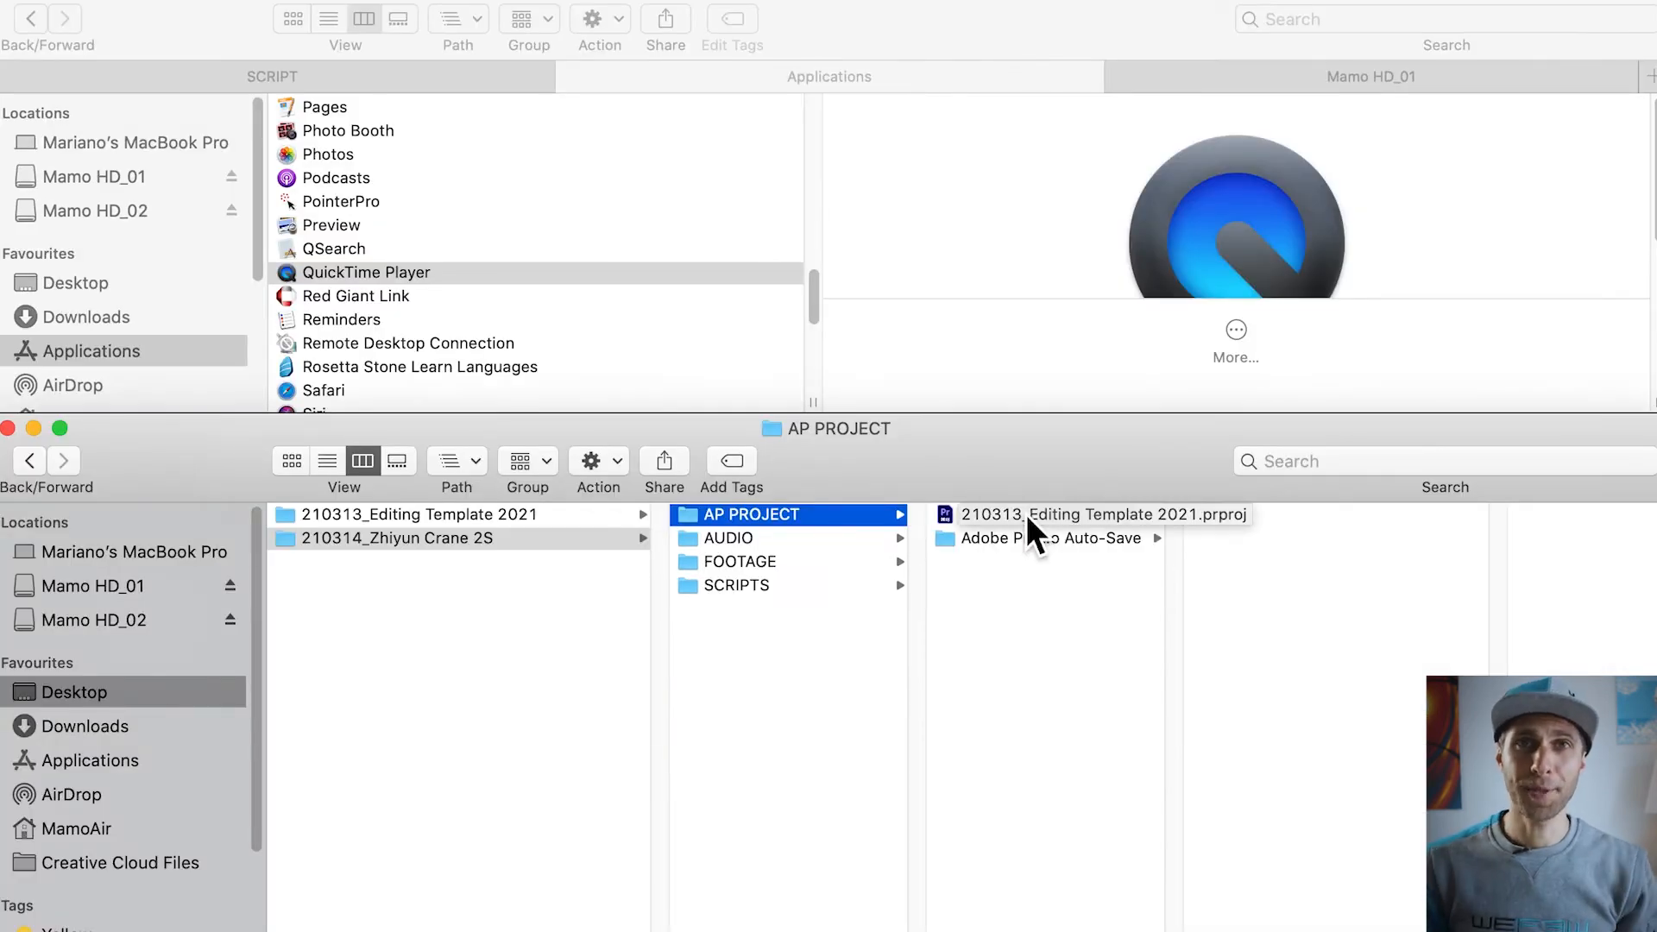
Step: Open the duplicated project from AP PROJECT in Premiere Pro and import the BM, Gopro hero 8 and Sony folders into the FOOTAGE bin
double_click(1015, 515)
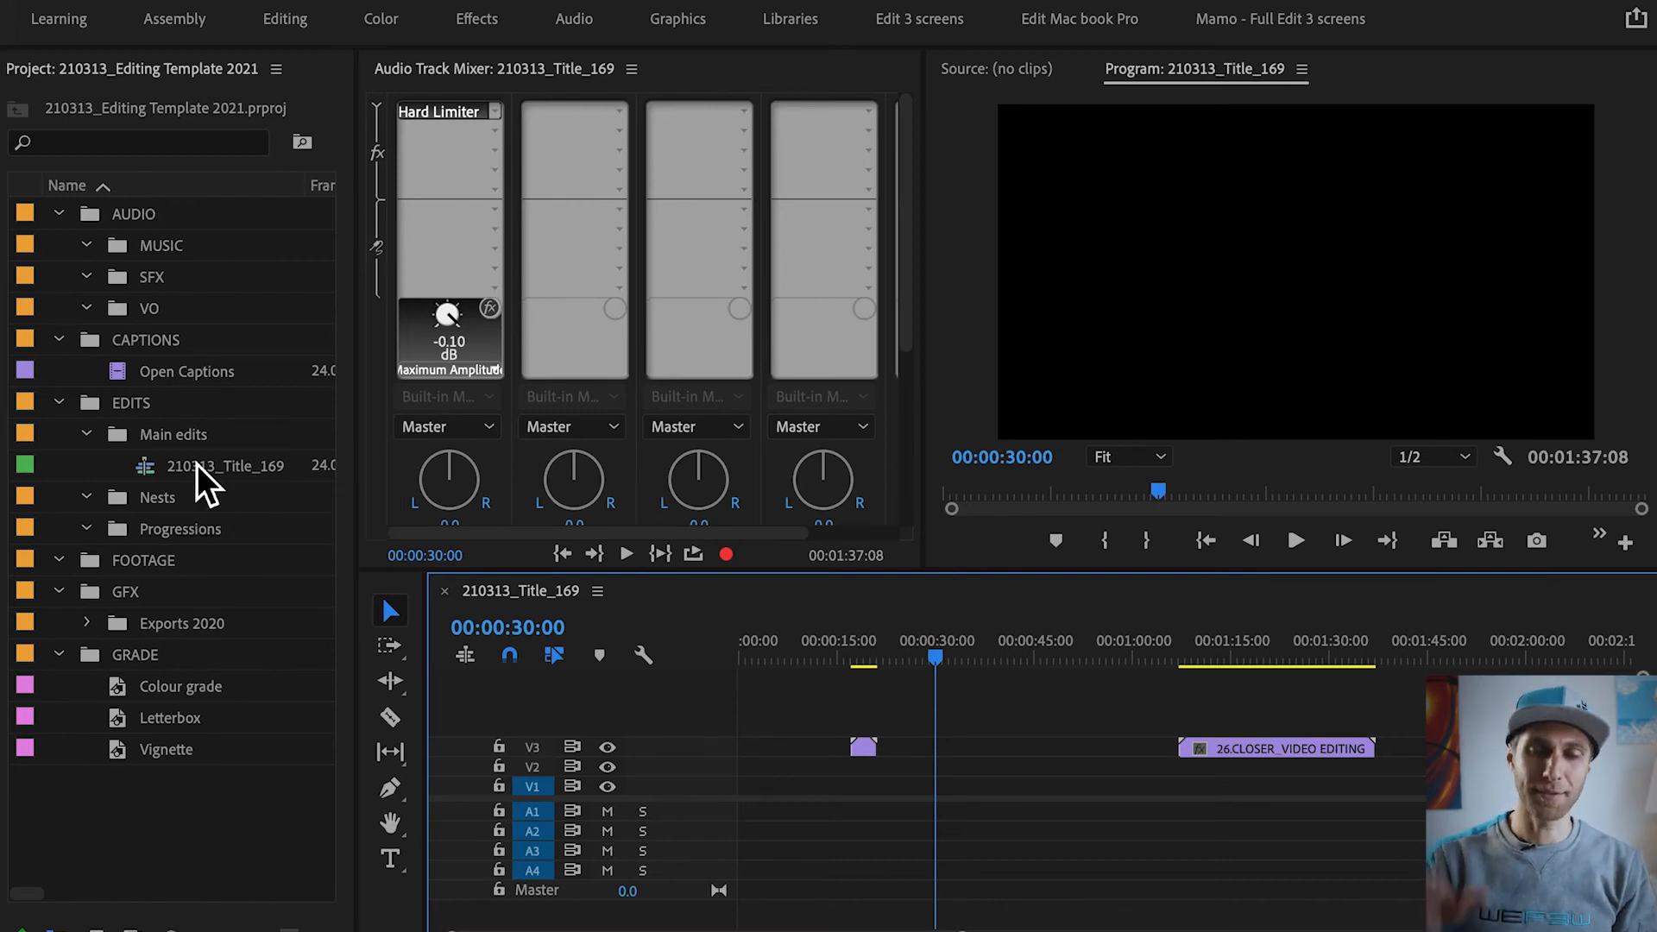
key(super+Tab)
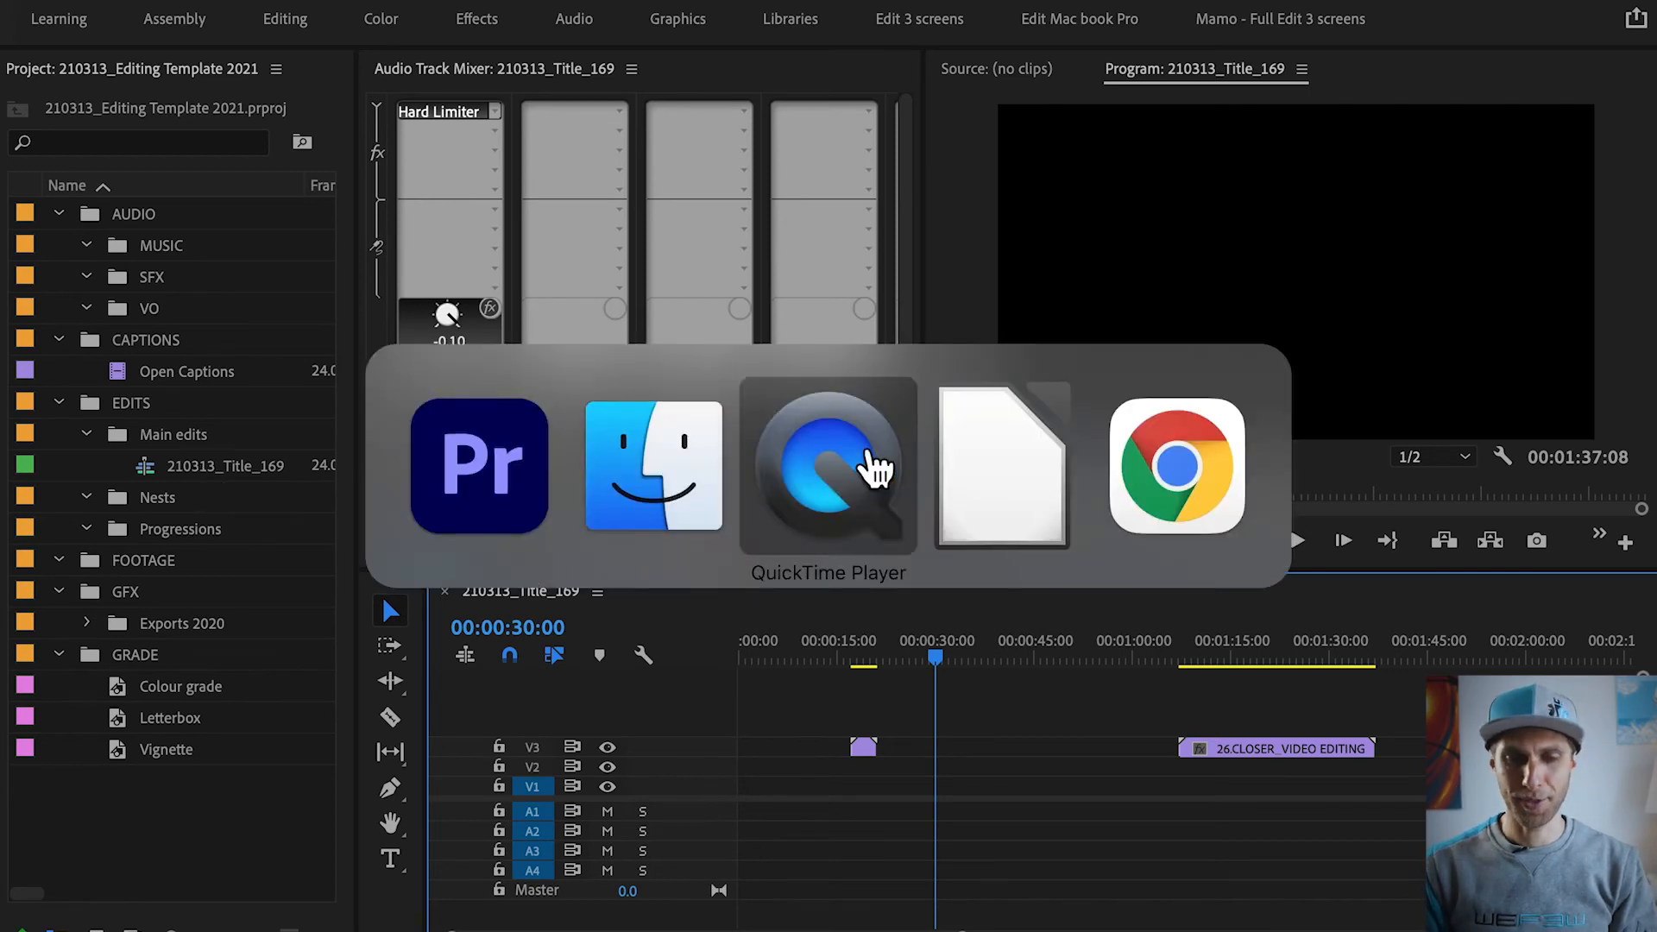
click(717, 492)
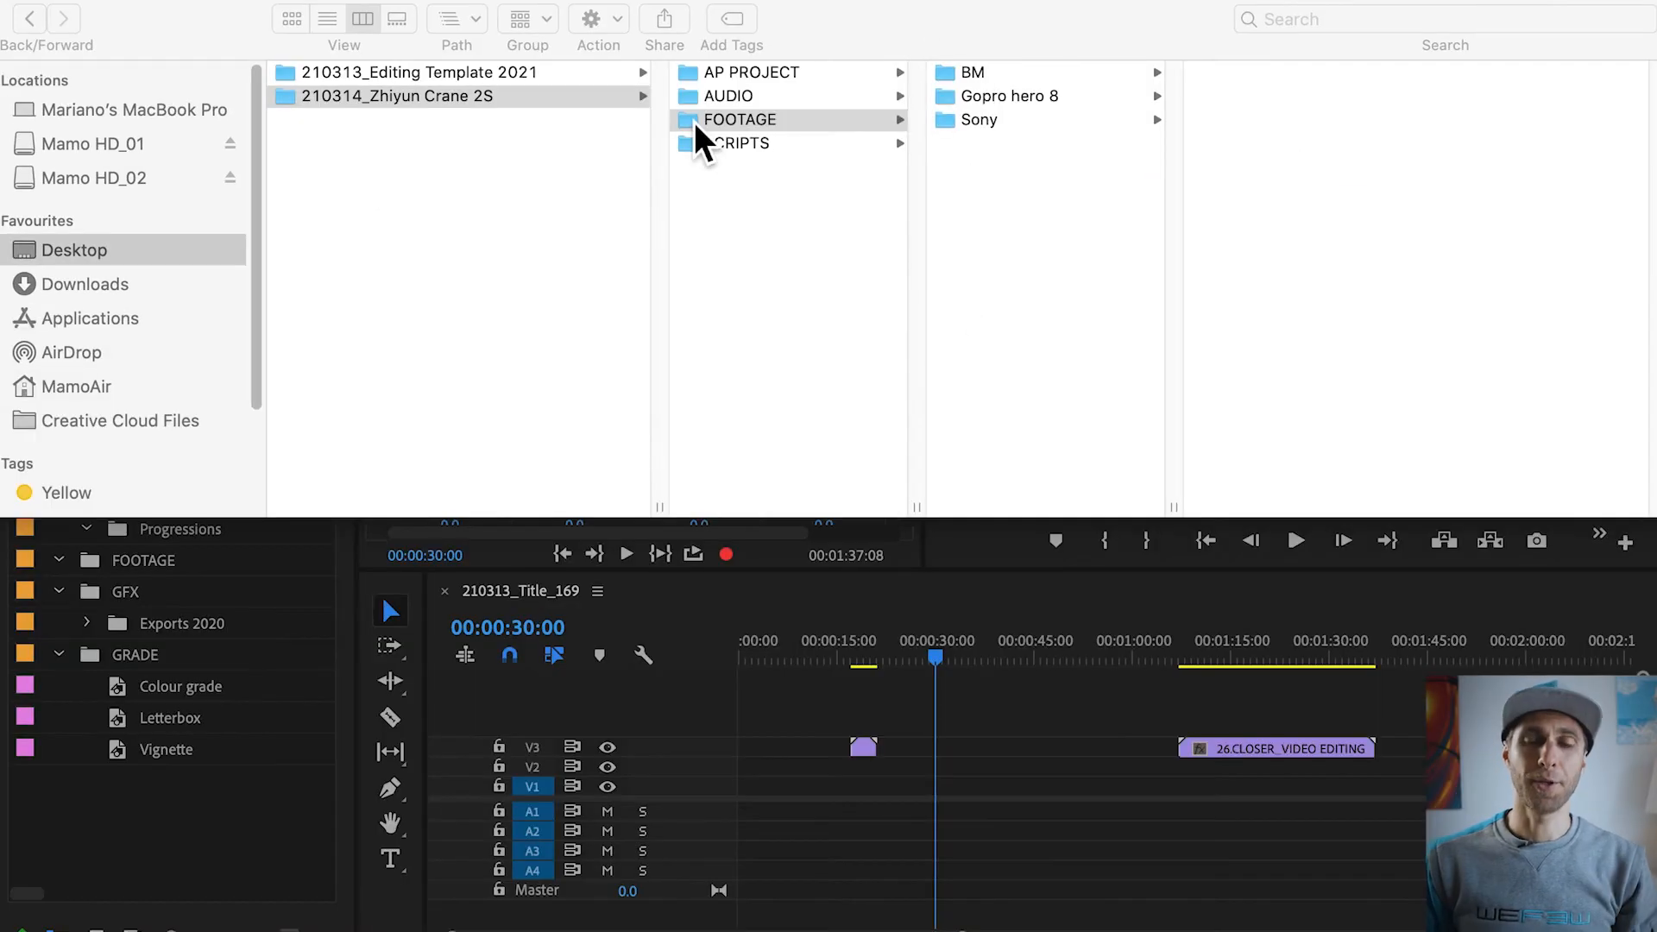
click(690, 121)
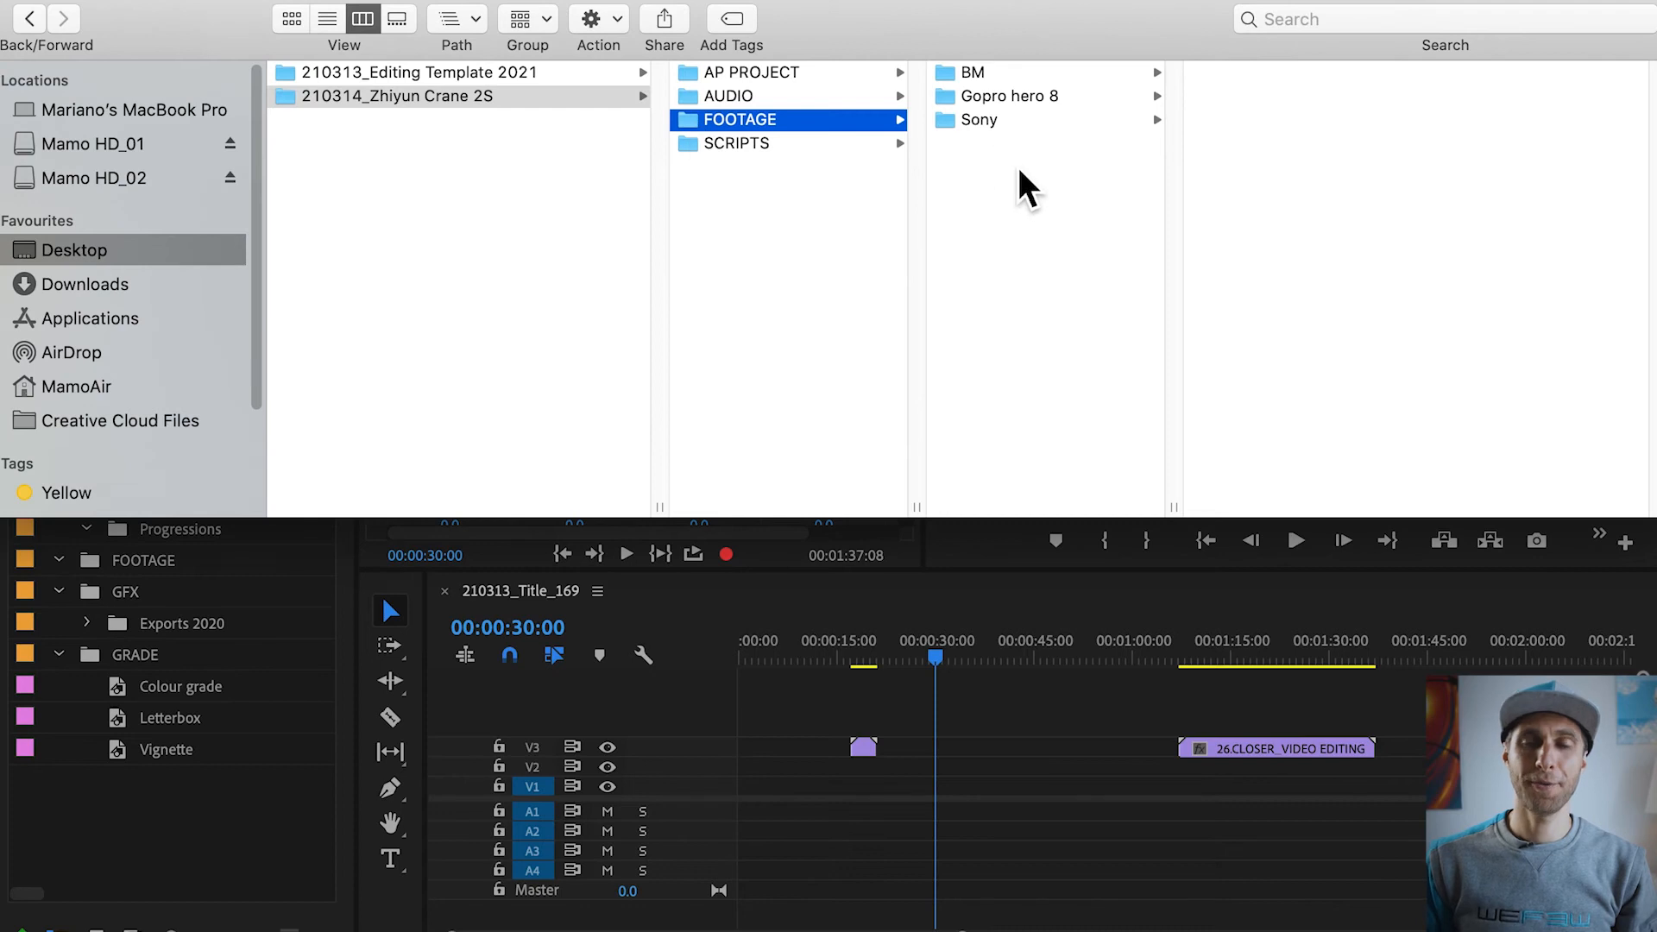
drag(954, 67, 155, 578)
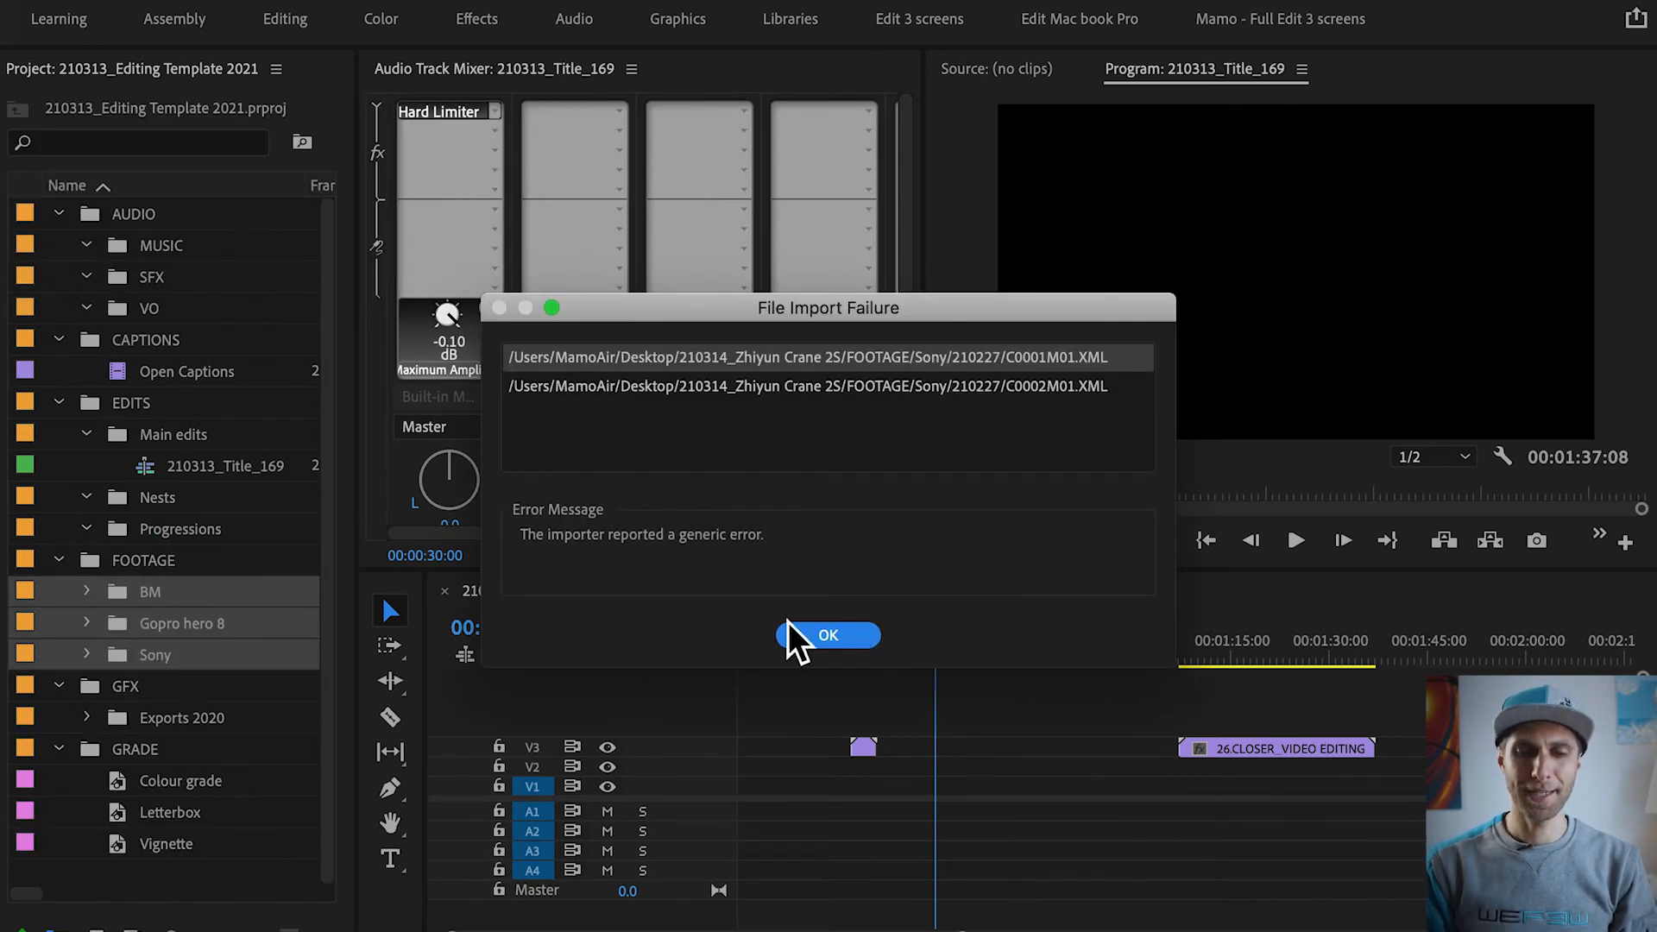
click(869, 635)
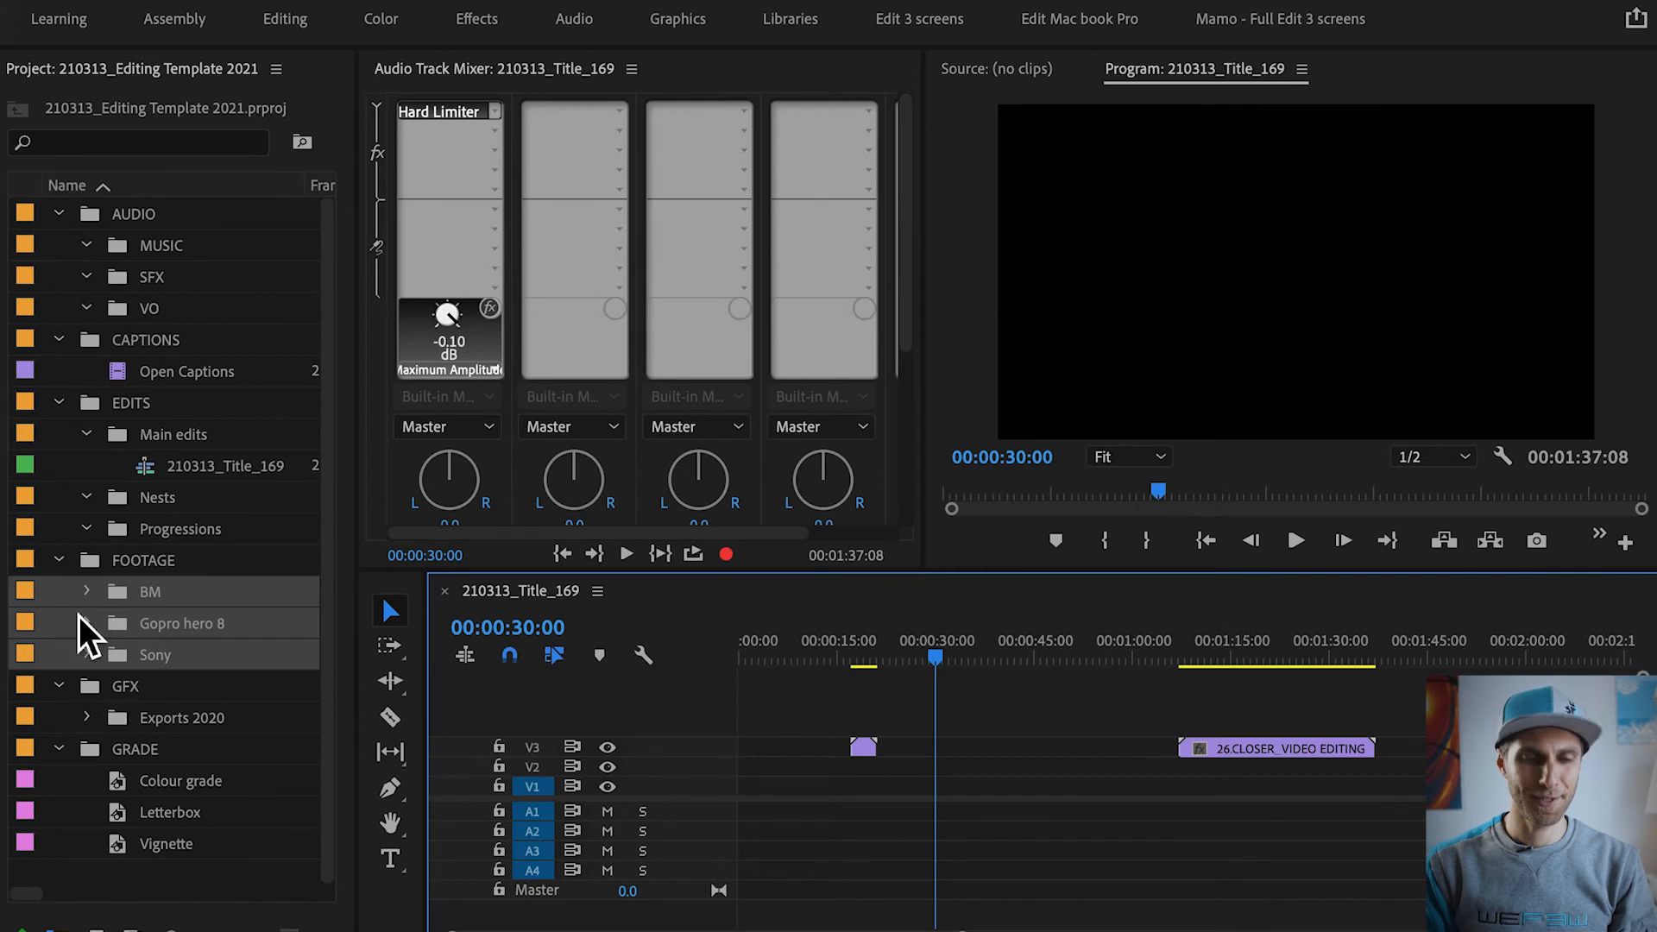
click(86, 592)
click(88, 592)
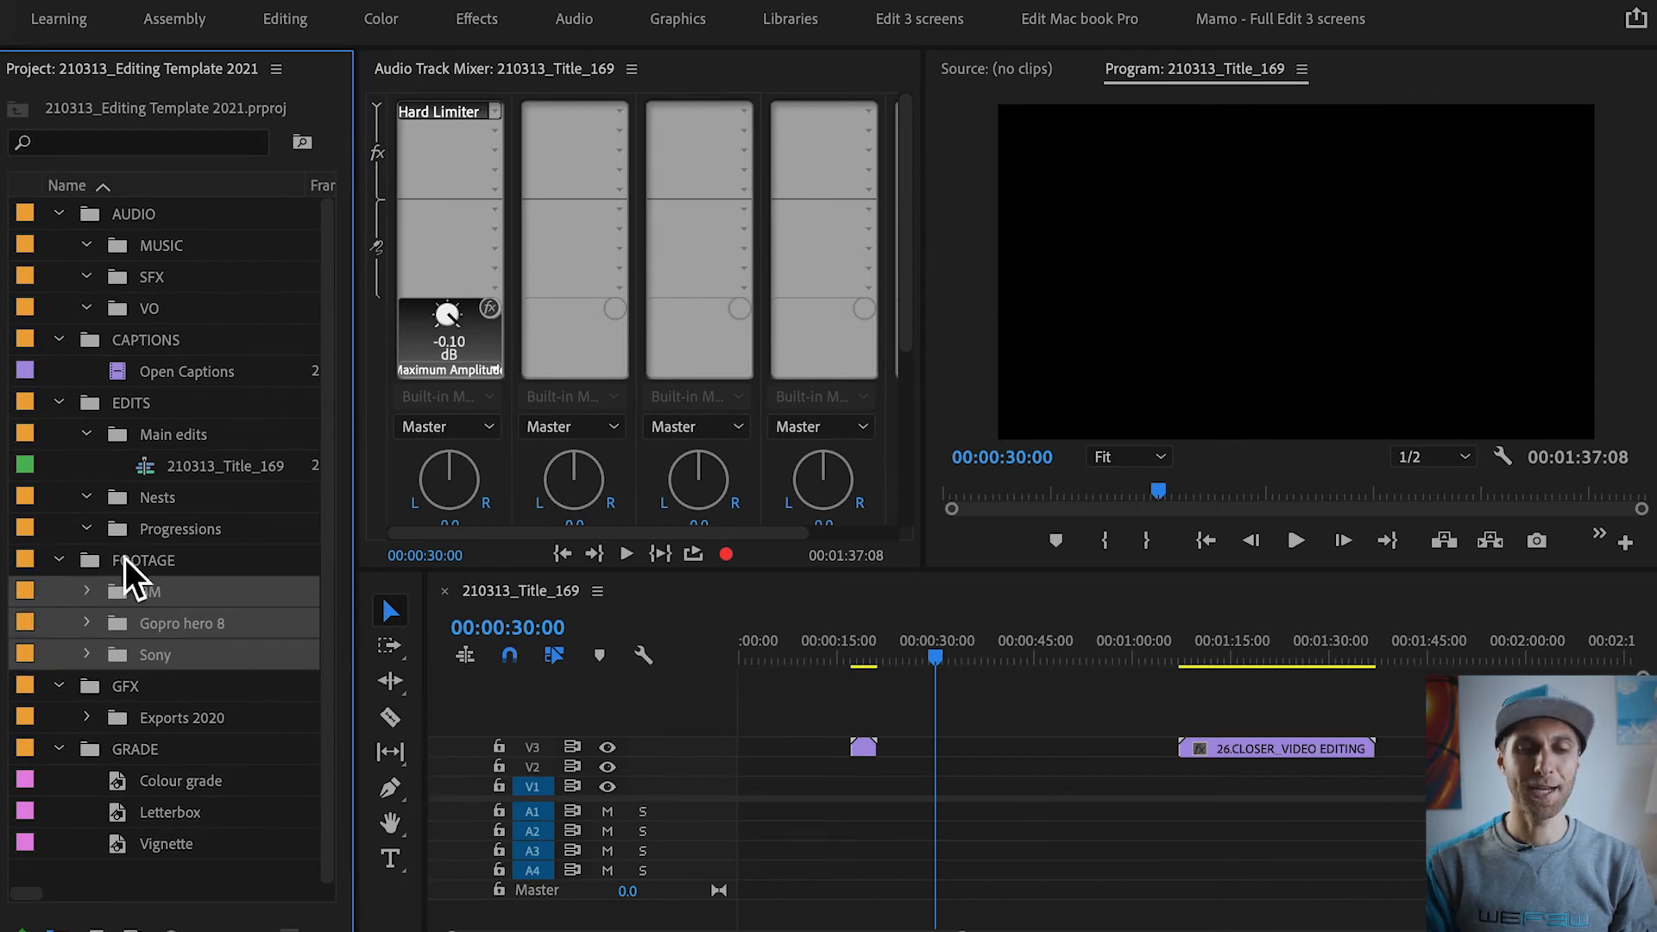
click(121, 561)
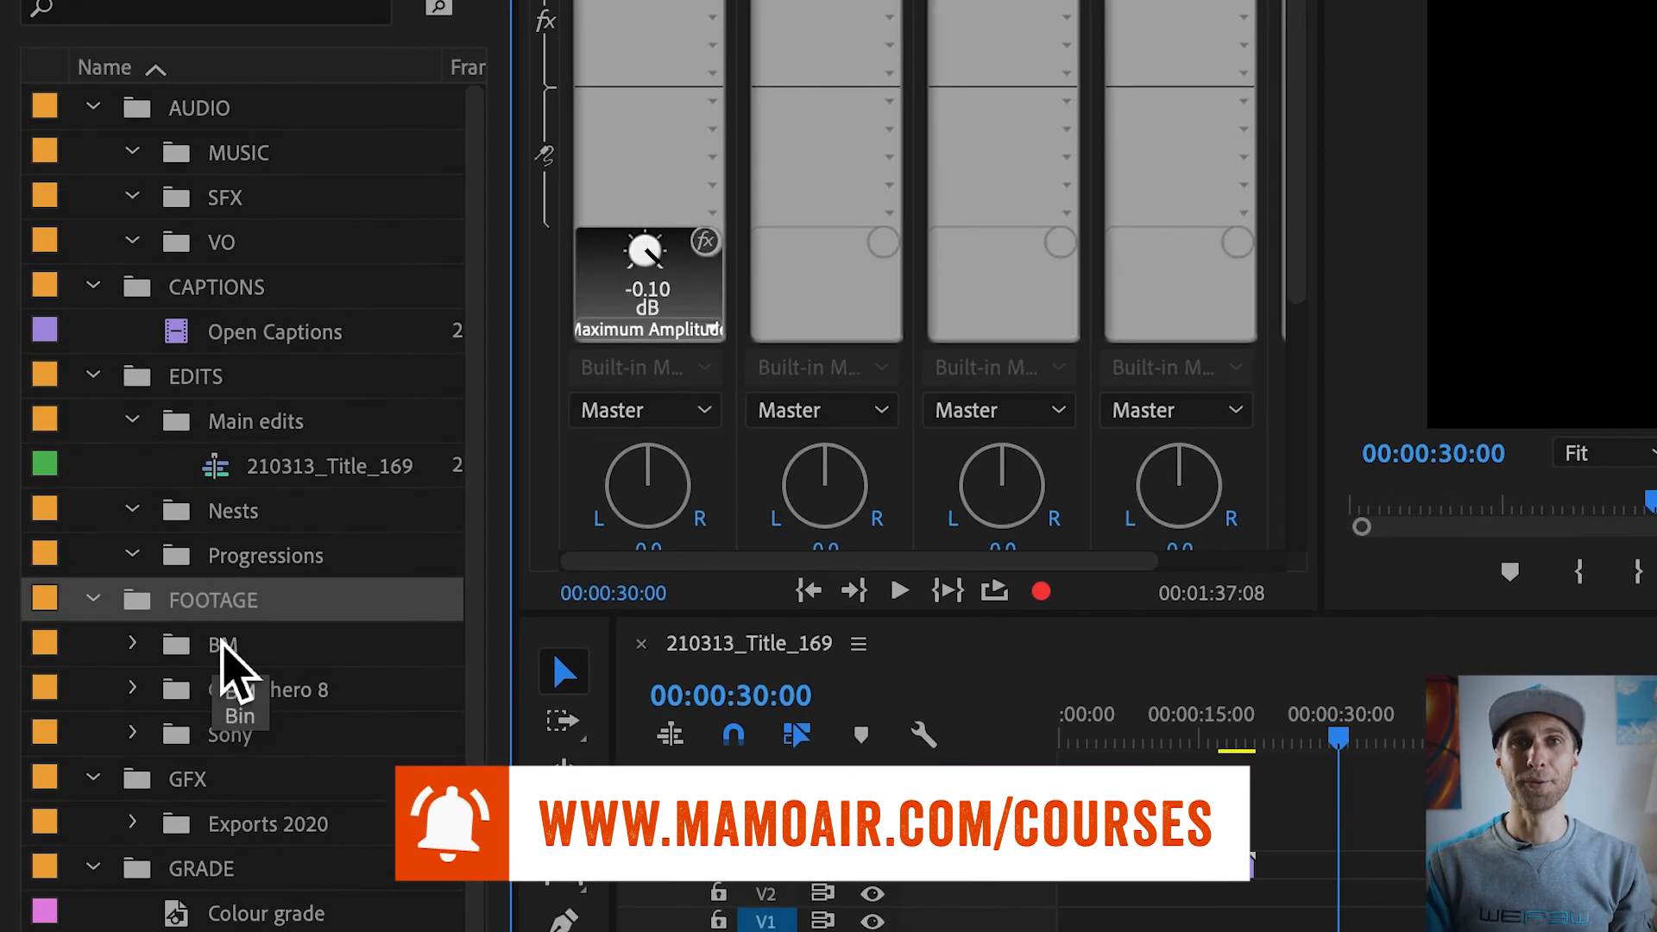
Step: Rename the sequence in the Main edits bin "210314_Zhiyun Crane 2S_169" and widen the Name column to fit it
click(362, 471)
drag(515, 443, 606, 443)
click(369, 468)
click(372, 470)
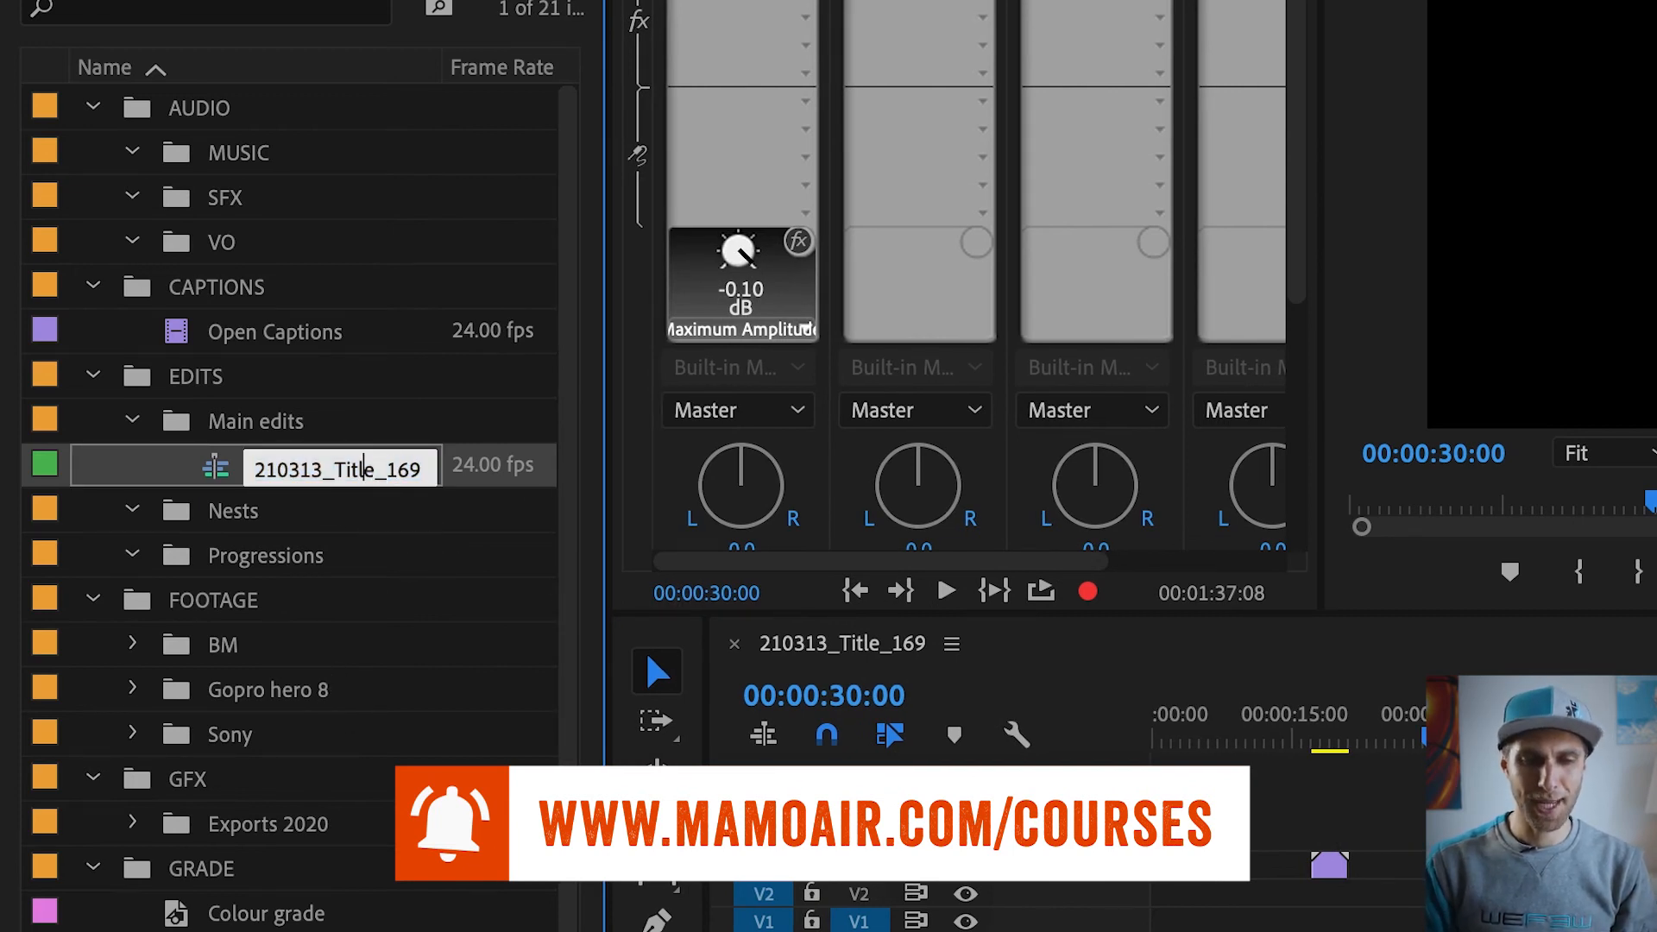
key(BackSpace)
text(4)
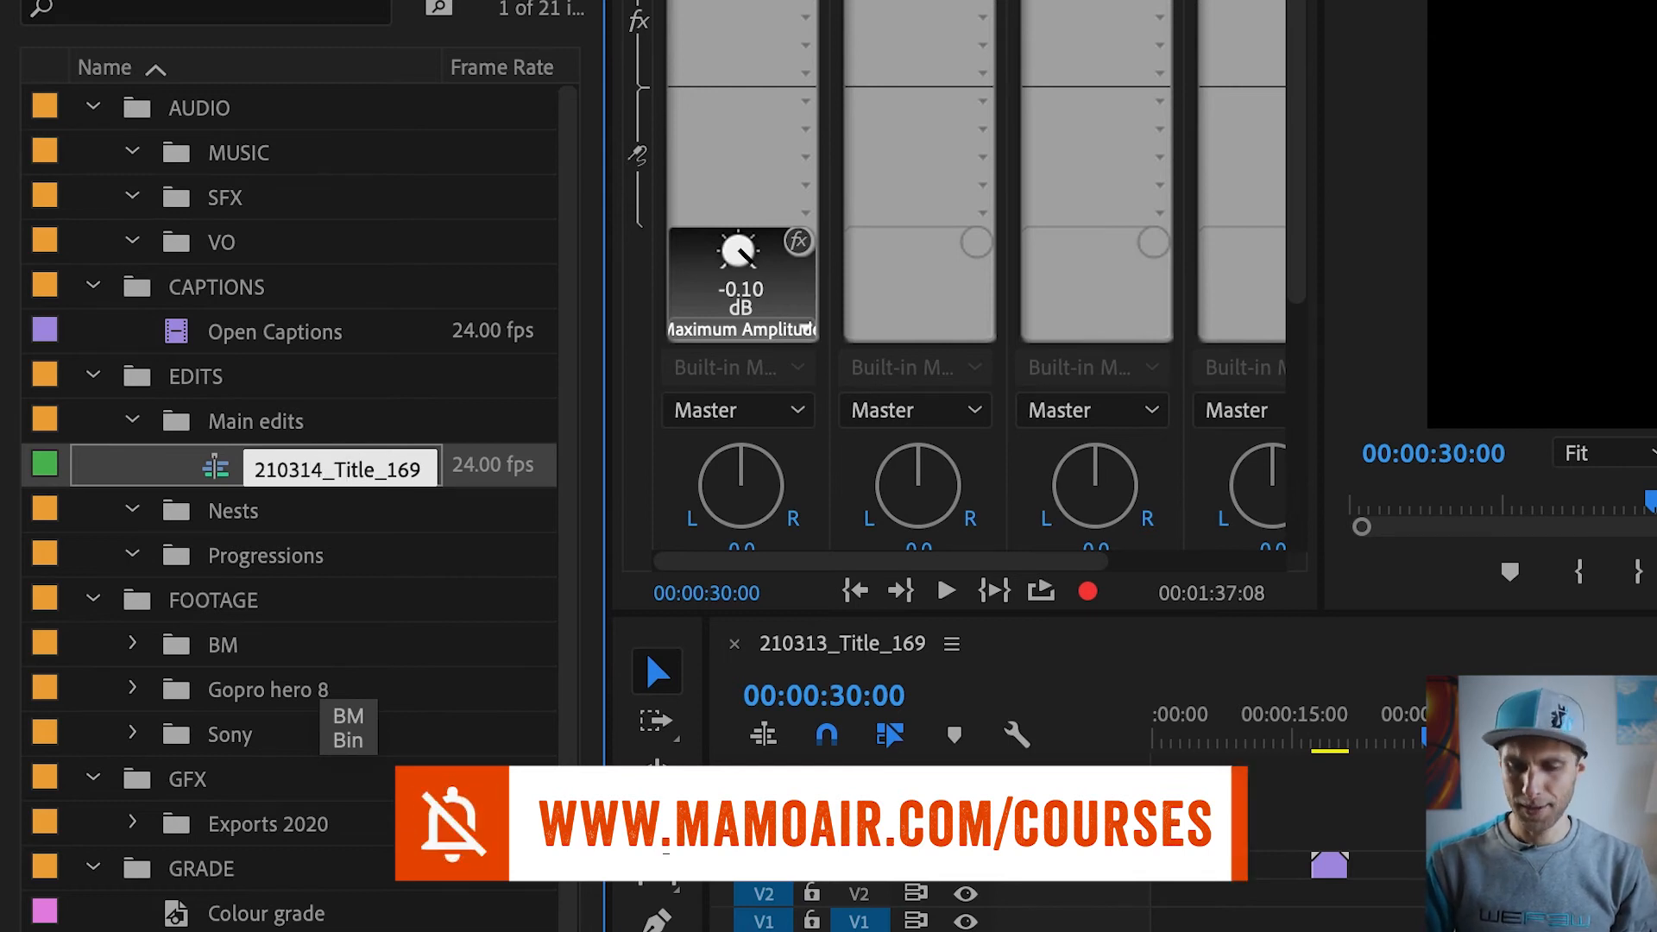
key(BackSpace)
key(BackSpace)
key(BackSpace)
key(BackSpace)
key(BackSpace)
text(Zhiyun)
text( Crane 2)
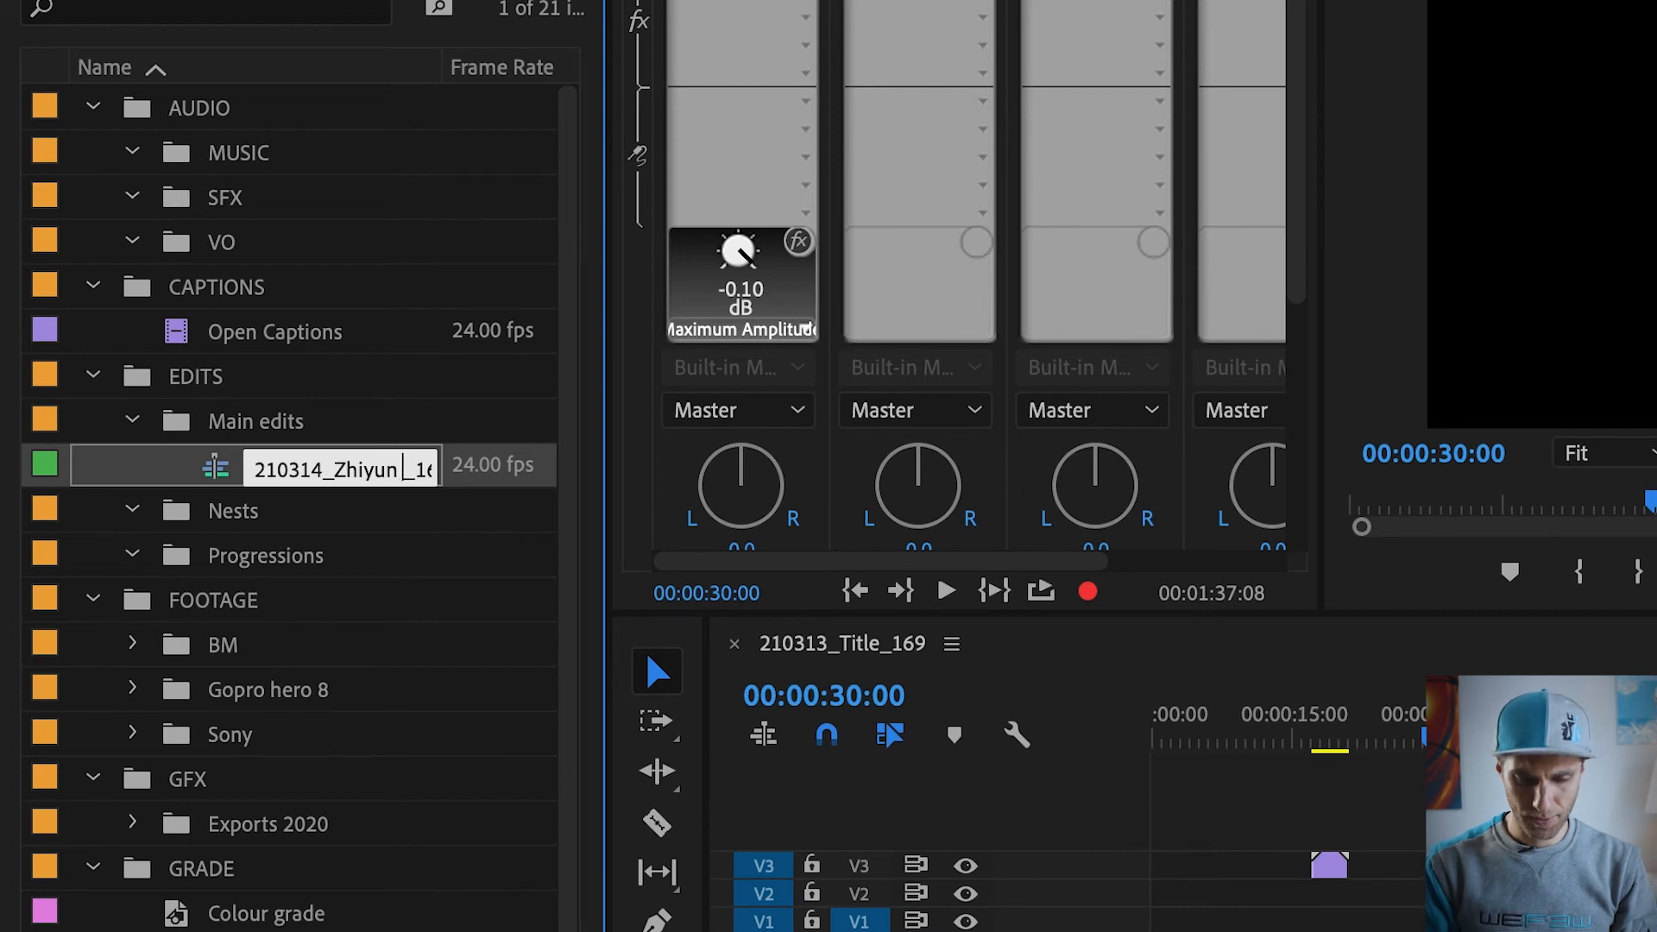
text(S_169)
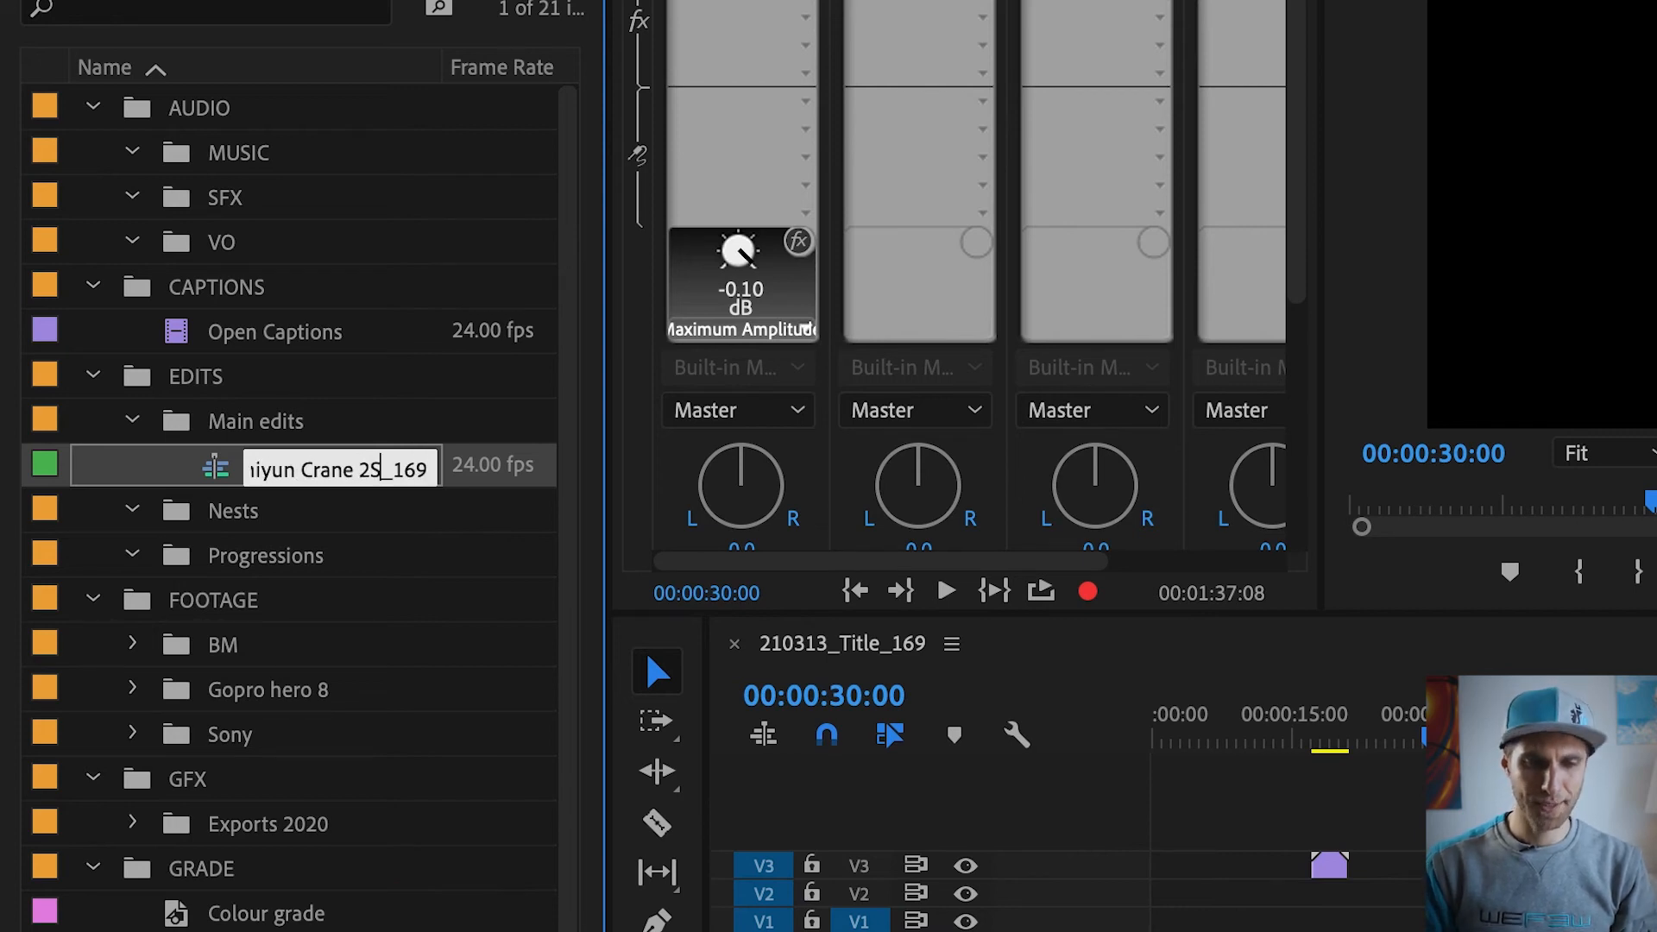
key(Tab)
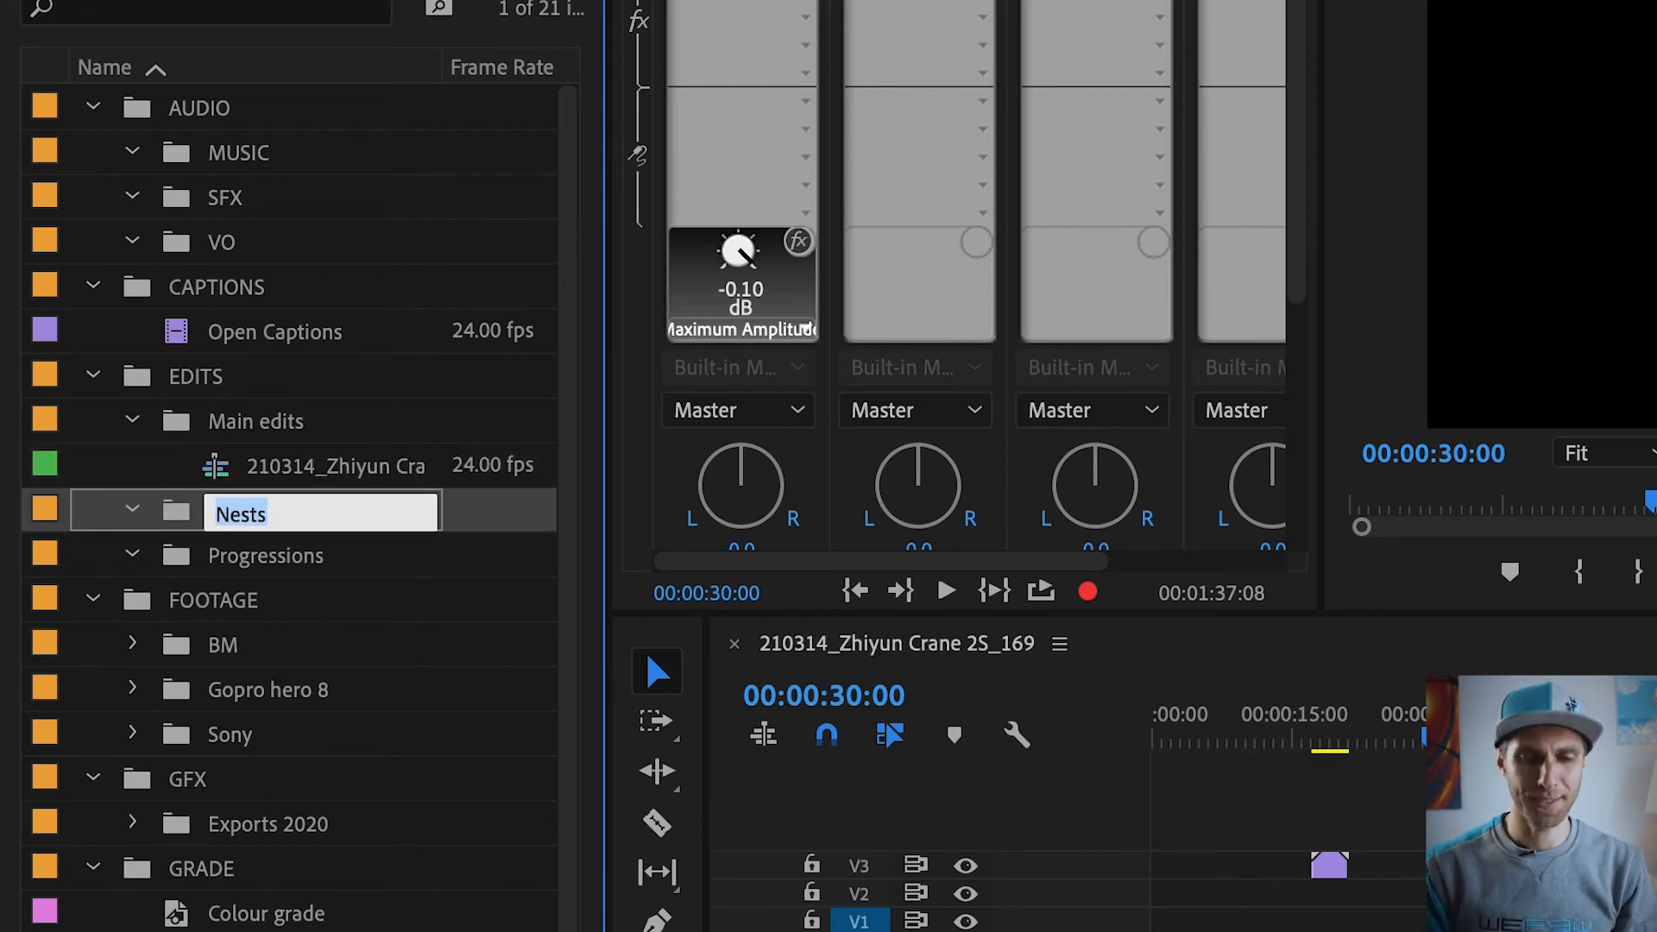
drag(469, 73, 554, 96)
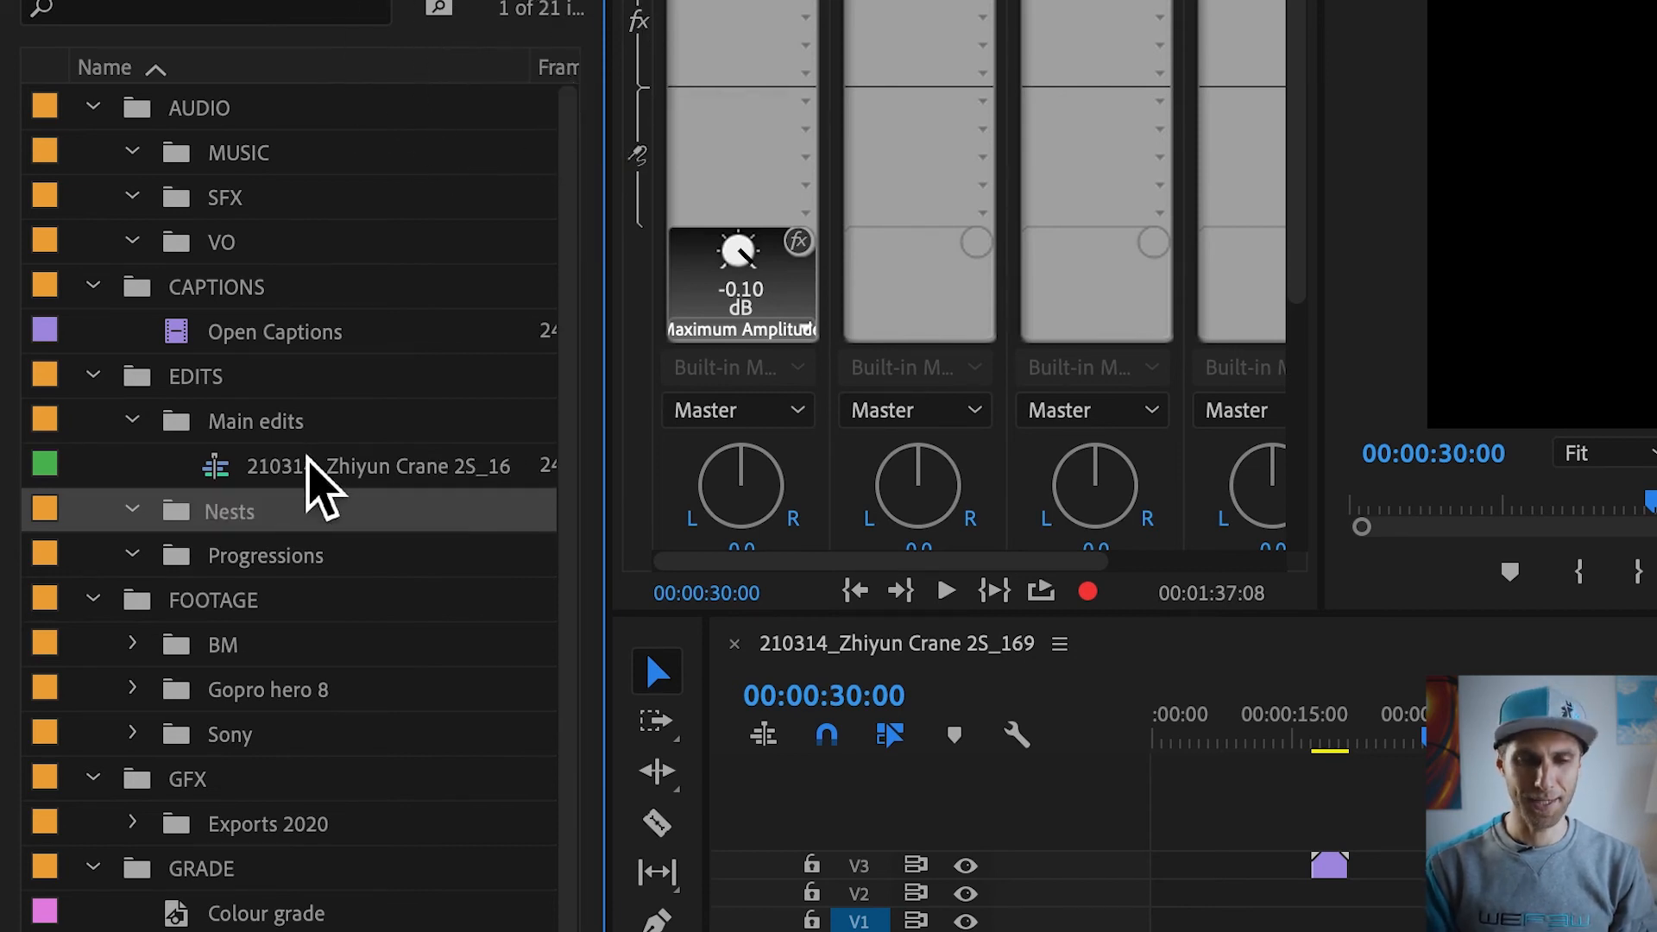
Step: Duplicate the 210314_Zhiyun Crane 2S_169 sequence and rename the copy "210314_Zhiyun Crane 2S_916"
click(219, 474)
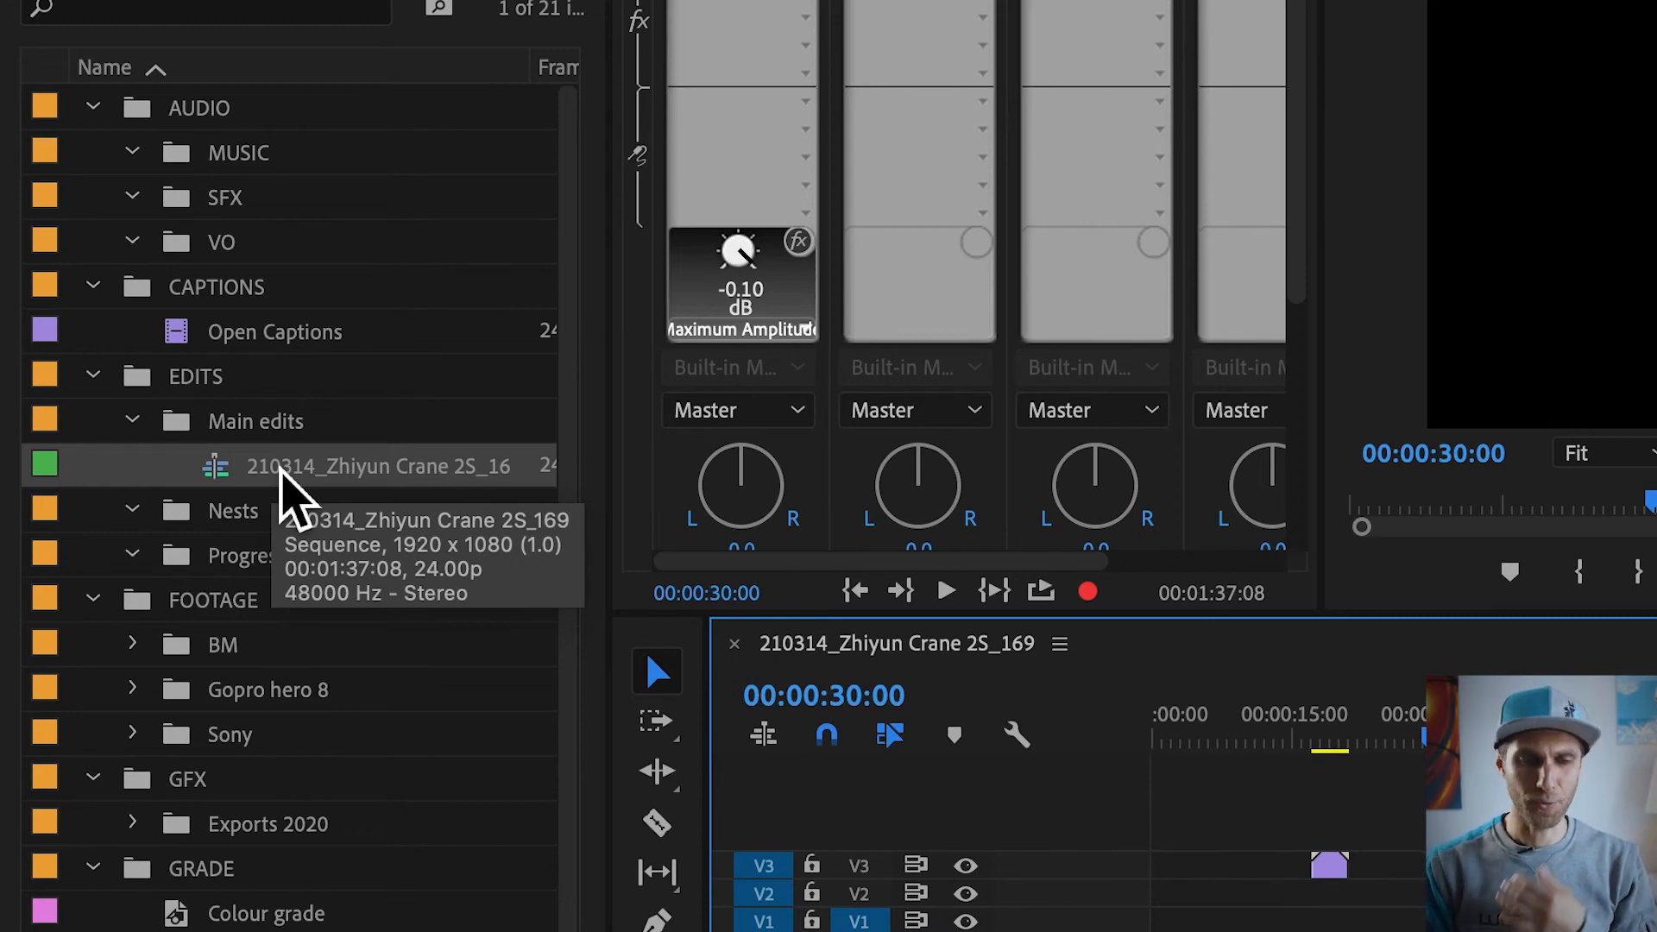
right_click(334, 471)
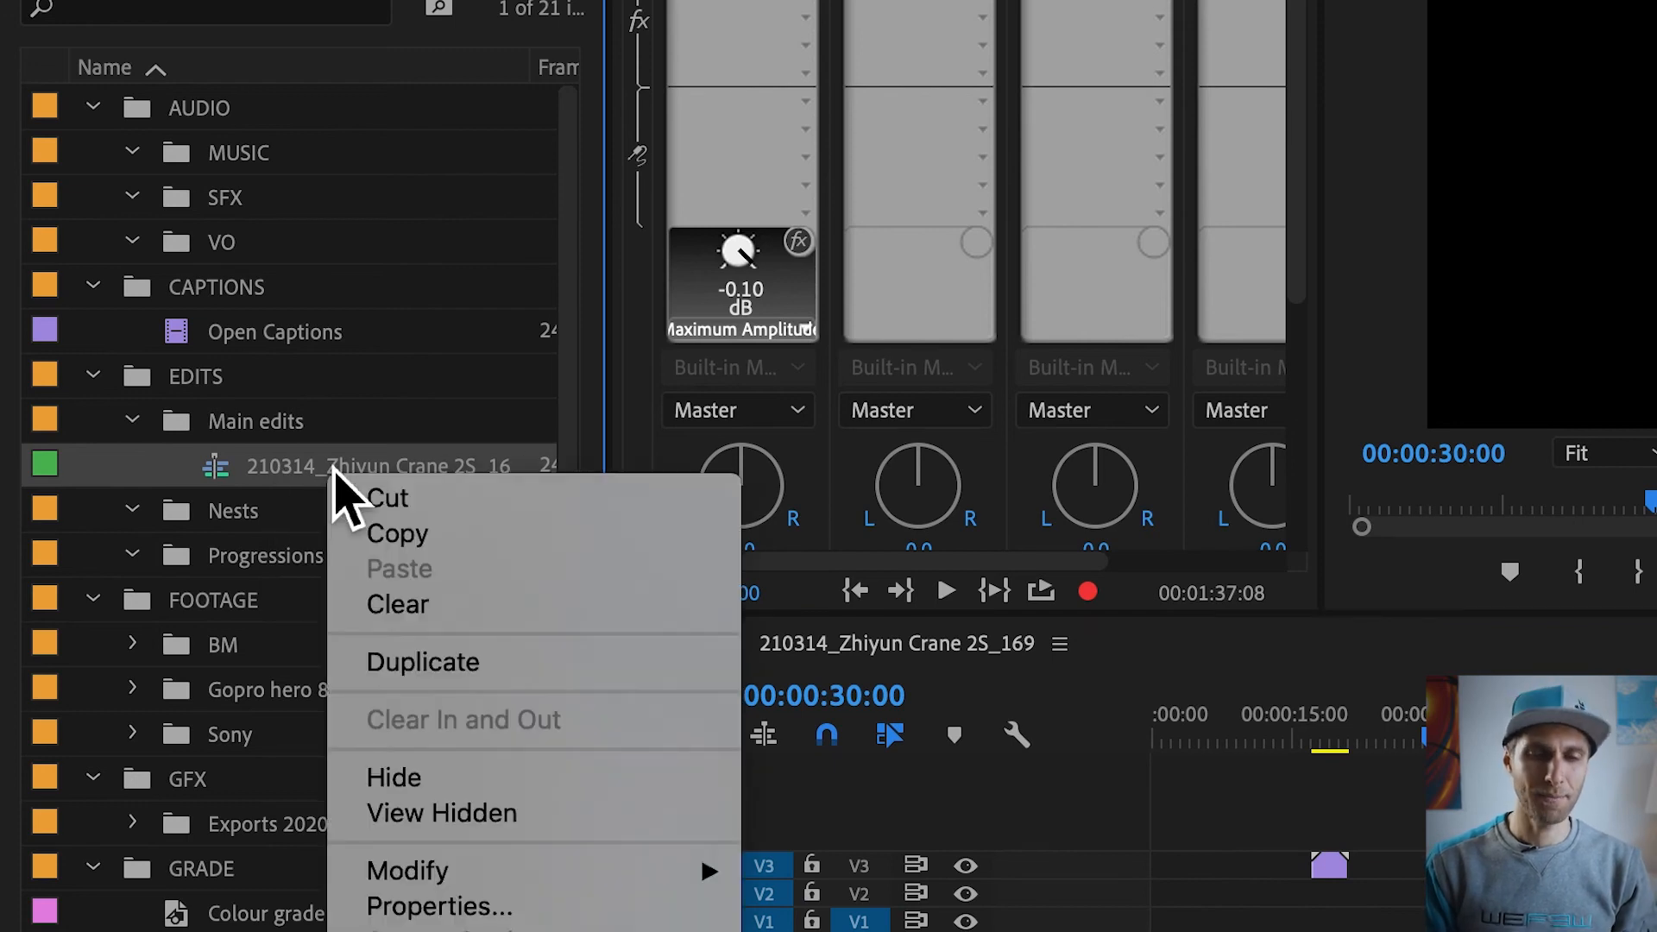
click(473, 660)
click(450, 519)
click(514, 524)
key(Right)
key(Right)
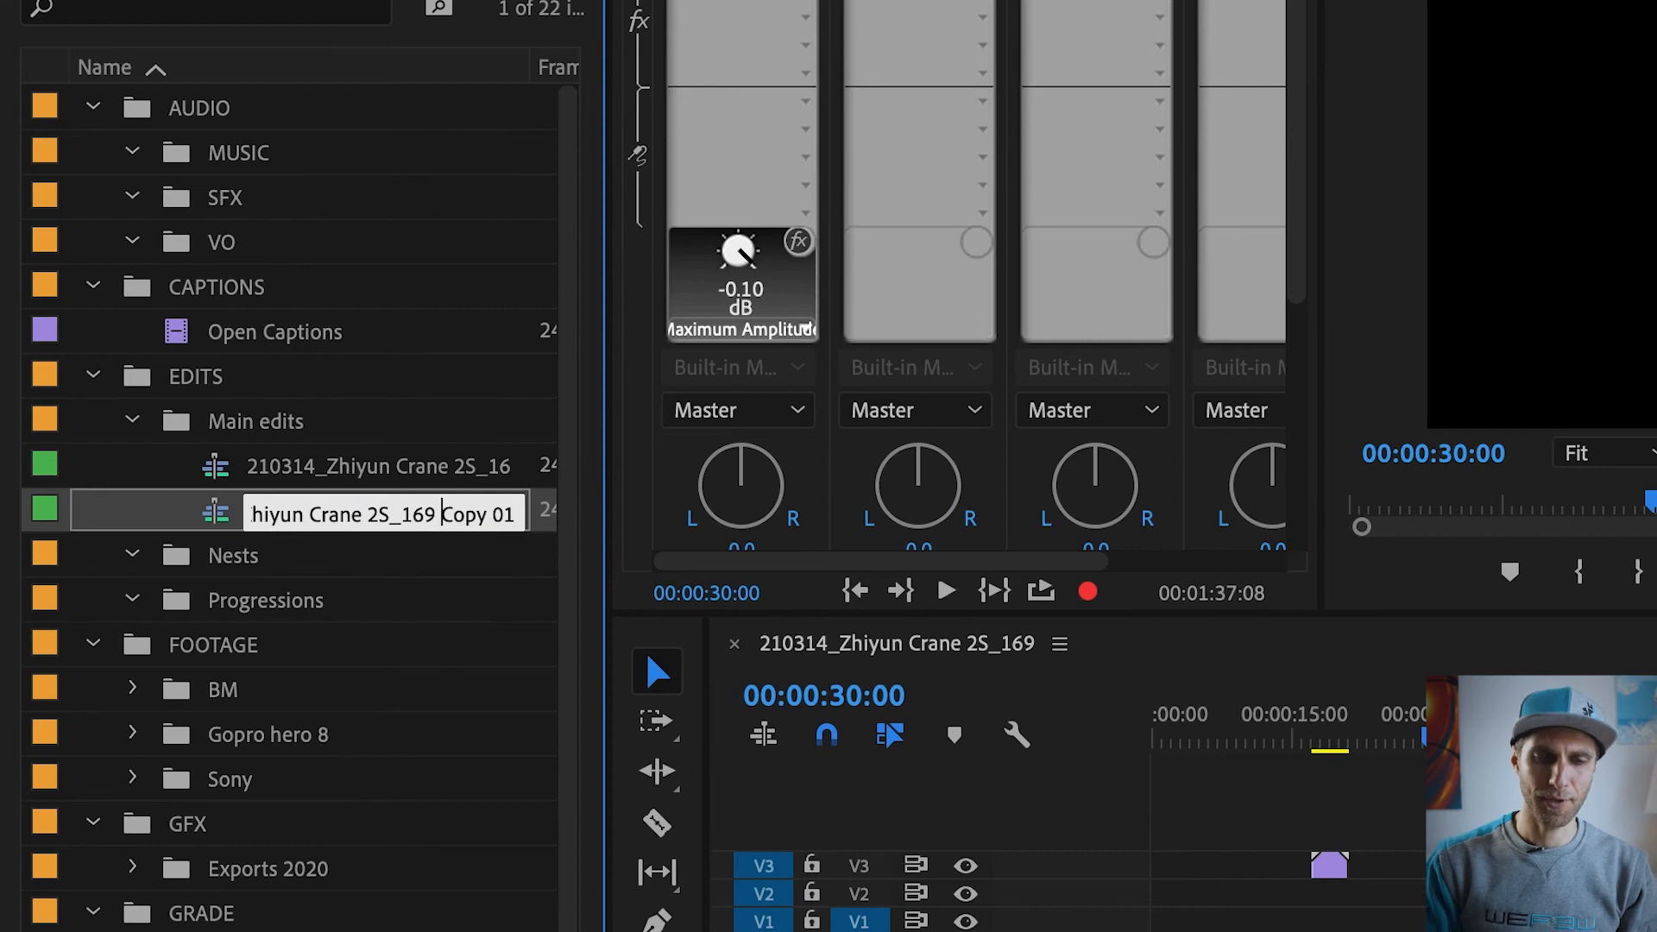
drag(402, 518, 725, 552)
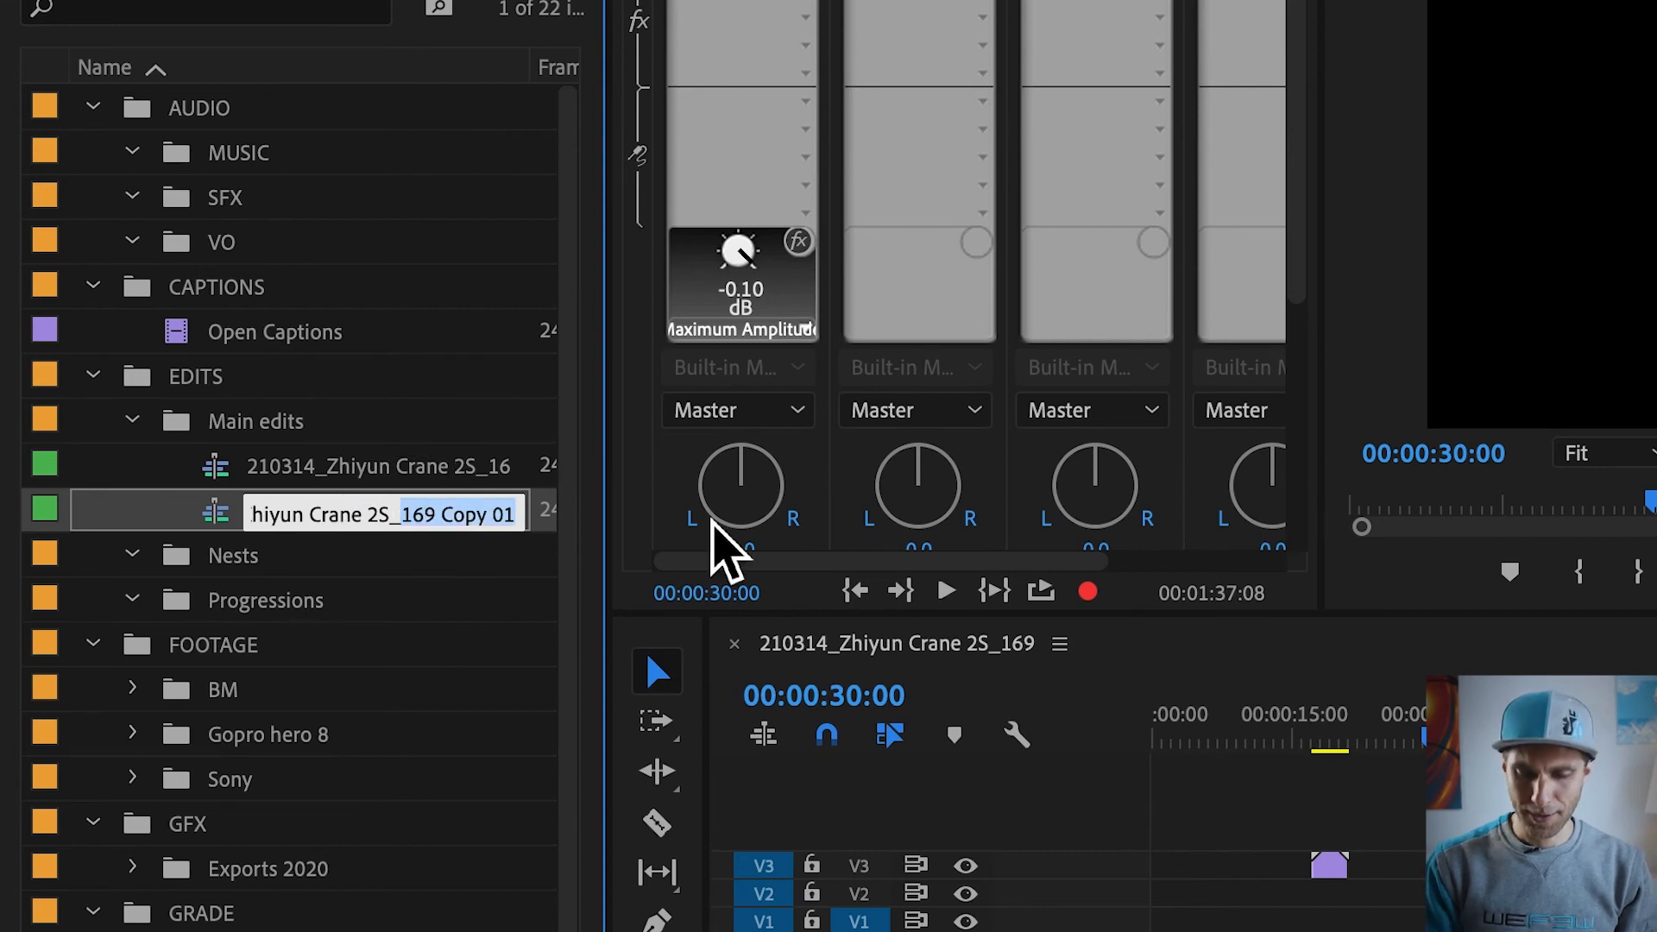
text(916)
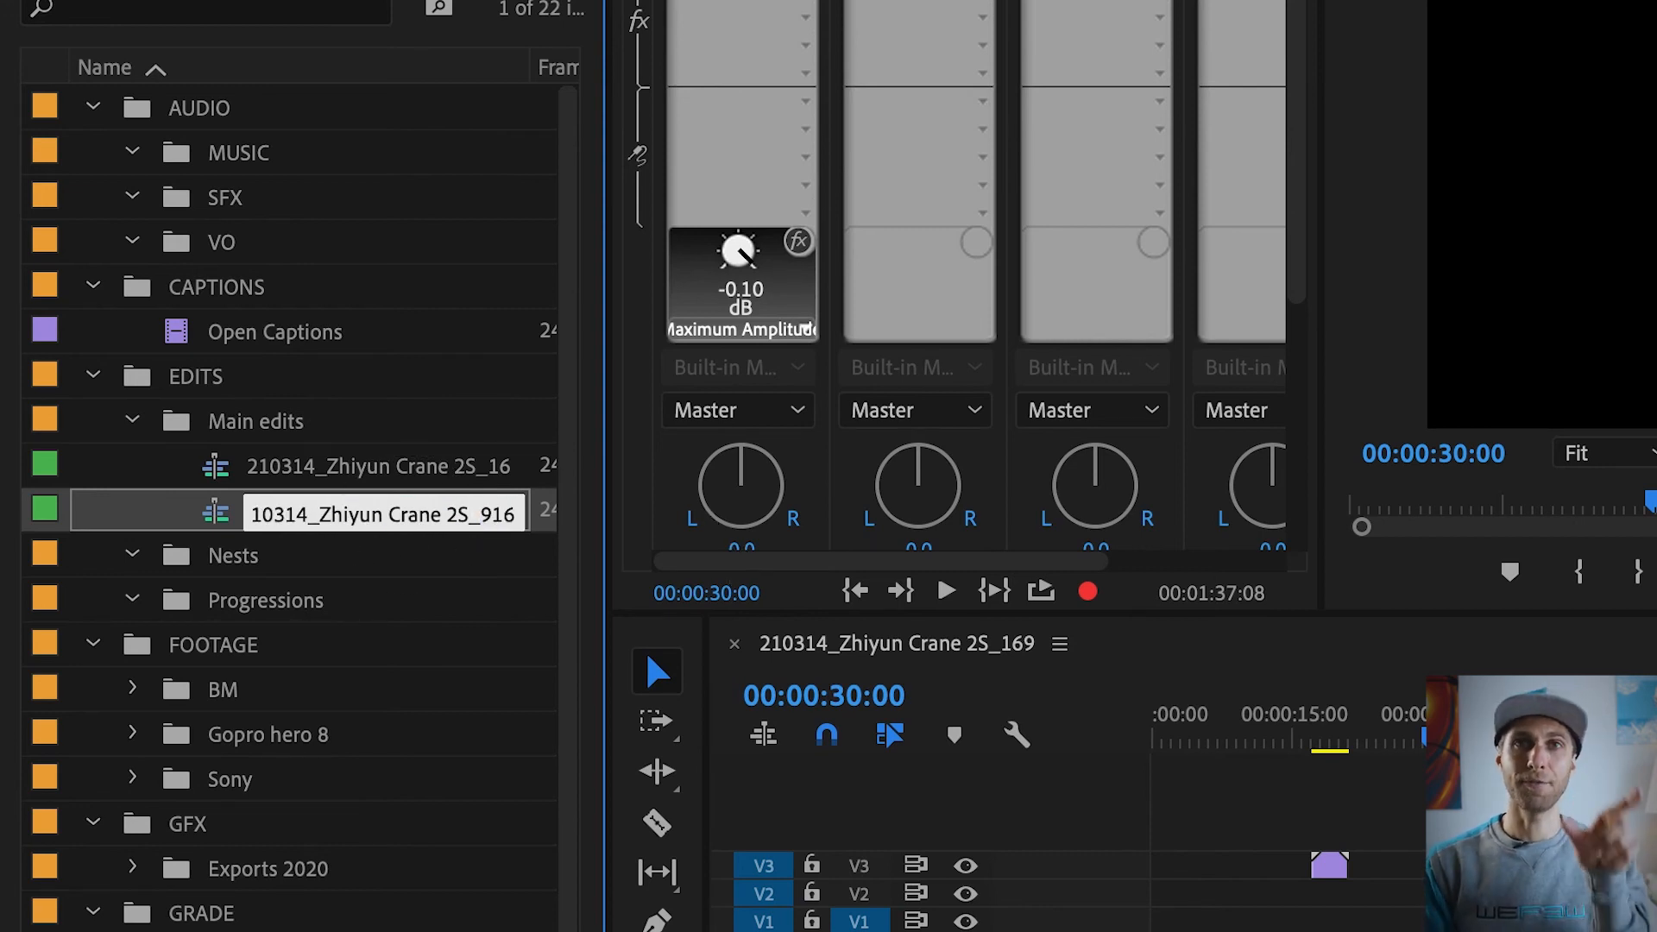
key(Tab)
Step: Open the 210314_Zhiyun Crane 2S_916 sequence and set its frame size to 608 horizontal by 1080 vertical
double_click(227, 526)
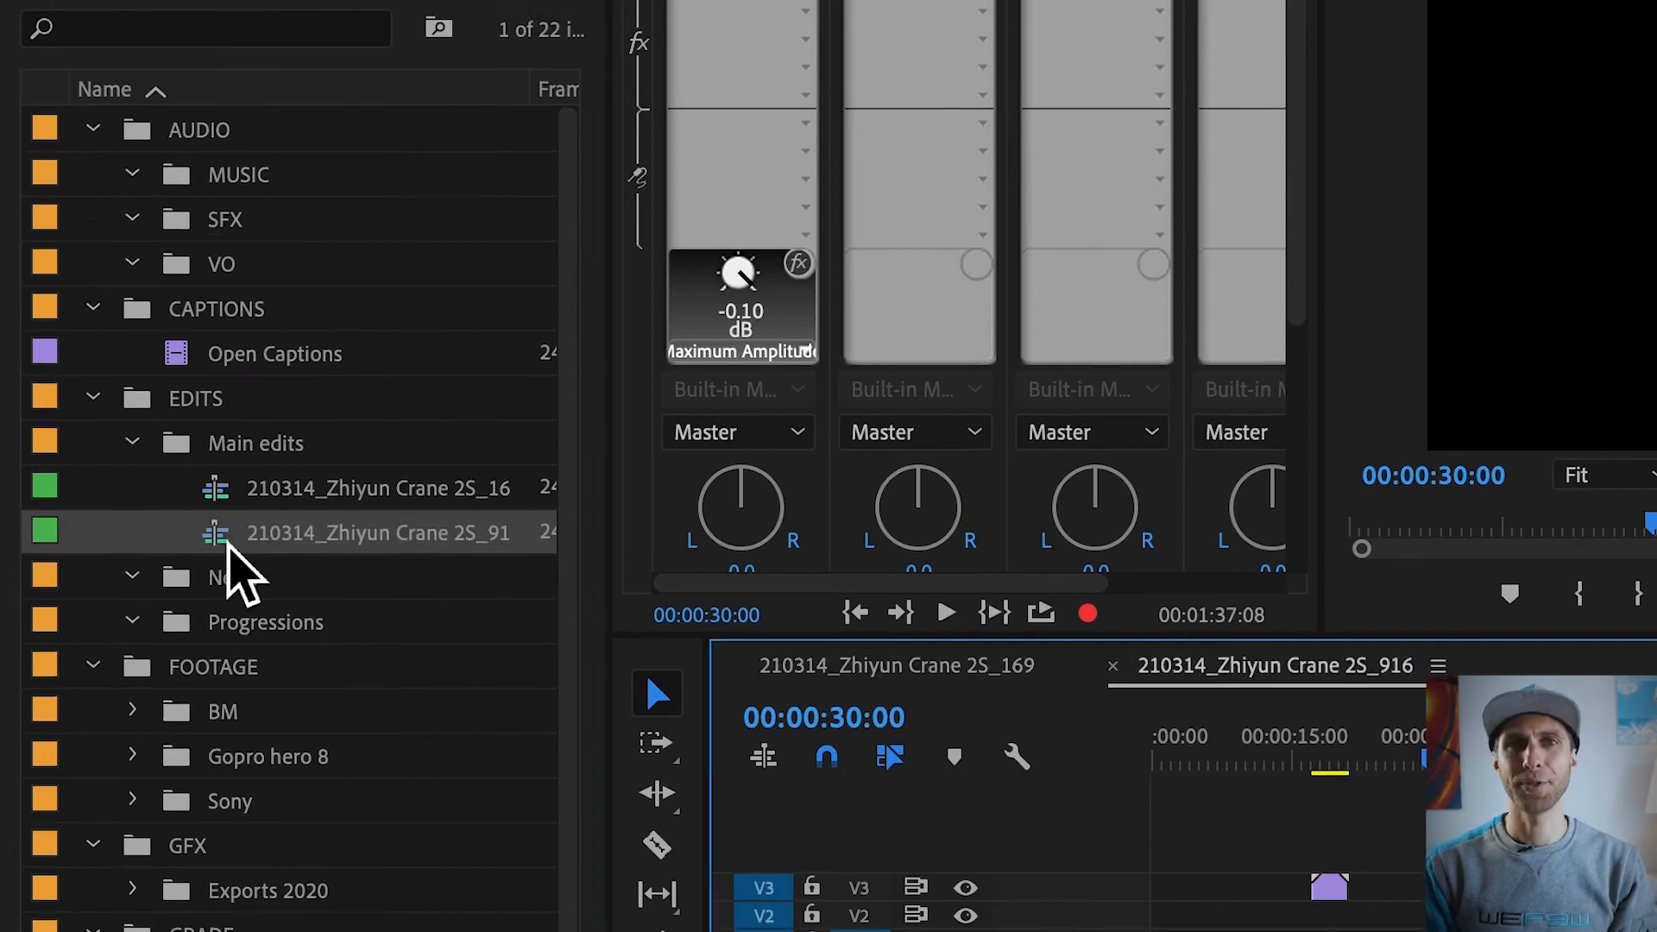
click(592, 0)
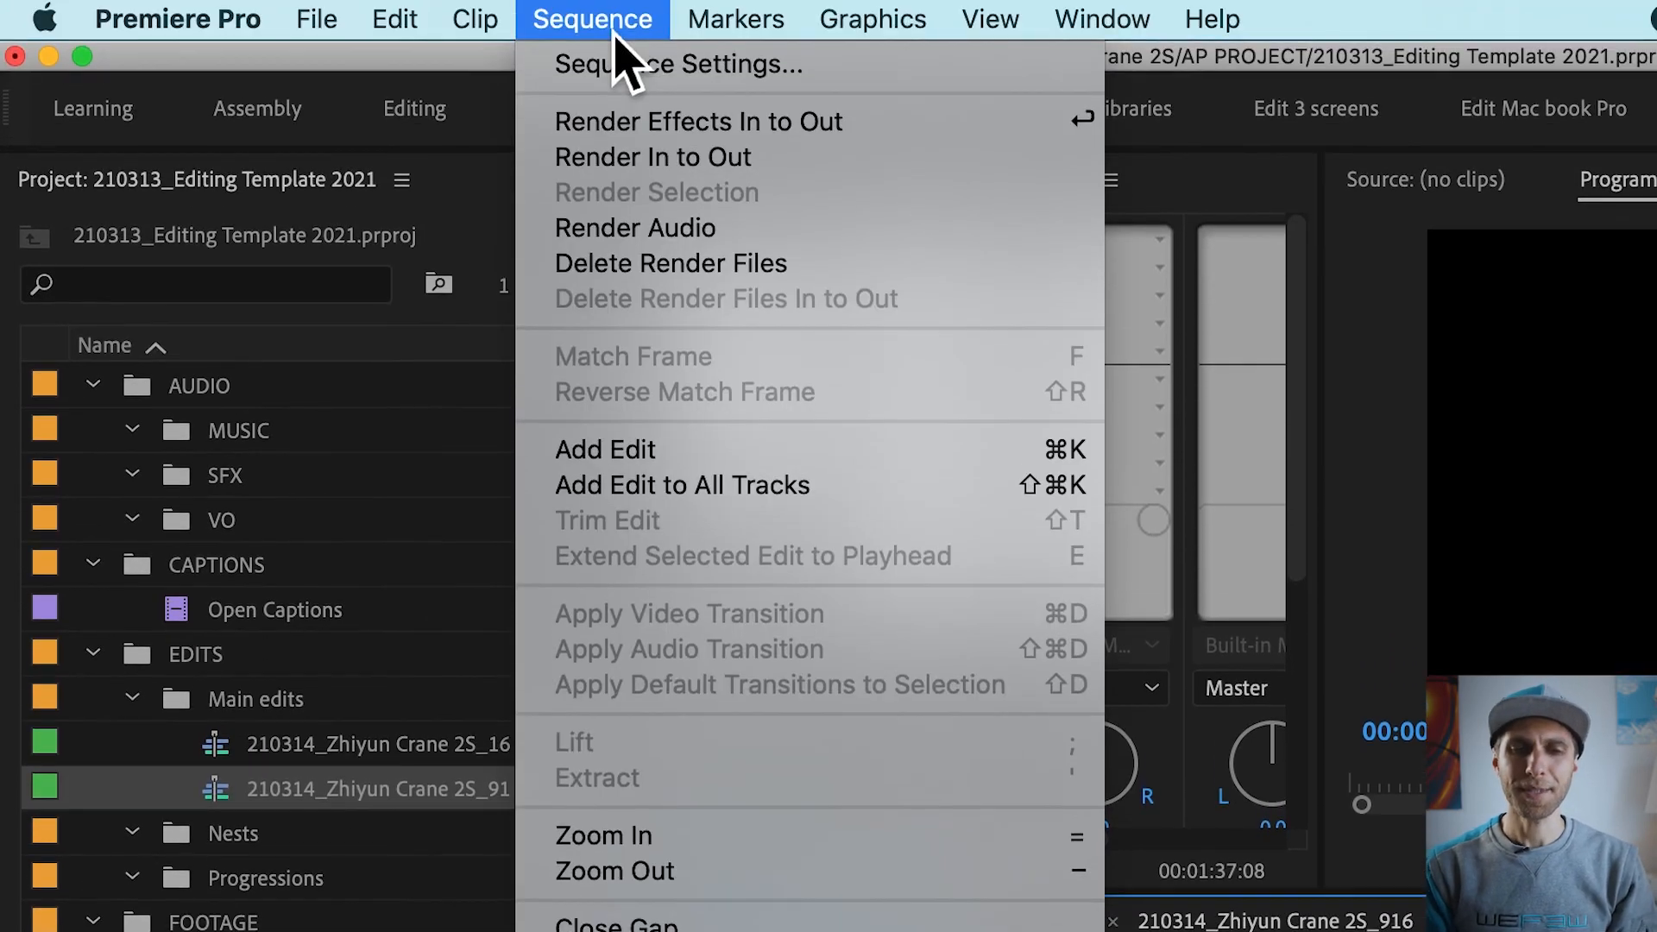
click(695, 69)
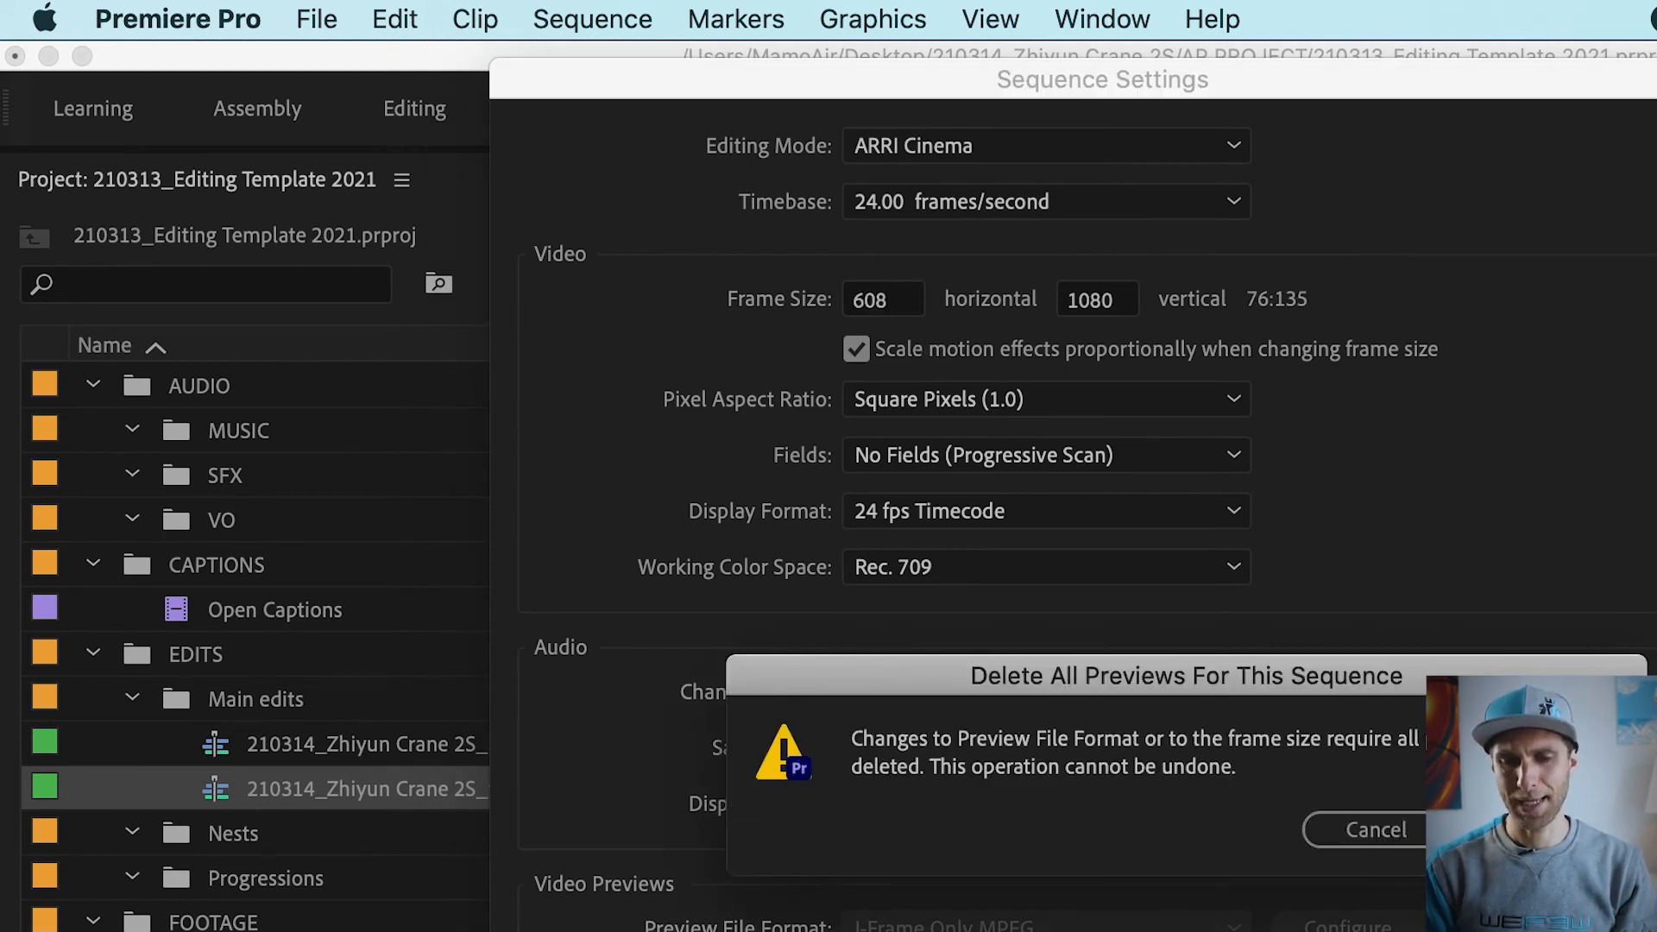
key(Return)
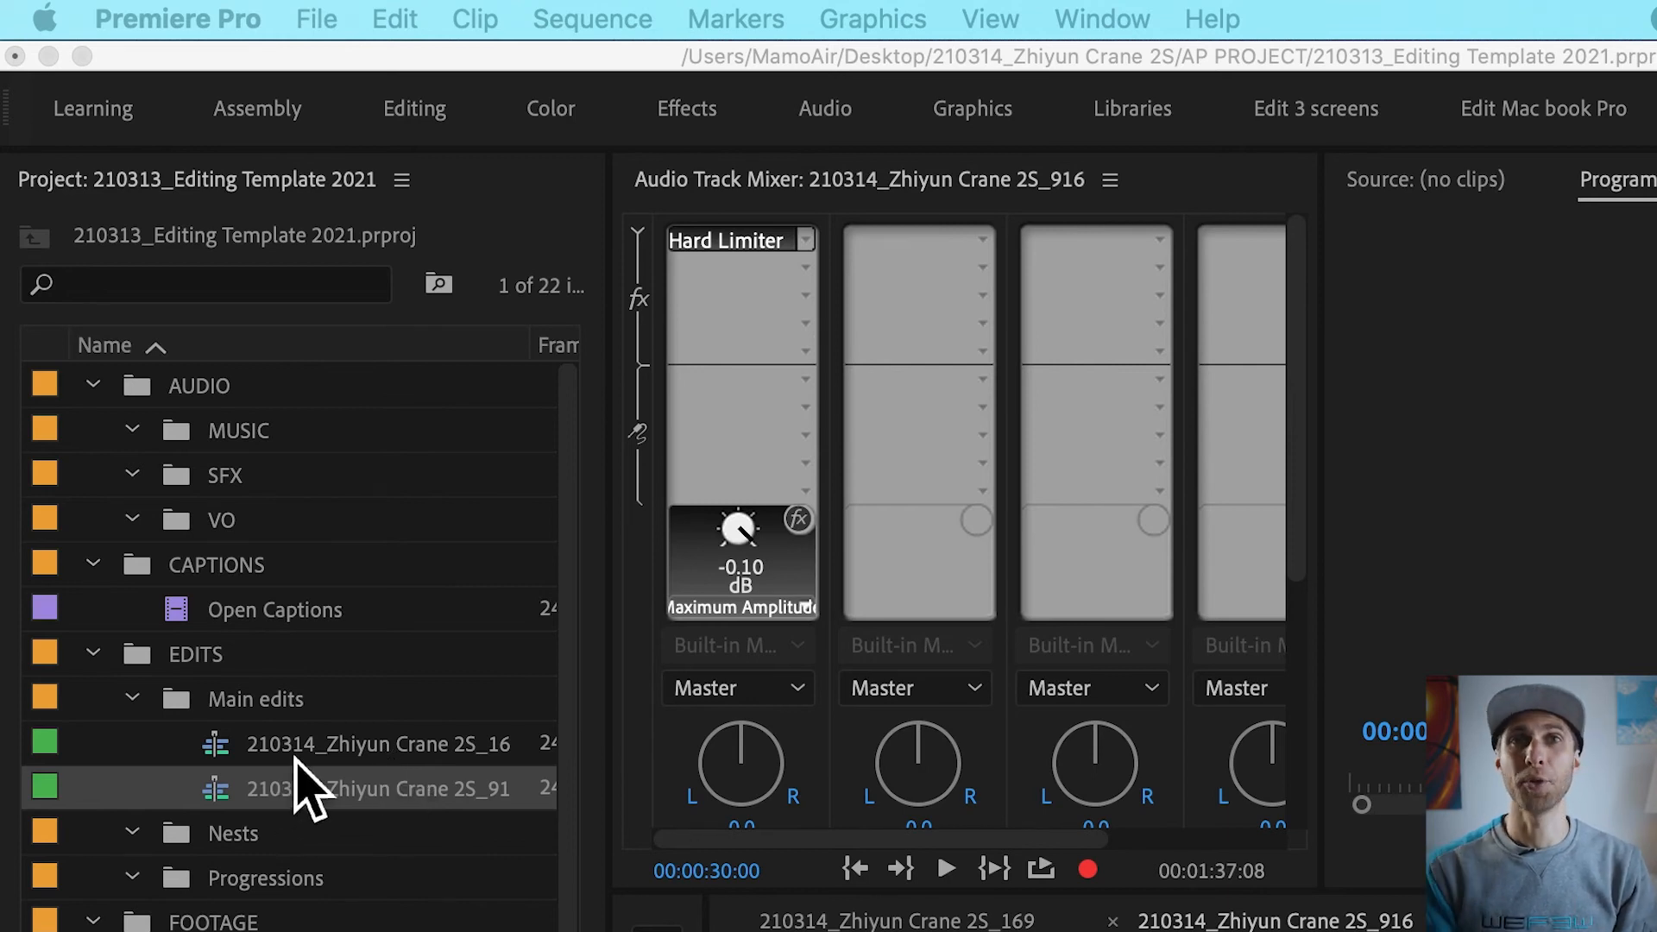
Step: Select both the 169 and 916 sequences and queue them for export as H.264 with the Match Source - High bitrate preset
click(316, 769)
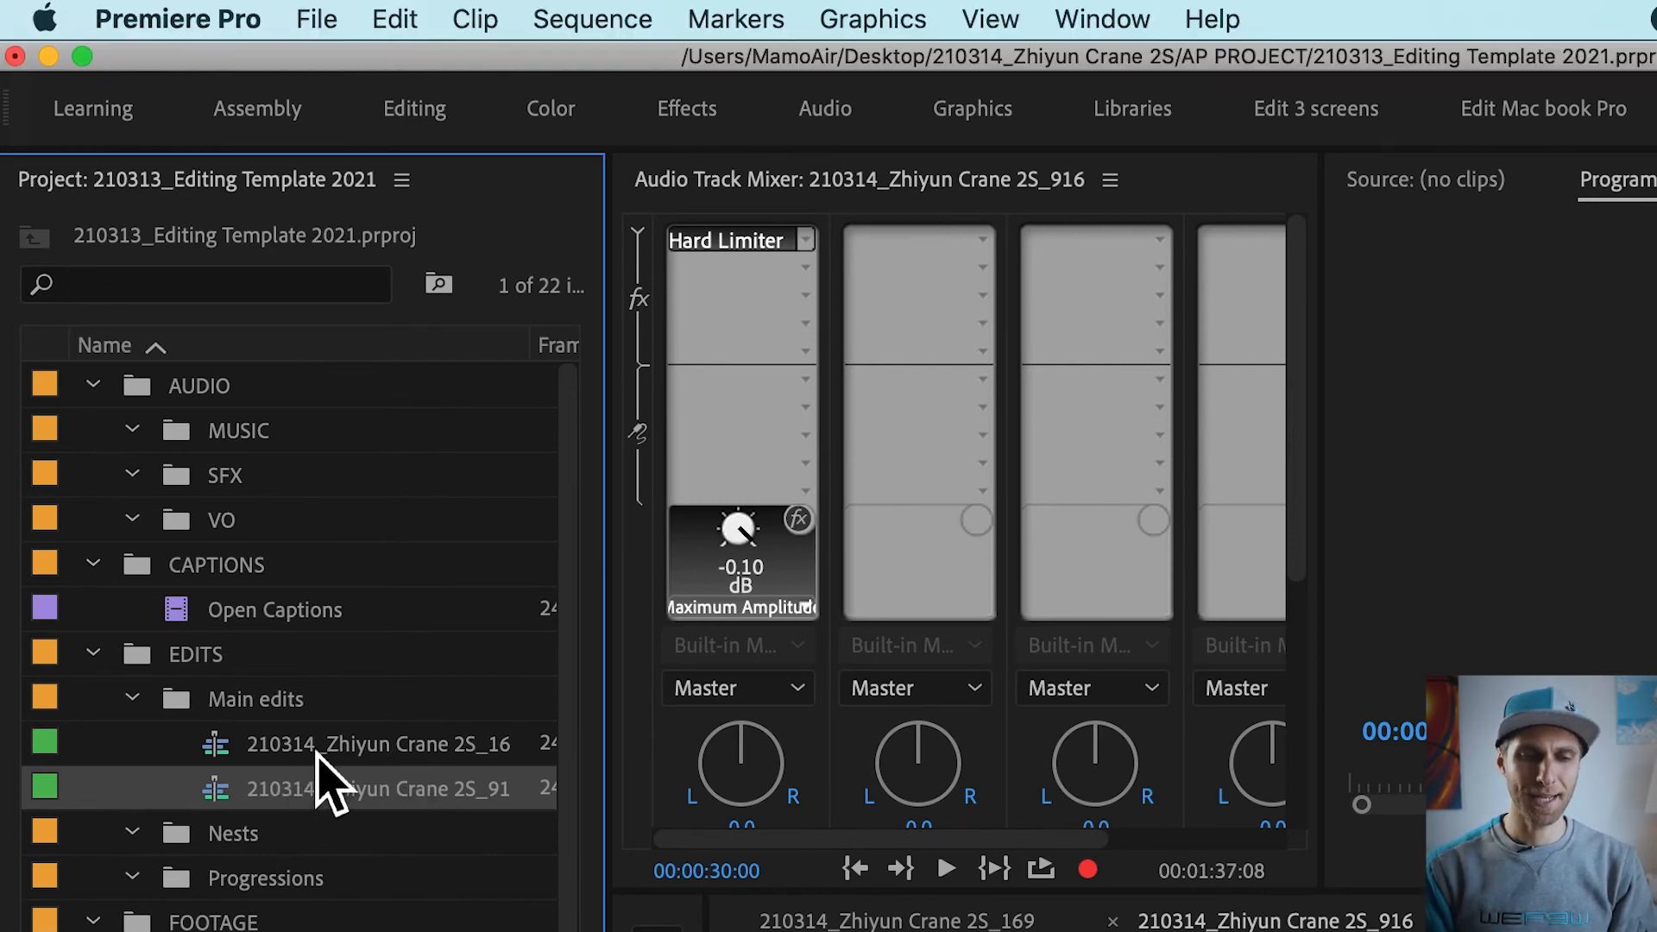
shift+click(335, 748)
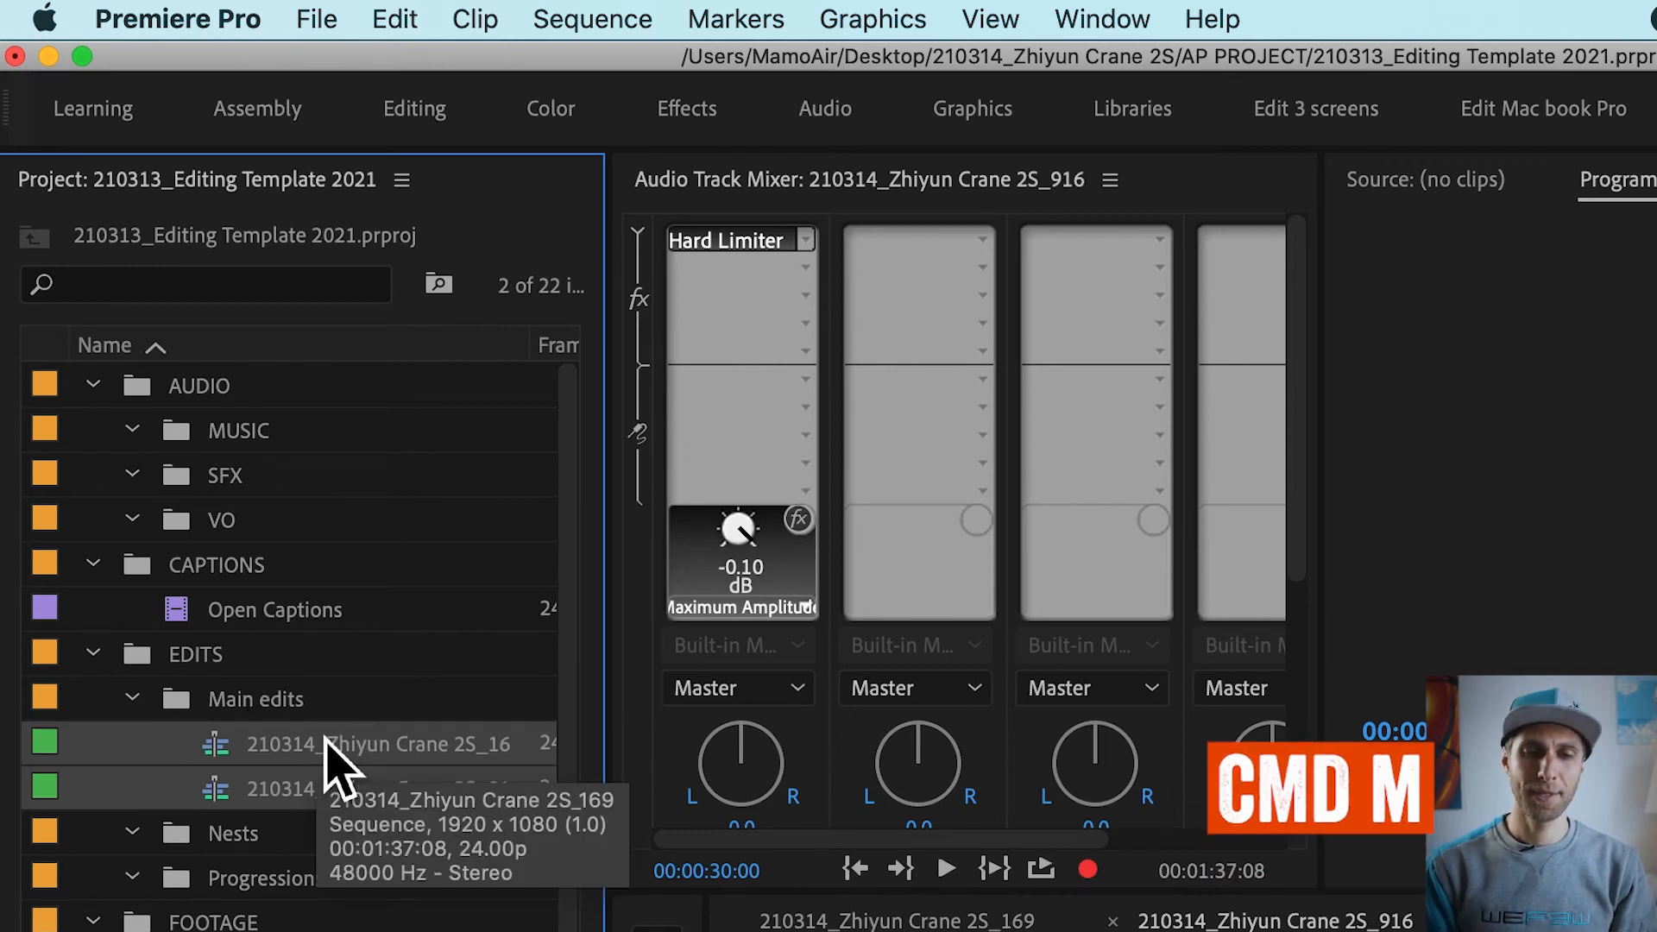
key(super+m)
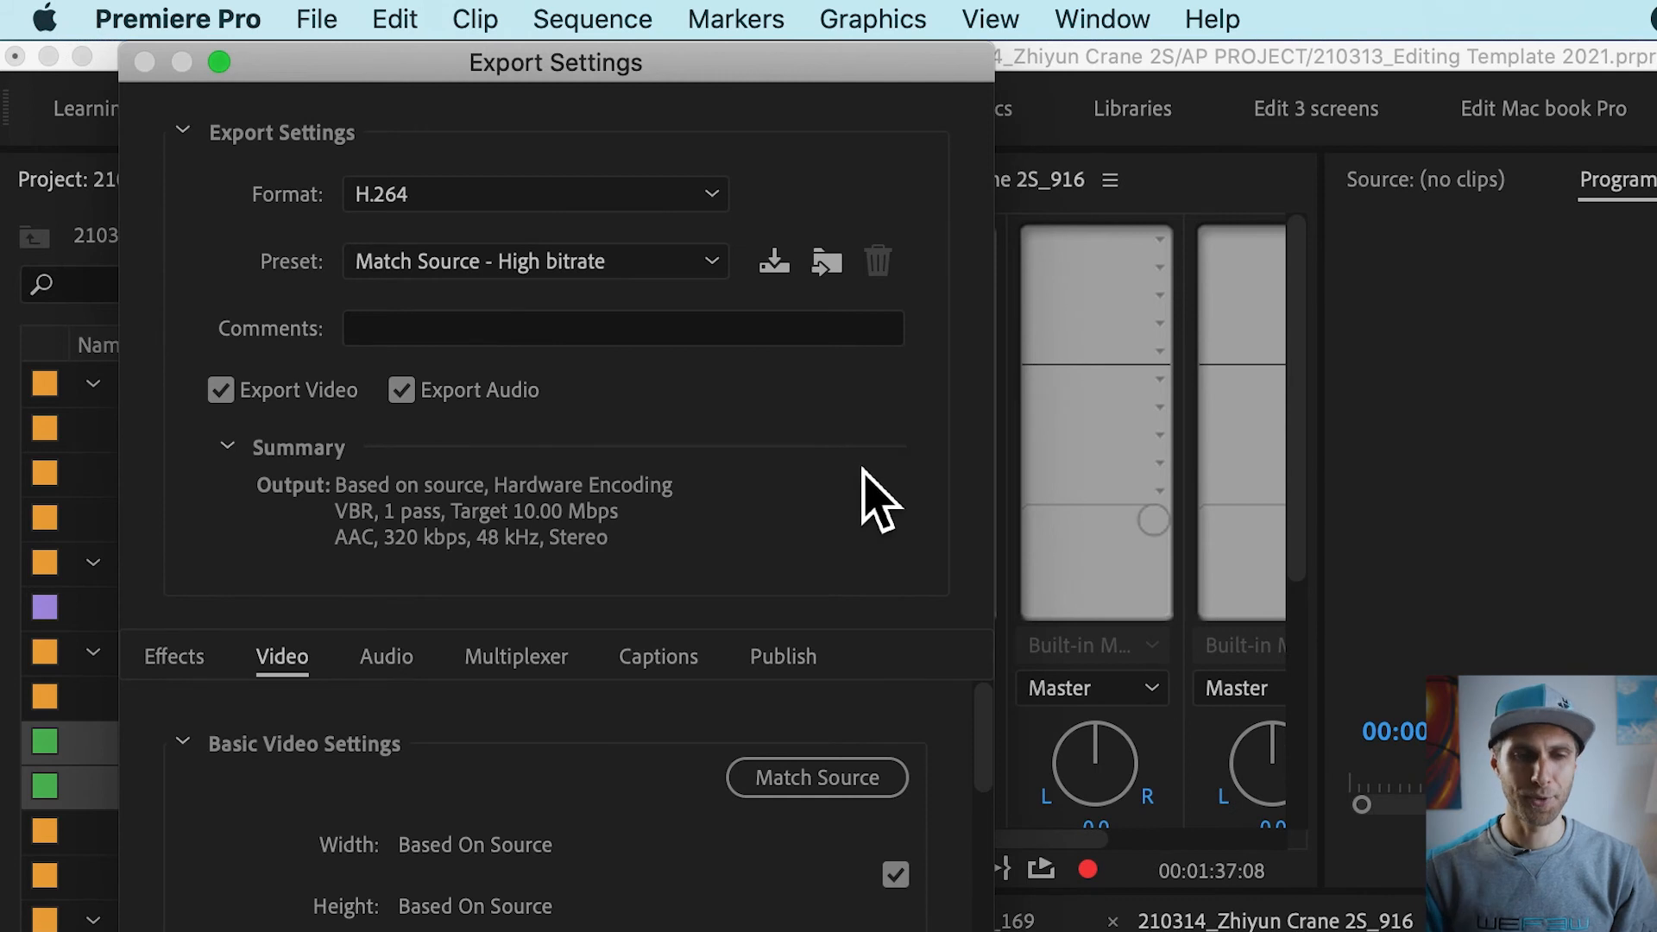
drag(729, 59, 1205, 58)
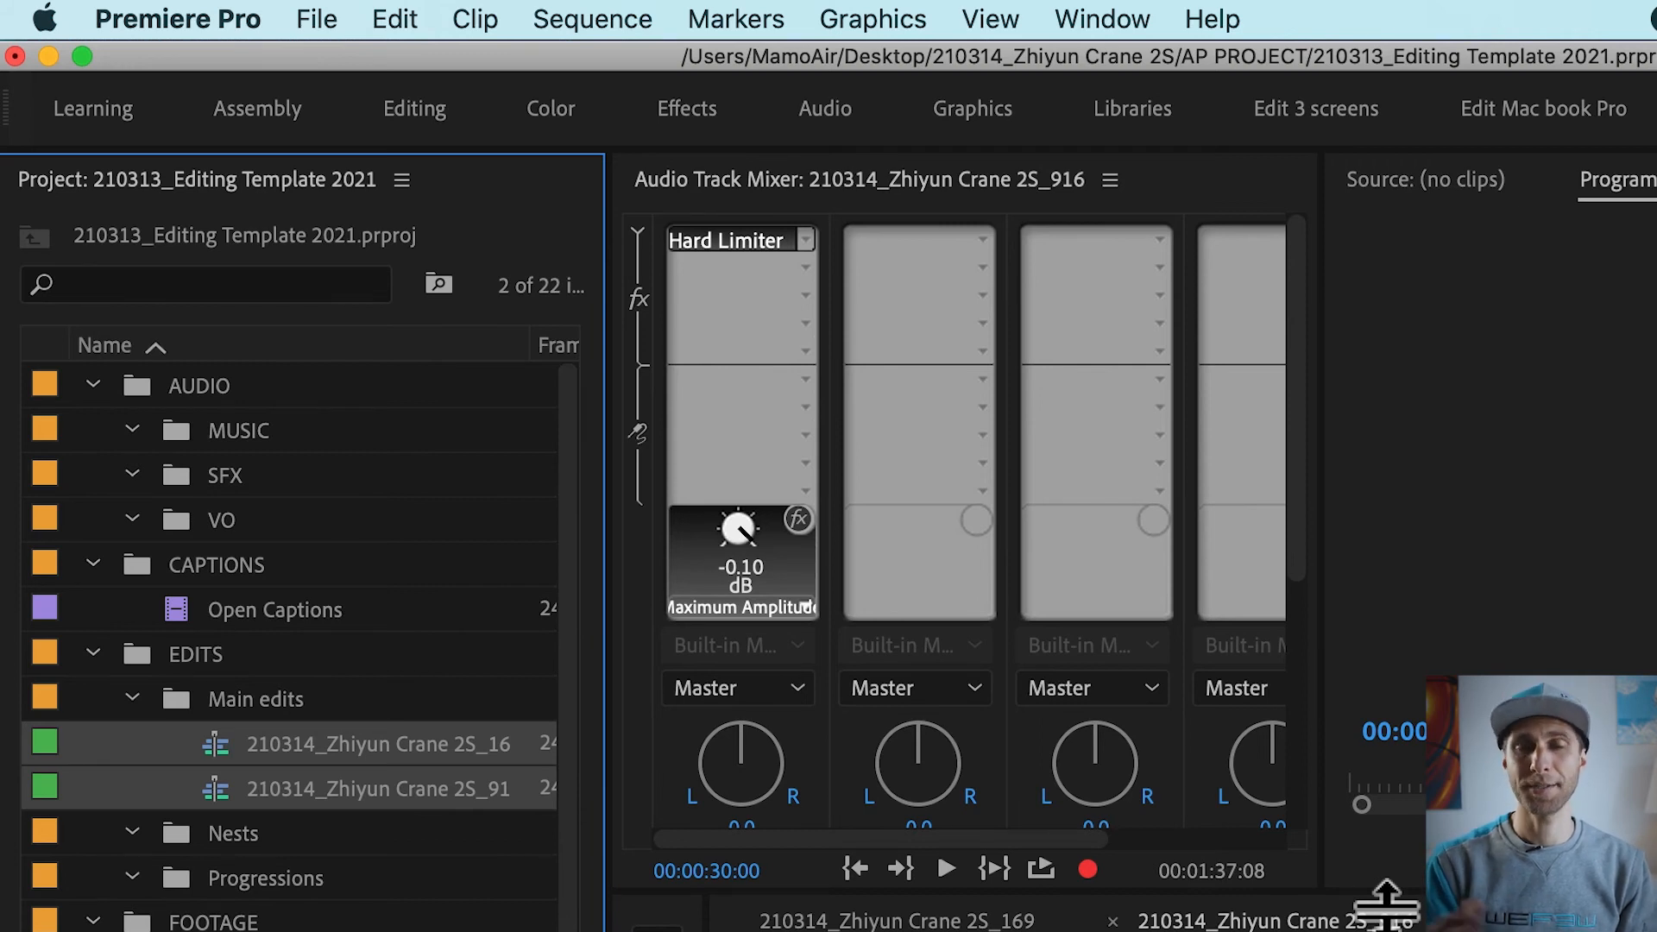
Step: Switch to Finder and create a folder named EXPORTS inside 210314_Zhiyun Crane 2S
key(super+Tab)
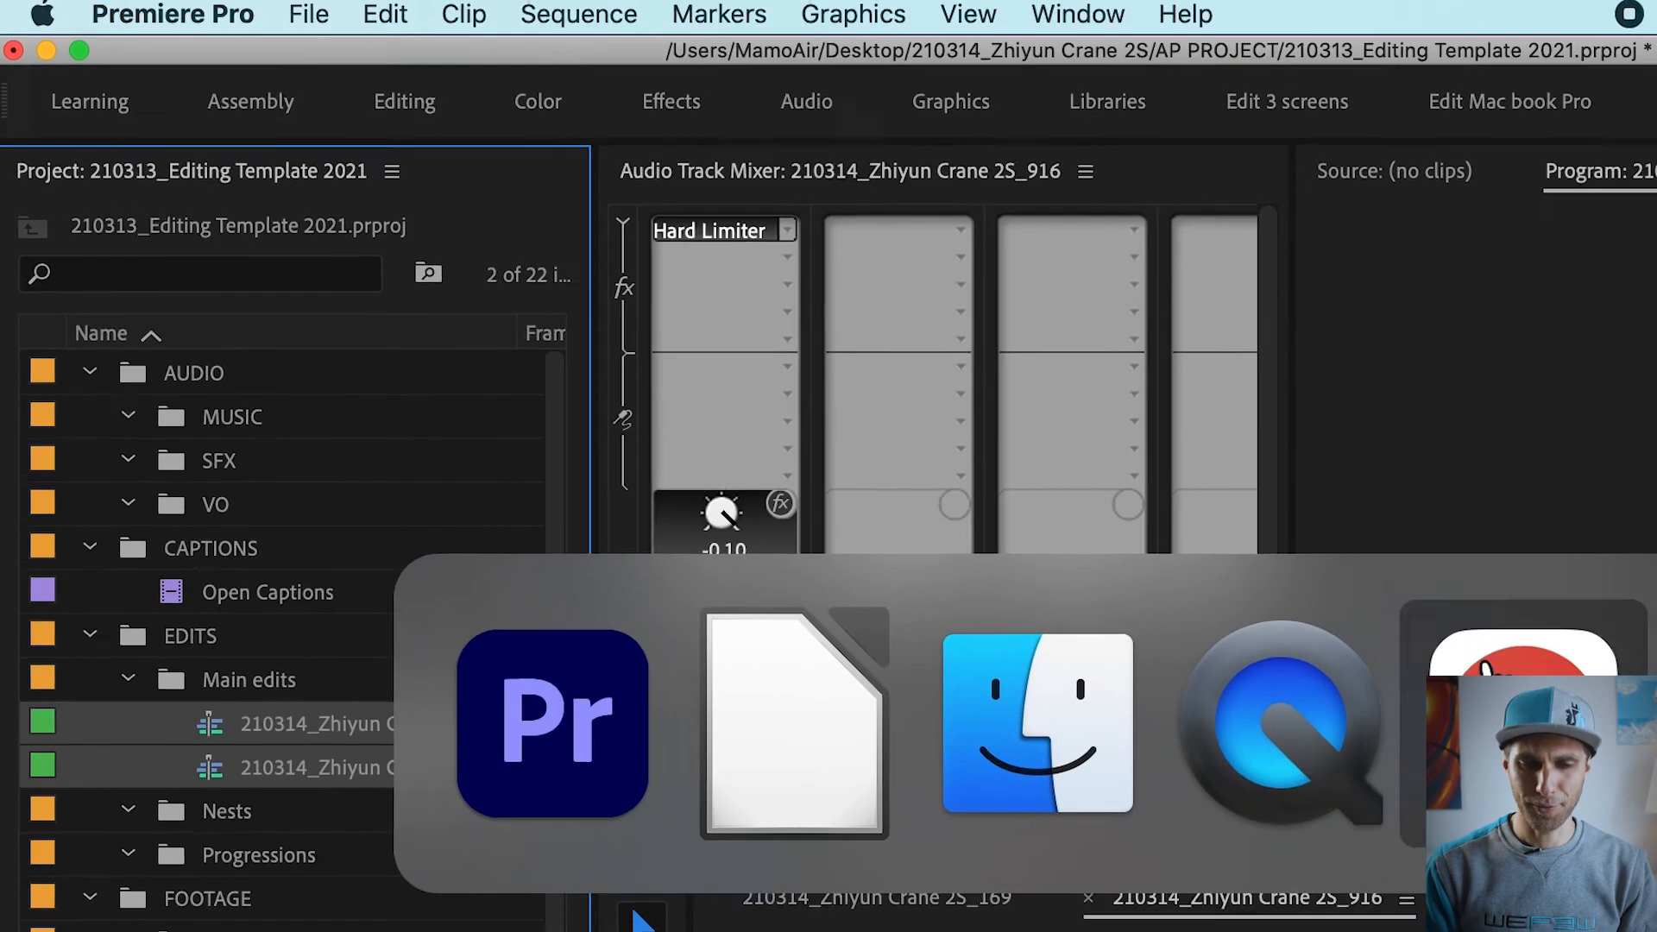
click(955, 677)
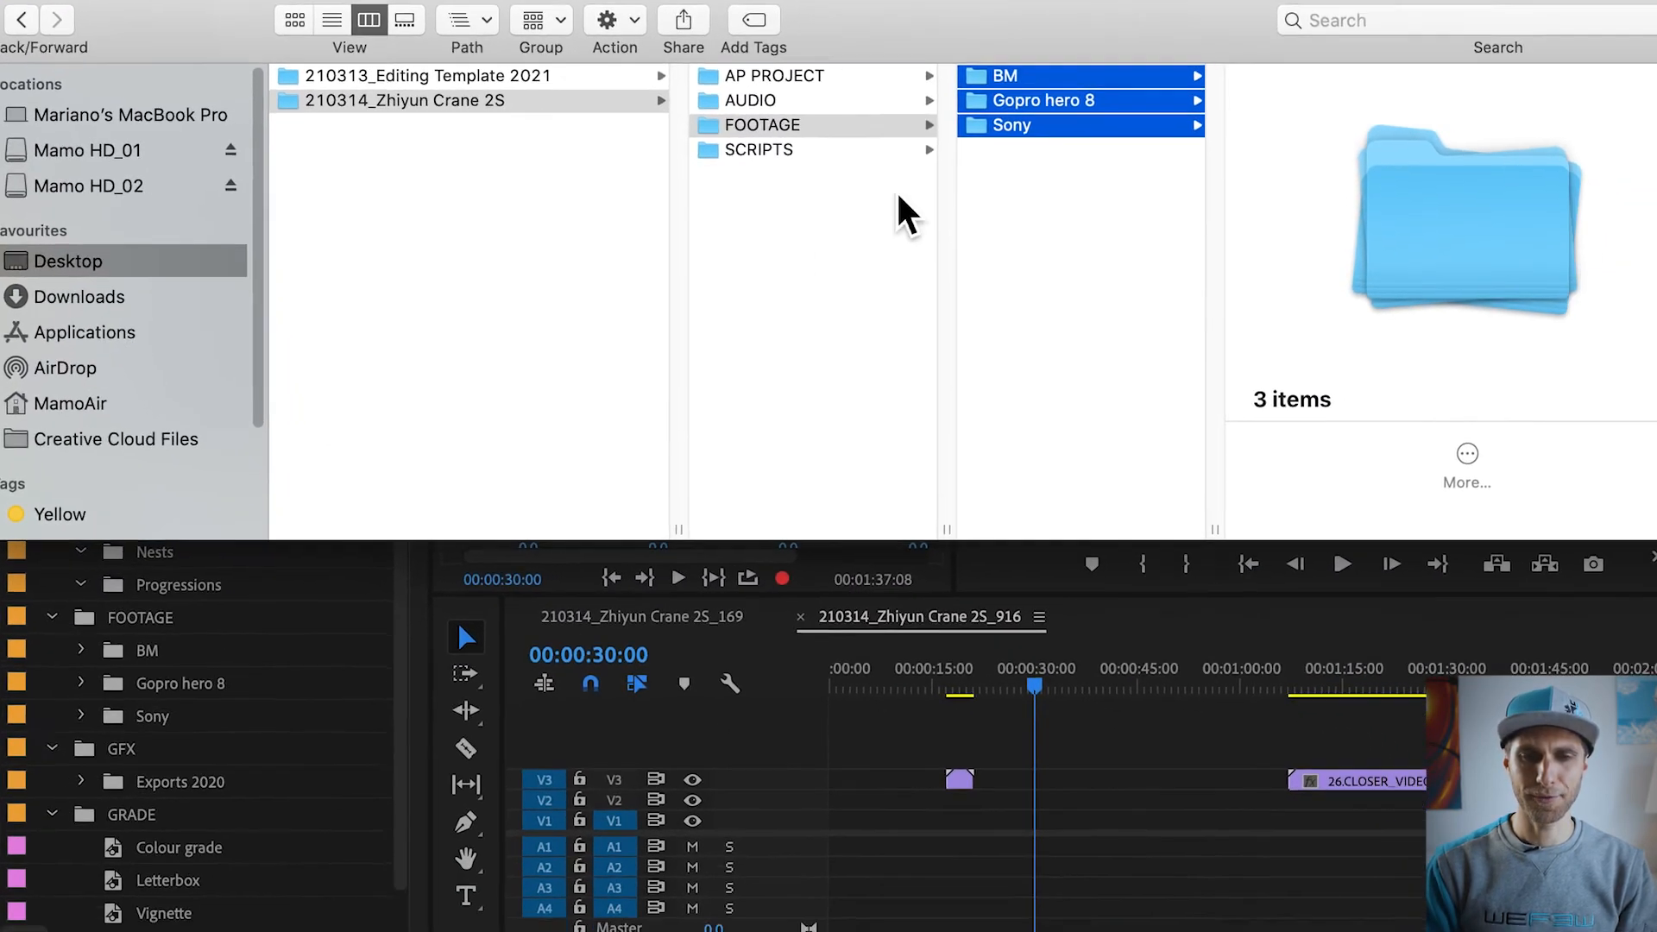
click(802, 218)
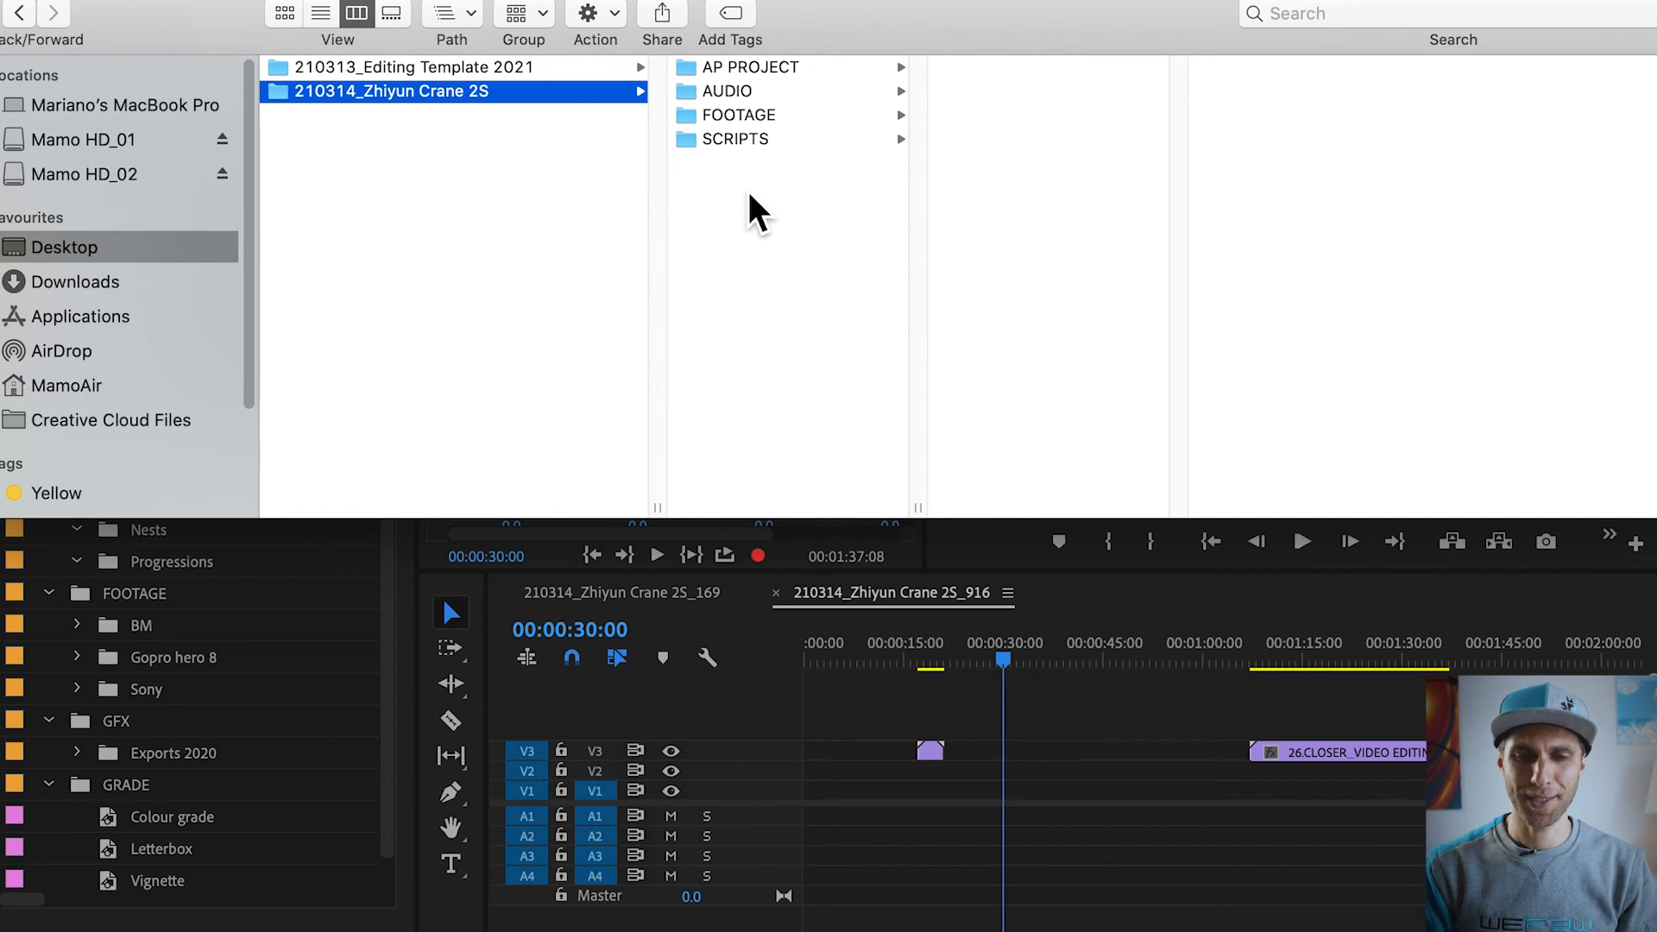
right_click(743, 192)
click(790, 202)
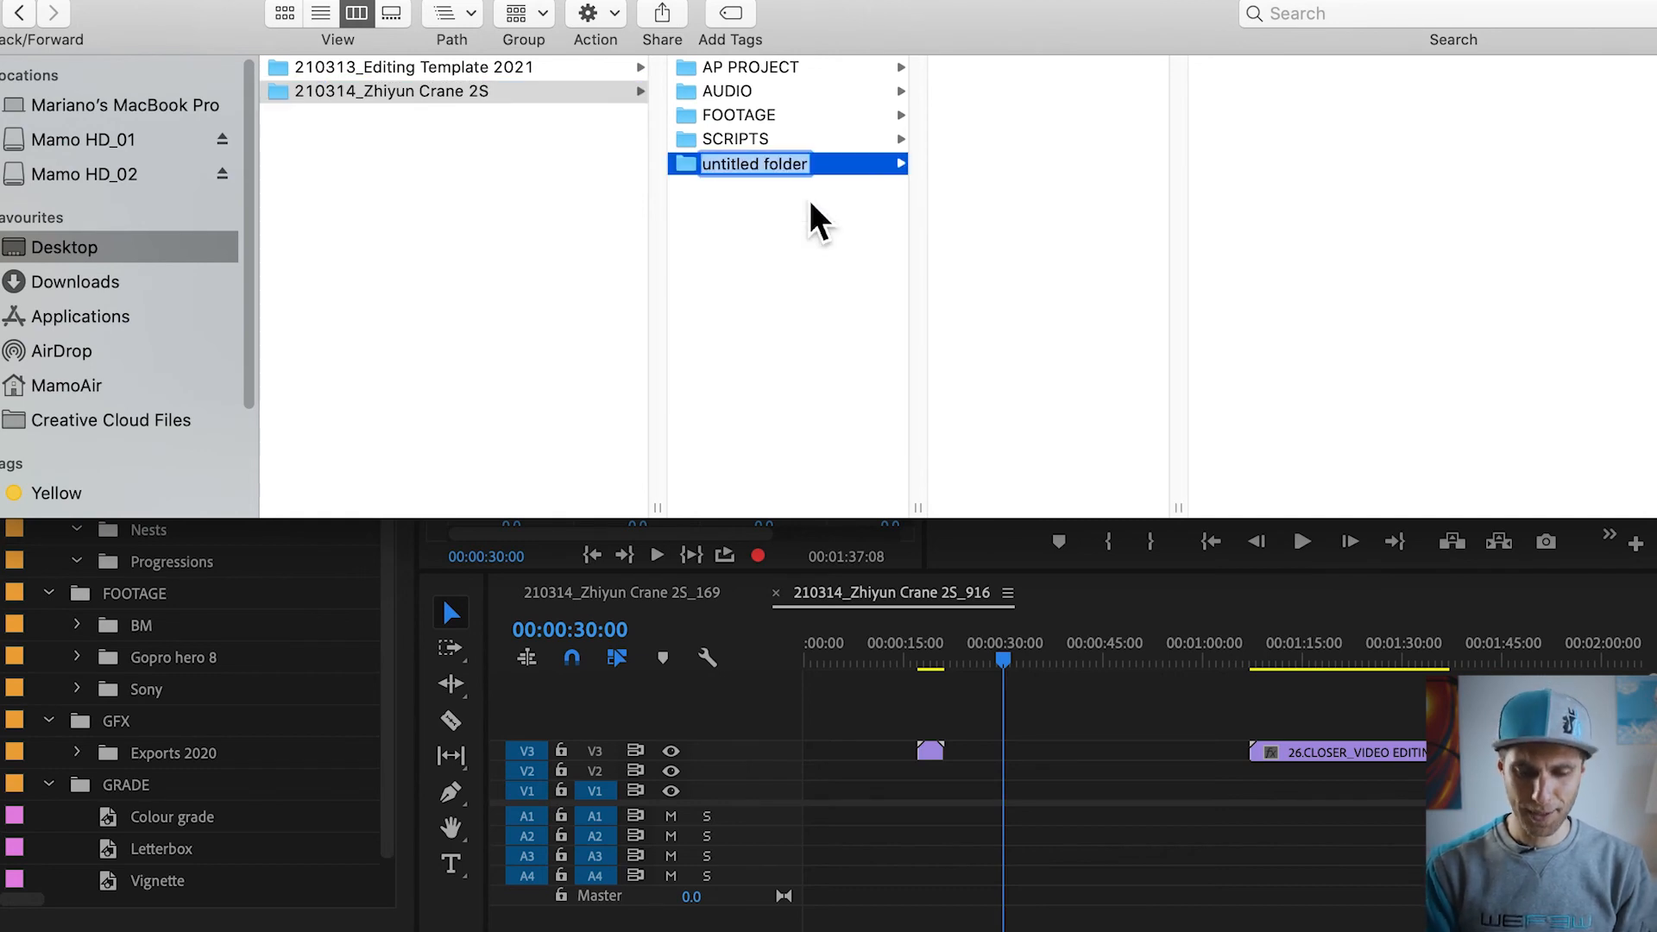
text(EXPORTS)
key(Return)
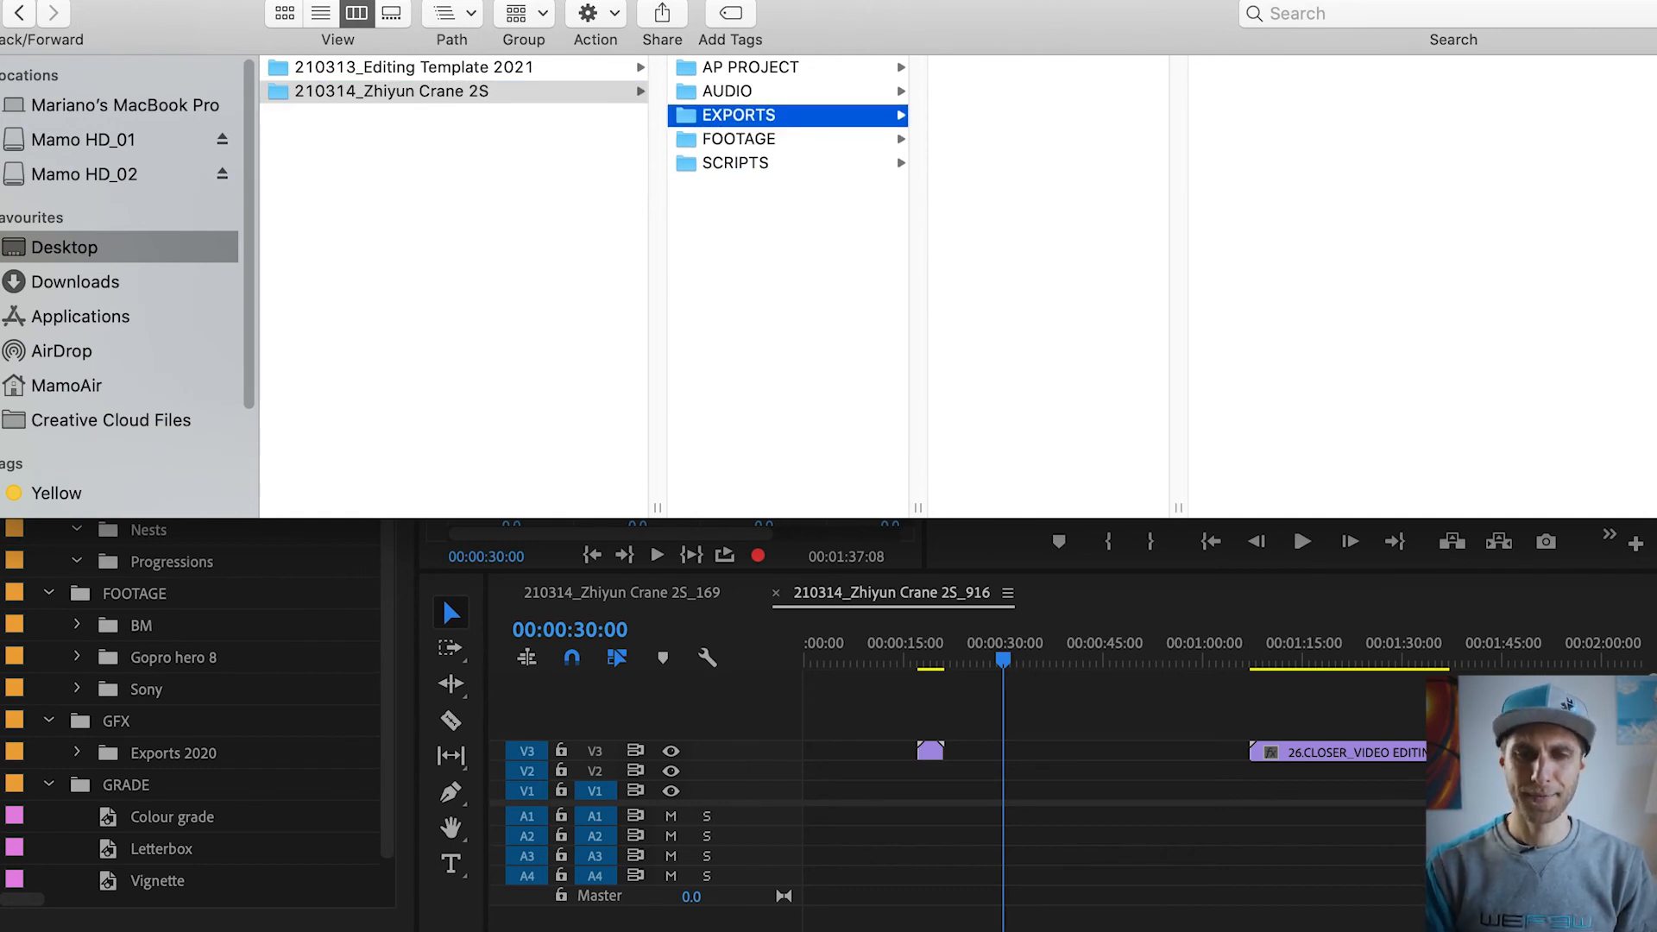
Step: Switch to Media Encoder and set the output location of both queued Zhiyun Crane 2S sequences to the project's EXPORTS folder
key(super+Tab)
click(1348, 505)
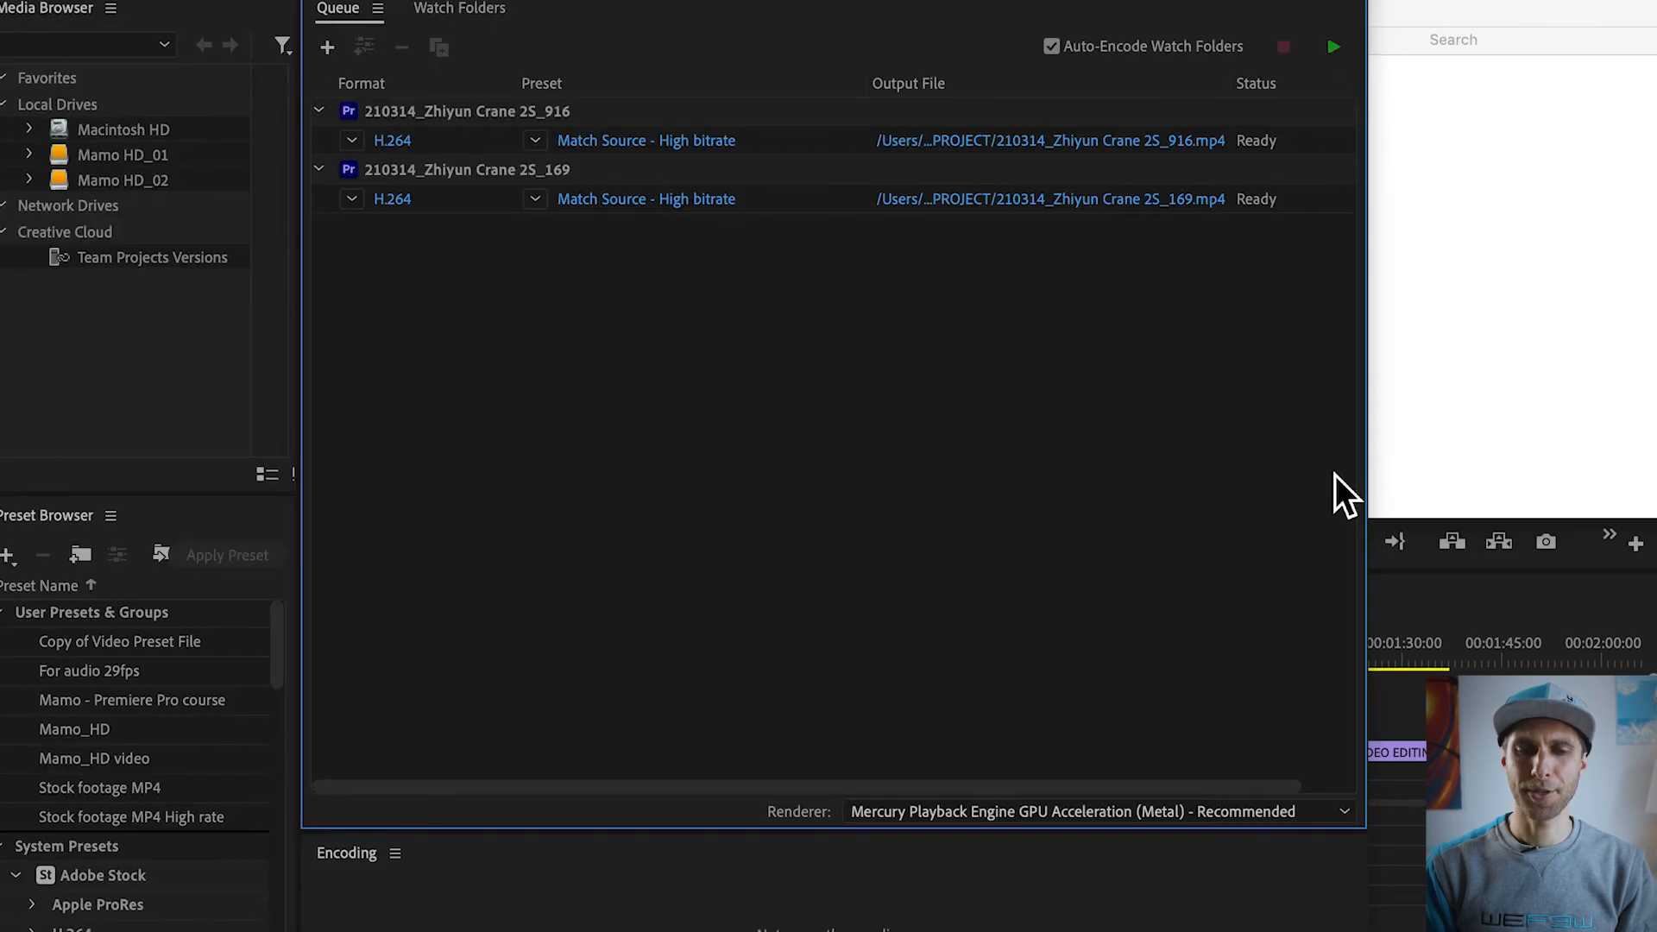
click(1121, 143)
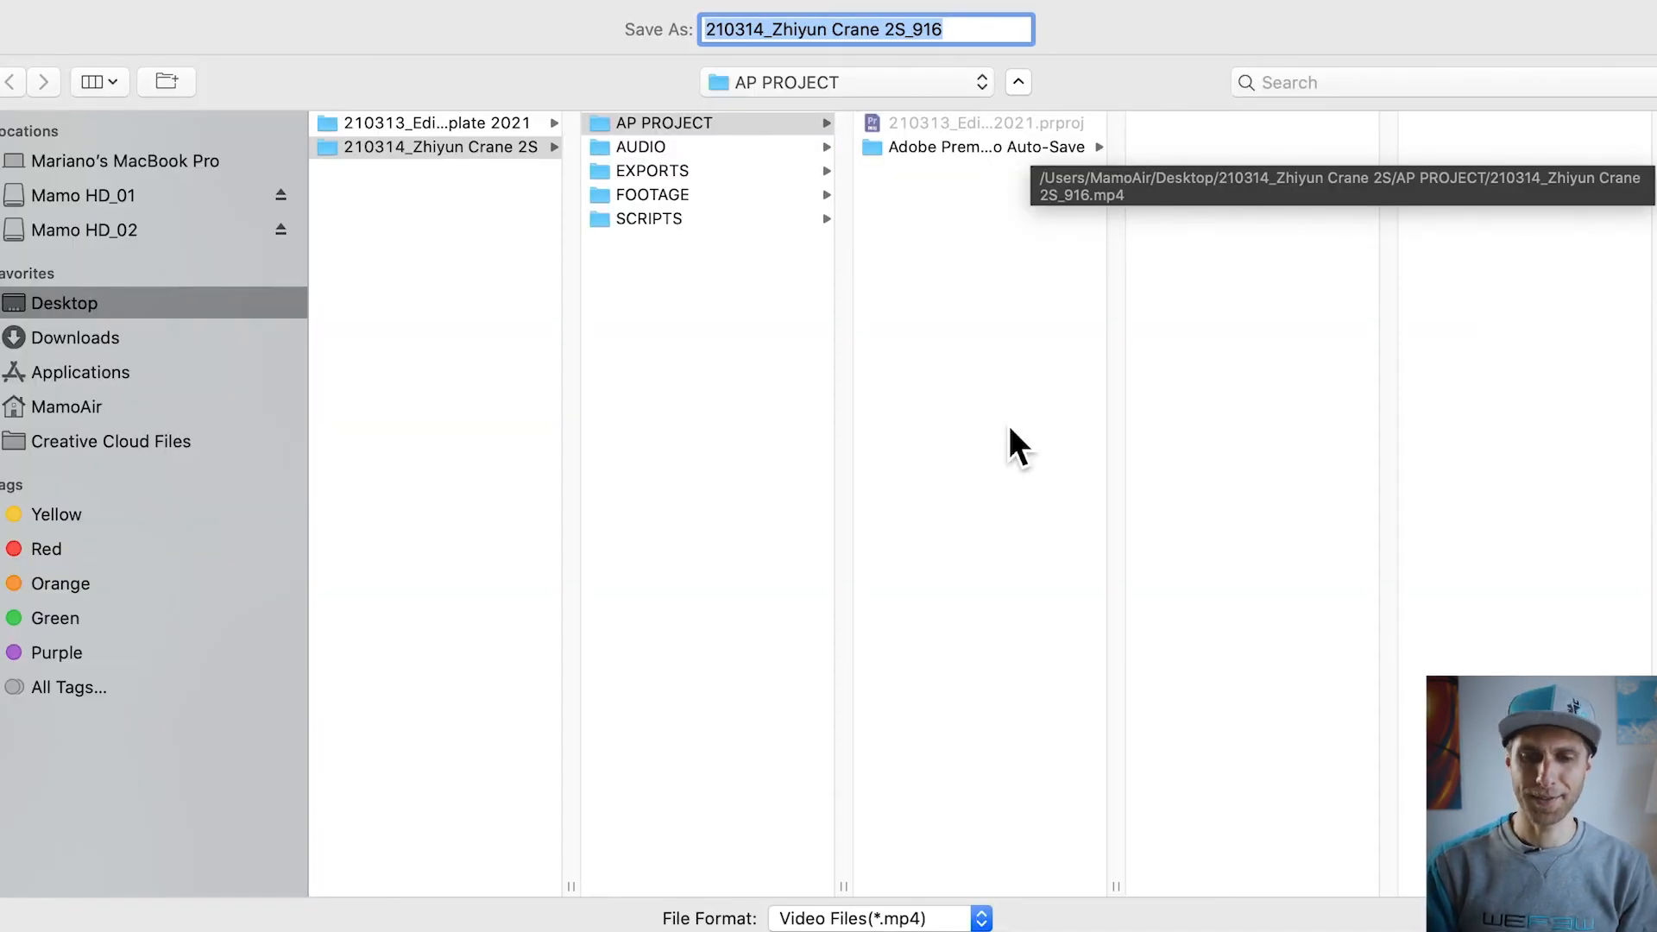
click(703, 172)
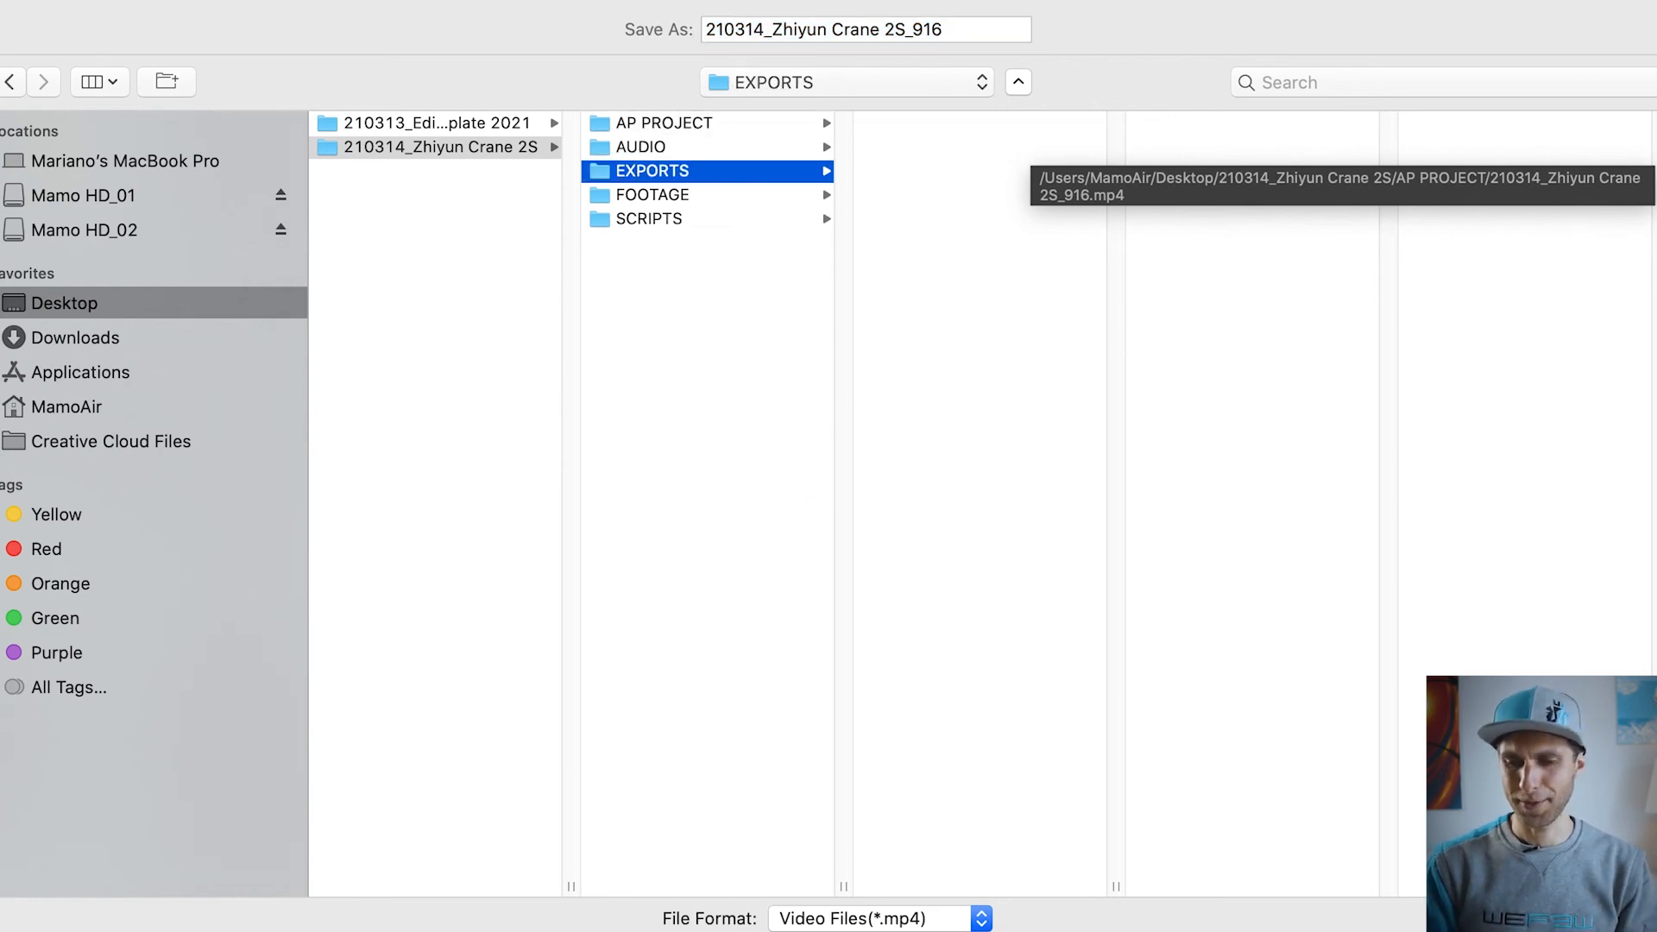
key(Return)
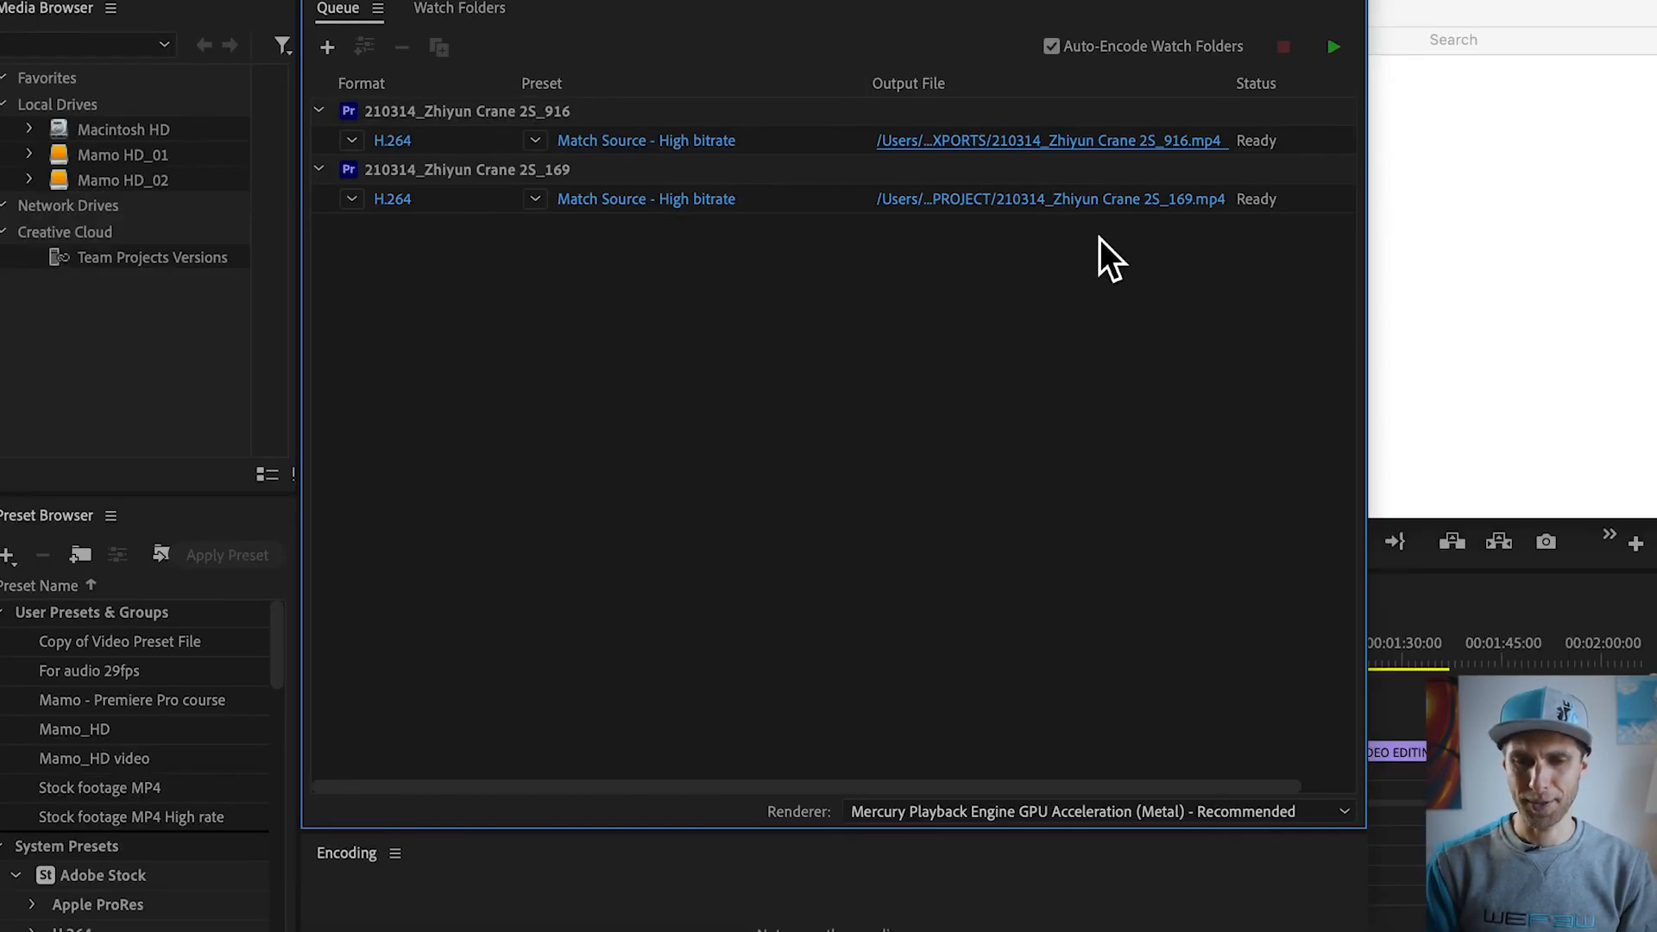
click(1044, 199)
click(689, 175)
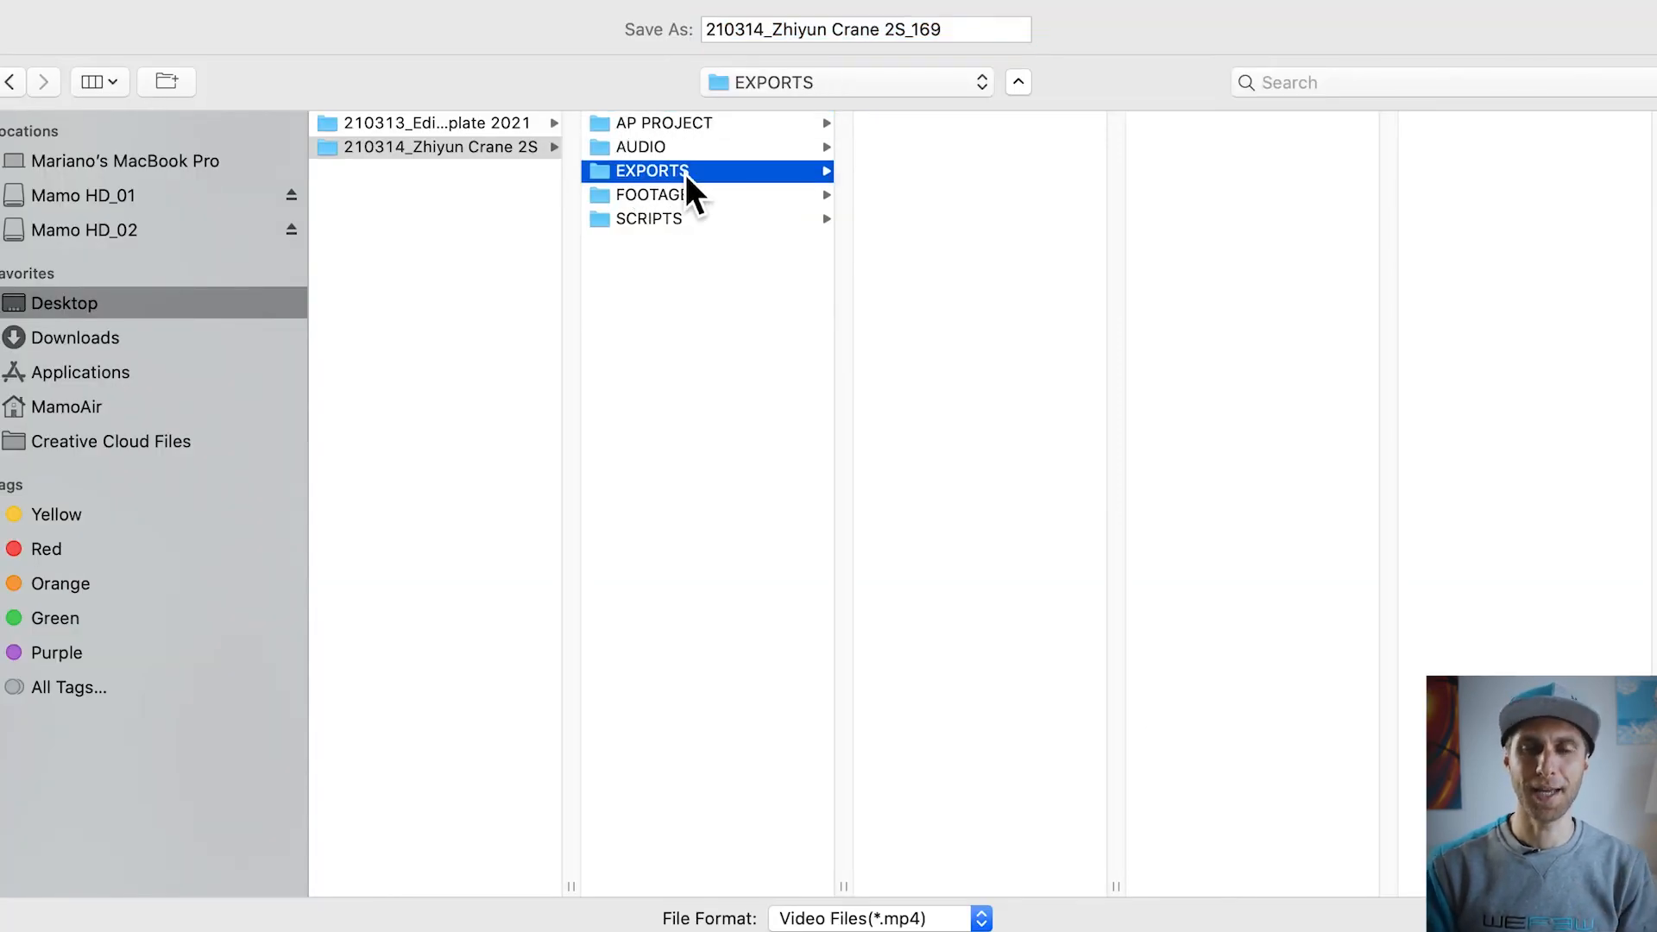
key(Return)
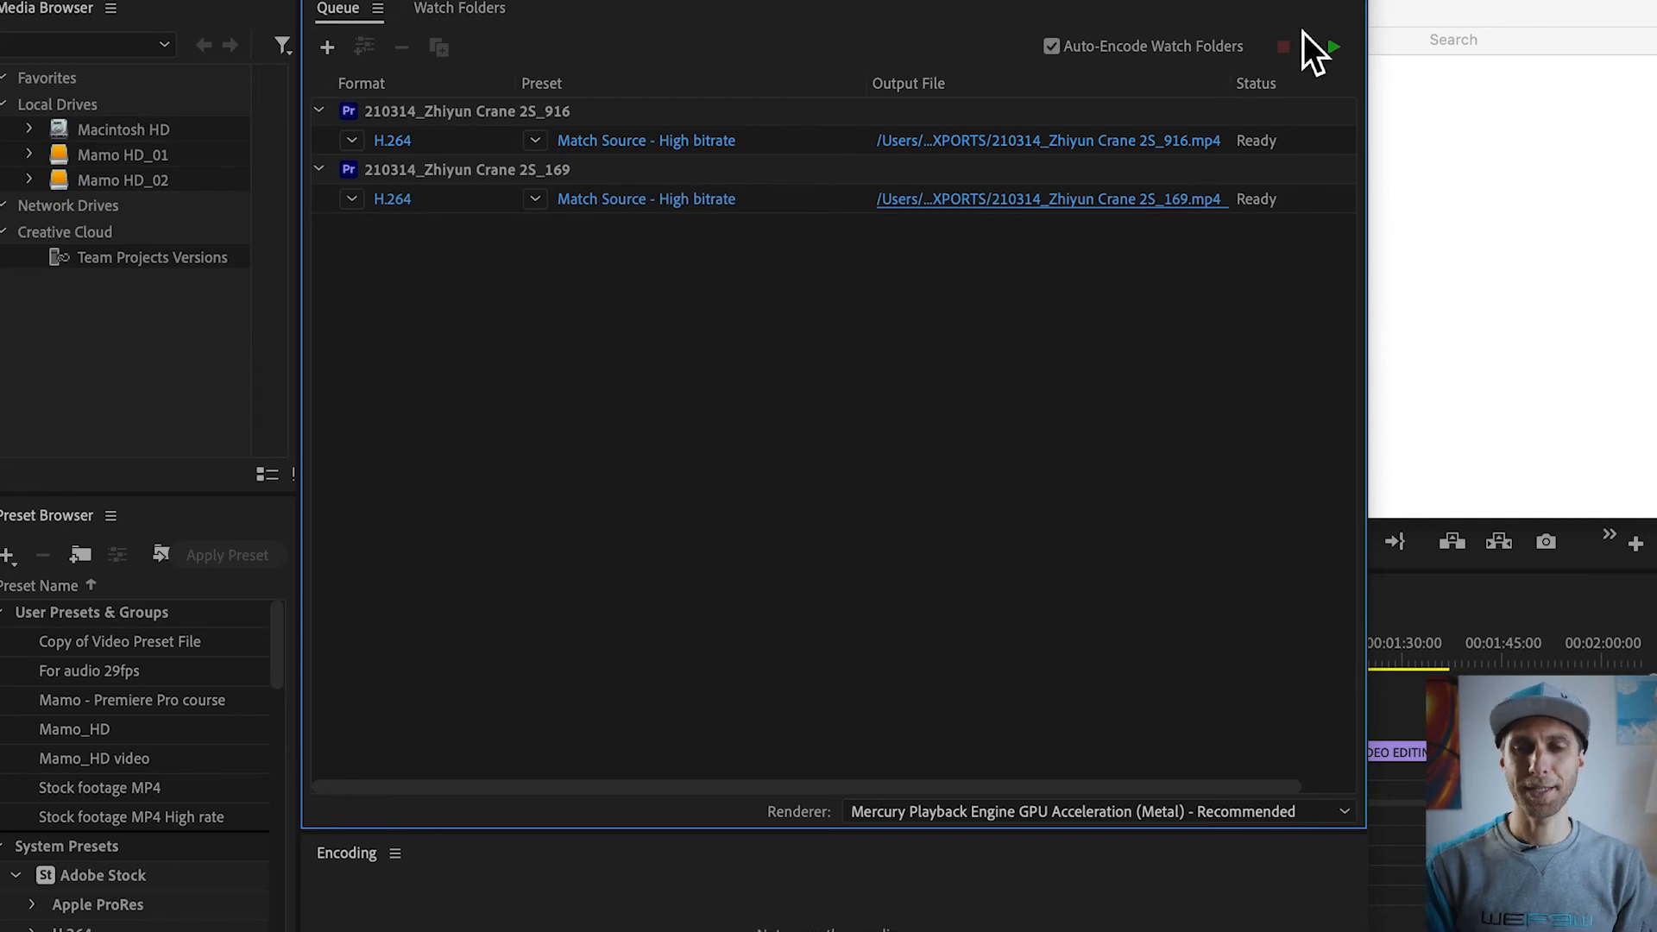
Step: Return to Finder and create a folder named YOUTUBE THUMBNAIL inside 210314_Zhiyun Crane 2S
click(1464, 165)
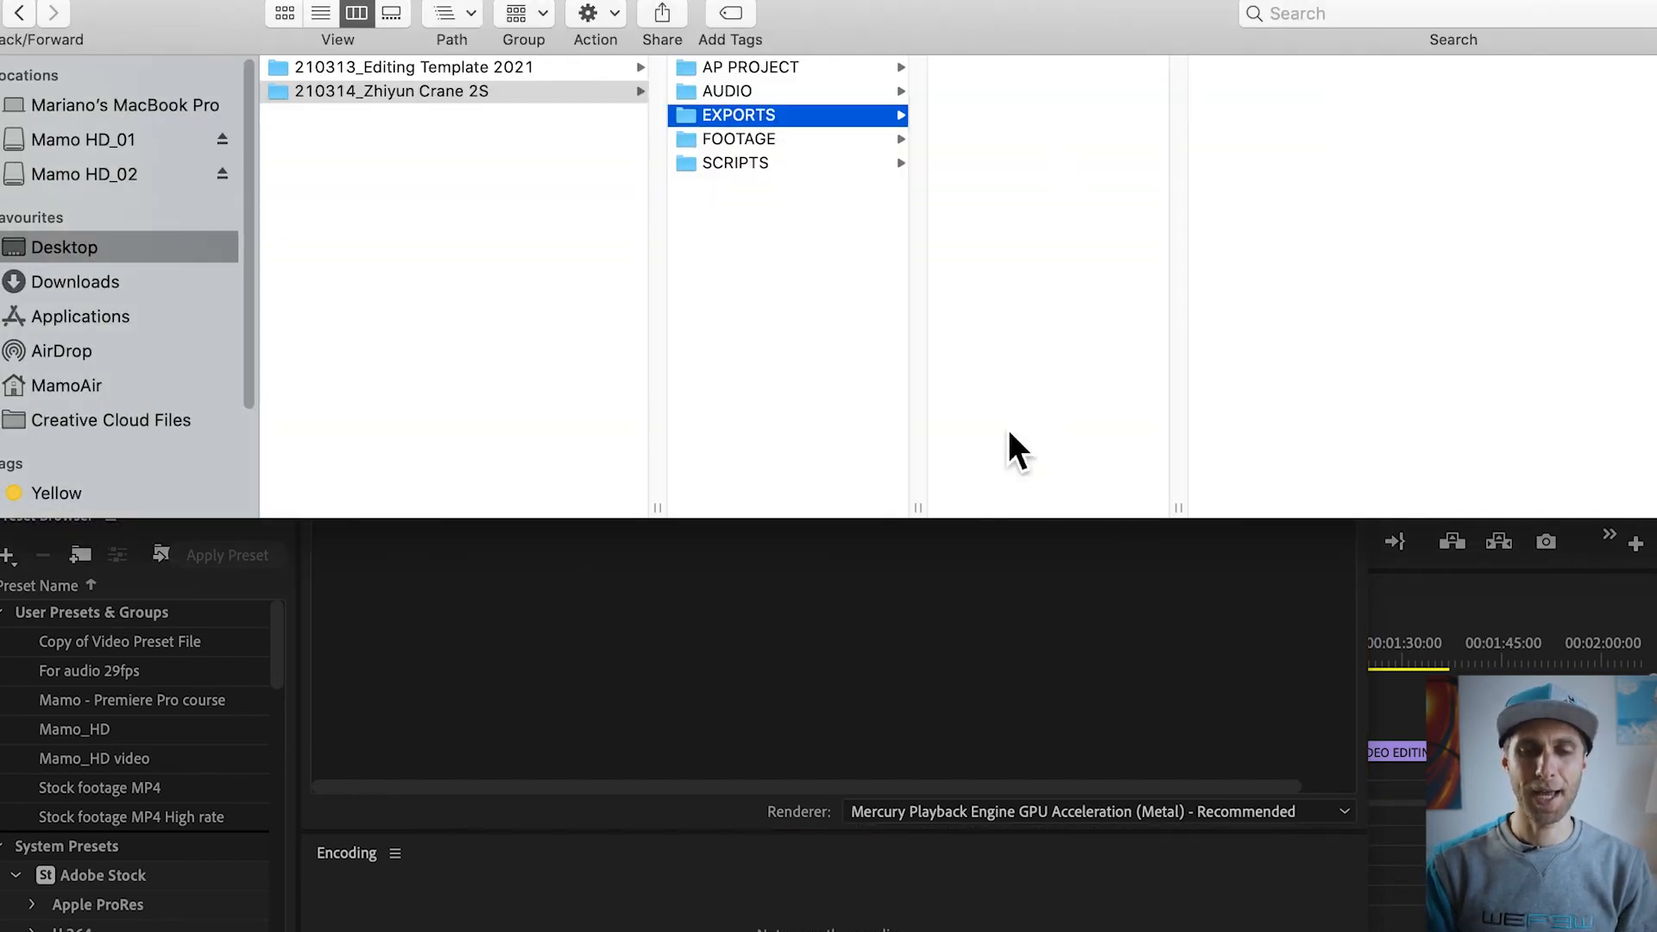
drag(920, 509, 1113, 514)
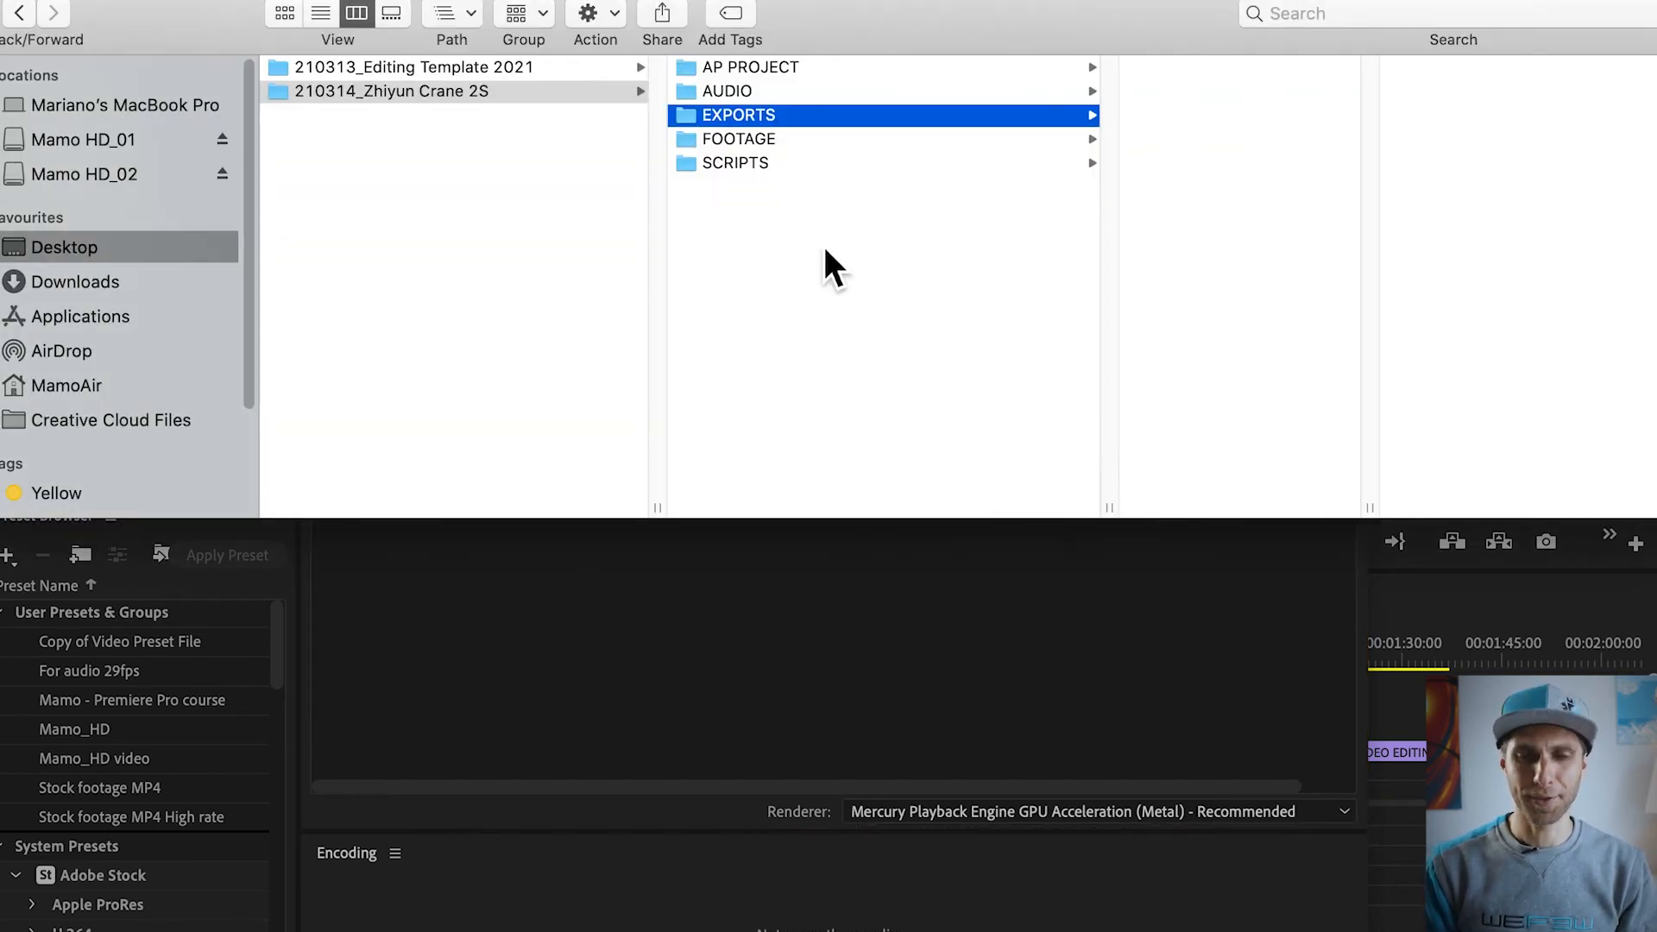
key(Left)
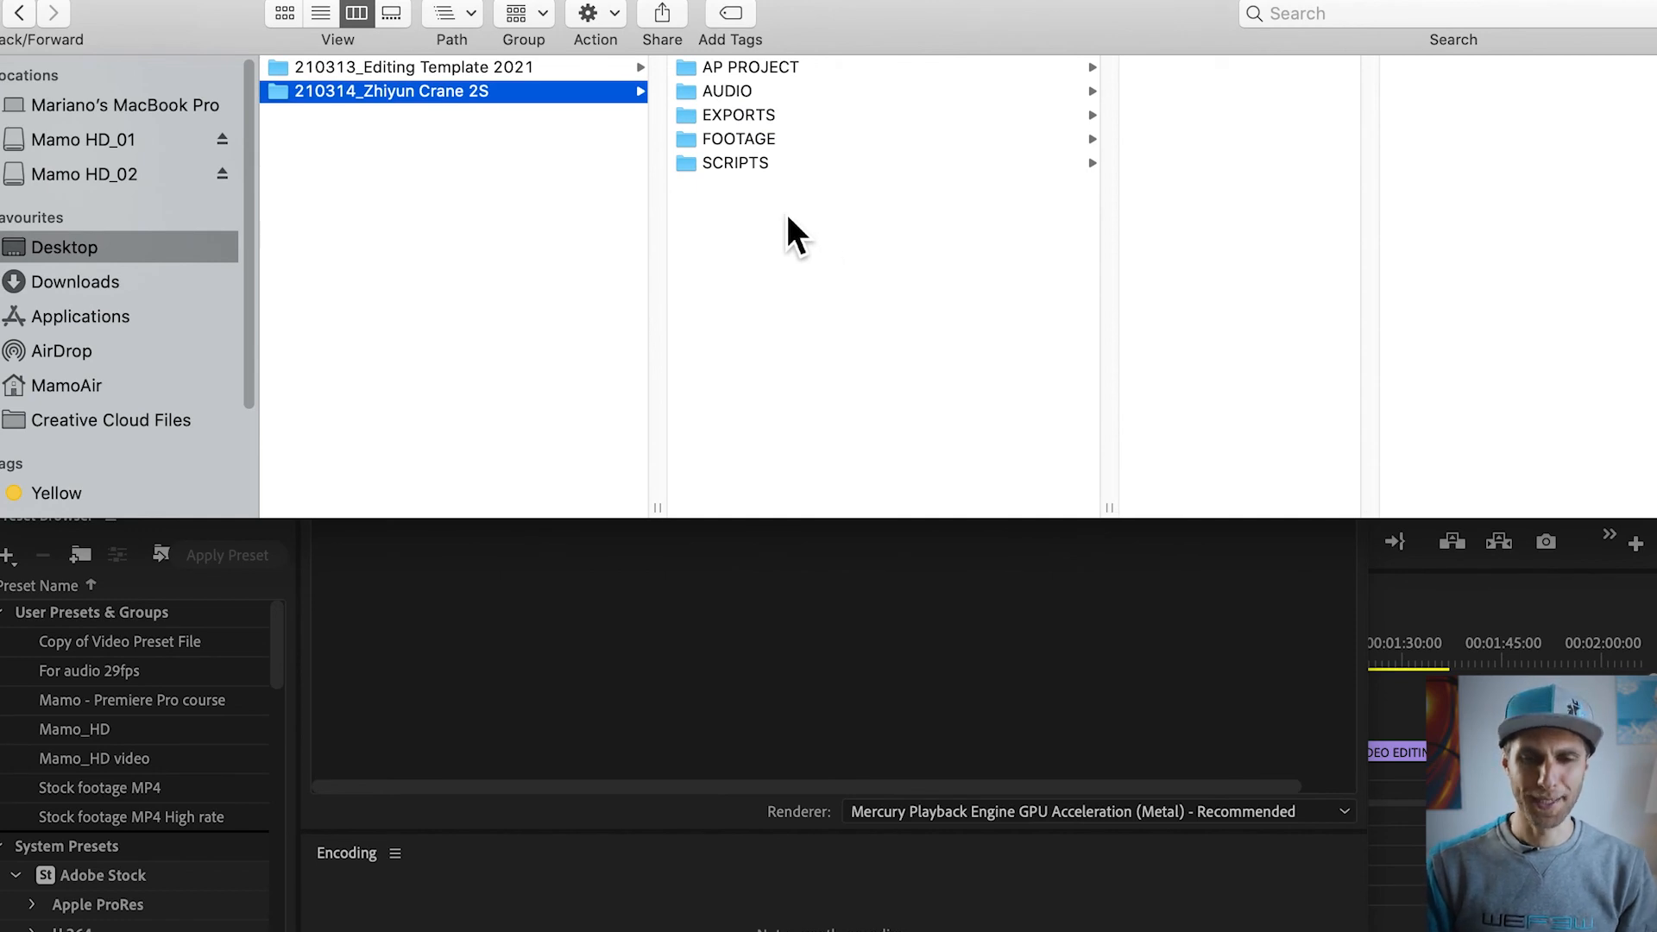
right_click(787, 222)
click(873, 223)
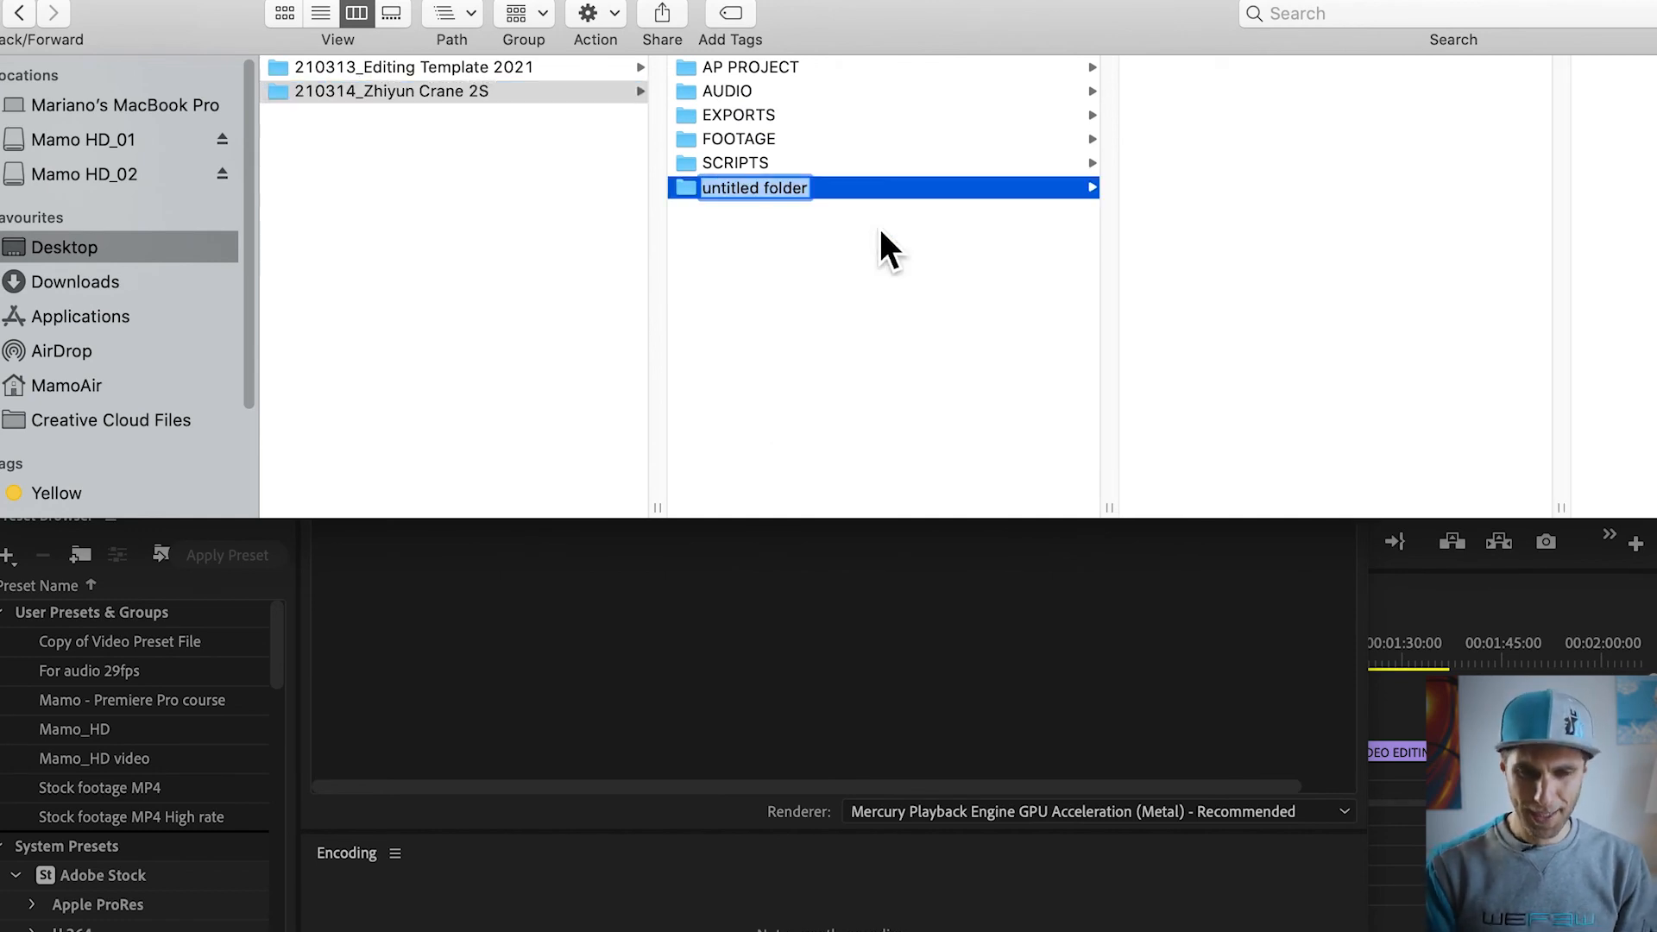
text(YOUT)
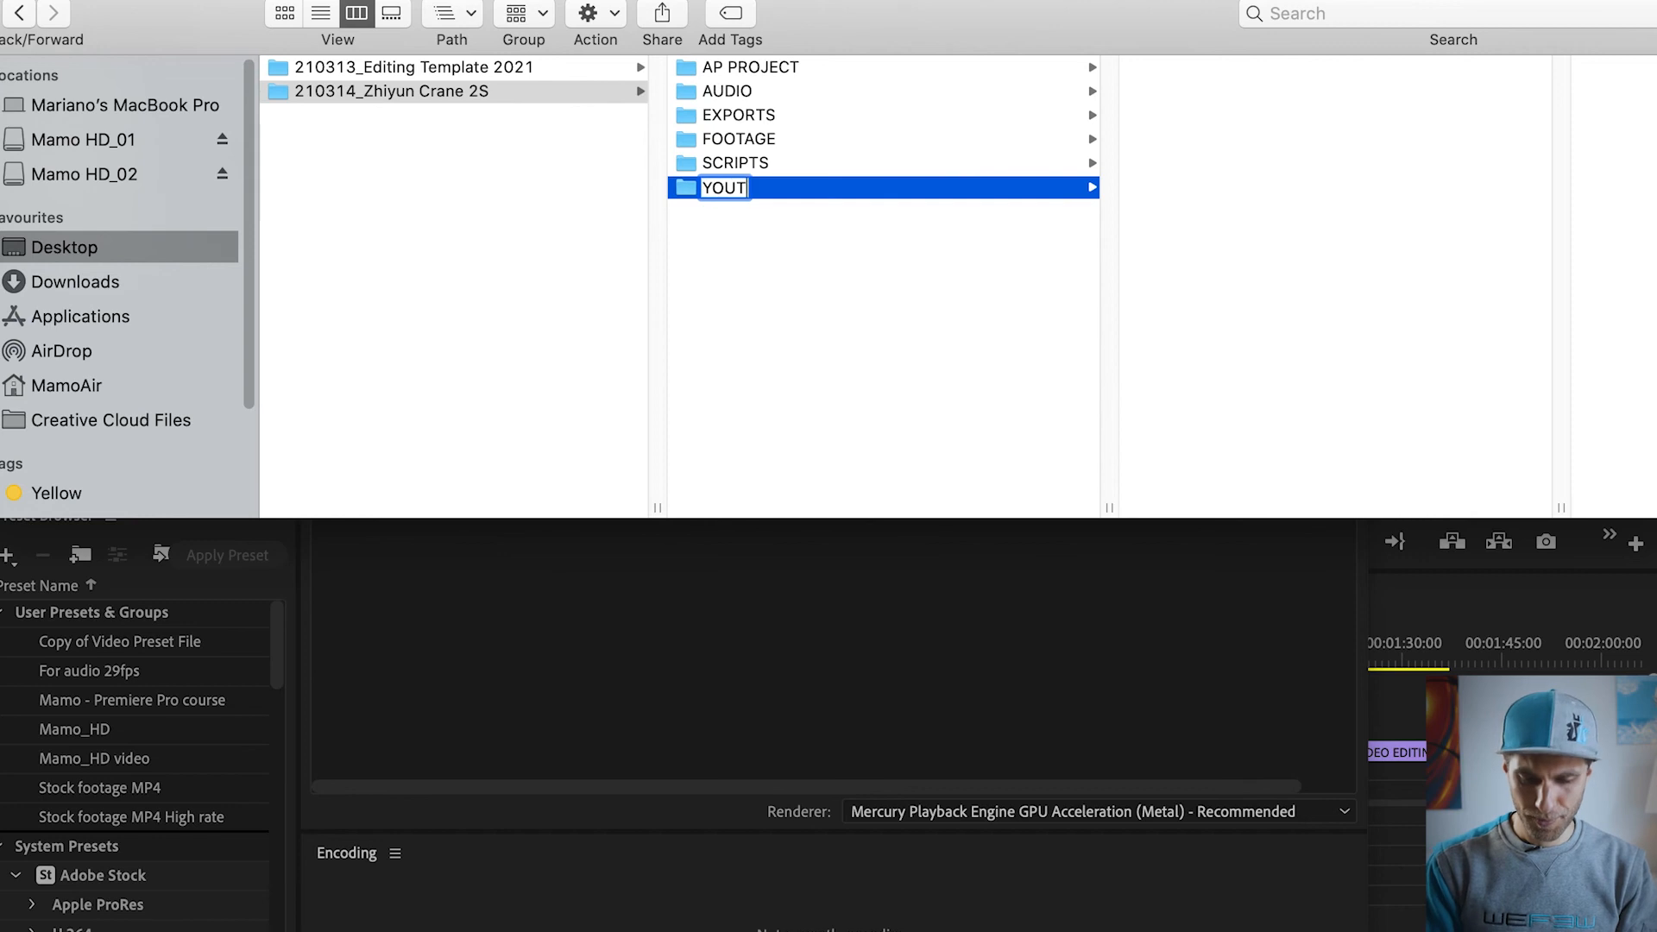
text(UBE THUMBNAIL)
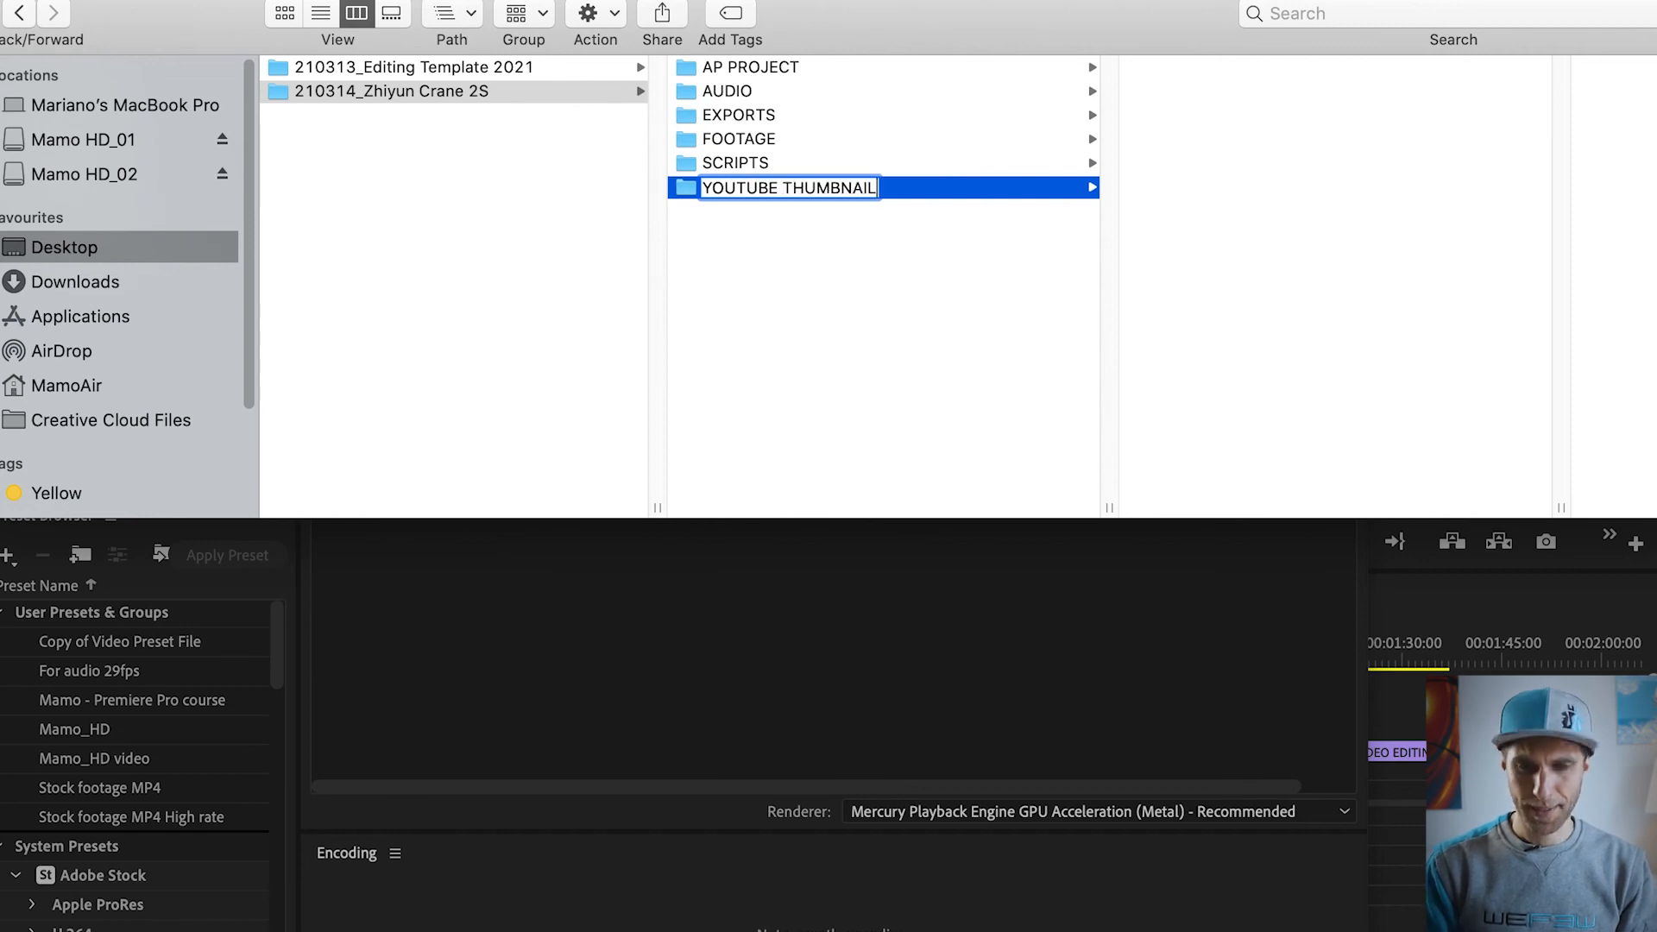
key(Return)
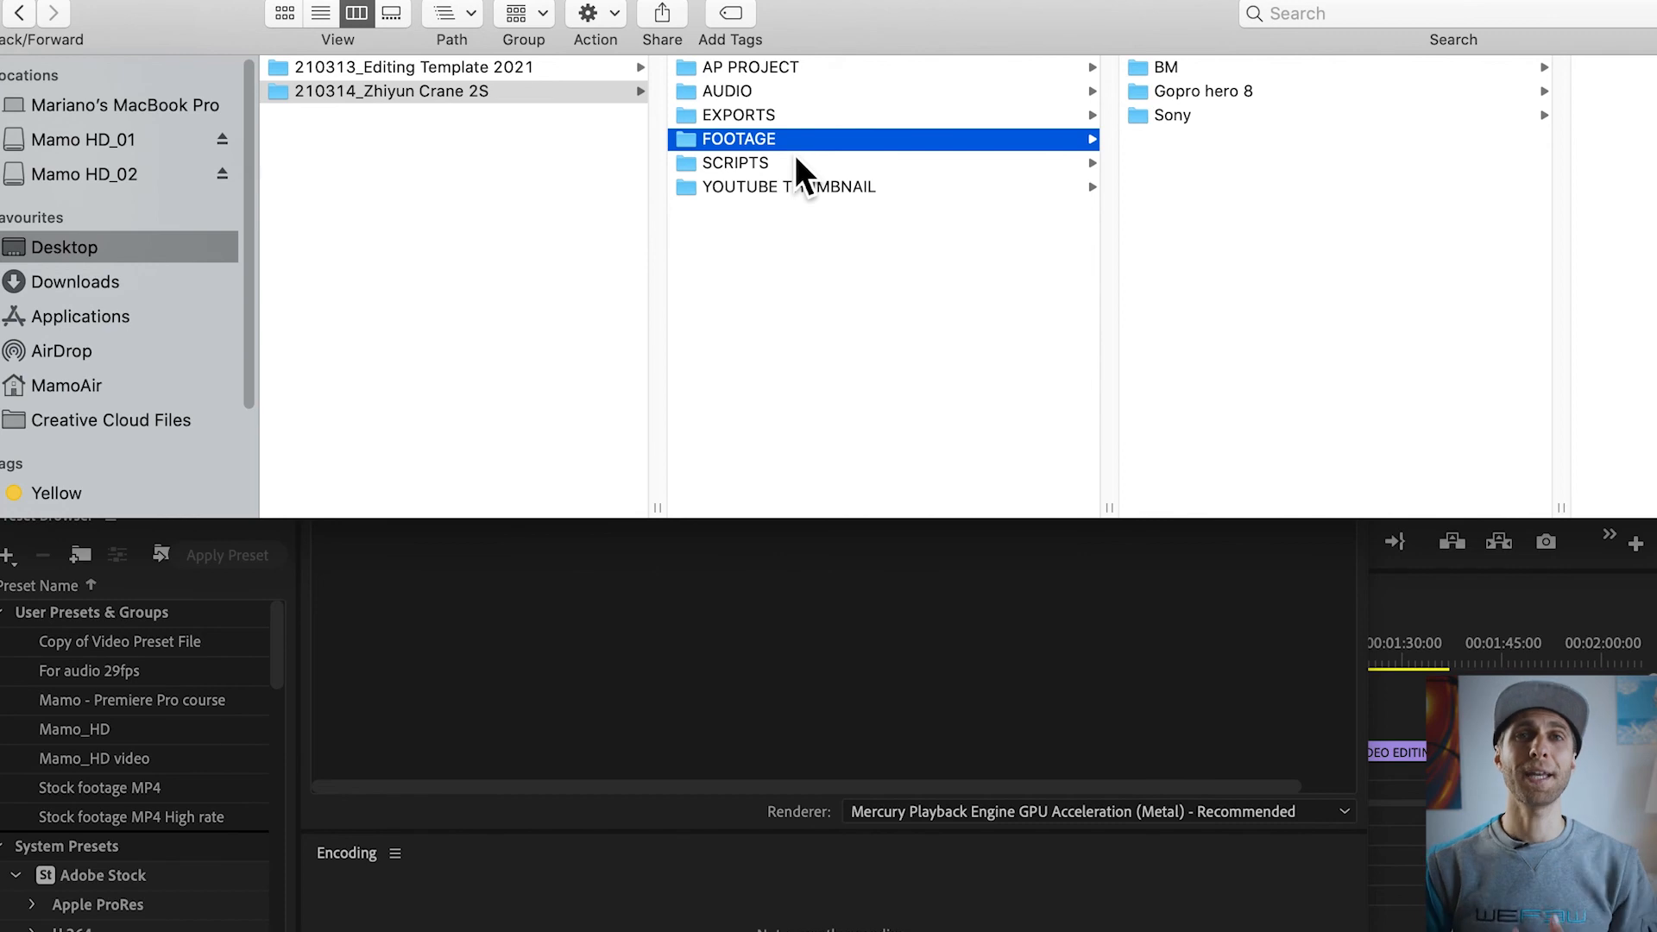
Step: Review the project's folder structure, looking into the AUDIO folder and its VO subfolder
key(Up)
key(Up)
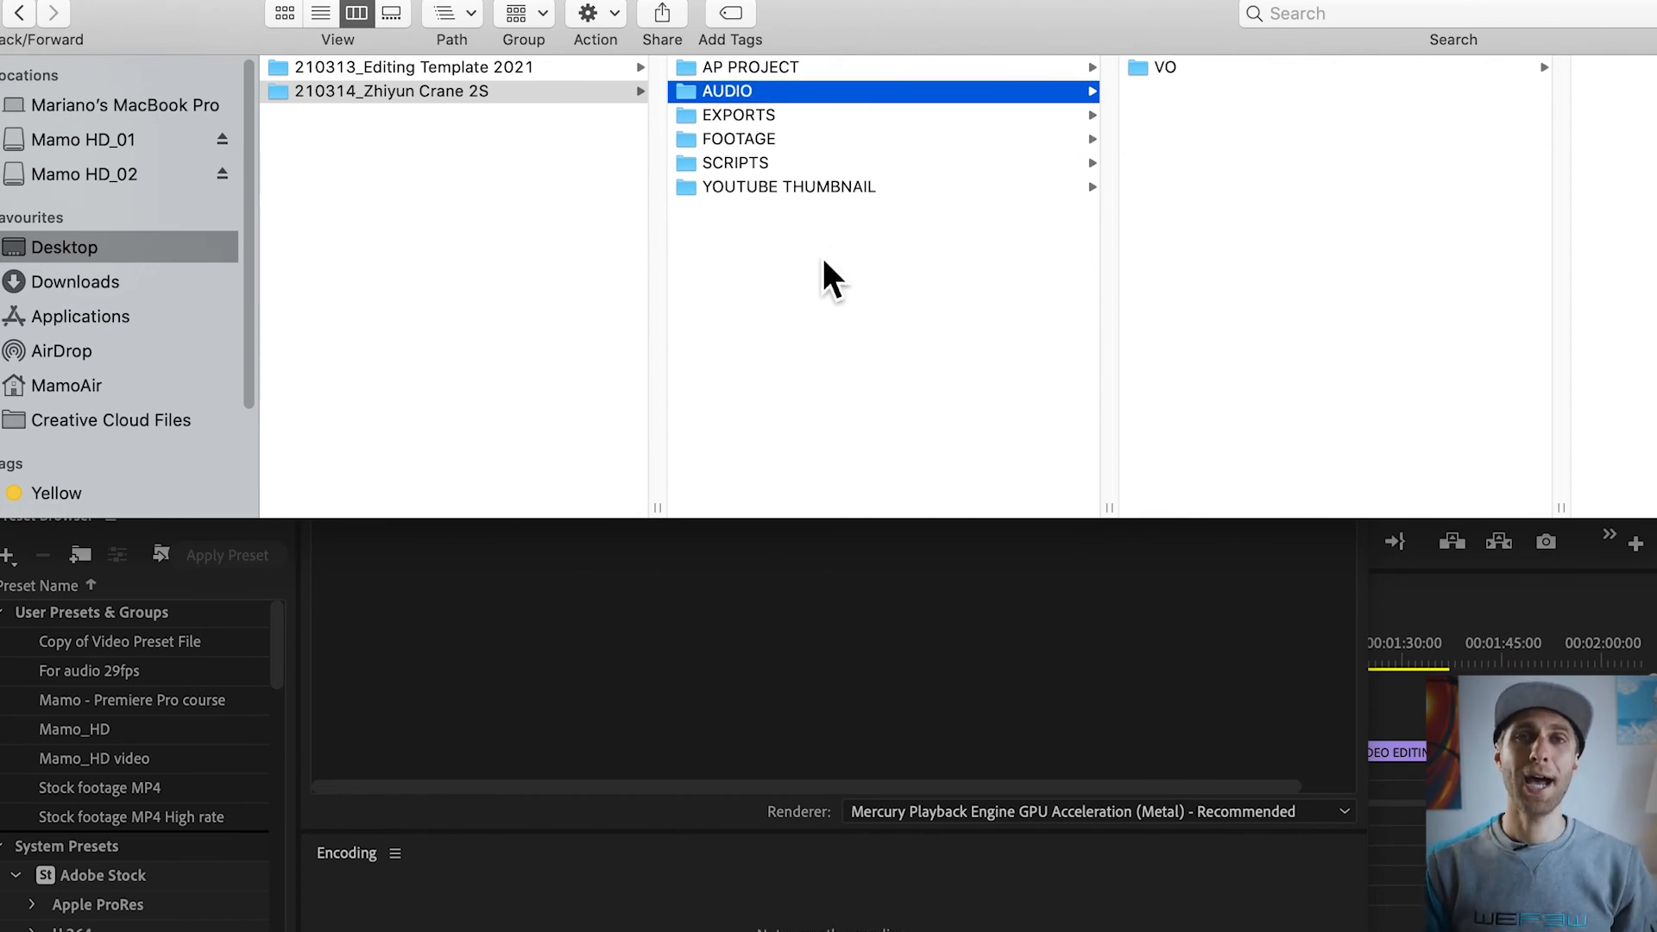
key(Left)
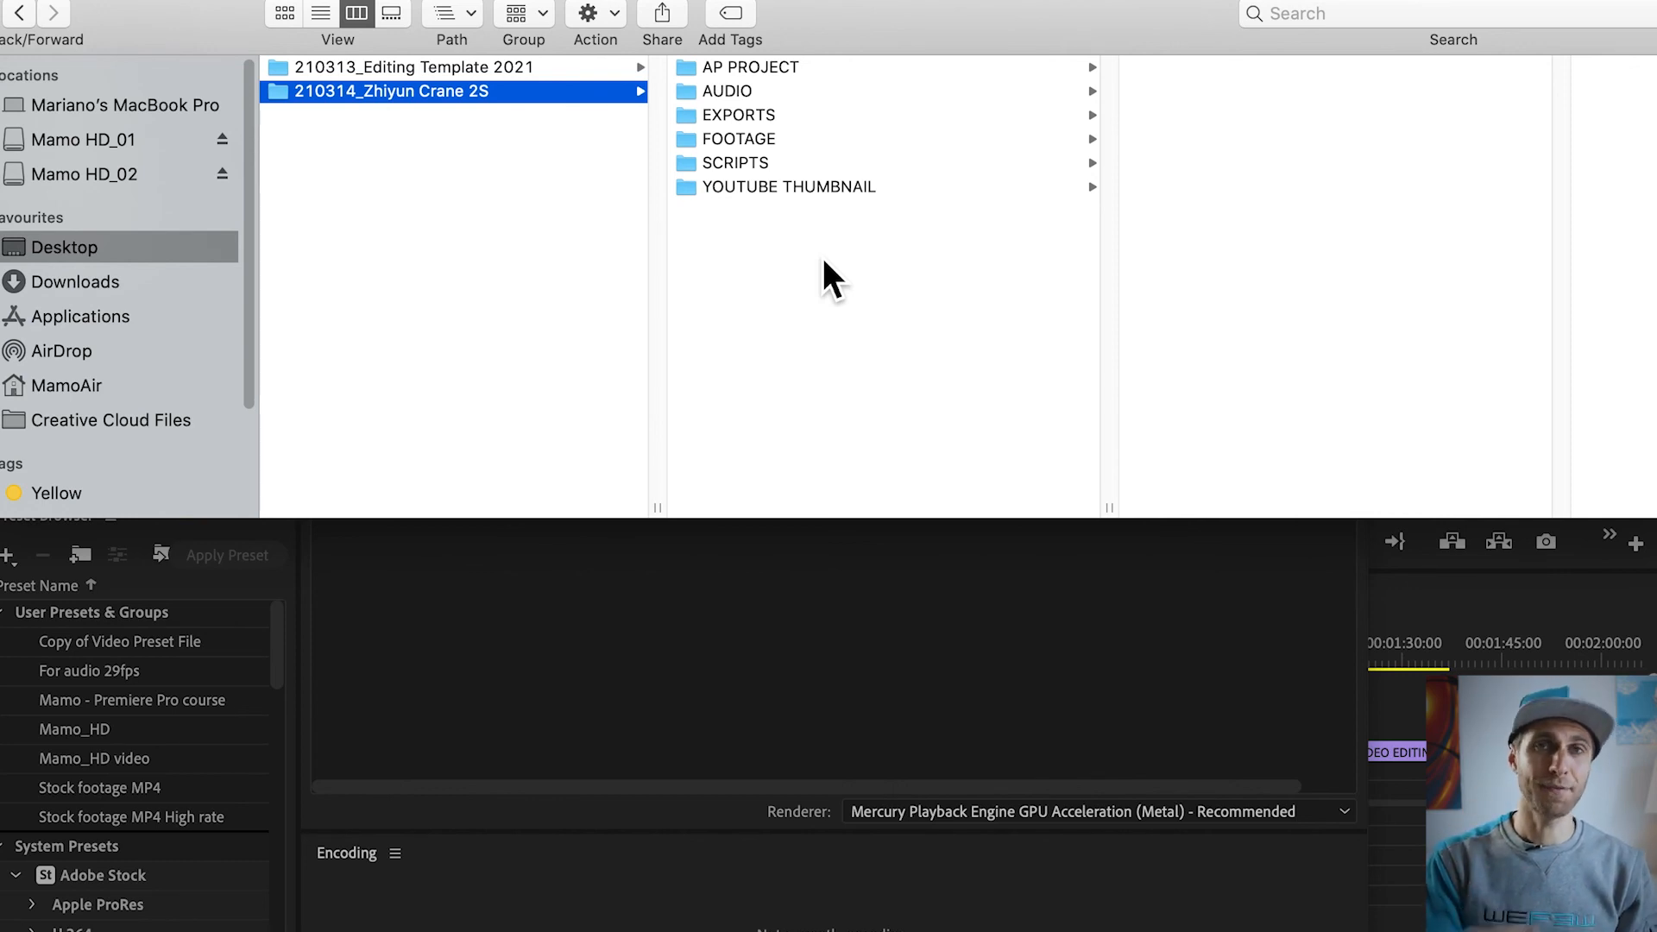
click(836, 88)
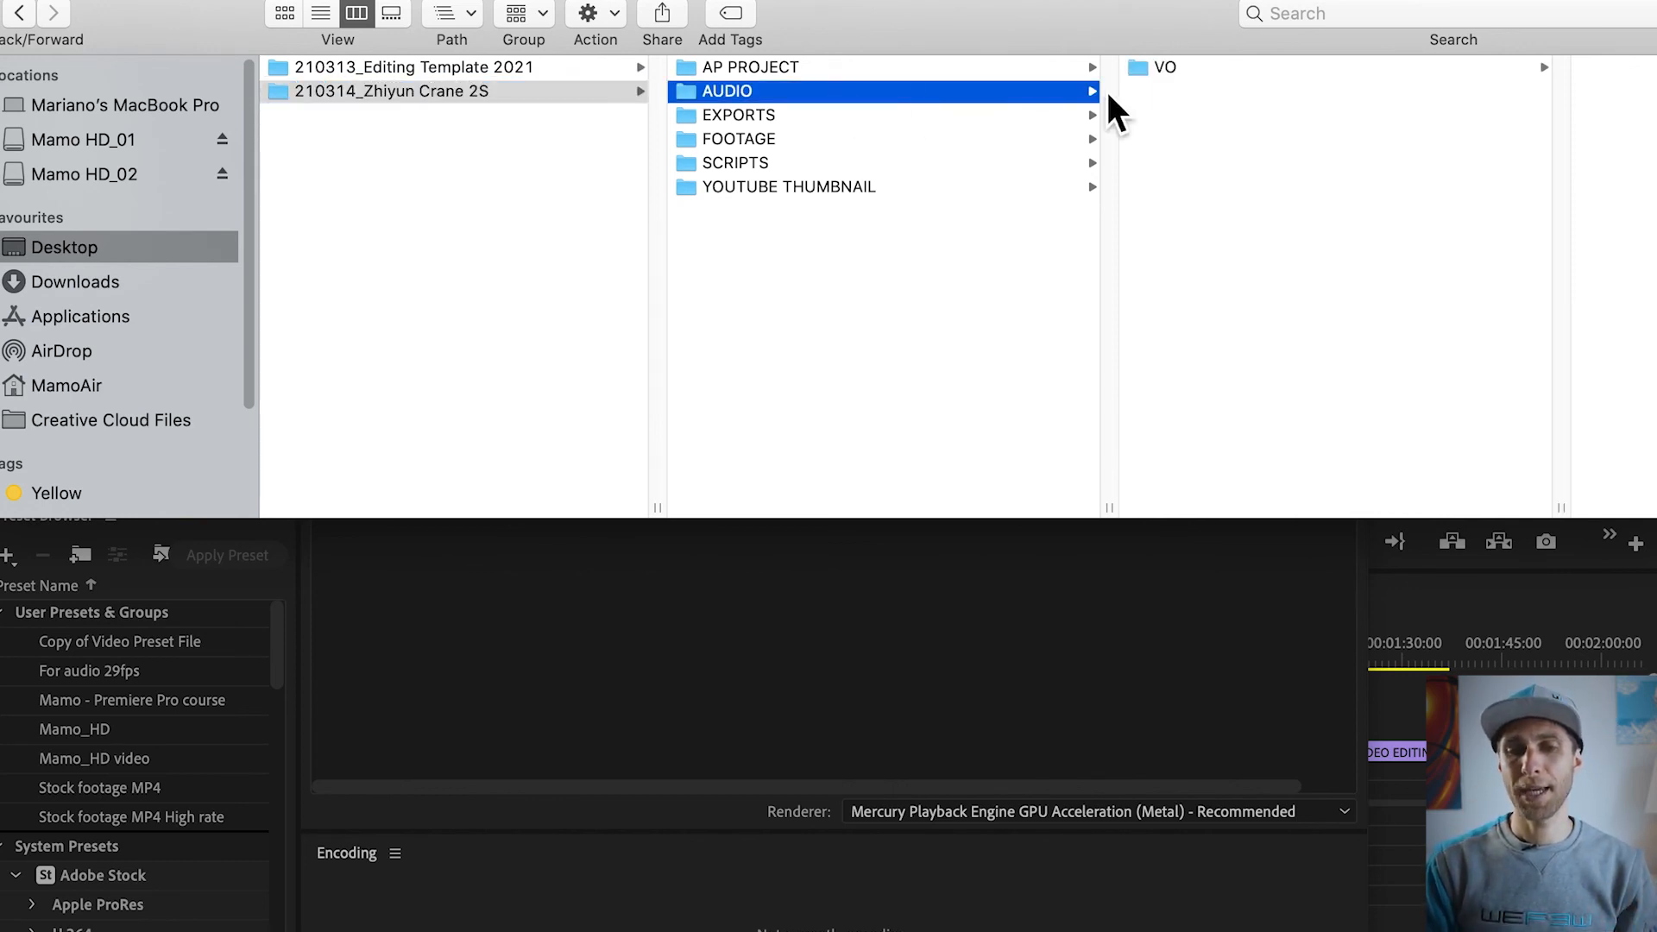
click(1179, 72)
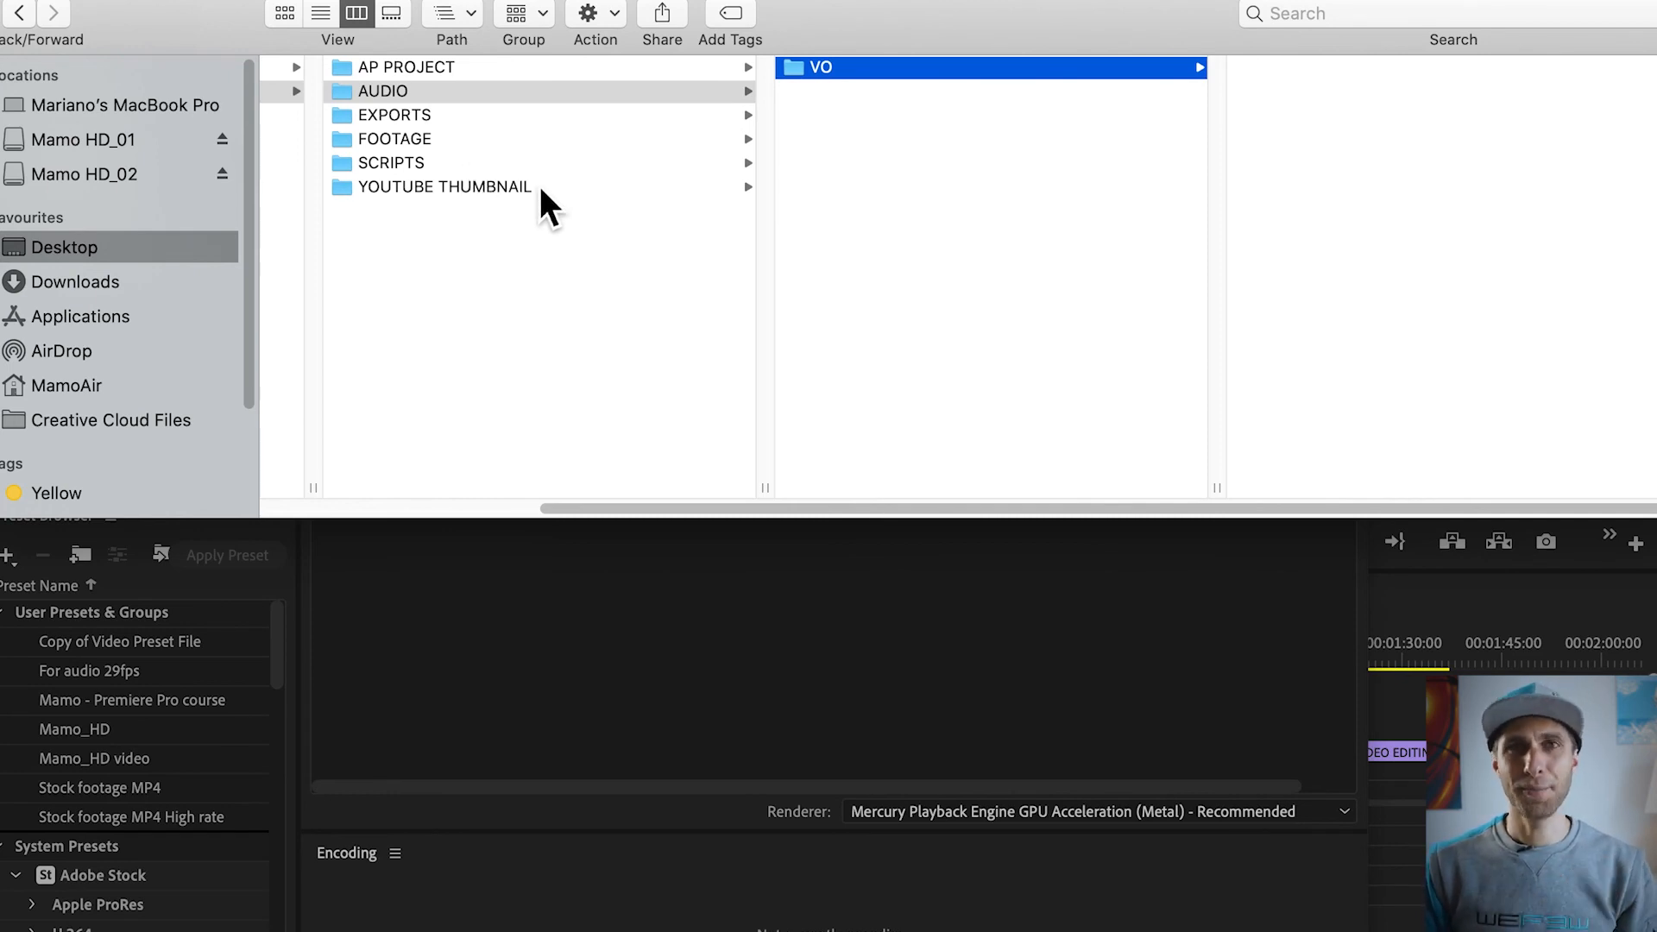
drag(893, 508, 602, 475)
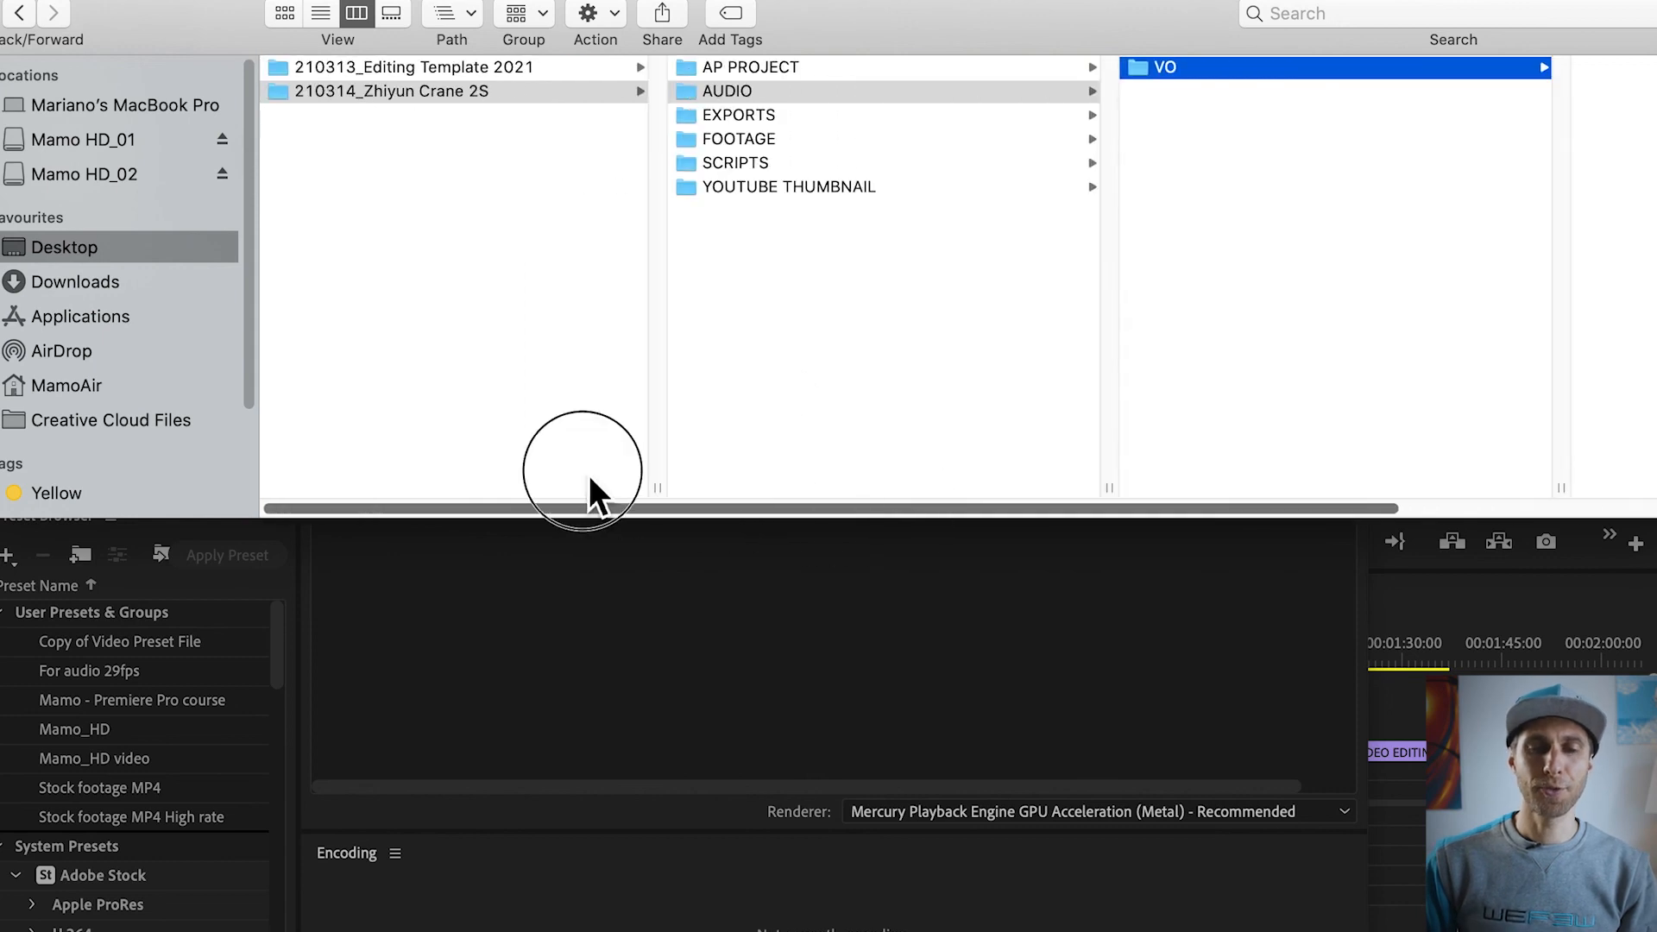
Step: Bring up the Mamo HD_01 drive in a second Finder window below the project window and open its MEDIA RESOURCES folder
drag(1639, 0, 1116, 200)
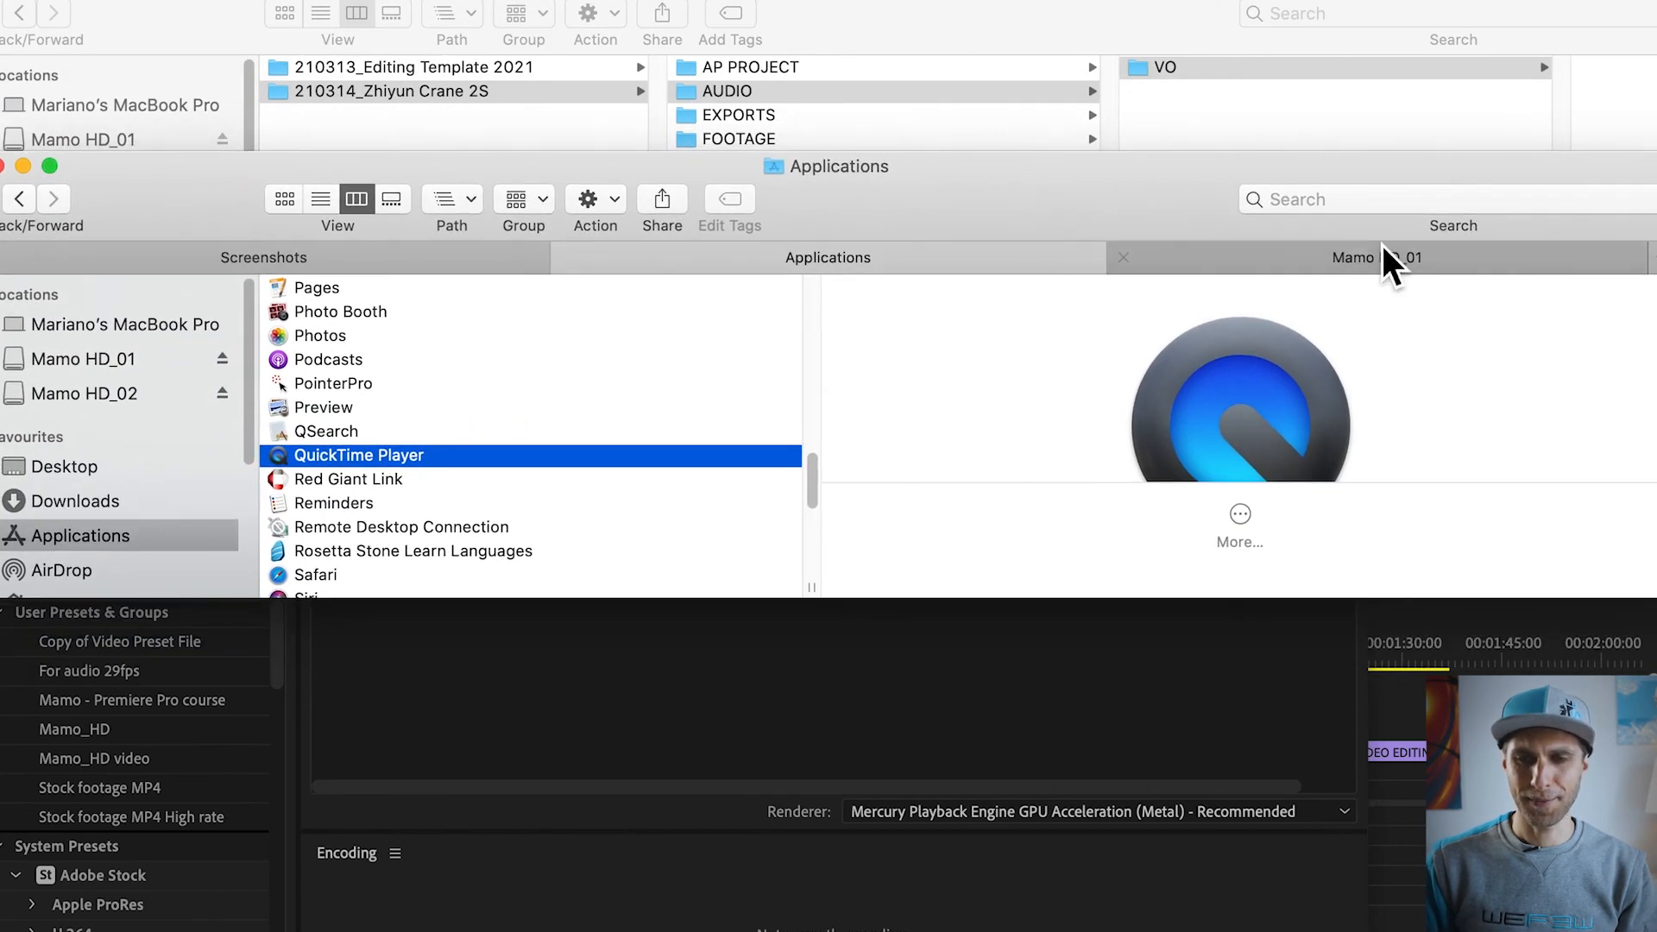
click(1378, 257)
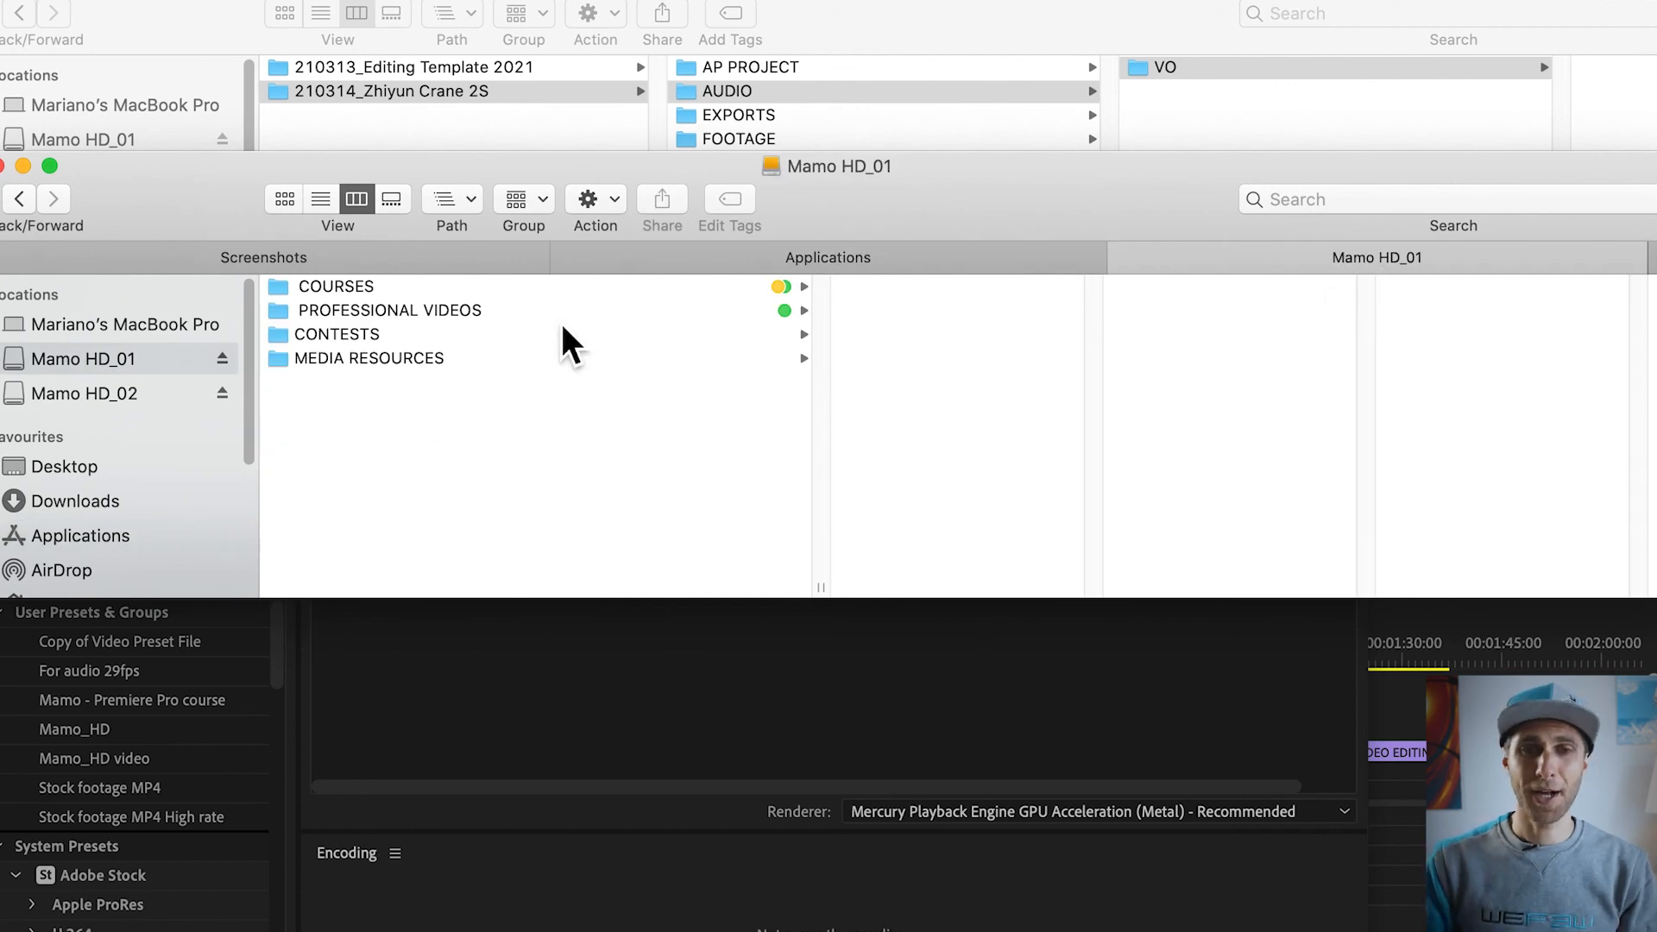
drag(955, 200, 955, 413)
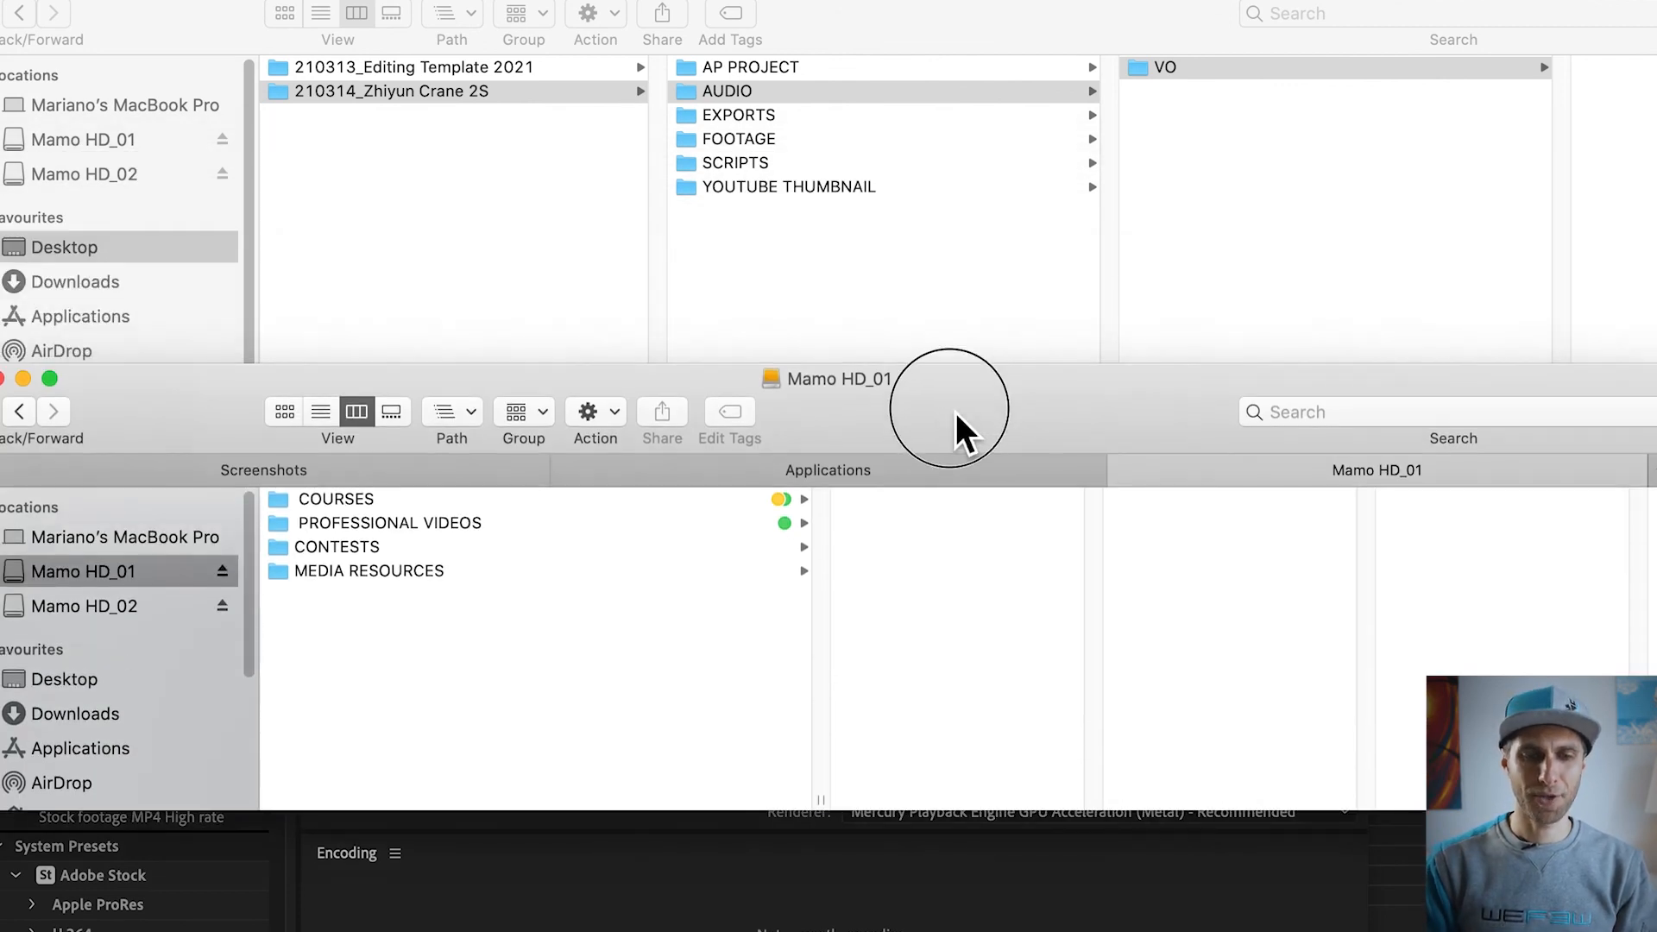
click(442, 573)
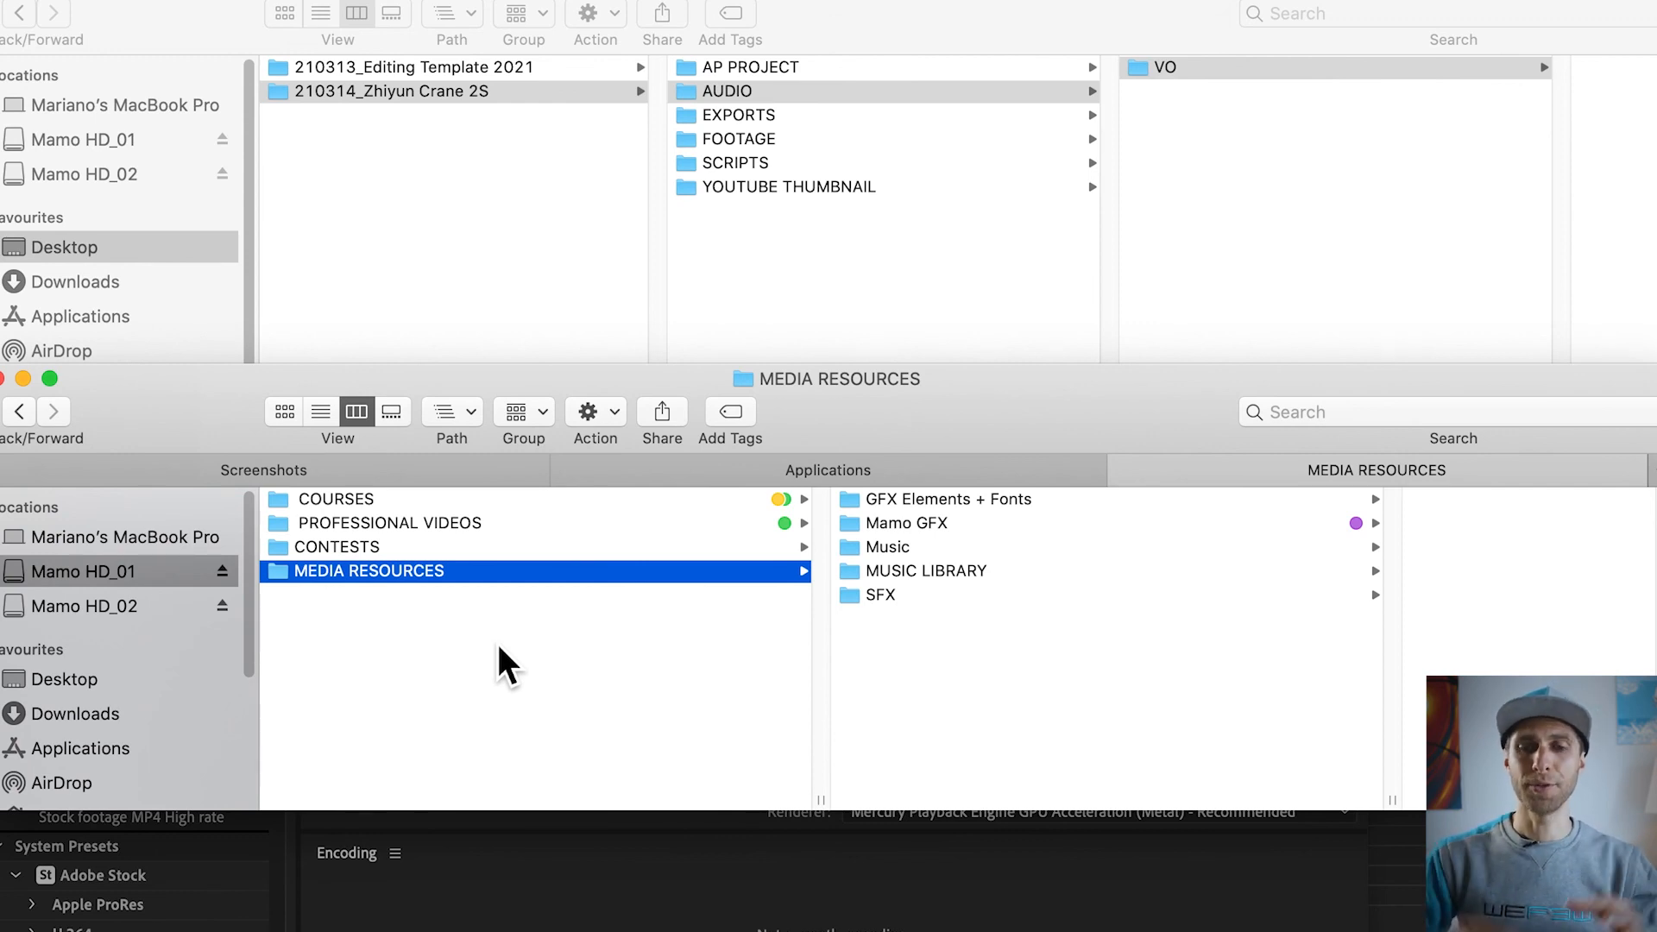
Step: Look through the MUSIC LIBRARY and Mamo GFX resource folders, including 2019_Socials Media GFX and 2019_Videos Intro, narrowing the column for readability
click(1017, 571)
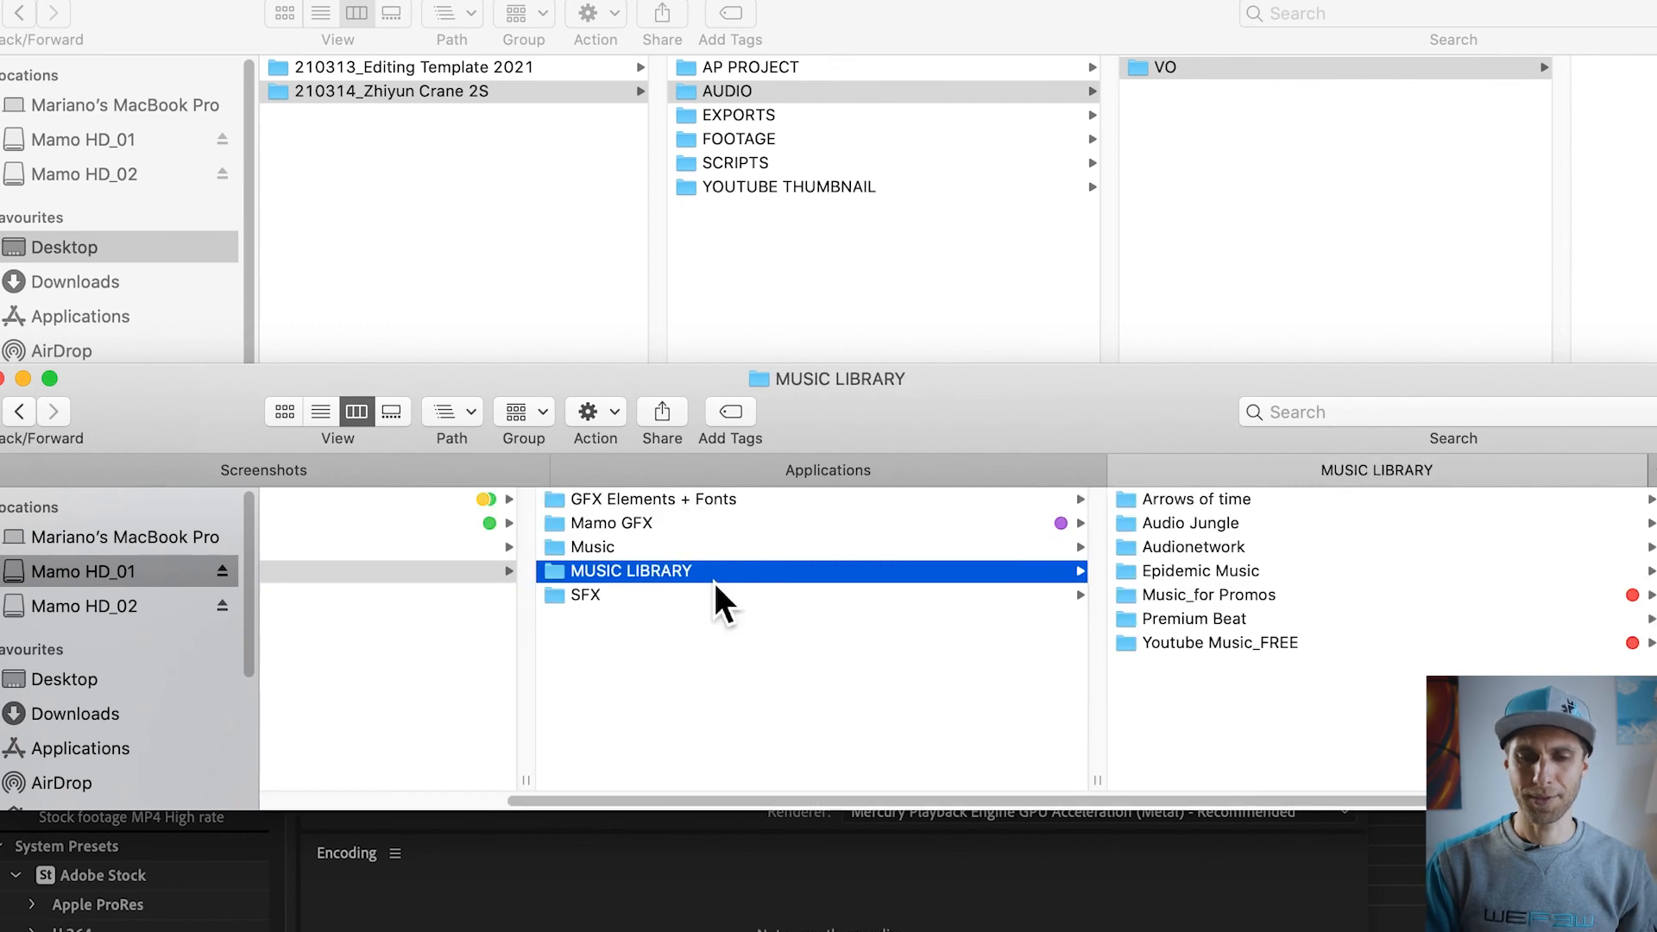
drag(1097, 782, 871, 789)
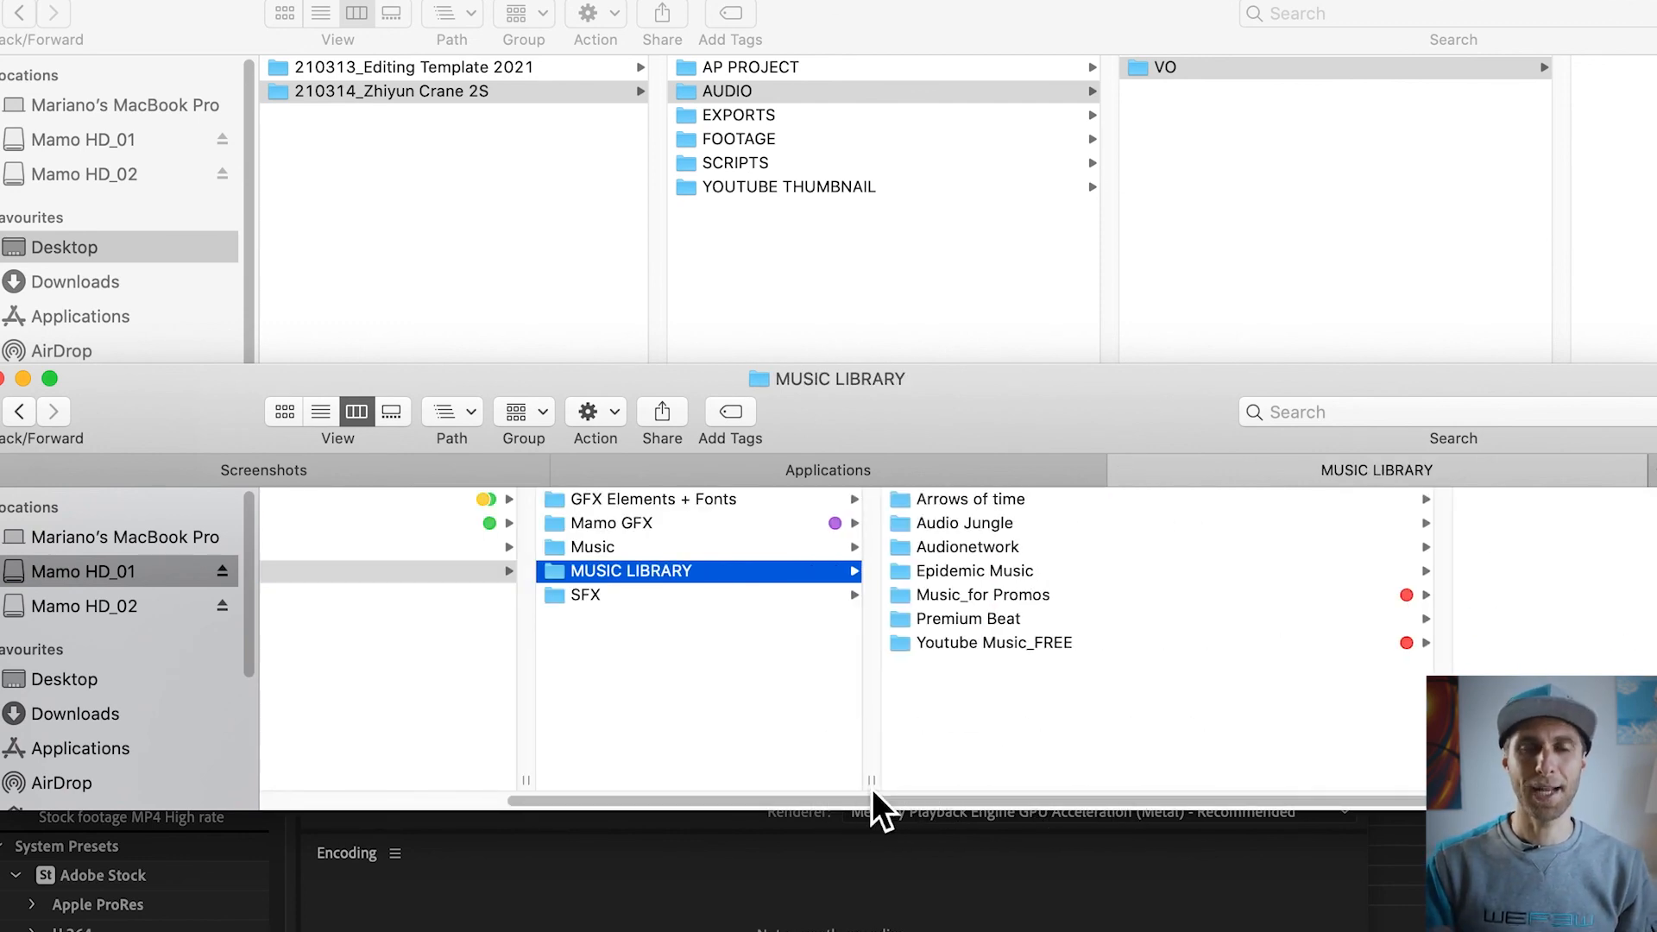
click(768, 523)
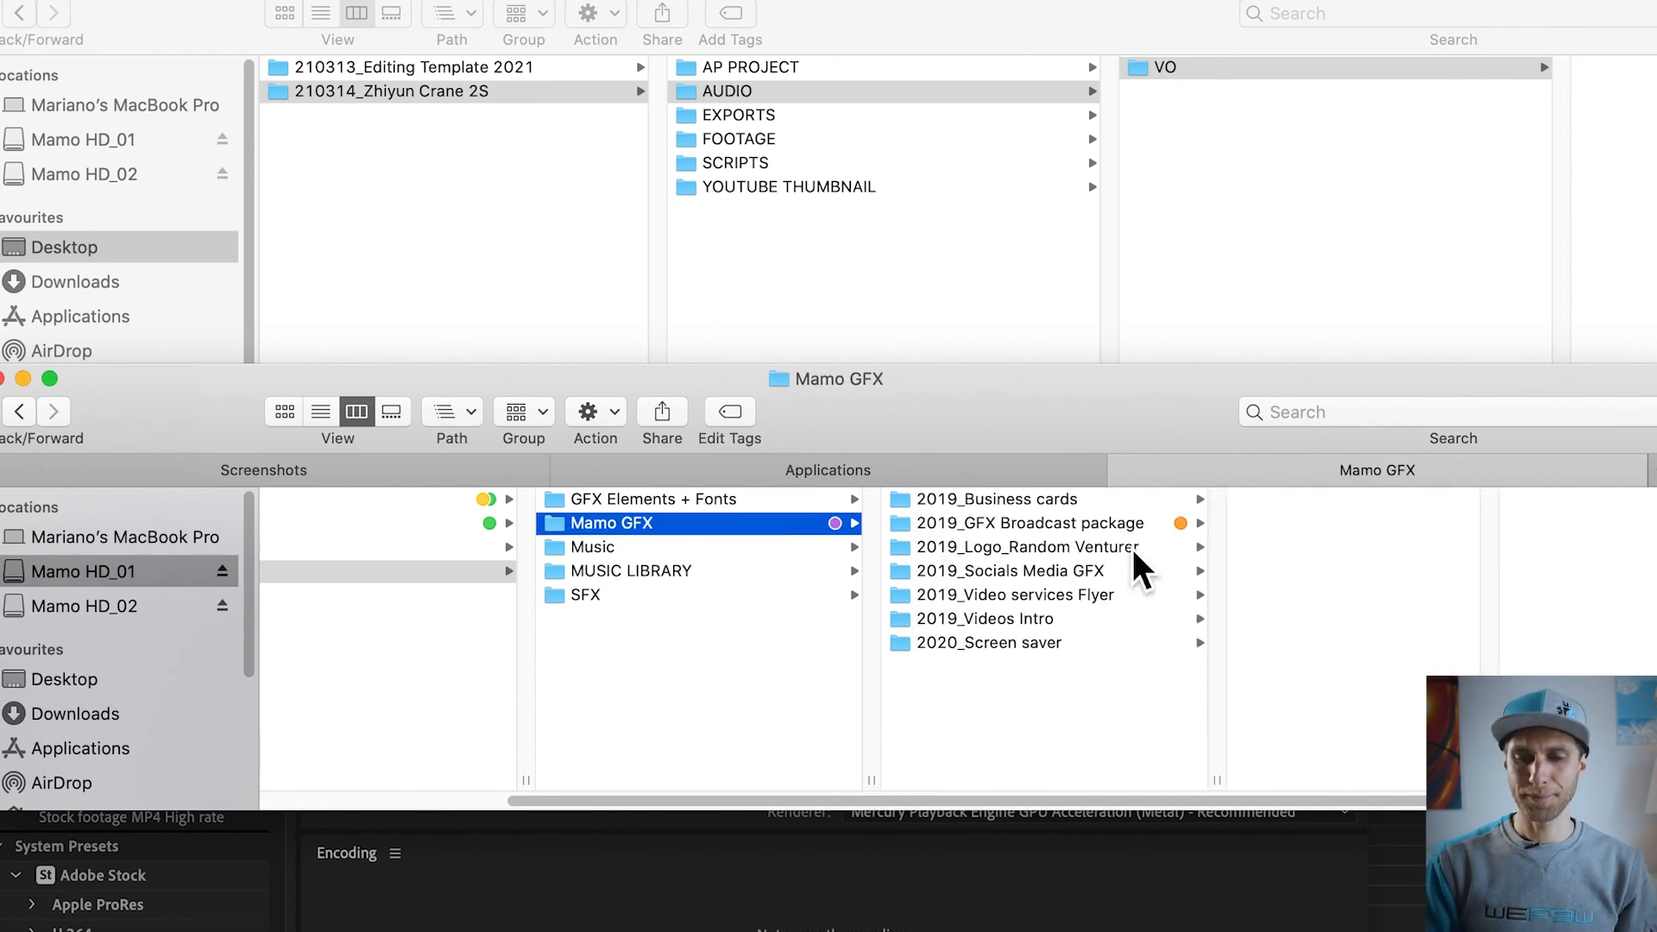
click(1090, 567)
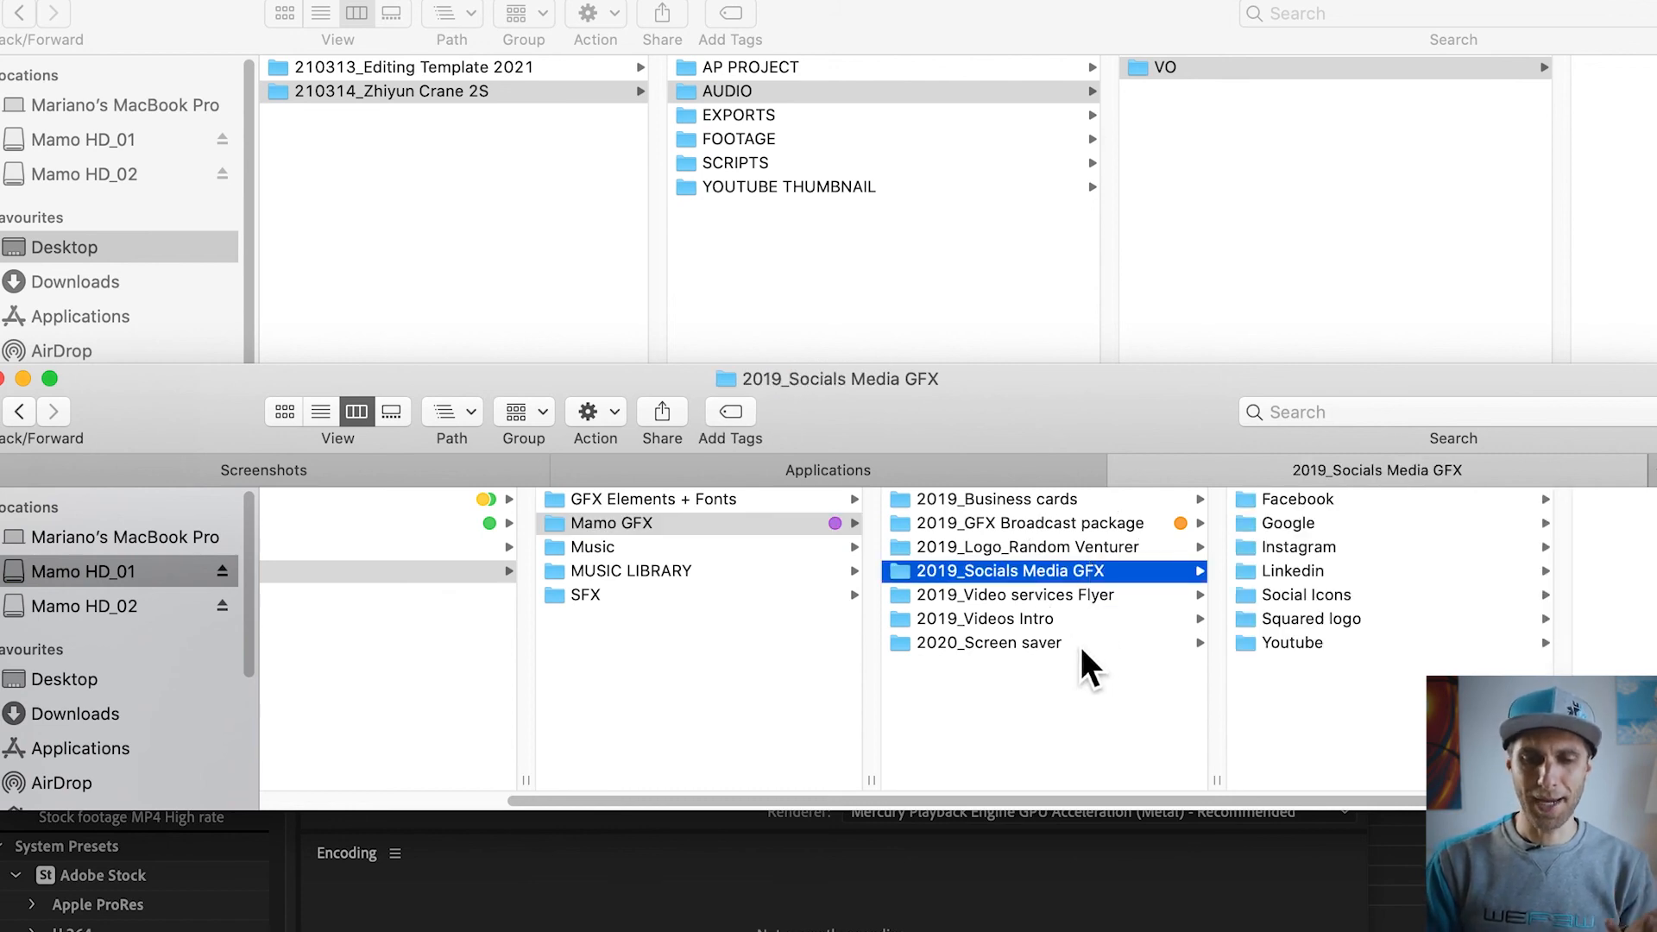
click(1079, 619)
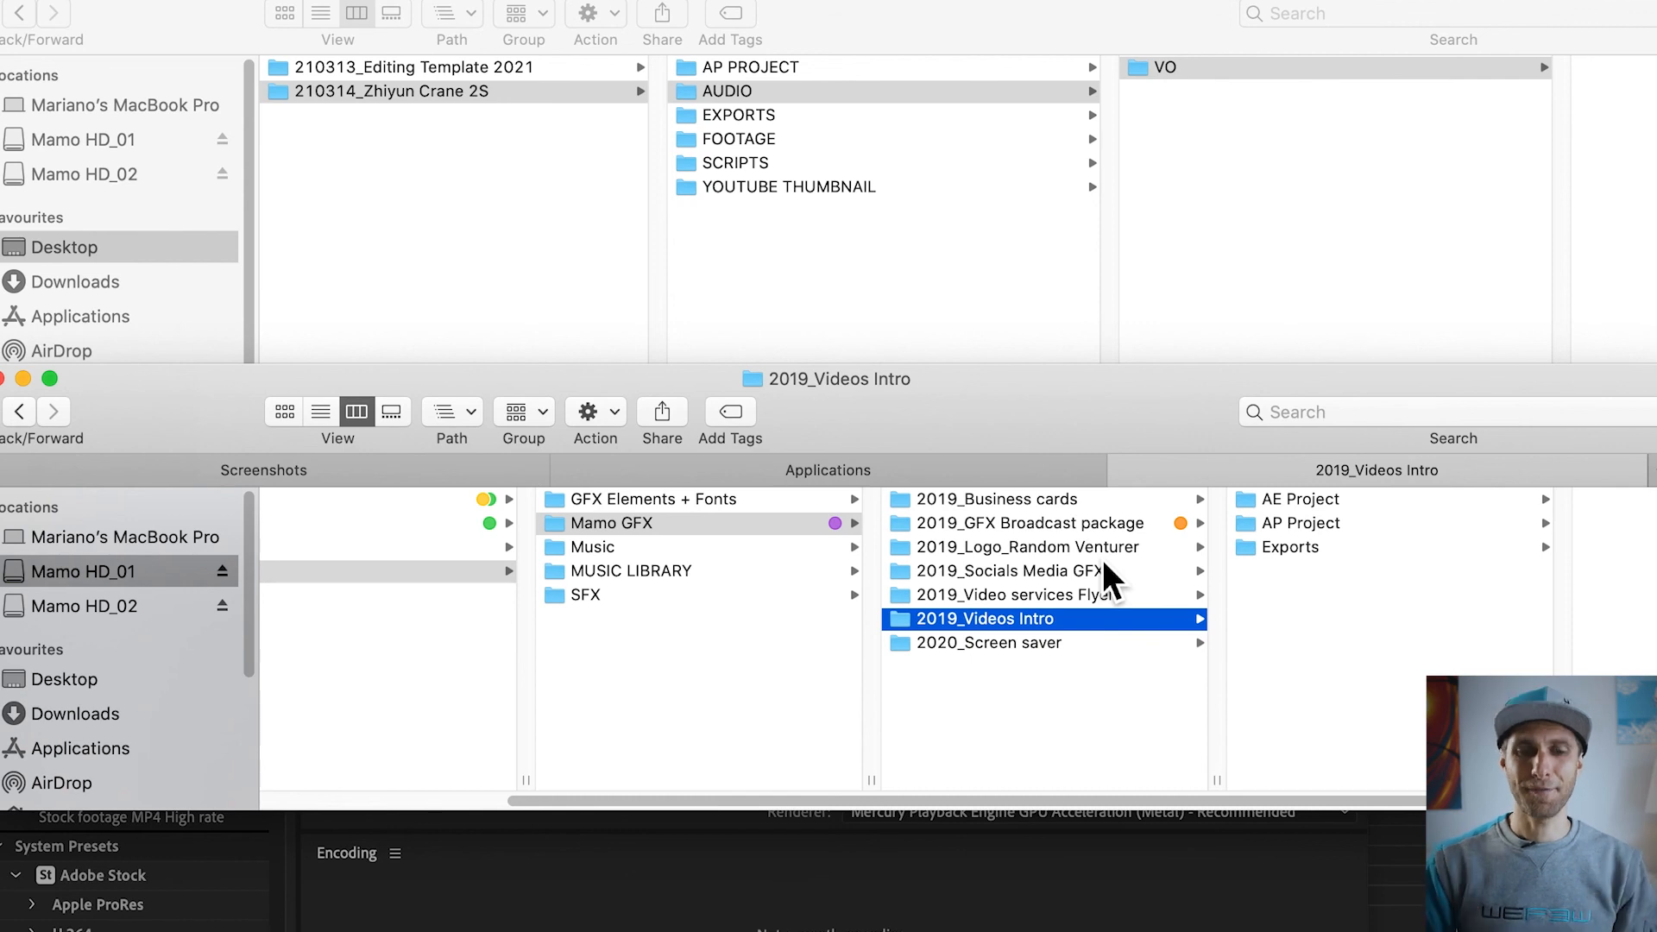
Step: Move the media resources Finder window up out of the way and switch back to the Premiere Pro project
drag(994, 397, 1002, 69)
click(1015, 637)
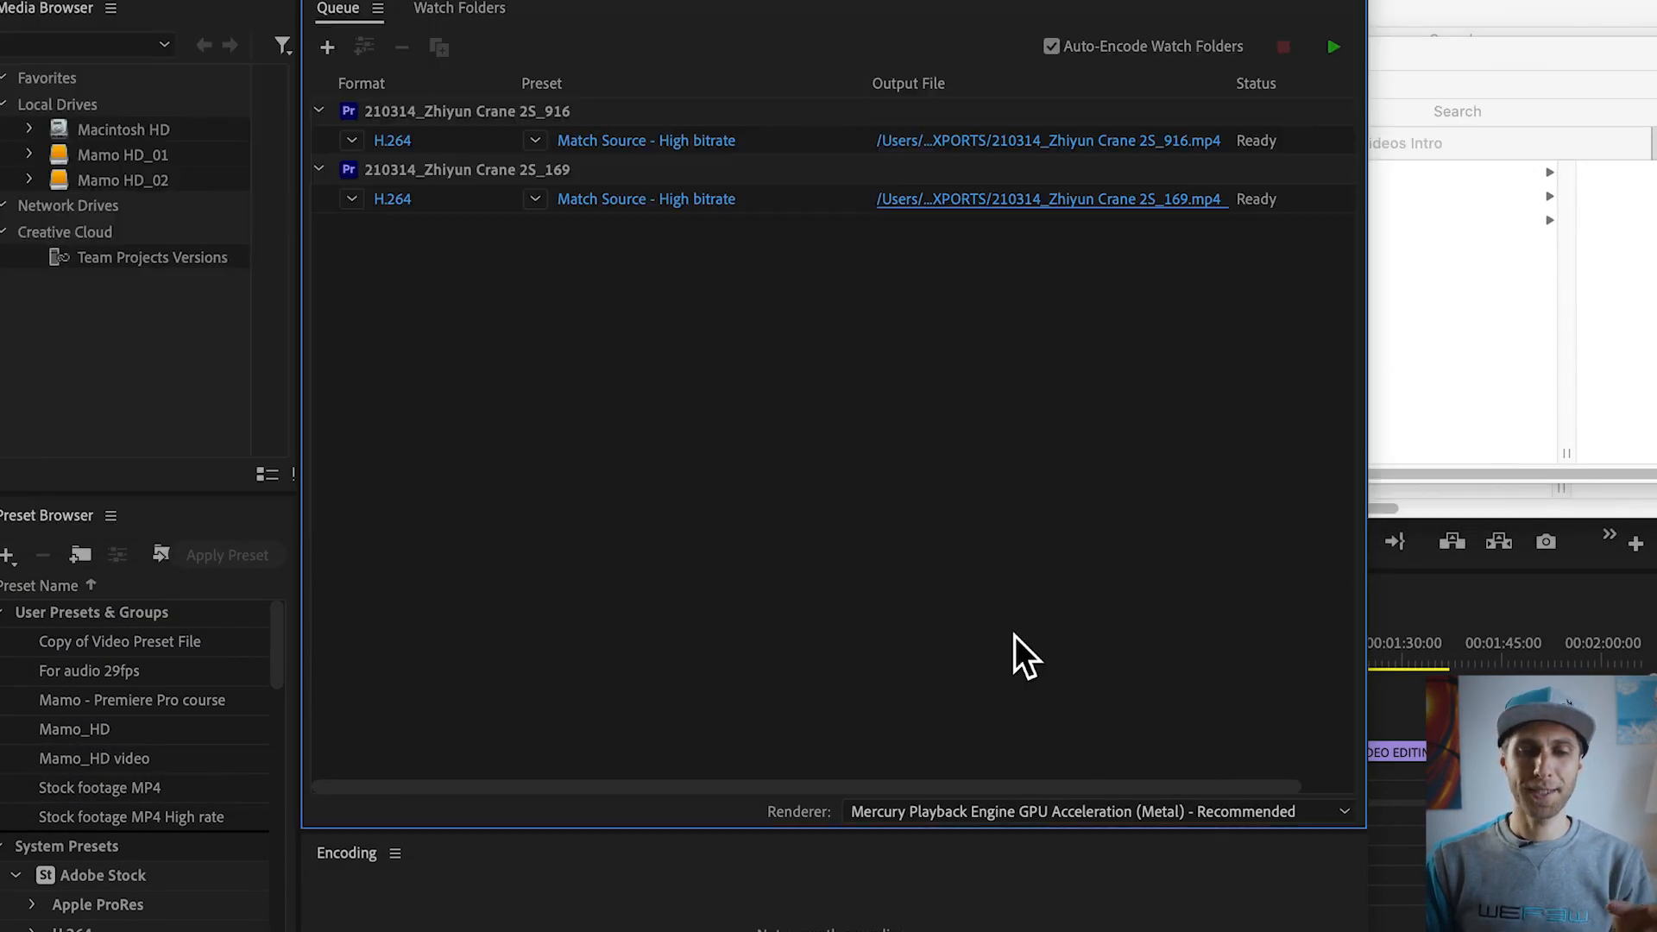
click(1523, 734)
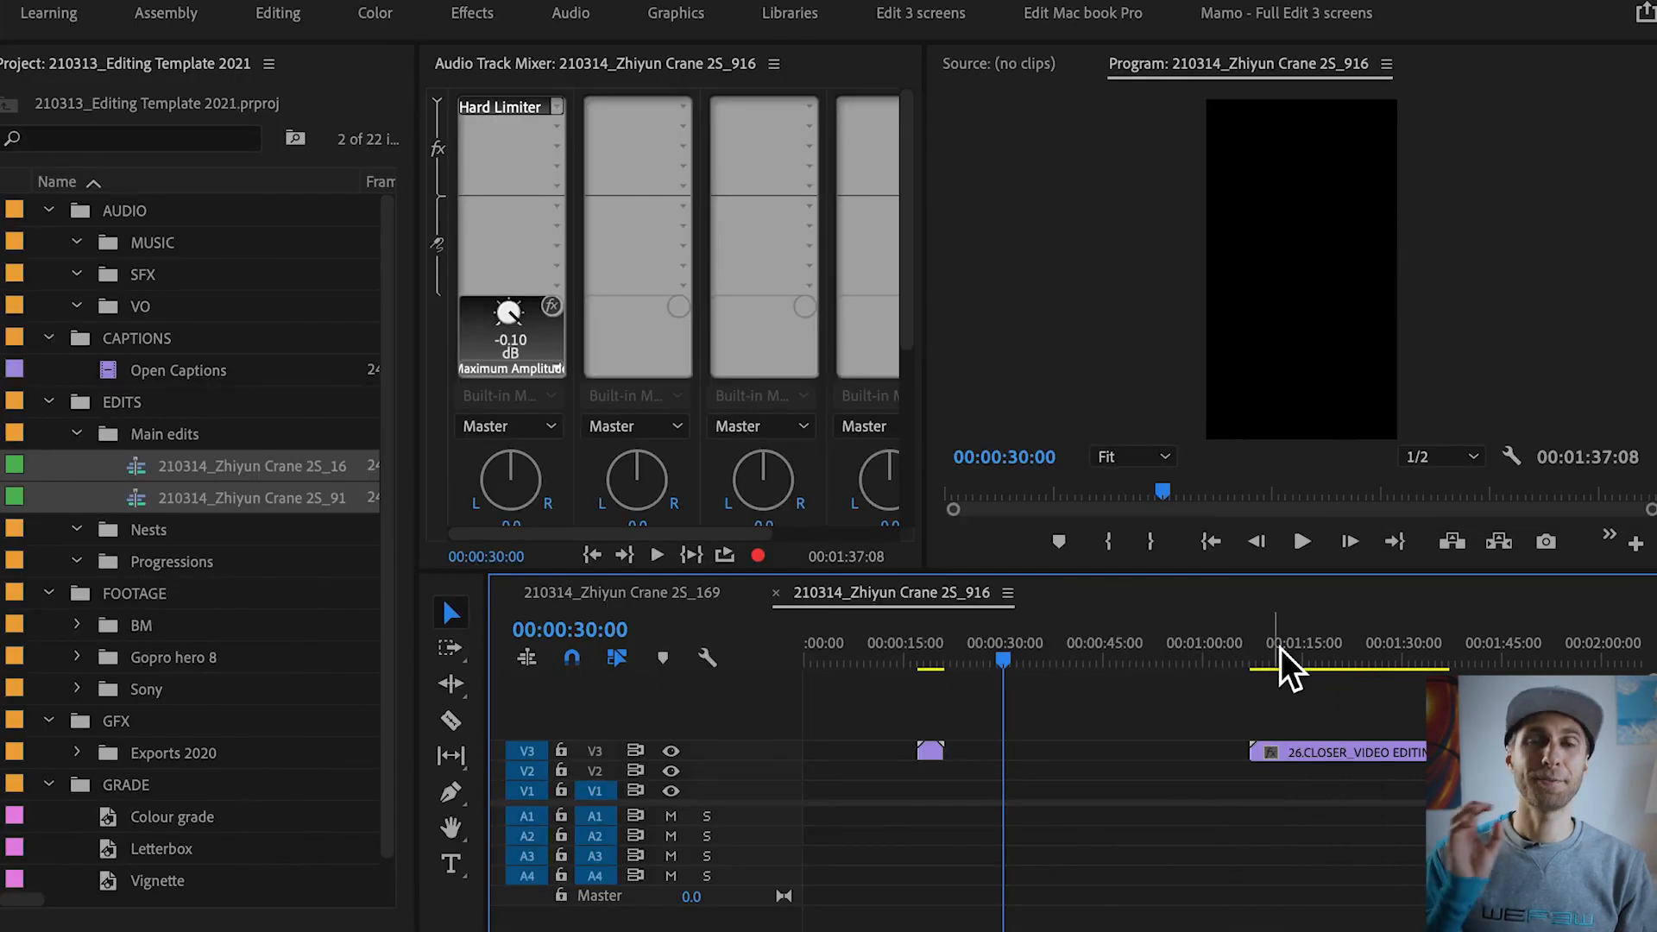